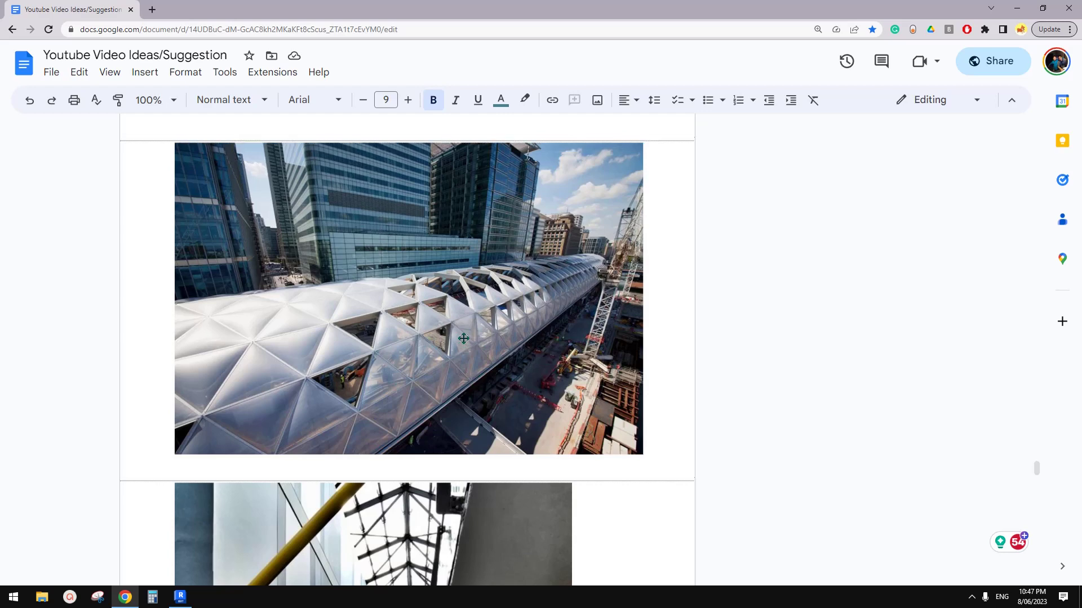
Examine the triangulated roof in the Canary Wharf Crossrail station reference image and return to Revit.
scroll(464, 339, "up", 2)
scroll(463, 339, "down", 1)
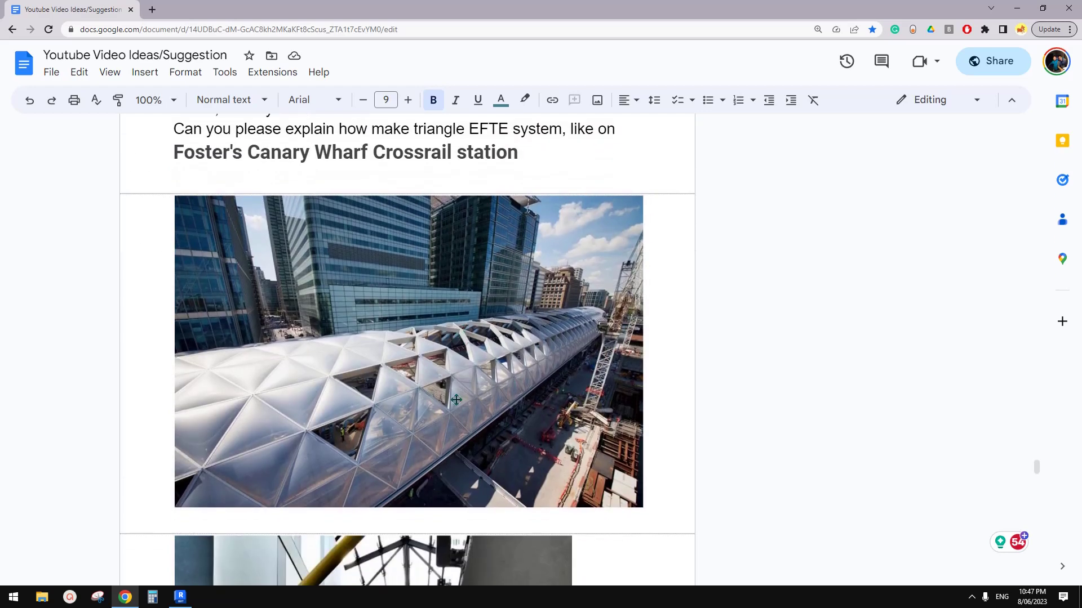
left_click(181, 598)
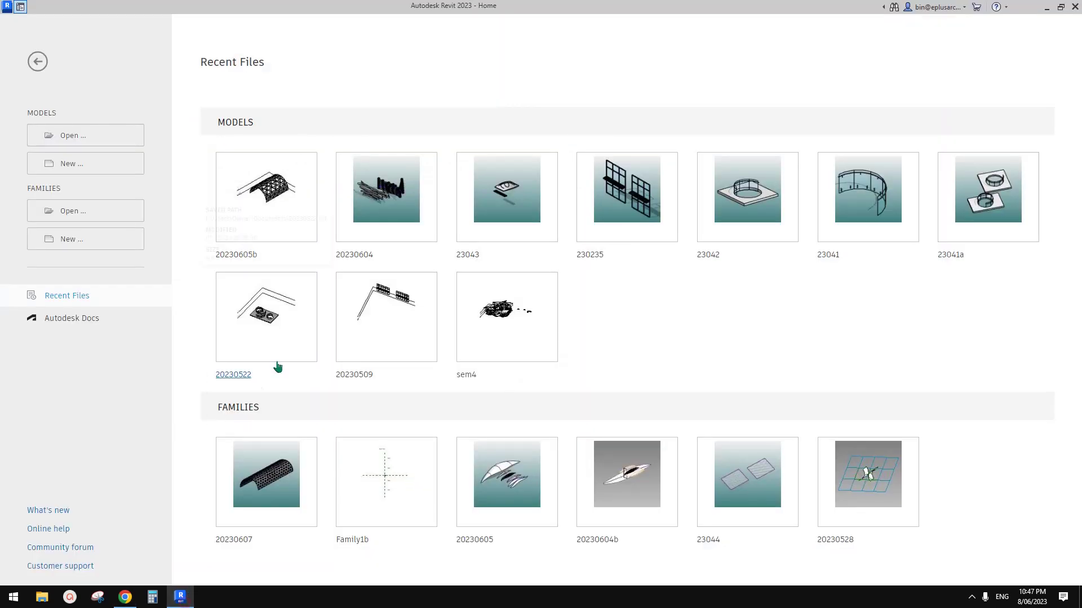
left_click(125, 596)
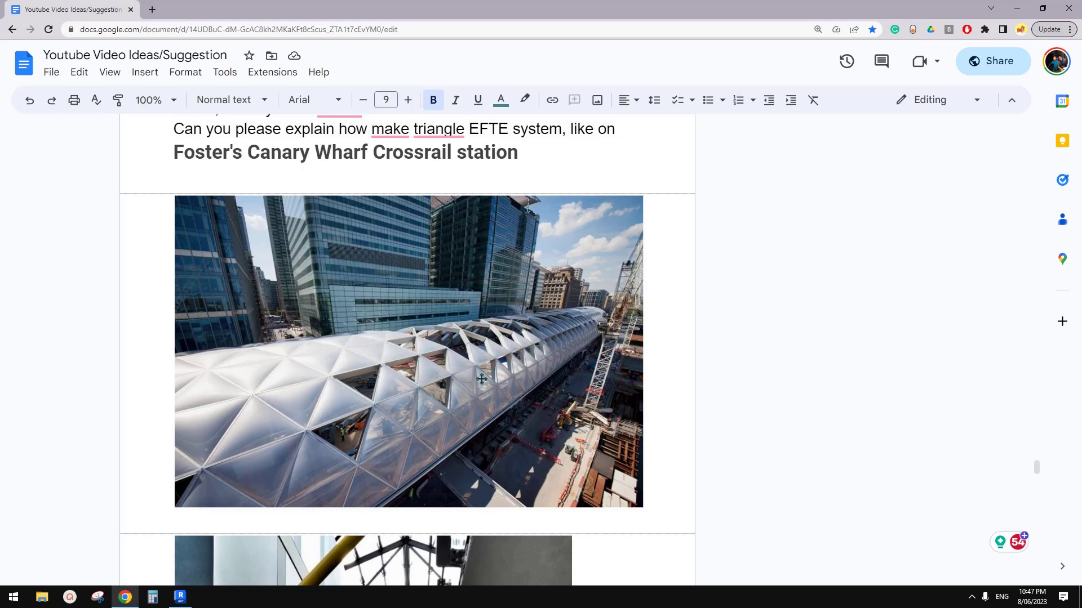
left_click(185, 600)
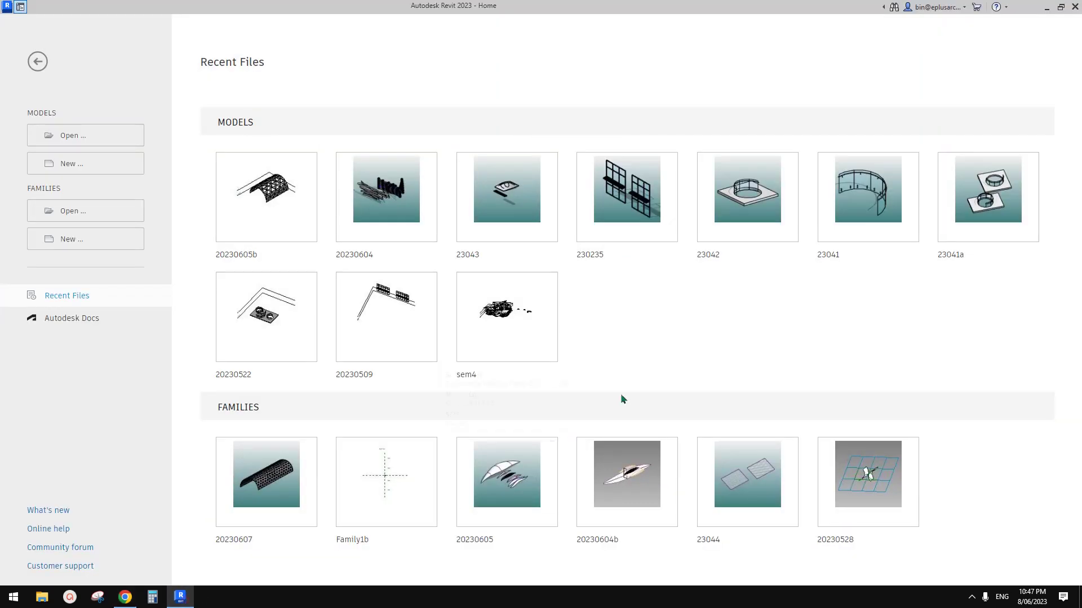
Create a new mass family from the template in the Conceptual Mass folder.
left_click(64, 162)
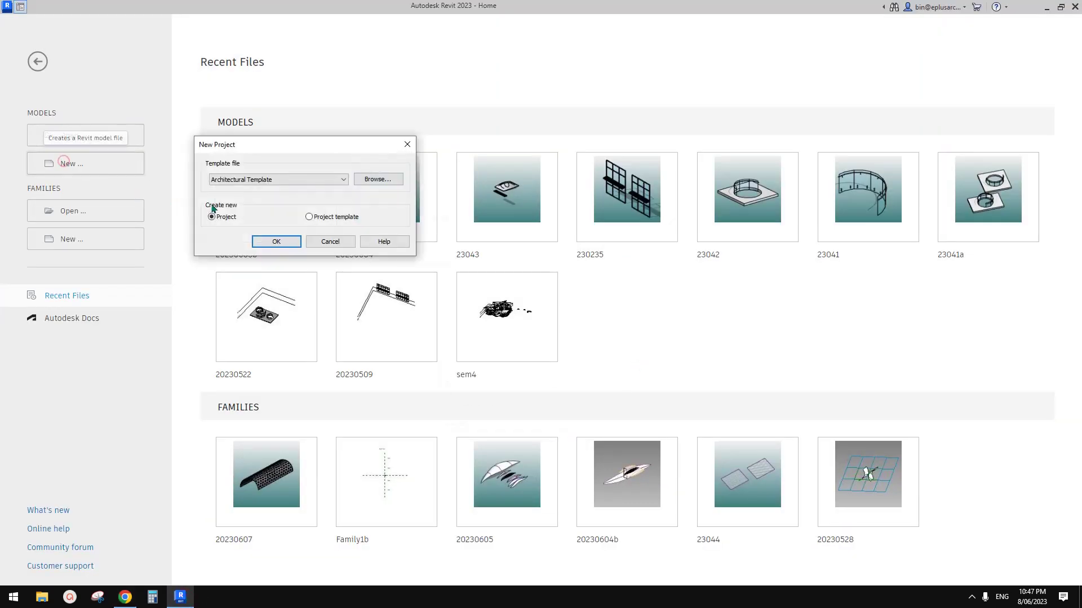
left_click(327, 242)
left_click(70, 239)
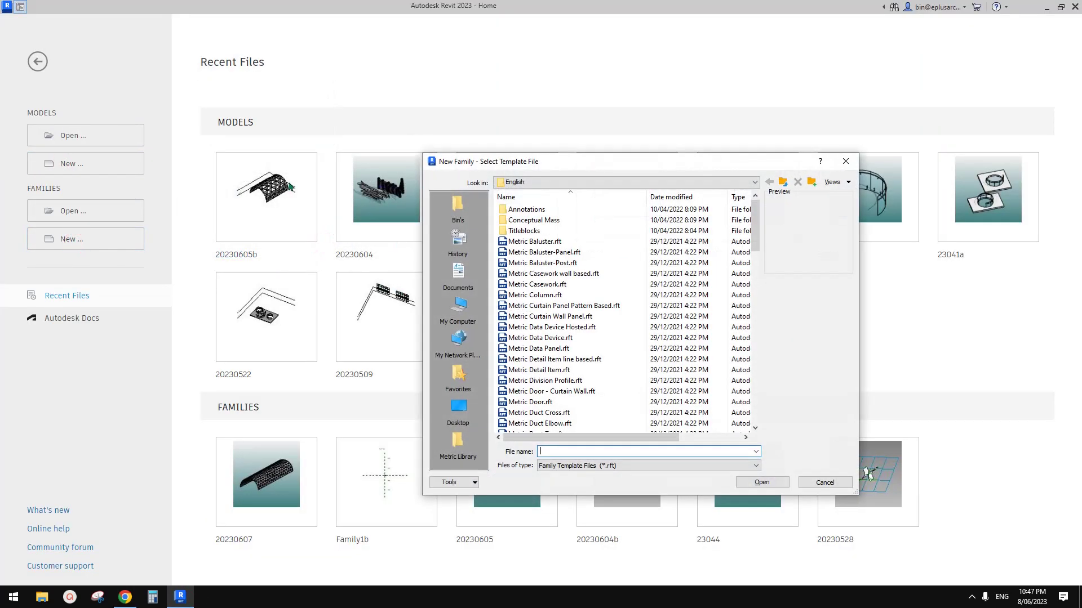
double_click(532, 220)
double_click(535, 211)
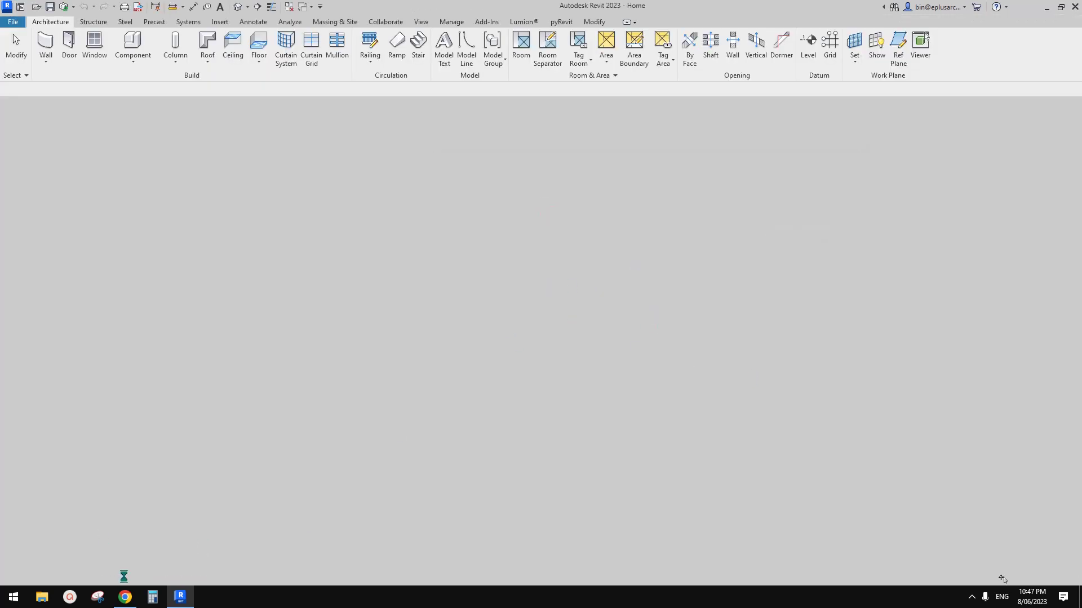
left_click(125, 596)
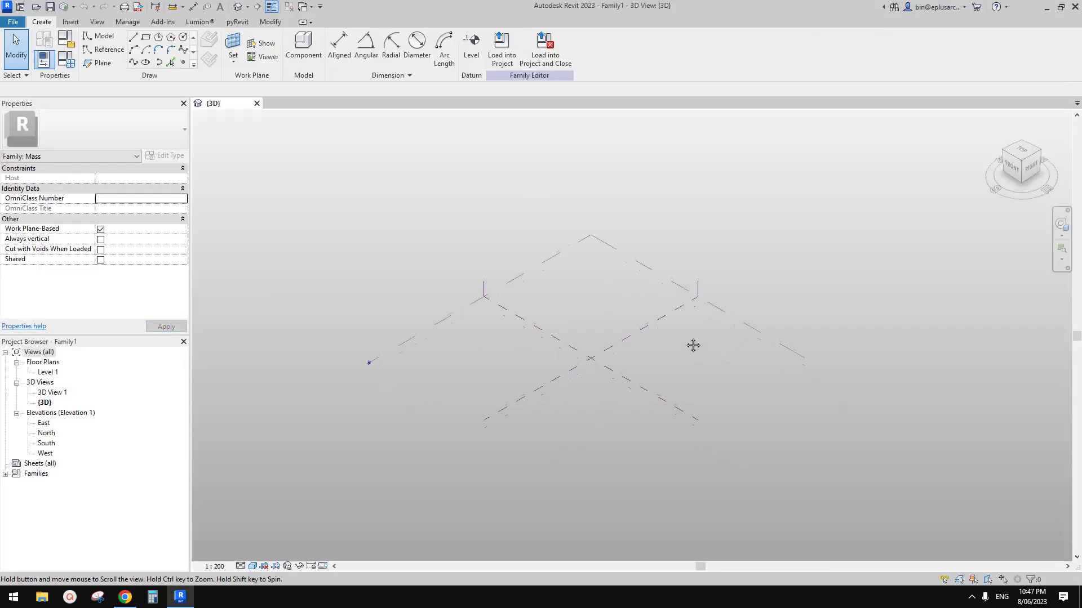
From the Level 1 plan, set the Center (Left/Right) reference plane as the work plane for reference lines and open the East elevation.
double_click(49, 373)
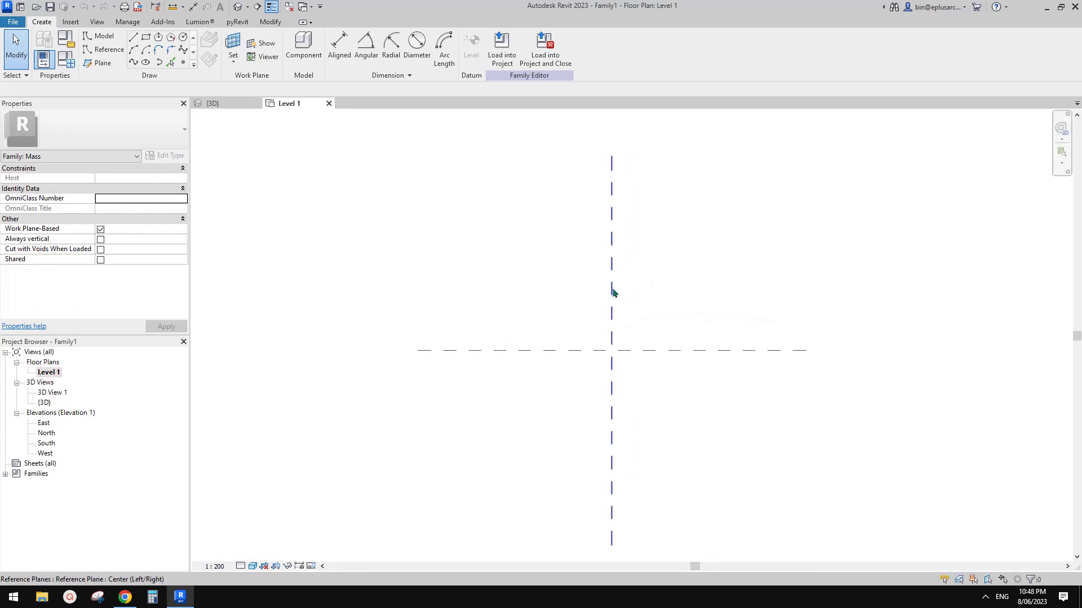
left_click(622, 219)
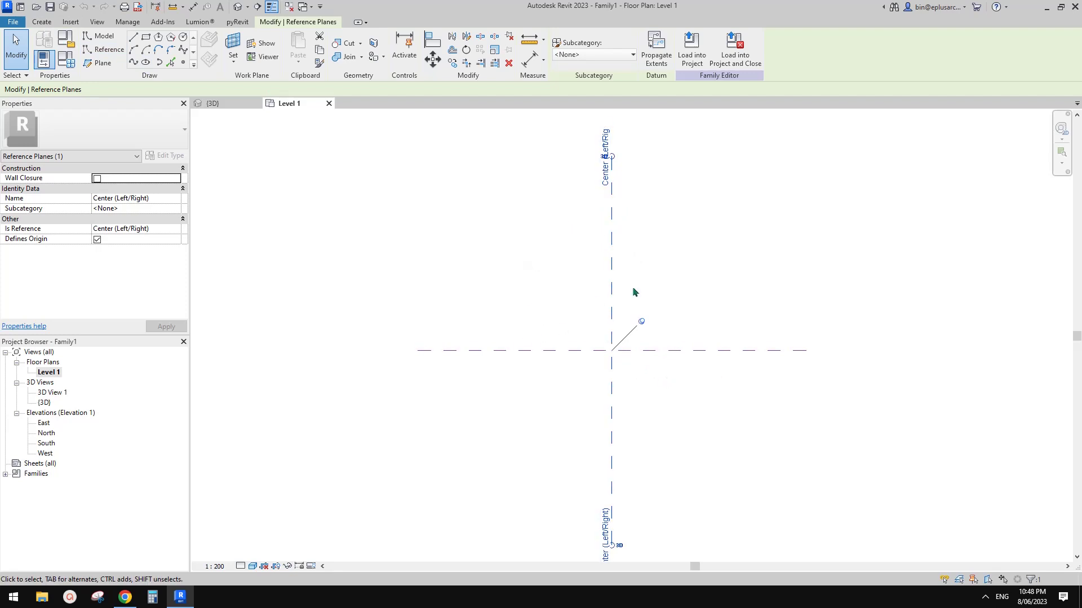
left_click(108, 50)
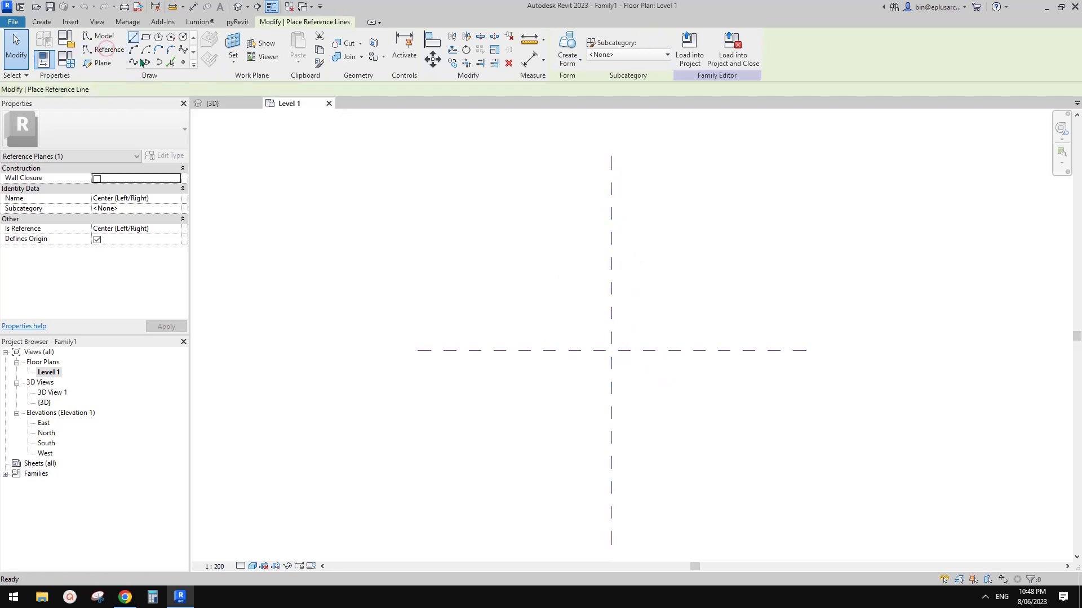
left_click(233, 46)
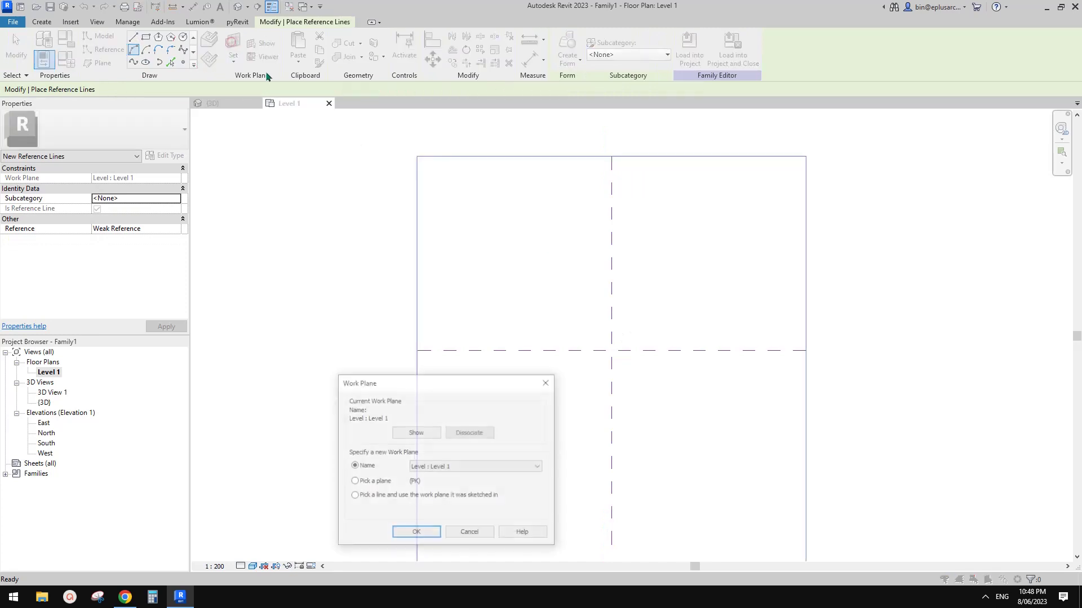
left_click(415, 534)
left_click(613, 280)
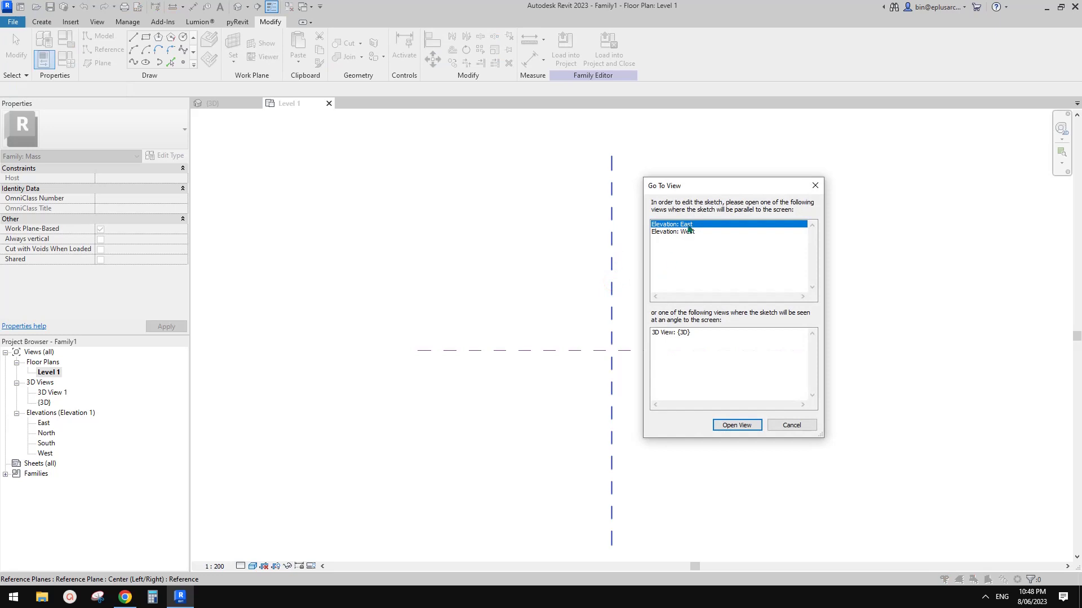
left_click(741, 425)
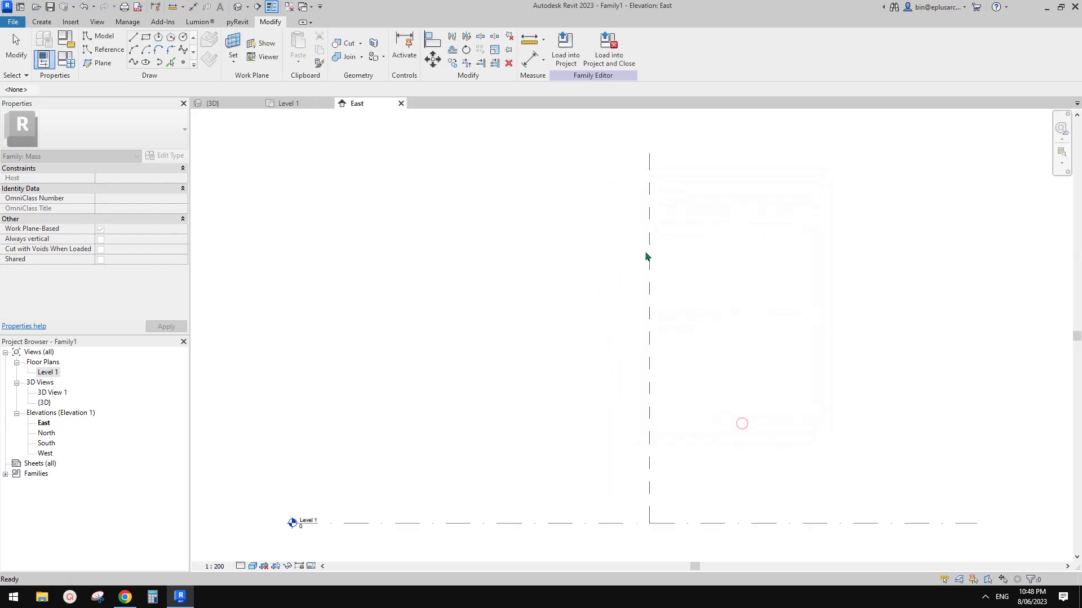
Draw a 180° reference-line arc with a radius of about 18000 and both endpoints on Level 1.
left_click(528, 524)
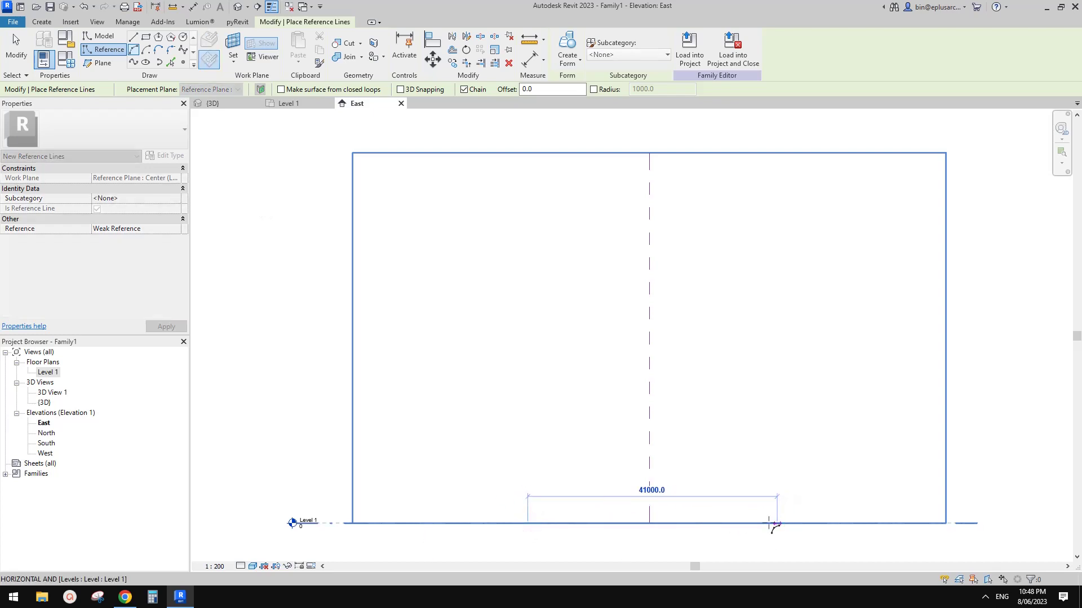
left_click(751, 523)
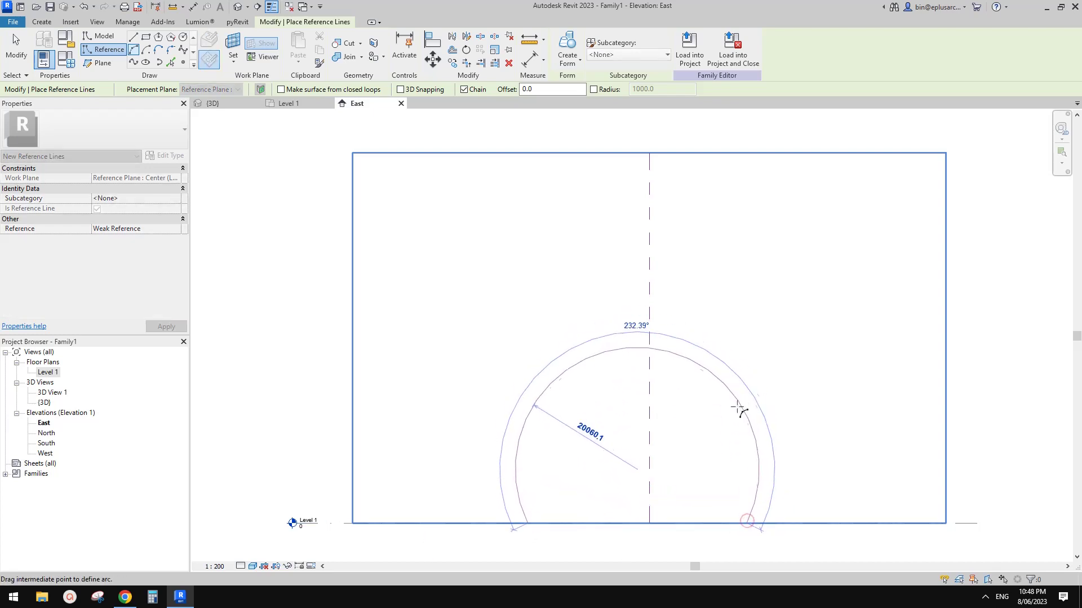
left_click(736, 445)
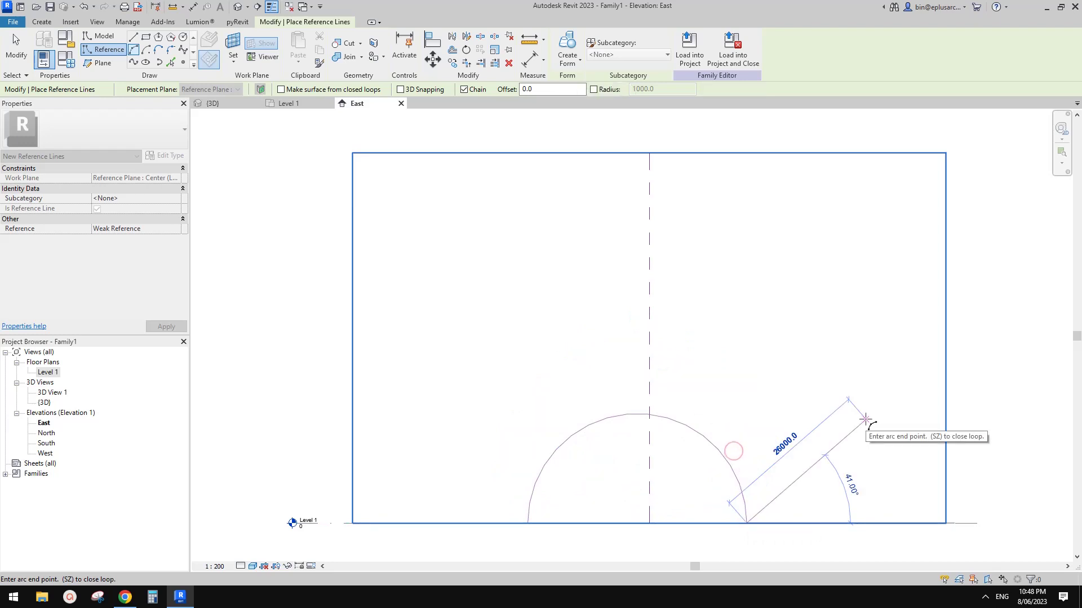
key("Escape")
key("Escape")
Create a surface form from the reference arc in the 3D view.
left_click(237, 6)
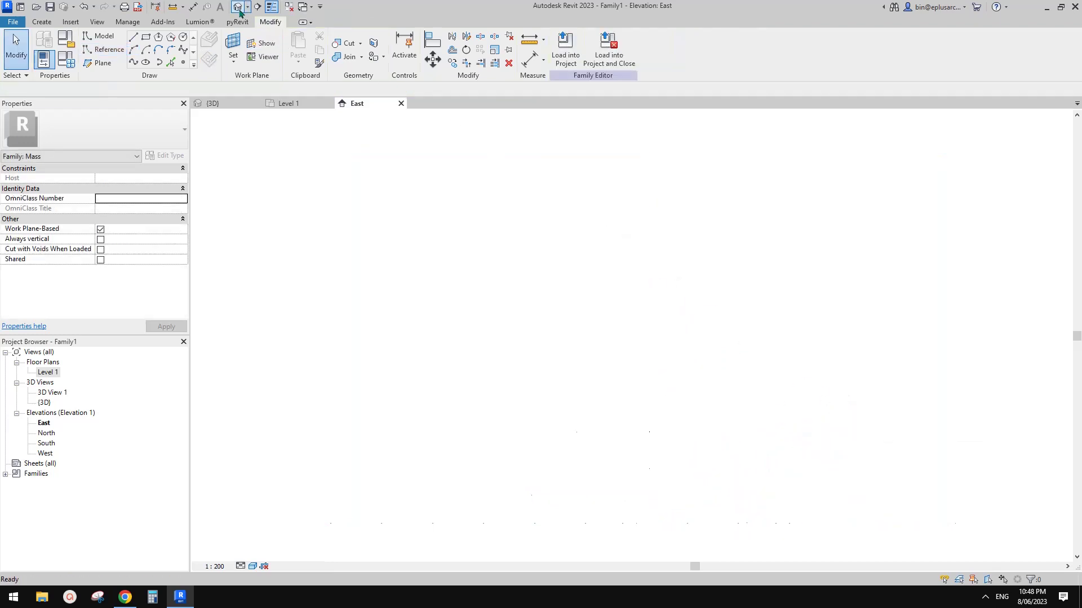
middle_click_drag(652, 301, 725, 217, "shift")
left_click(619, 309)
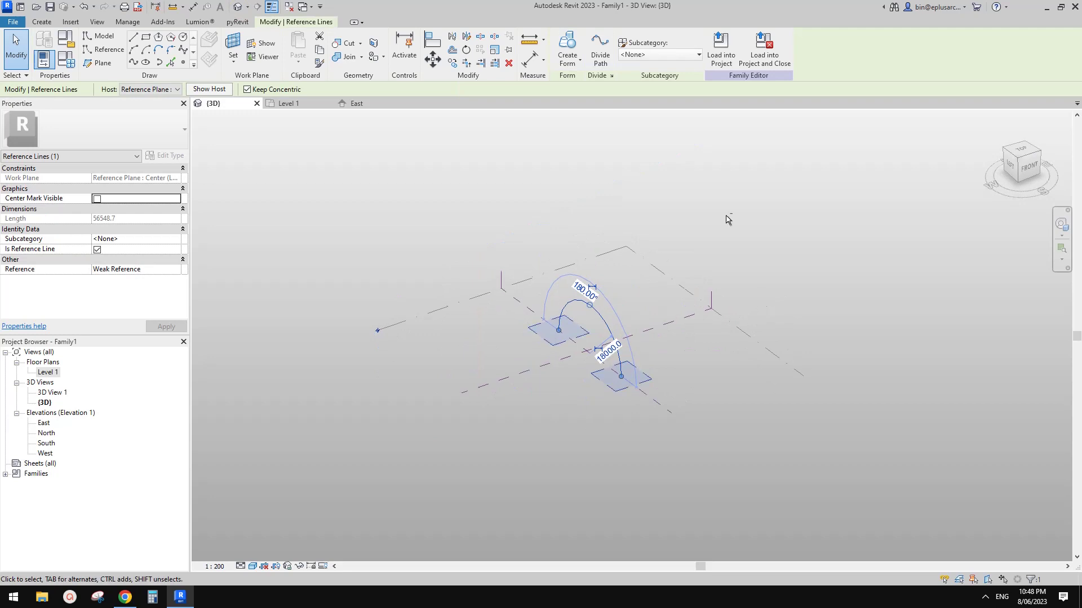
left_click(569, 51)
scroll(619, 323, "up", 2)
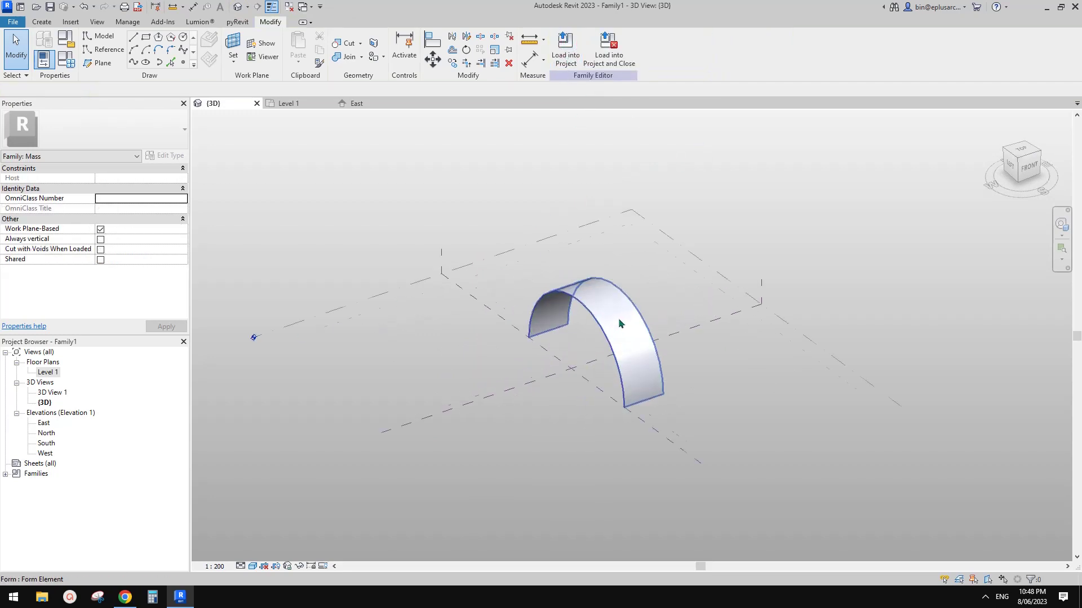
Set the arched form's positive offset and negative offset to 30000 each.
middle_click_drag(619, 323, 565, 313, "shift")
left_click(598, 334)
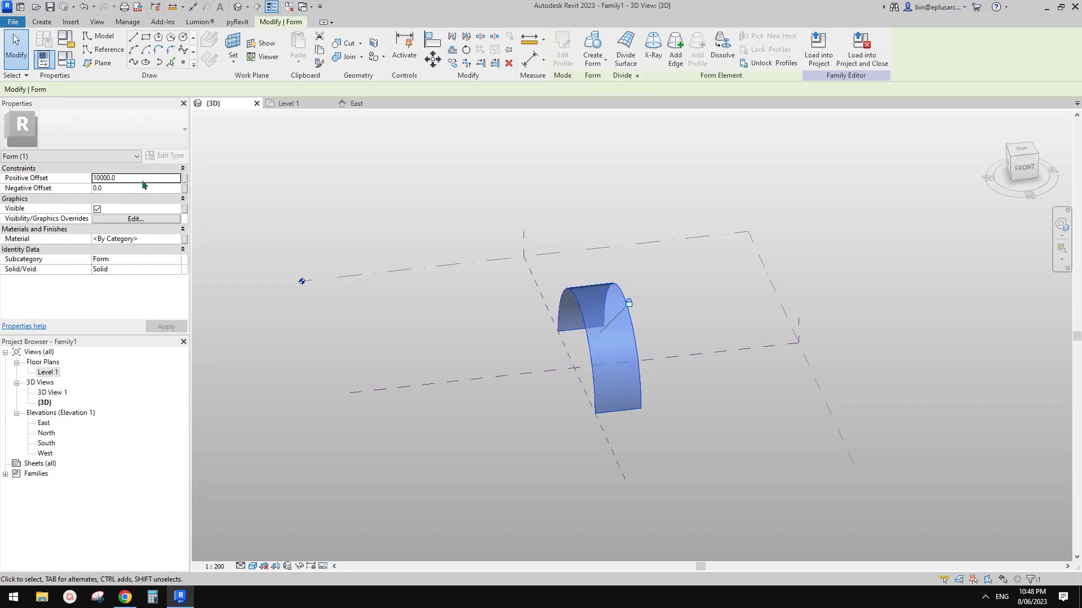
left_click(143, 181)
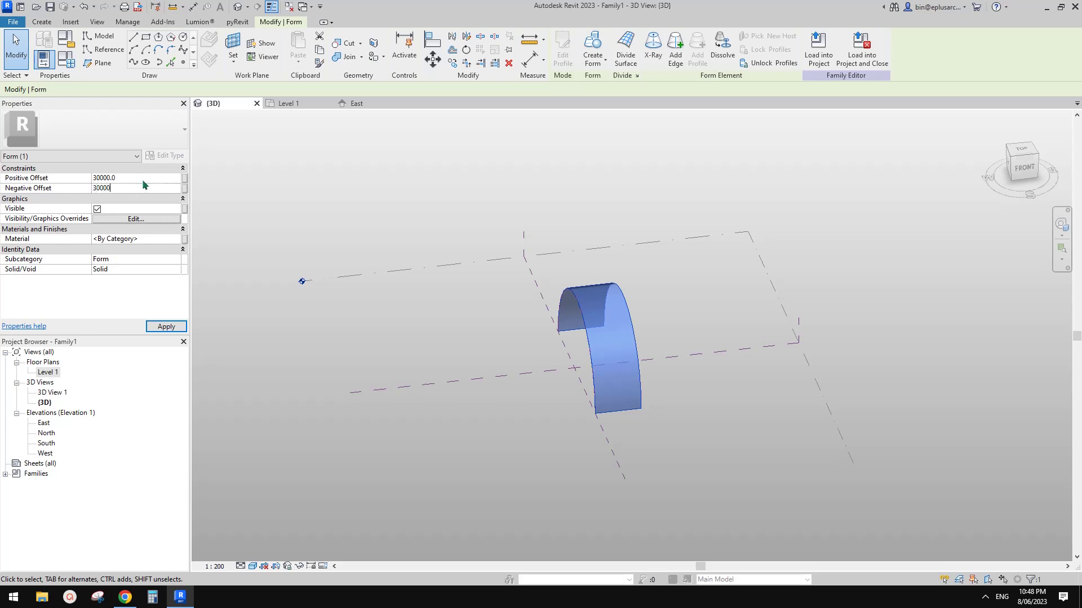
key("Return")
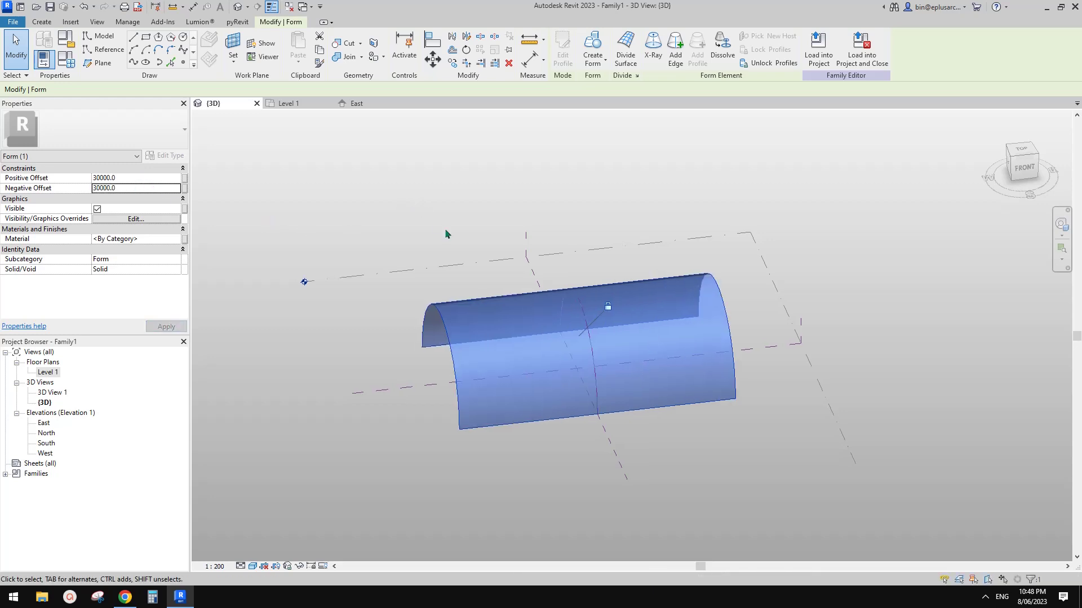
Divide the surface of the arched form into a UV grid.
middle_click_drag(709, 353, 746, 360, "shift")
left_click(735, 301)
left_click(641, 344)
scroll(668, 356, "up", 5)
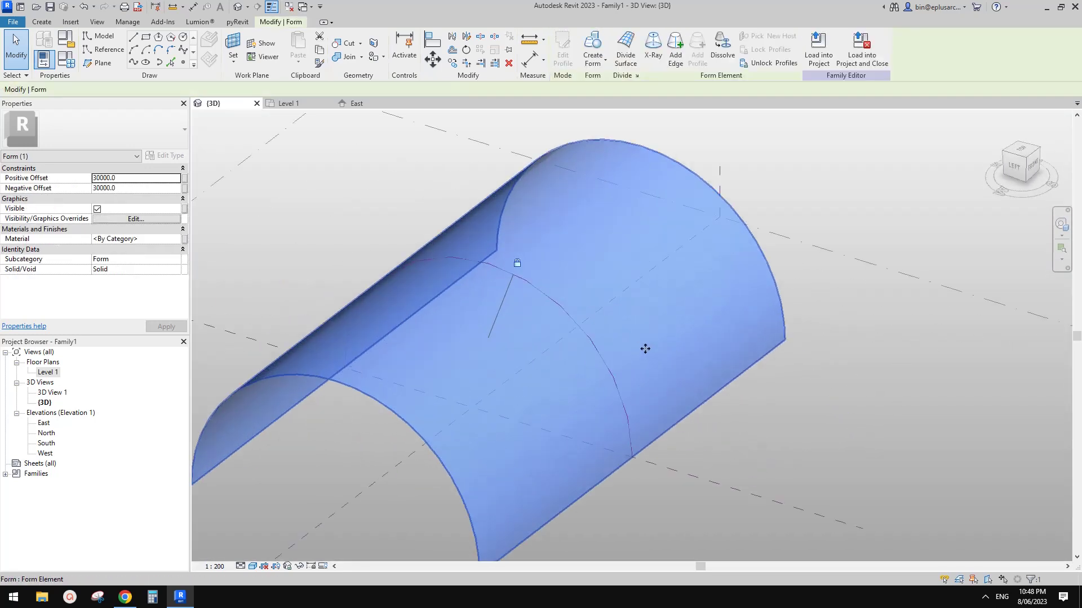
middle_click_drag(644, 347, 628, 345, "shift")
scroll(615, 274, "down", 1)
middle_click_drag(616, 260, 679, 280)
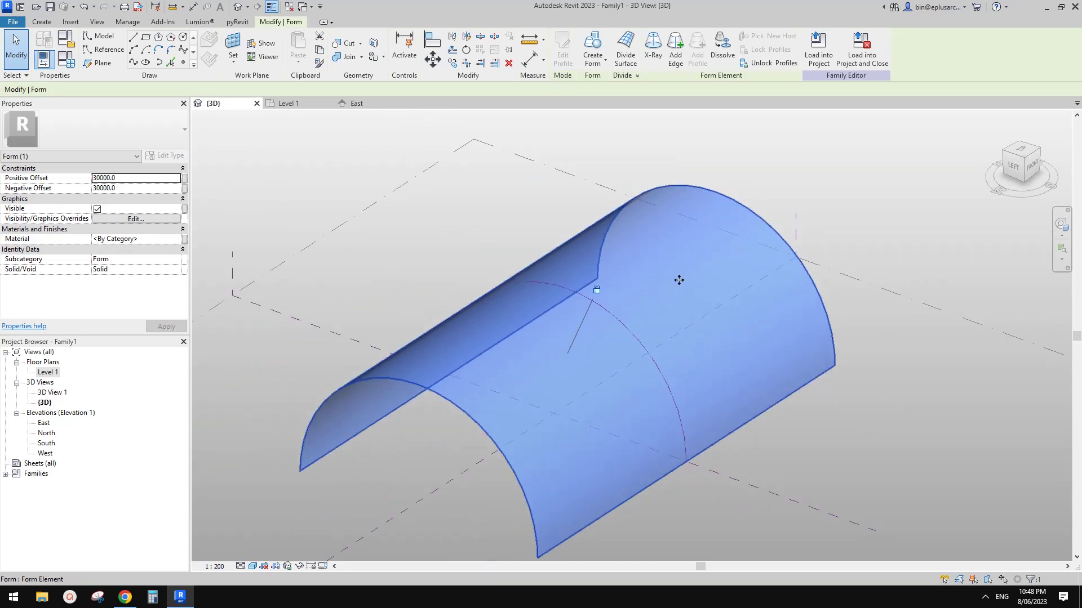
left_click(622, 52)
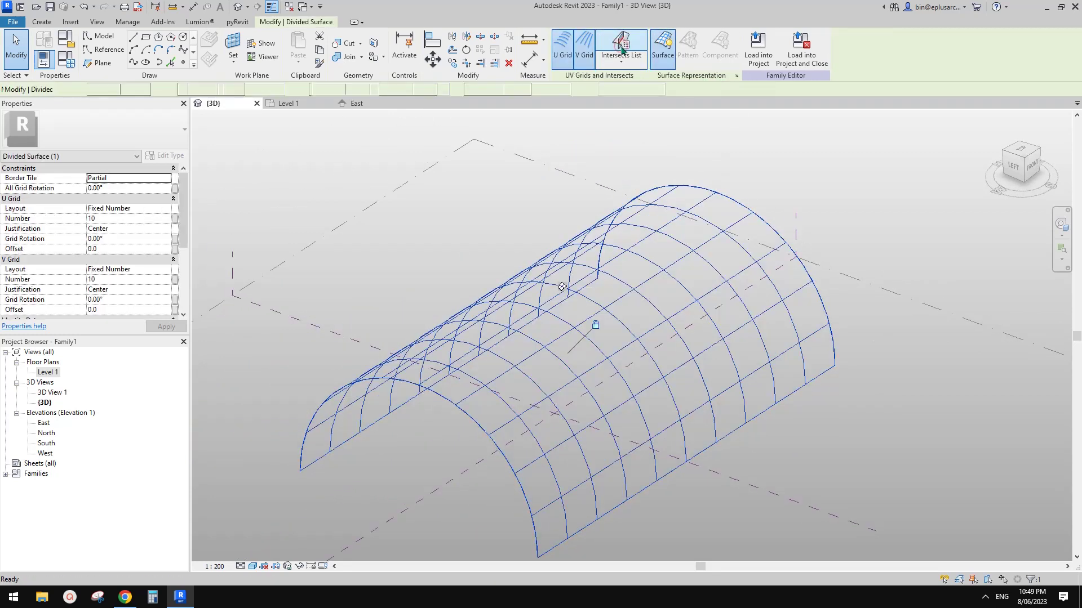
Apply the Triangle (flat) pattern to the divided surface and compare it with the station reference image.
left_click(184, 132)
left_click_drag(180, 228, 180, 361)
mouse_move(39, 298)
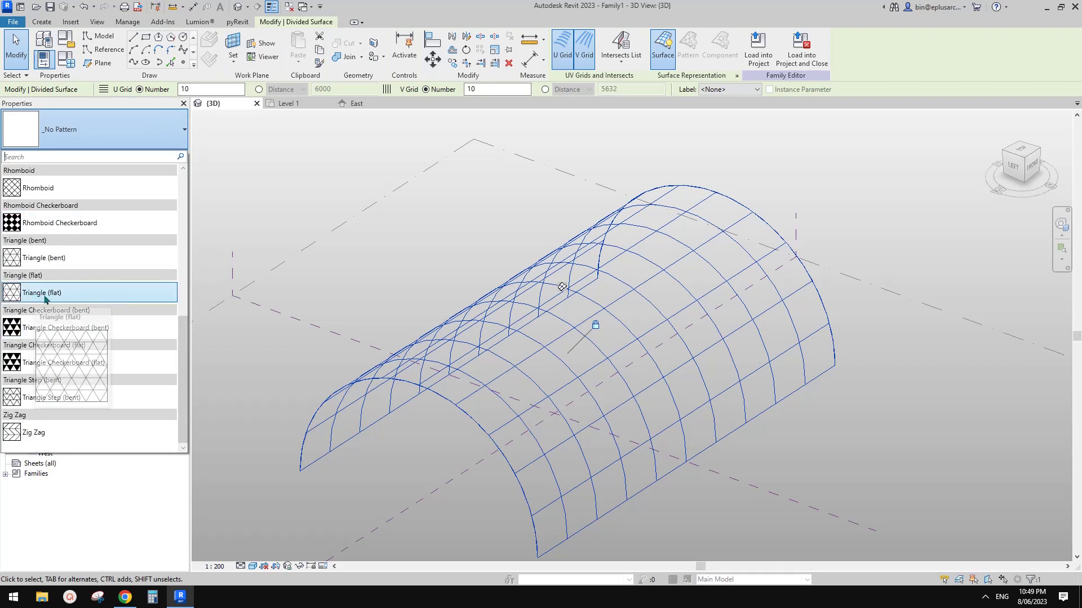
left_click(34, 293)
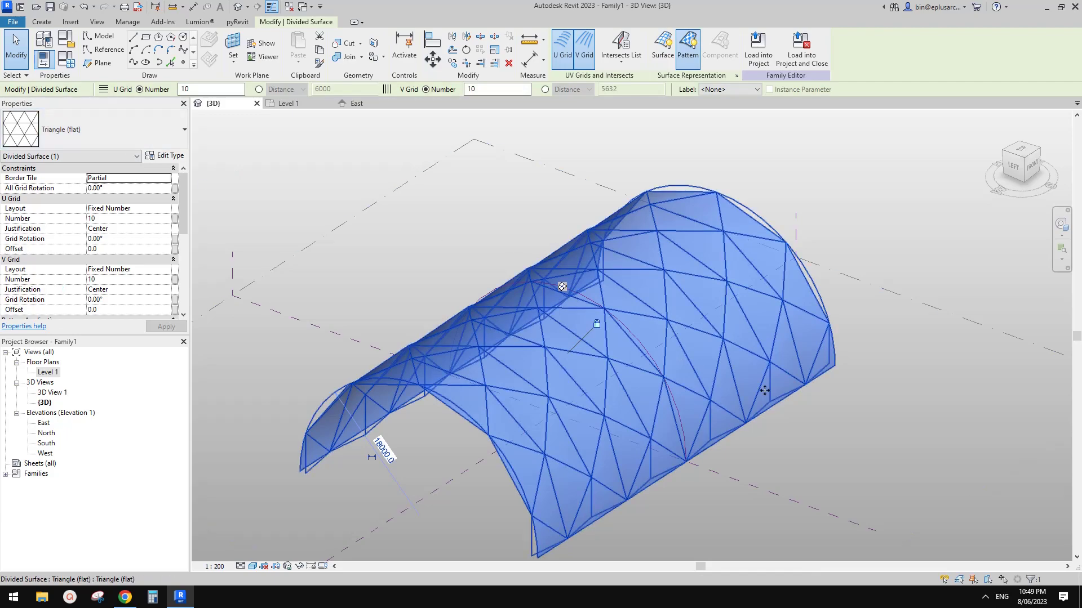
mouse_move(333, 524)
middle_mouse_down("shift")
mouse_move(361, 507)
mouse_move(338, 535)
middle_mouse_up("shift")
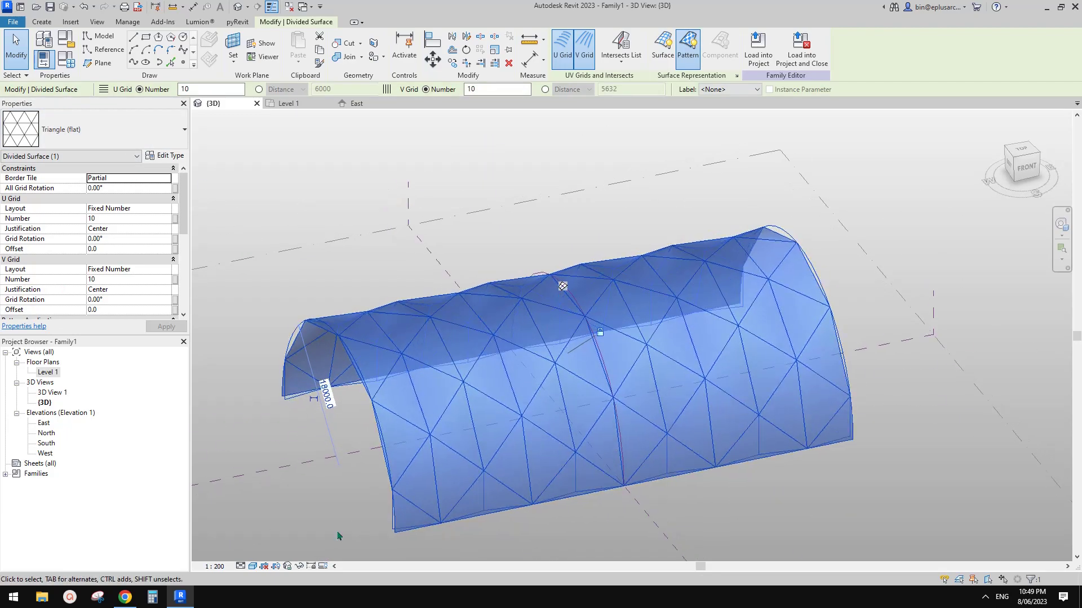
left_click(134, 597)
left_click(180, 597)
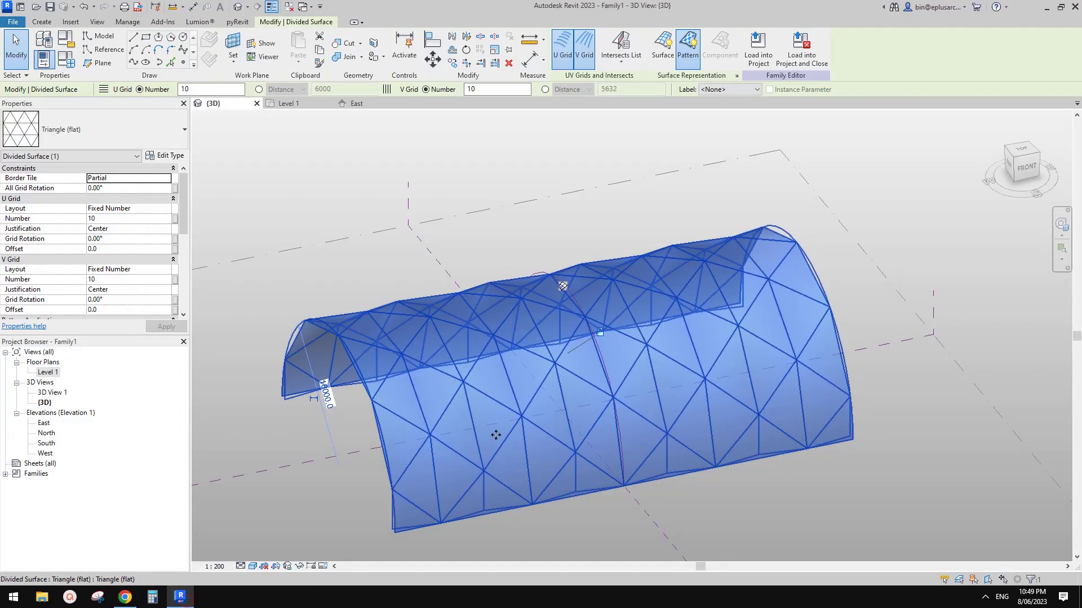
Set the divided surface's All Grid Rotation to 90° and check the triangle orientation against the reference image.
middle_click_drag(520, 419, 553, 402, "shift")
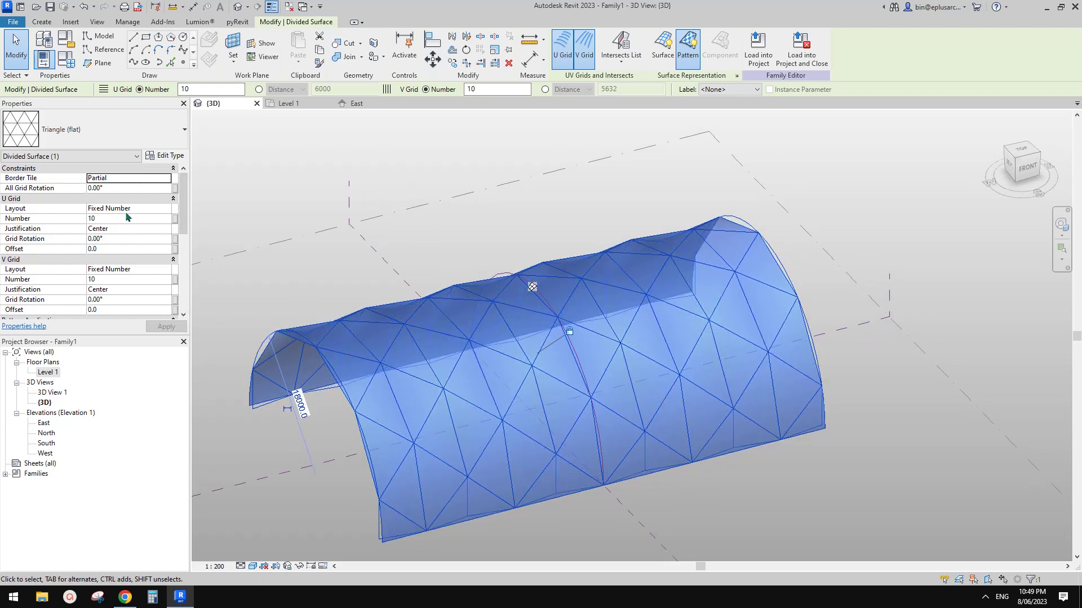
left_click(132, 189)
type("90")
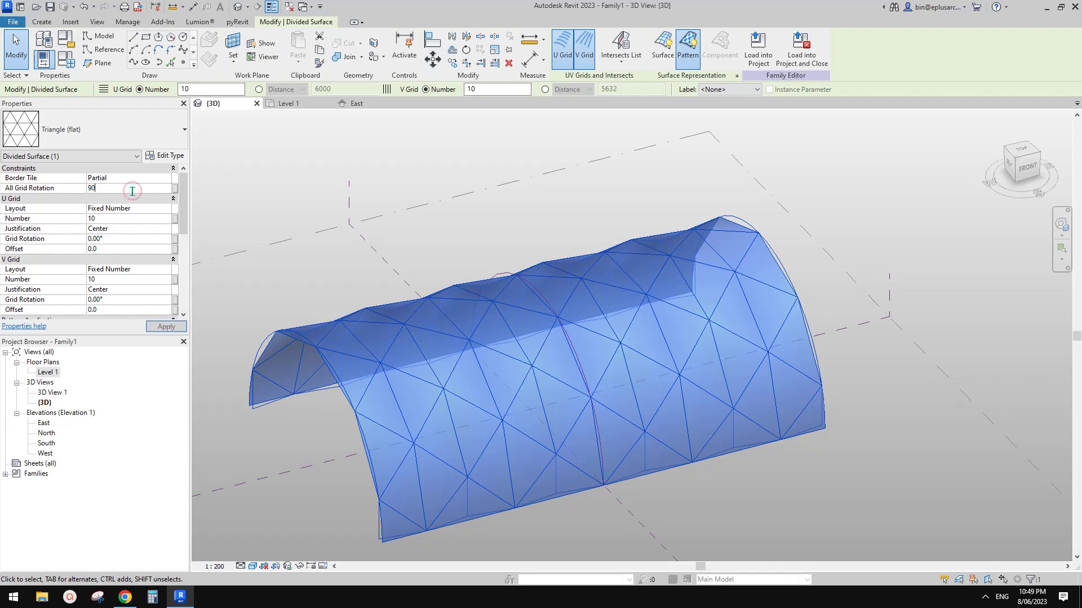
middle_click_drag(616, 321, 599, 308)
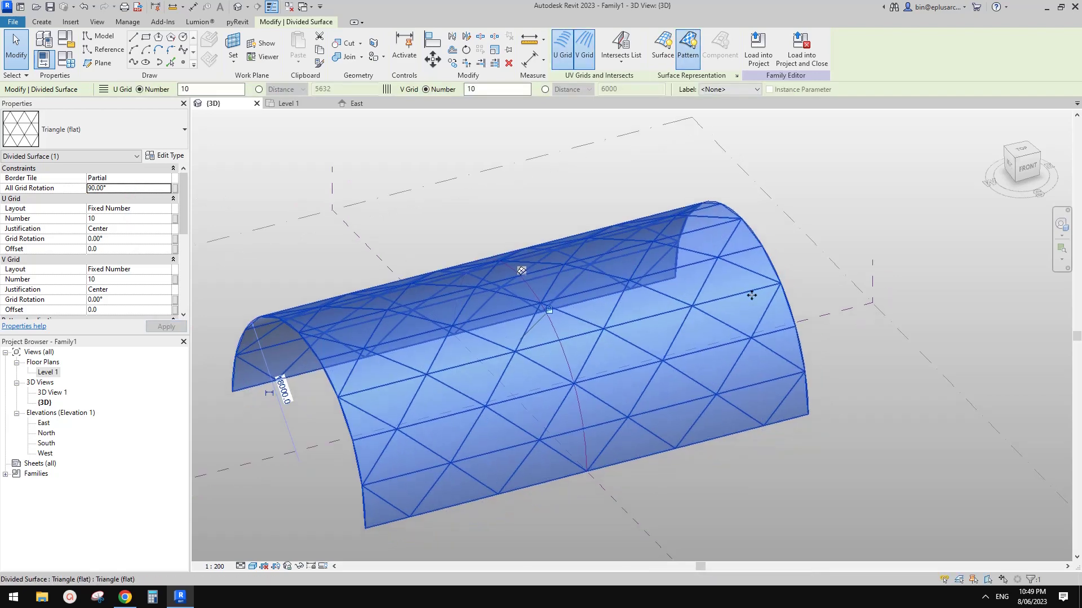
left_click(895, 211)
middle_click_drag(868, 233, 835, 292, "shift")
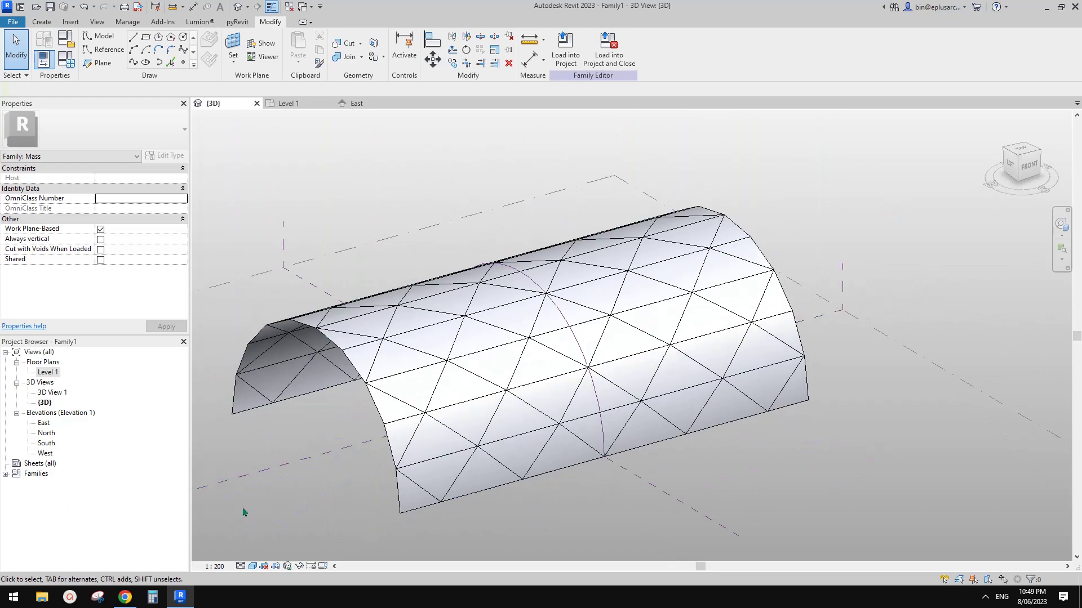
left_click(125, 597)
left_click(181, 597)
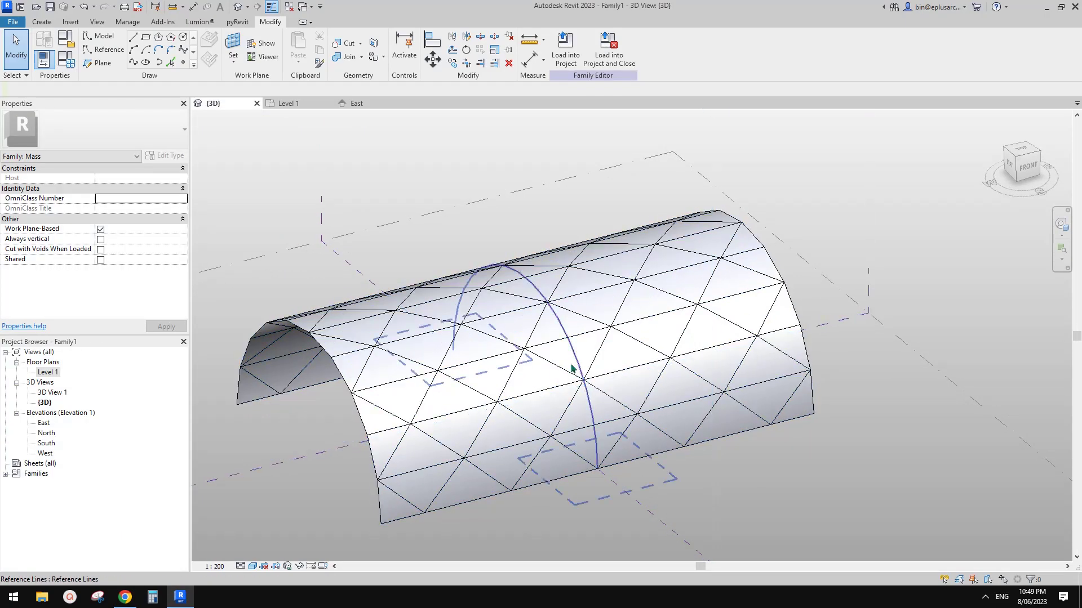
Compare the triangle-patterned vault with the Canary Wharf Crossrail station photo in the browser document, and return to Revit.
scroll(525, 371, "up", 1)
middle_click_drag(540, 375, 551, 362)
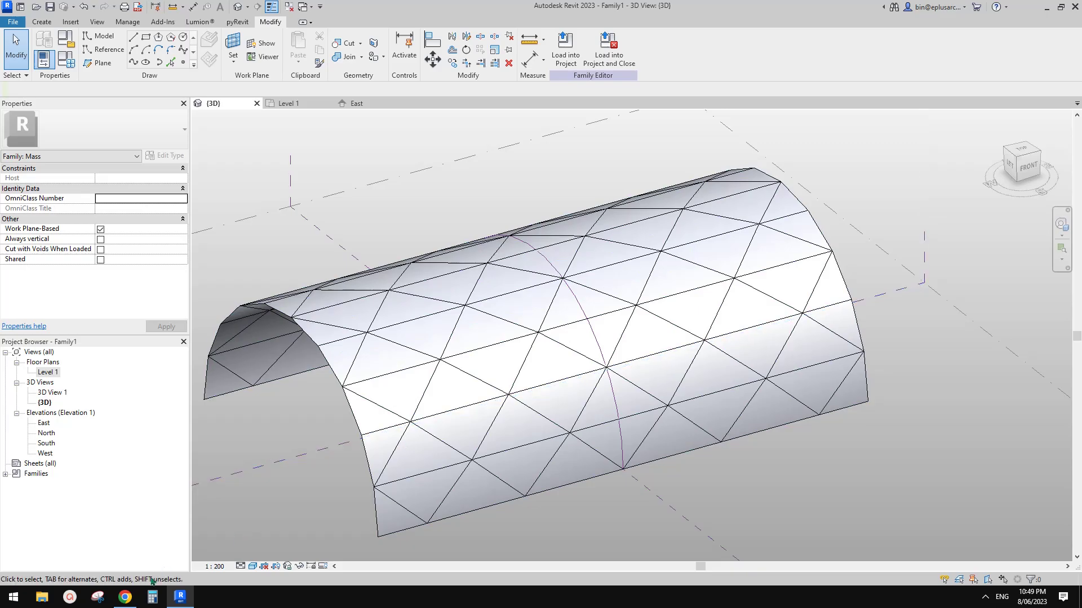
left_click(125, 597)
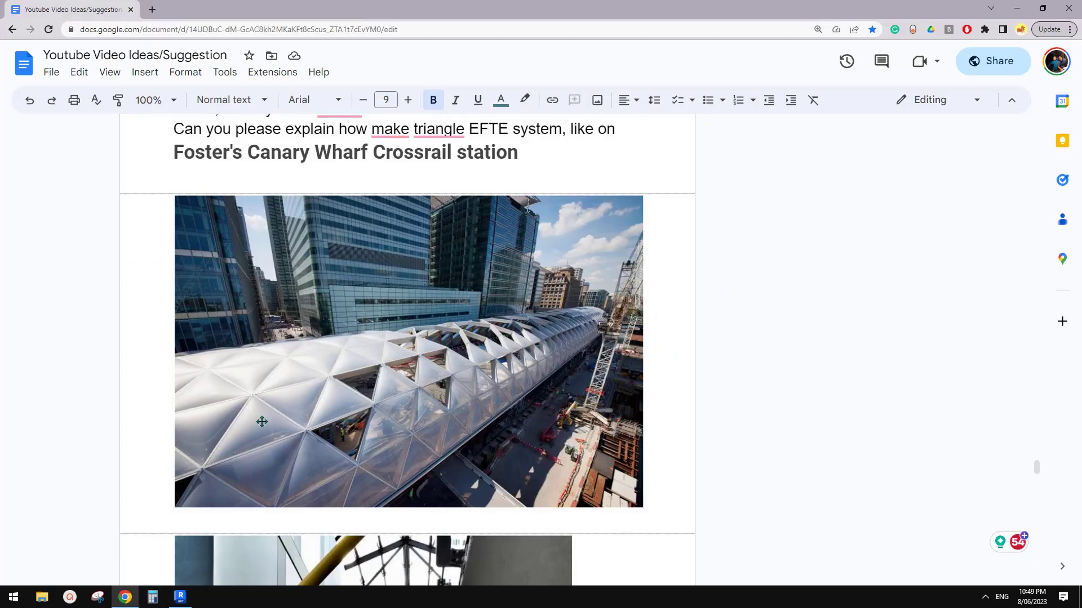
left_click(180, 596)
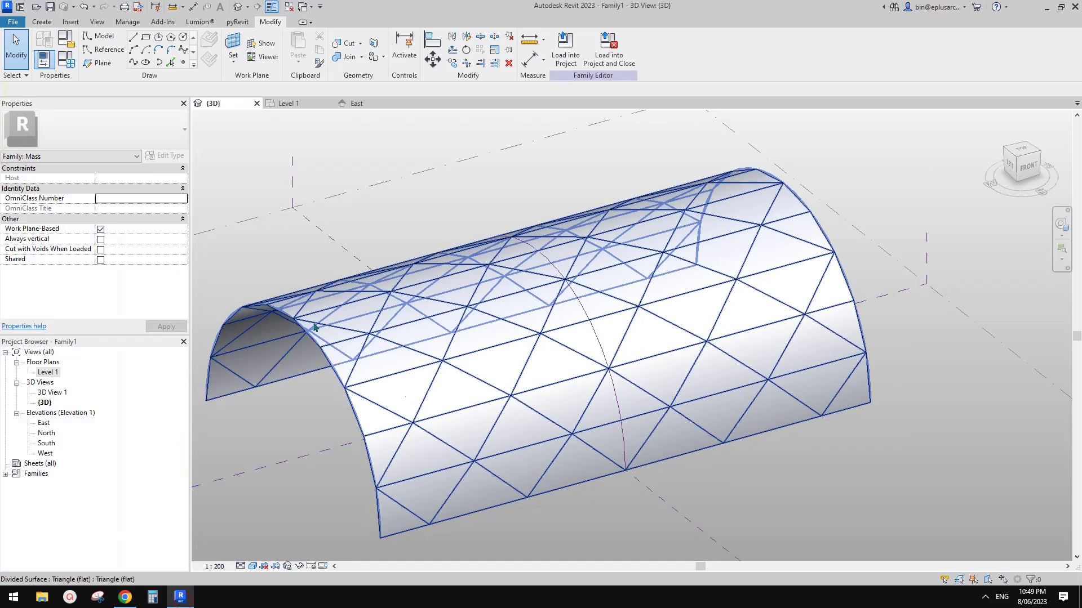
Create a new family from the Metric Curtain Panel Pattern Based.rft template.
left_click(13, 21)
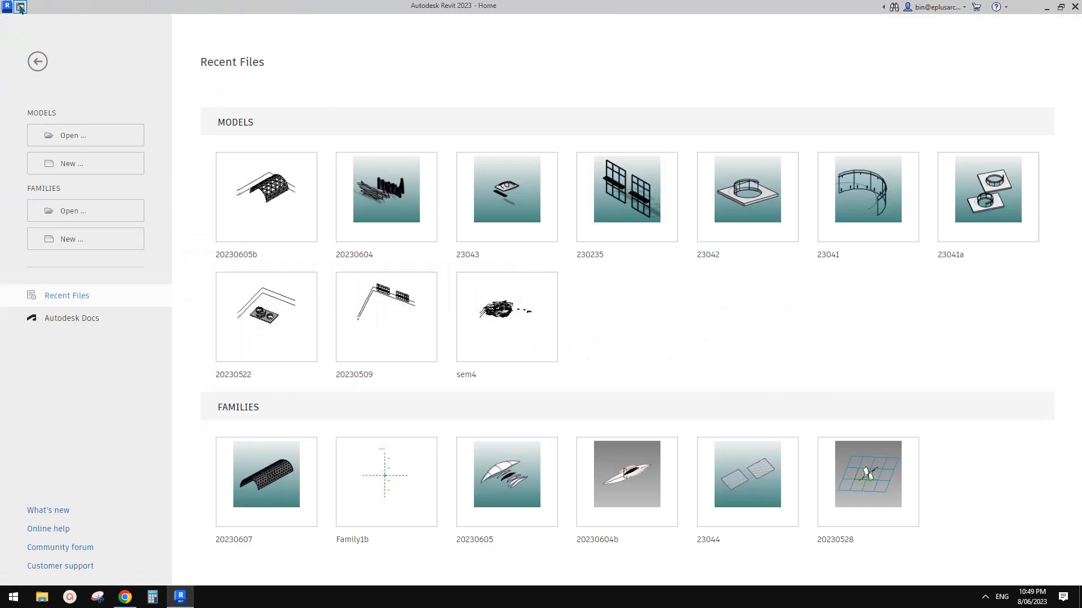
left_click(20, 6)
left_click(17, 25)
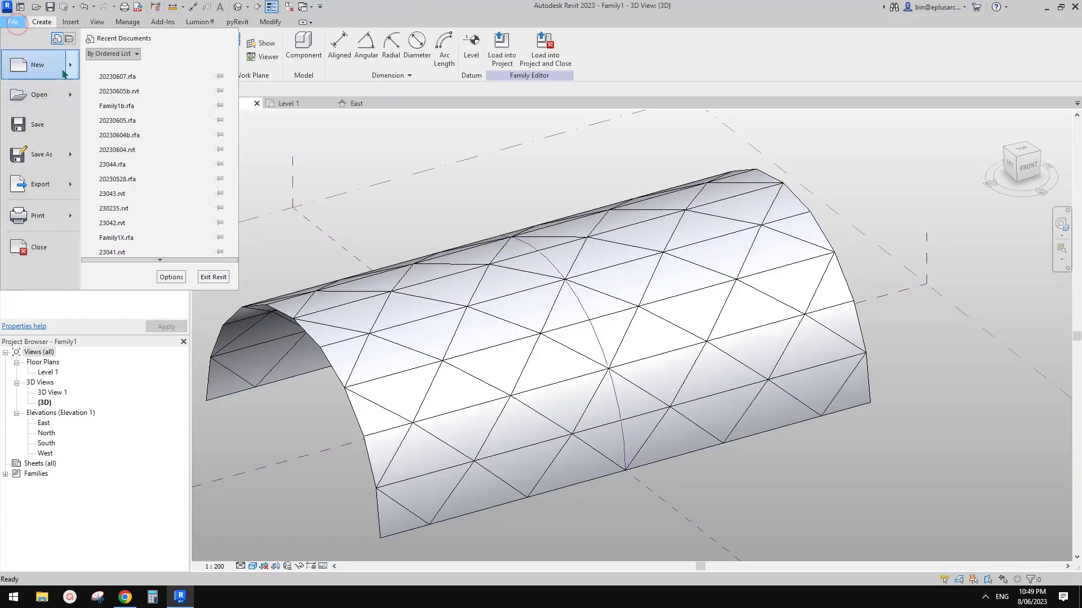
left_click(140, 103)
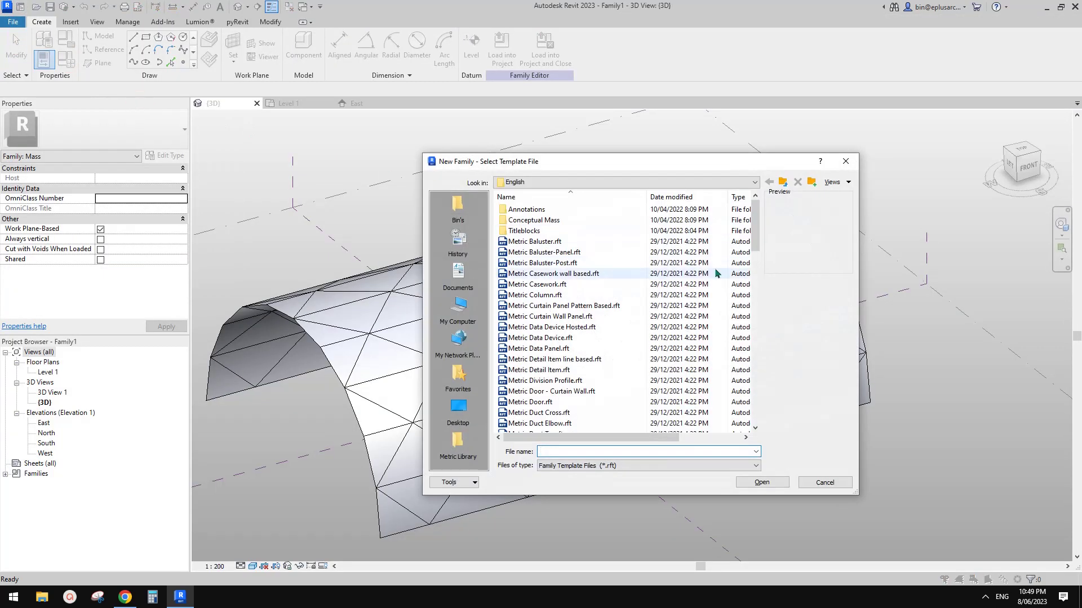
left_click(756, 268)
scroll(757, 269, "up", 7)
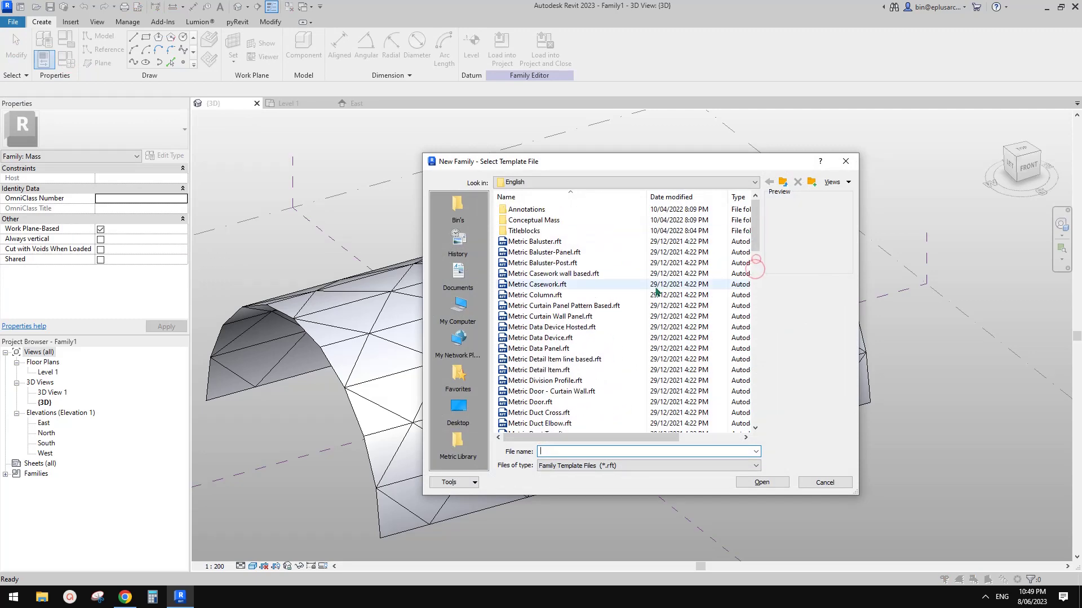
left_click(592, 305)
left_click(762, 482)
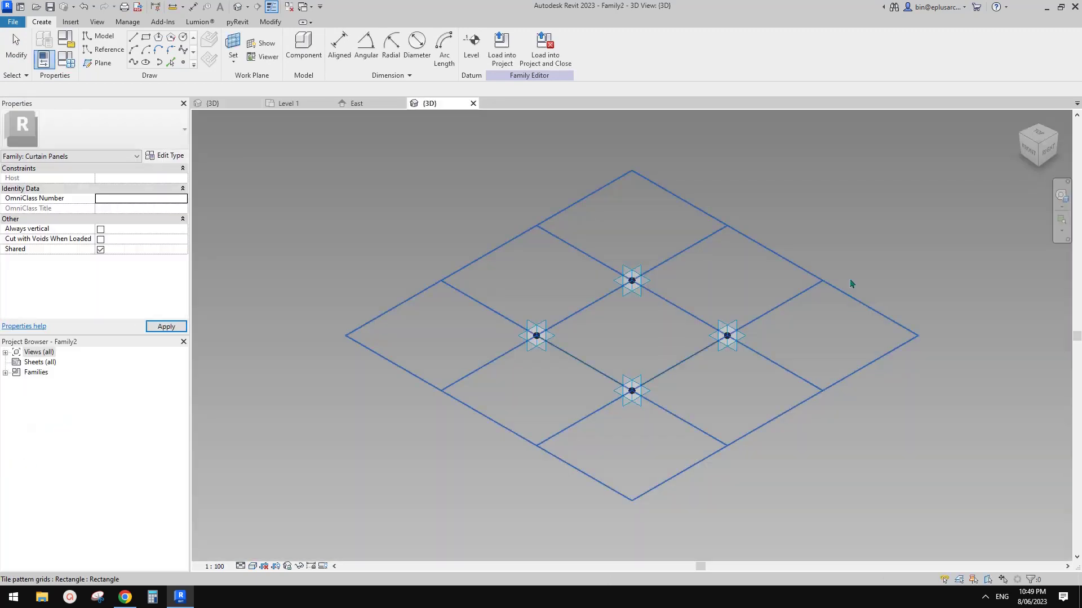
Change the tile pattern grid's type to Triangle (flat).
left_click(845, 292)
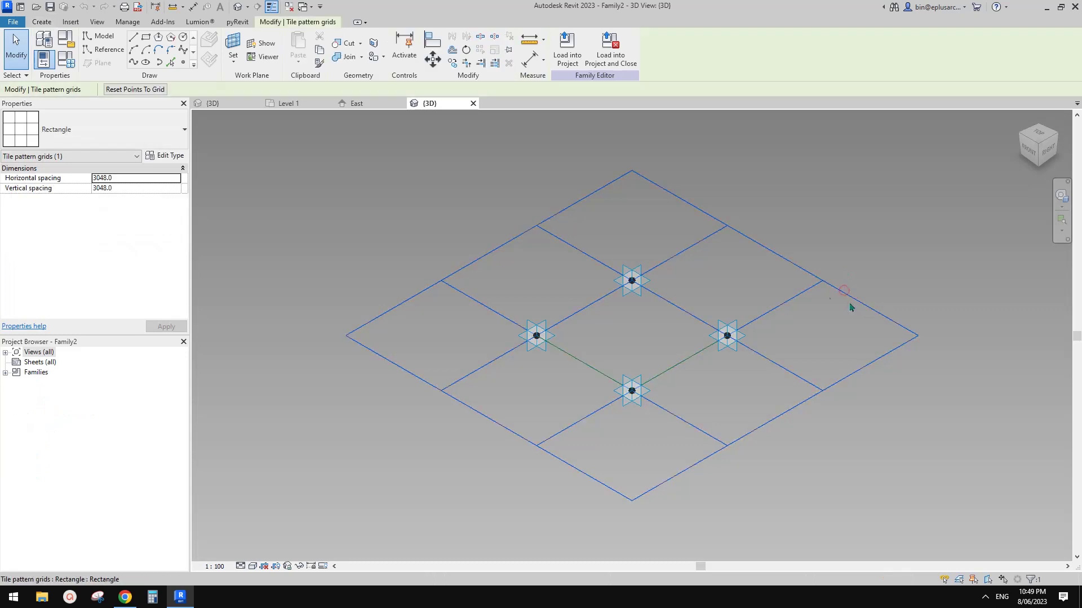
left_click(108, 131)
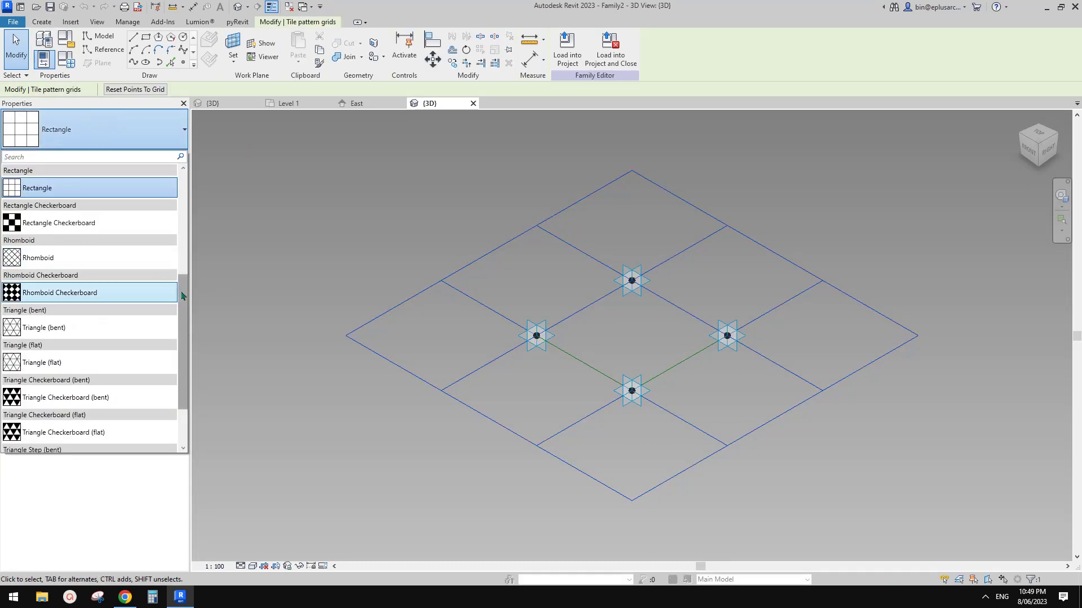
mouse_move(57, 330)
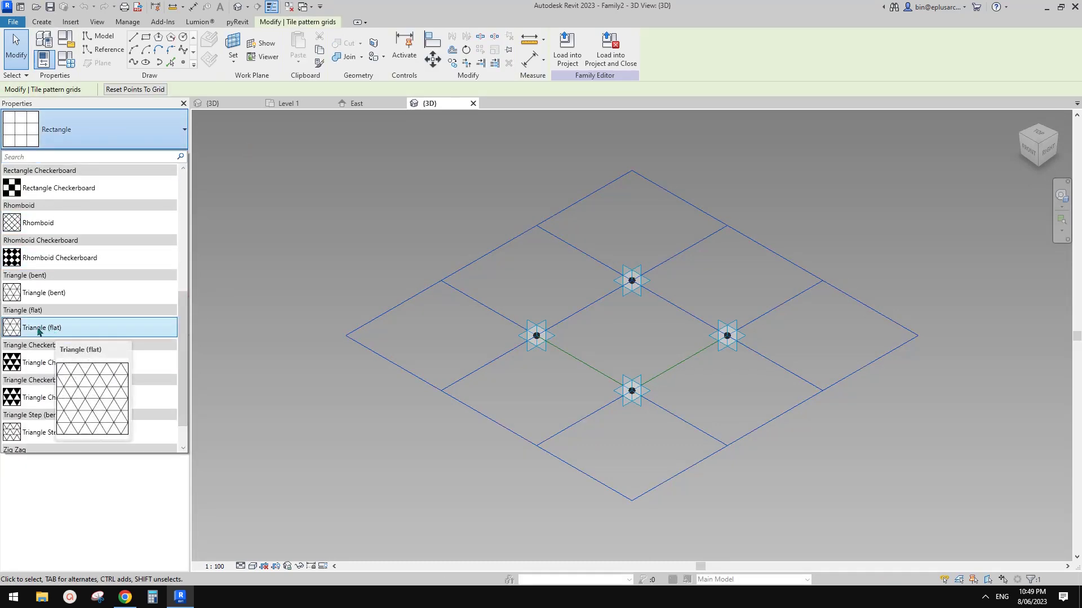
left_click(58, 332)
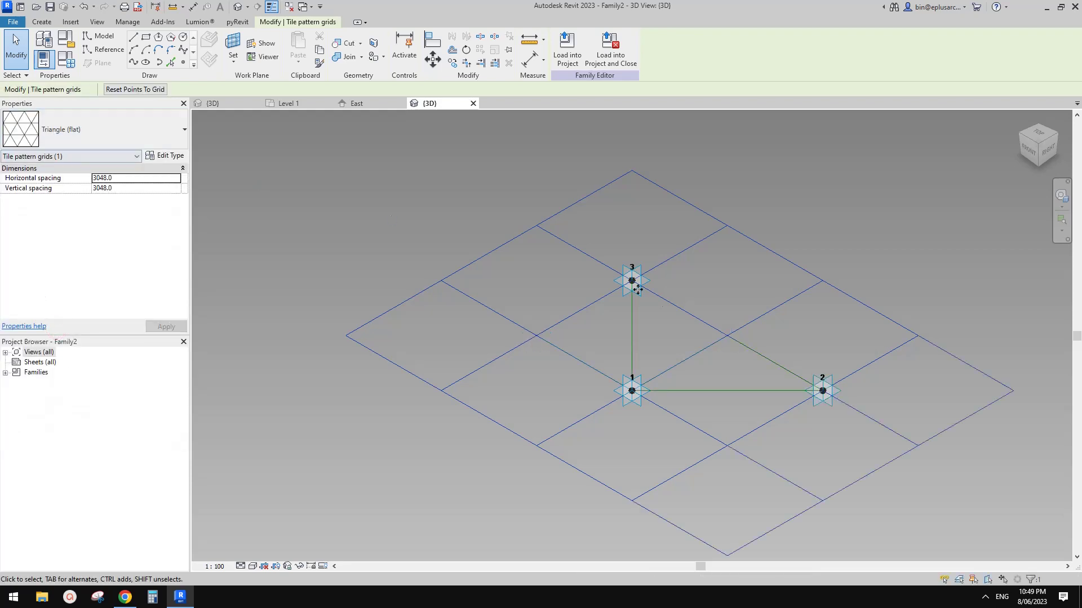
Place a reference point on the triangle's reference line between adaptive points 1 and 3.
middle_click_drag(771, 335, 684, 261, "shift")
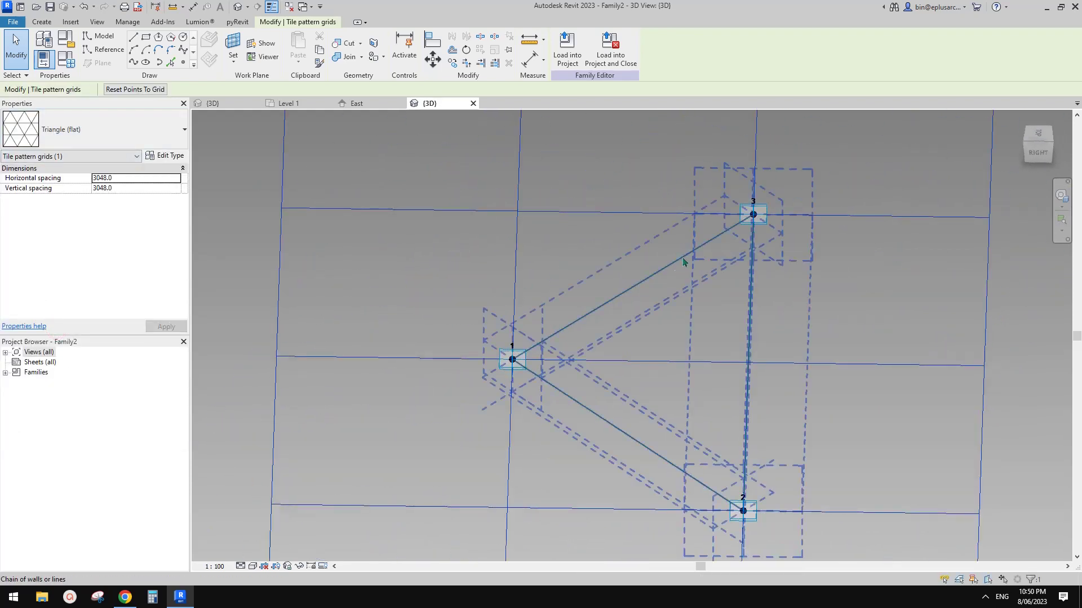
left_click(100, 53)
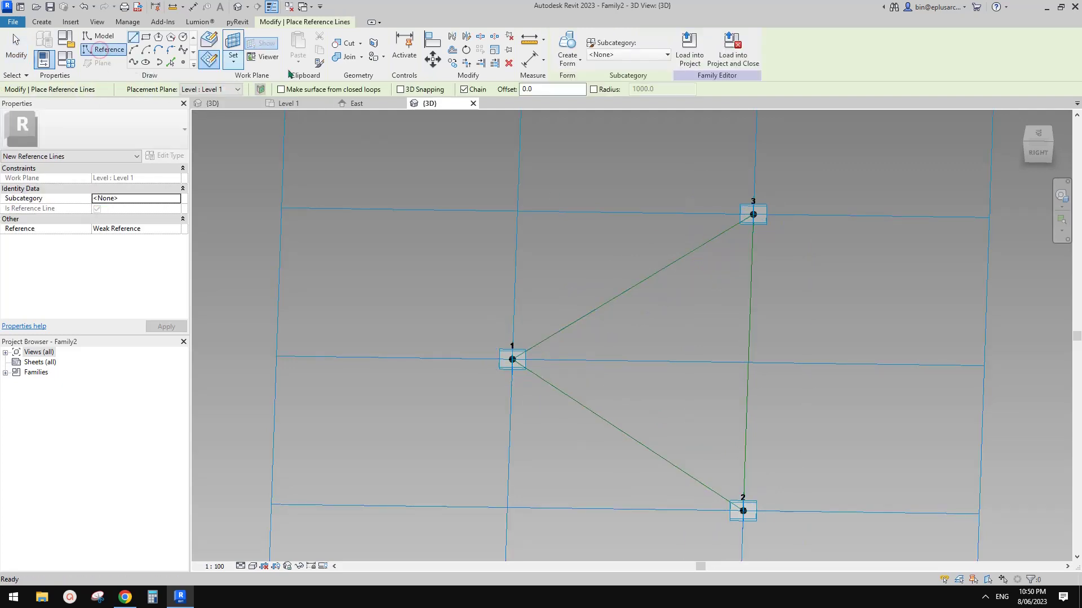
left_click(183, 63)
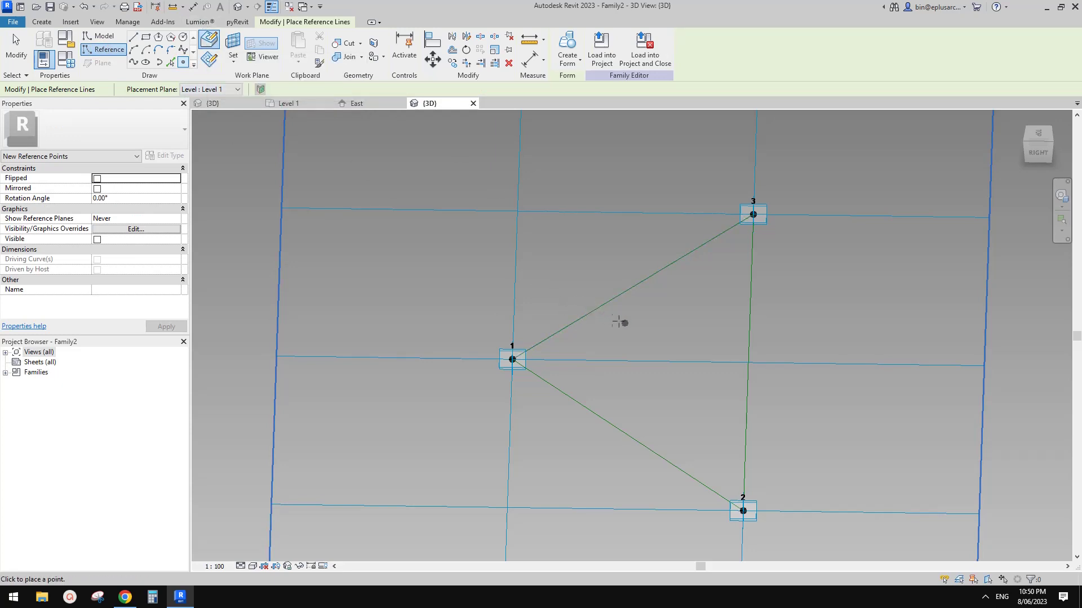
left_click(602, 305)
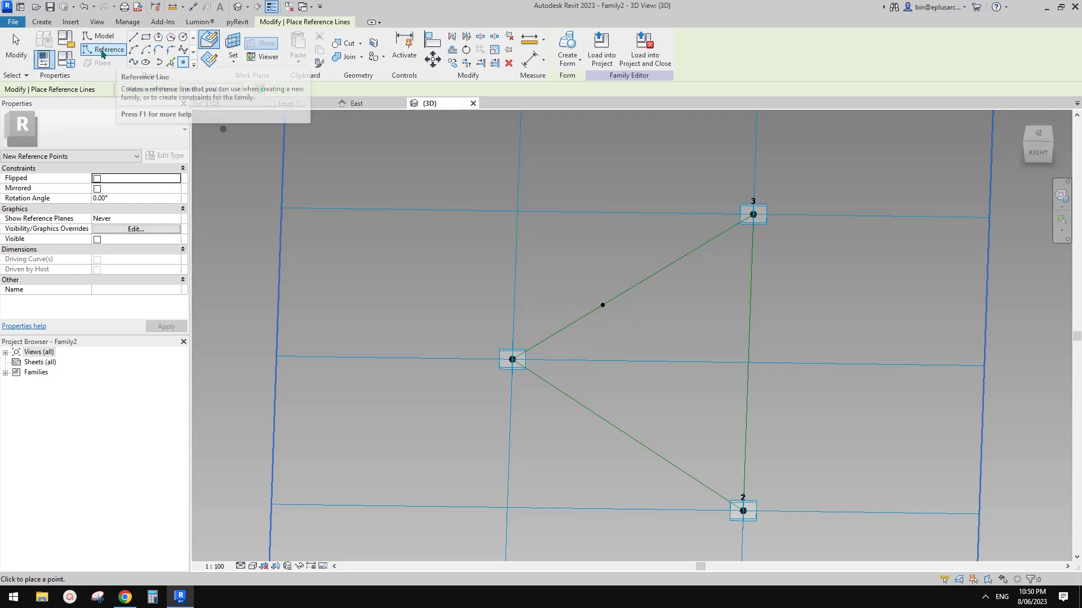
Sketch a reference-line rectangle about 260 by 400 around the reference point, on that point's work plane perpendicular to the triangle side.
left_click(134, 50)
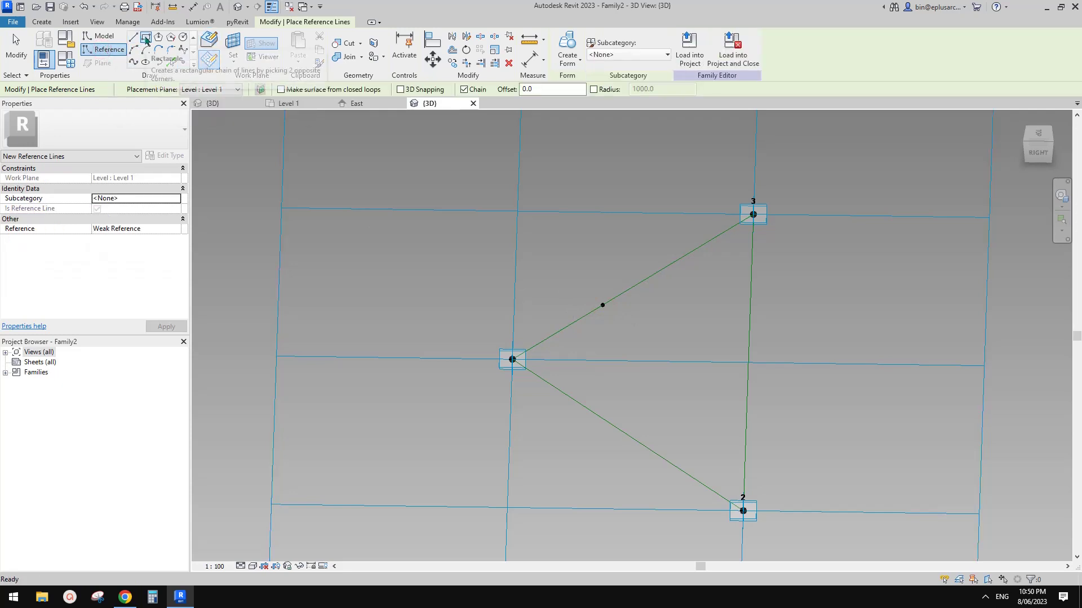
left_click(145, 38)
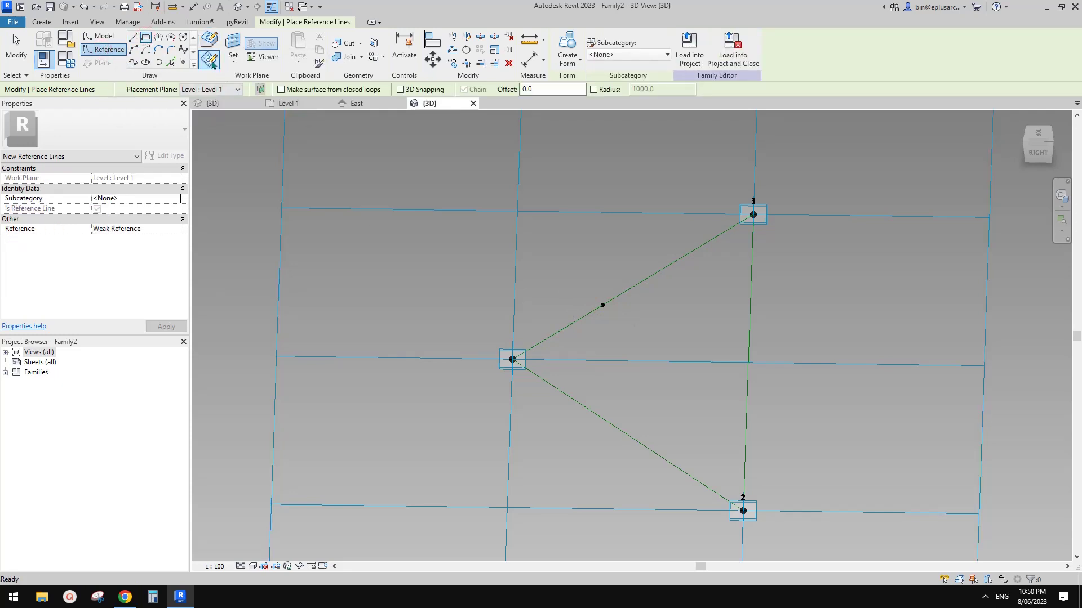
key("Escape")
key("Escape")
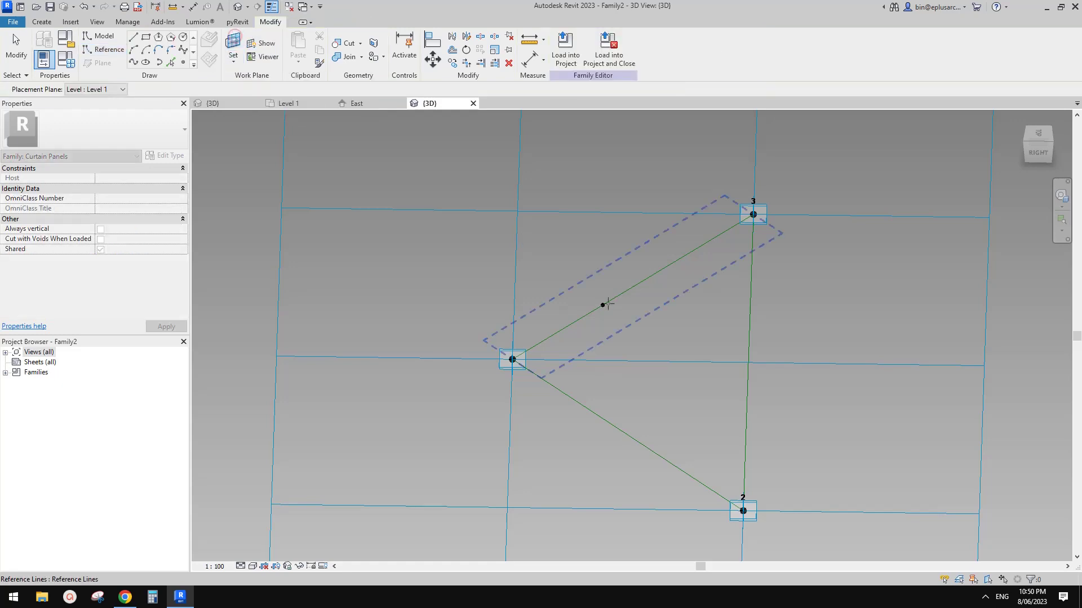
left_click(605, 304)
middle_click_drag(648, 309, 557, 306, "shift")
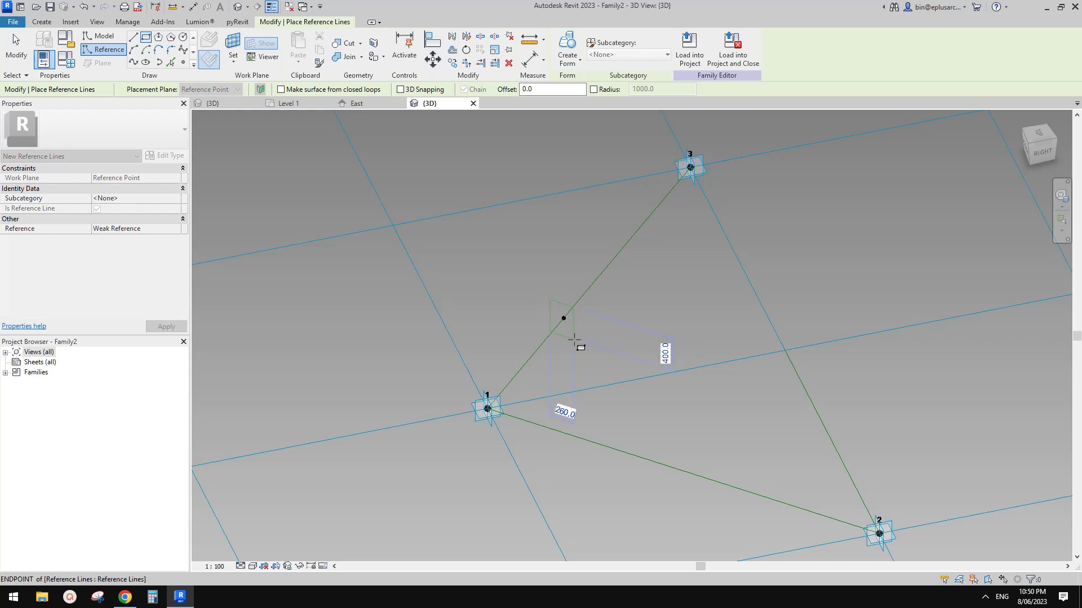
scroll(573, 318, "up", 2)
key("Escape")
Set the reference rectangle's width to 100 by repositioning one of its long sides.
scroll(524, 306, "up", 1)
key("Tab")
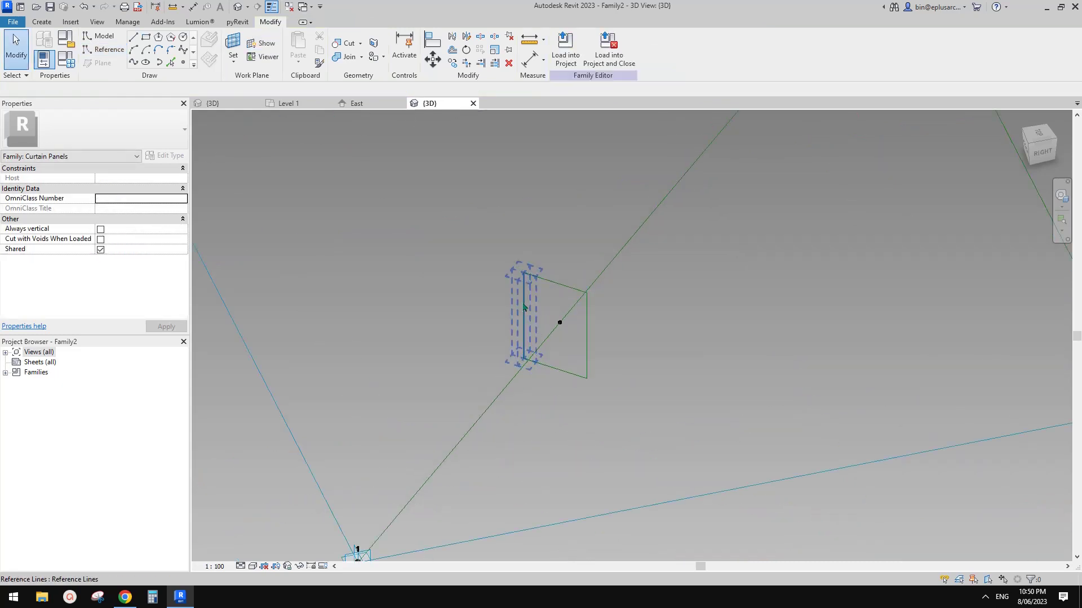
left_click(523, 308)
scroll(579, 323, "up", 1)
middle_click_drag(582, 324, 611, 321, "shift")
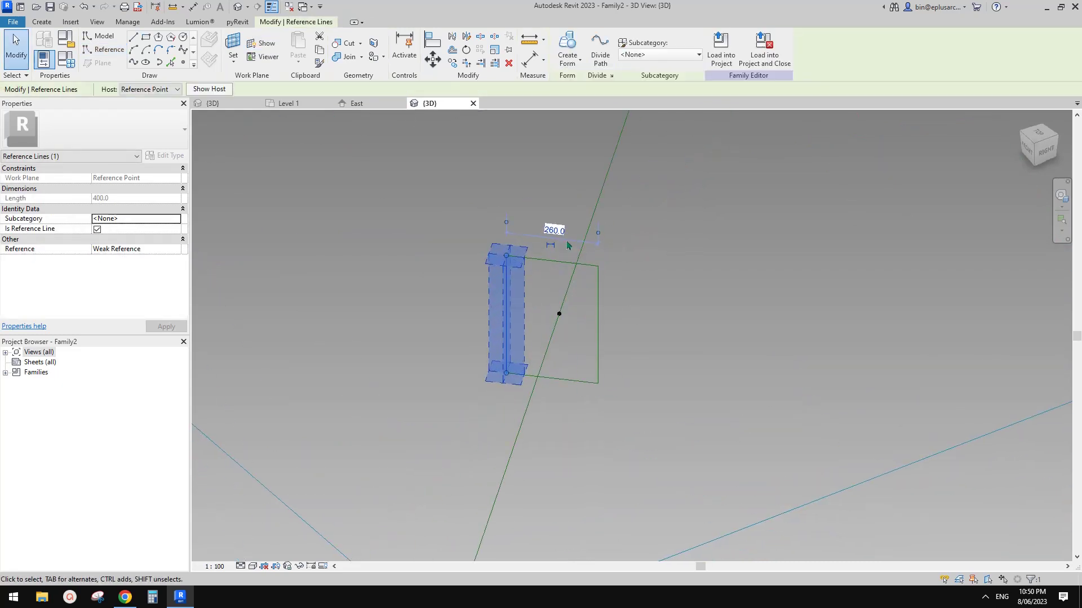
left_click(556, 226)
middle_click_drag(638, 257, 620, 282, "shift")
type("100")
key("Return")
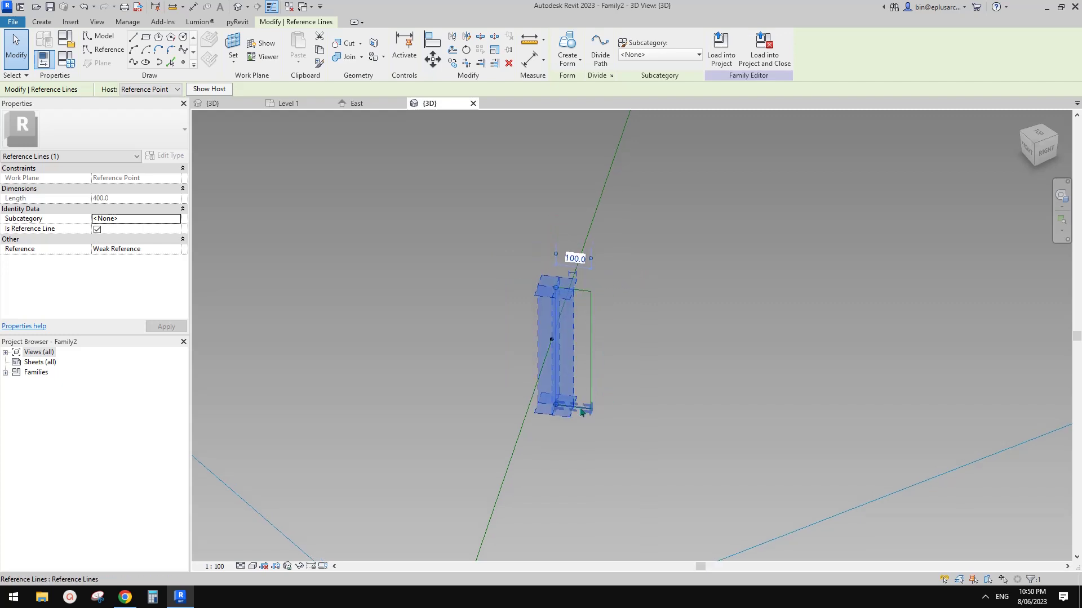
Set the reference rectangle's height to 300 by repositioning its bottom edge.
left_click(584, 406)
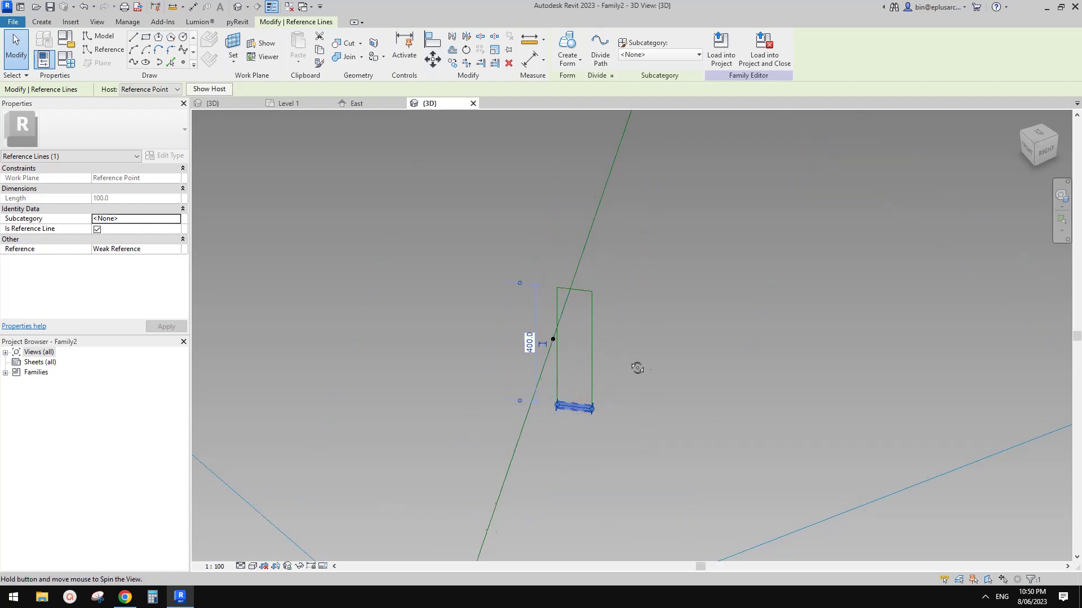
middle_click_drag(635, 367, 560, 357, "shift")
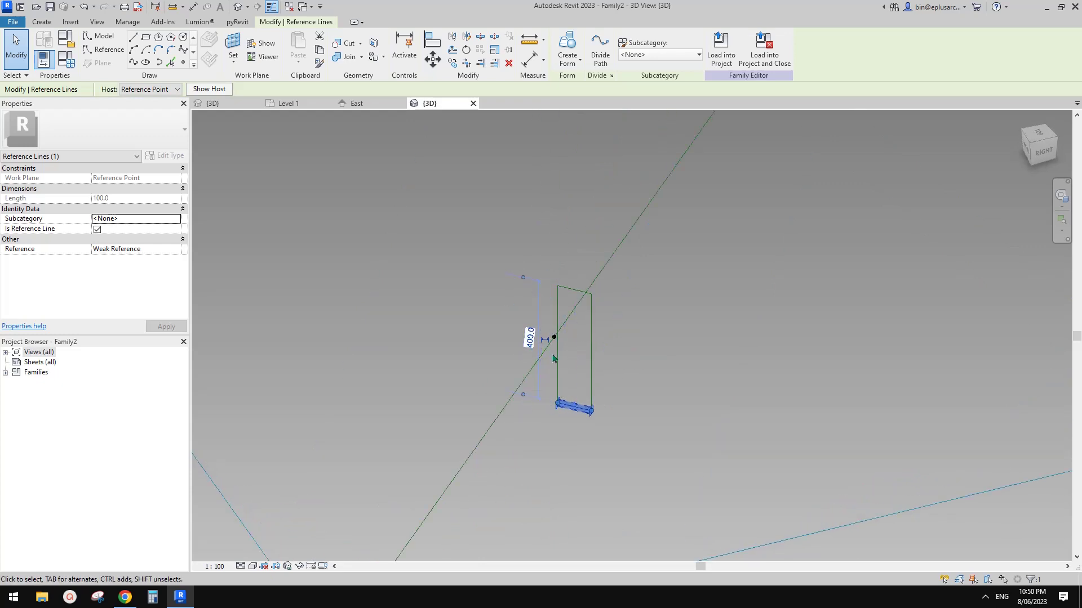
left_click(529, 337)
type("300")
key("Return")
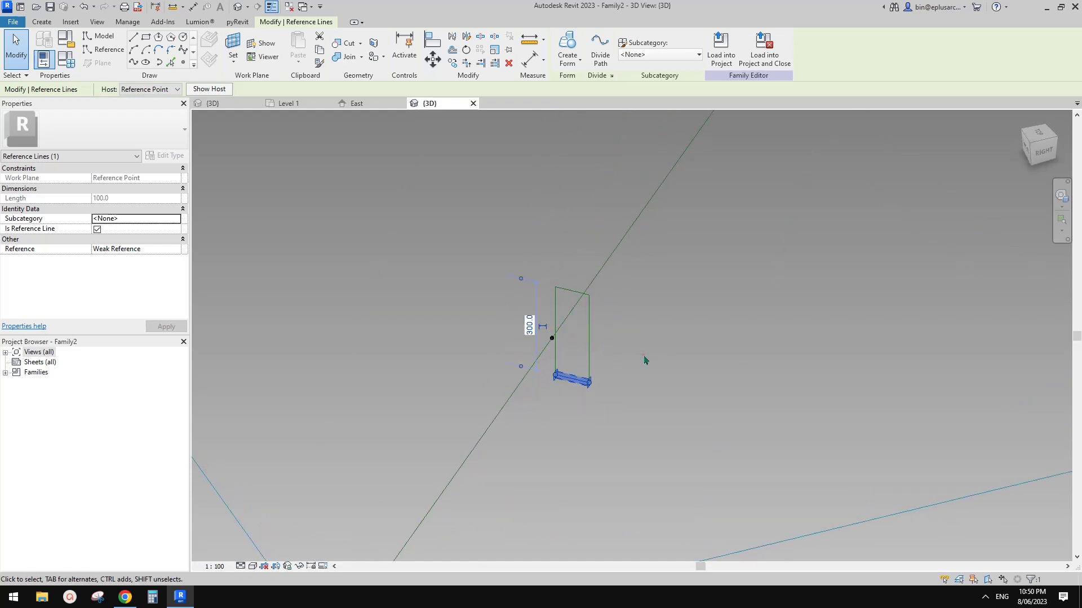
Move the whole reference rectangle so the midpoint of its nearer long side lands on the reference point.
left_click(642, 356)
key("Tab")
left_click(587, 350)
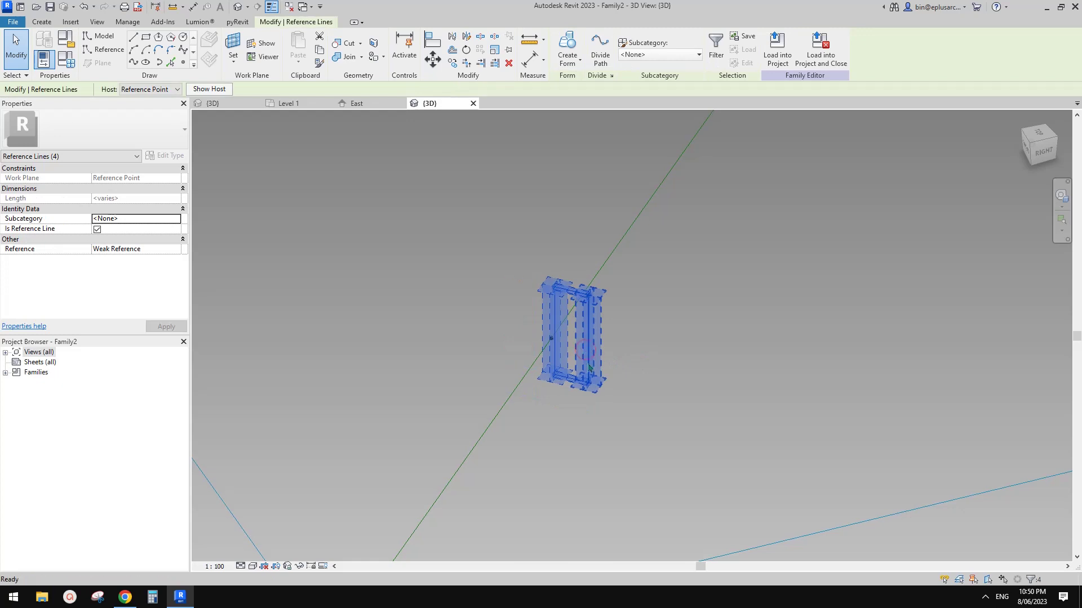
key("m")
key("v")
scroll(568, 360, "up", 1)
middle_click_drag(553, 343, 559, 330, "shift")
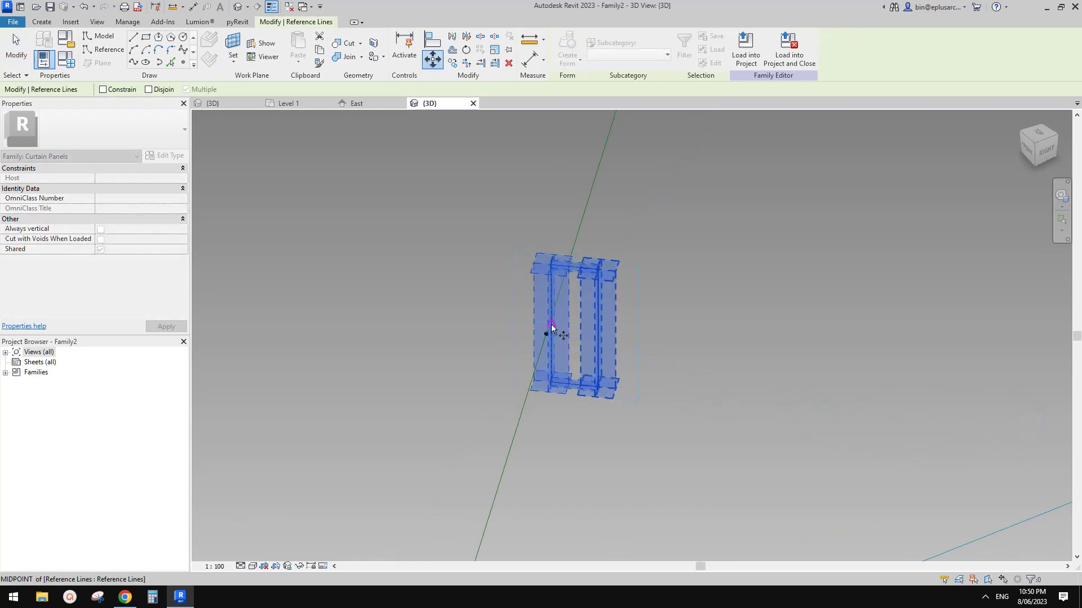
left_click(549, 325)
left_click(545, 336)
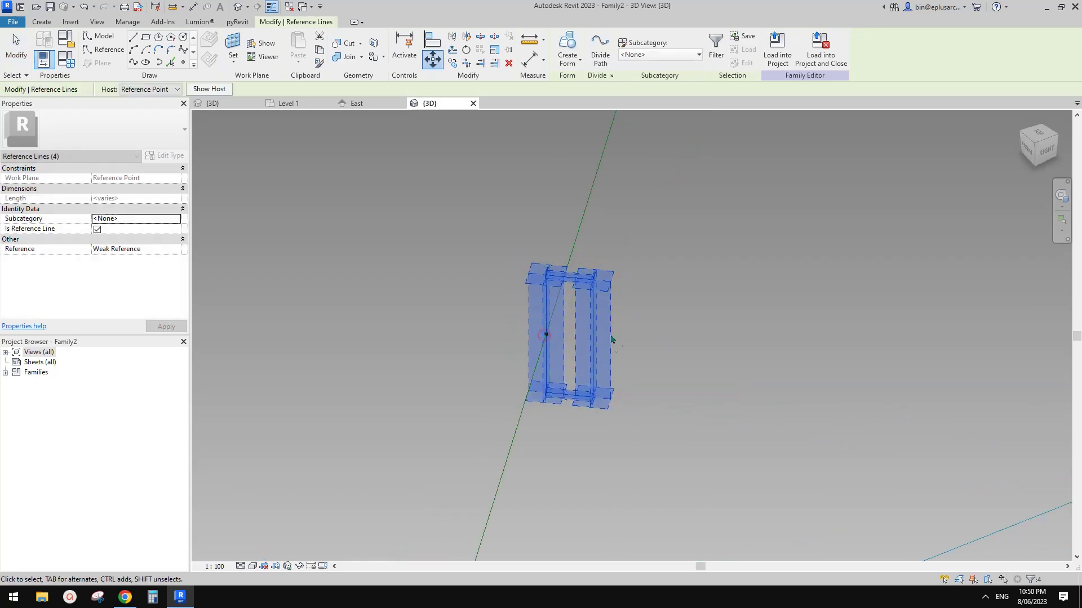
Move the rectangle 50 sideways so the reference point lies at its centre.
key("m")
key("v")
left_click(586, 290)
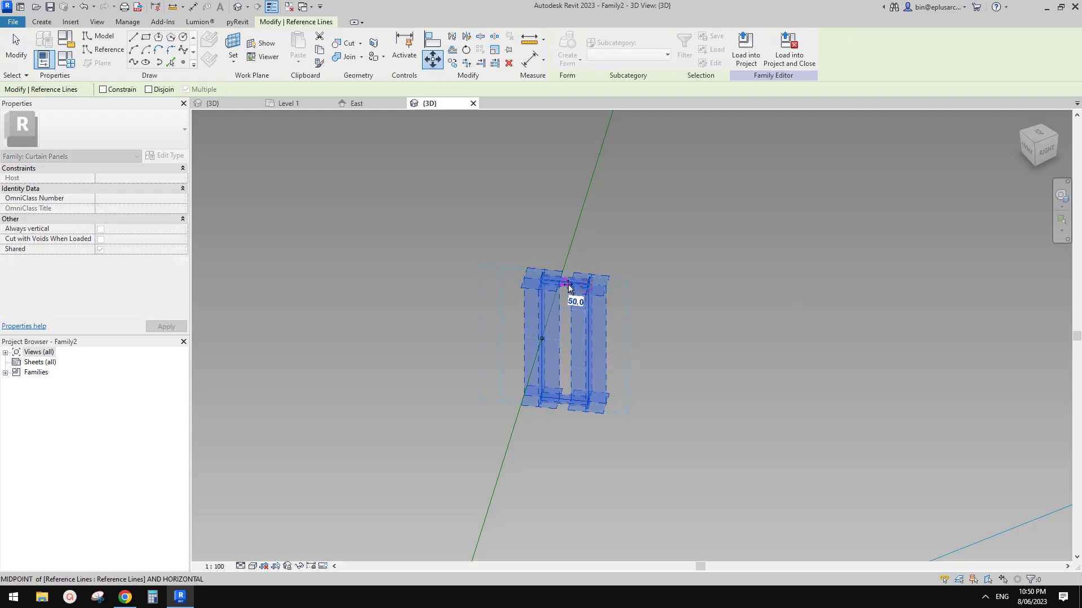
left_click(625, 359)
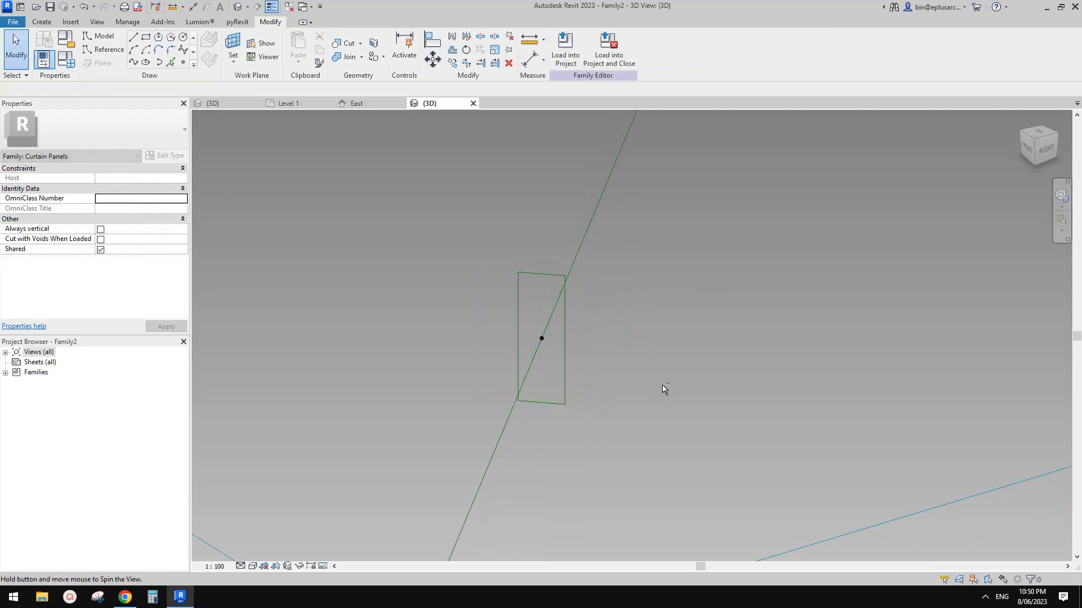
Create a solid frame form by sweeping the rectangular profile along the three triangle reference lines.
middle_click_drag(664, 389, 565, 401, "shift")
left_click(558, 399)
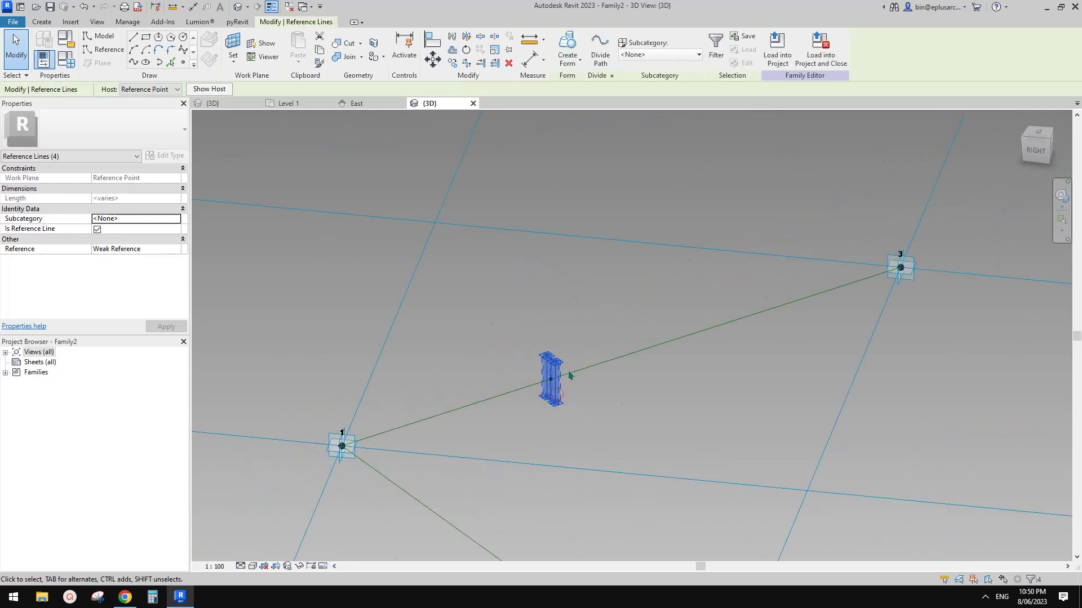
left_click(629, 360)
scroll(625, 359, "down", 2)
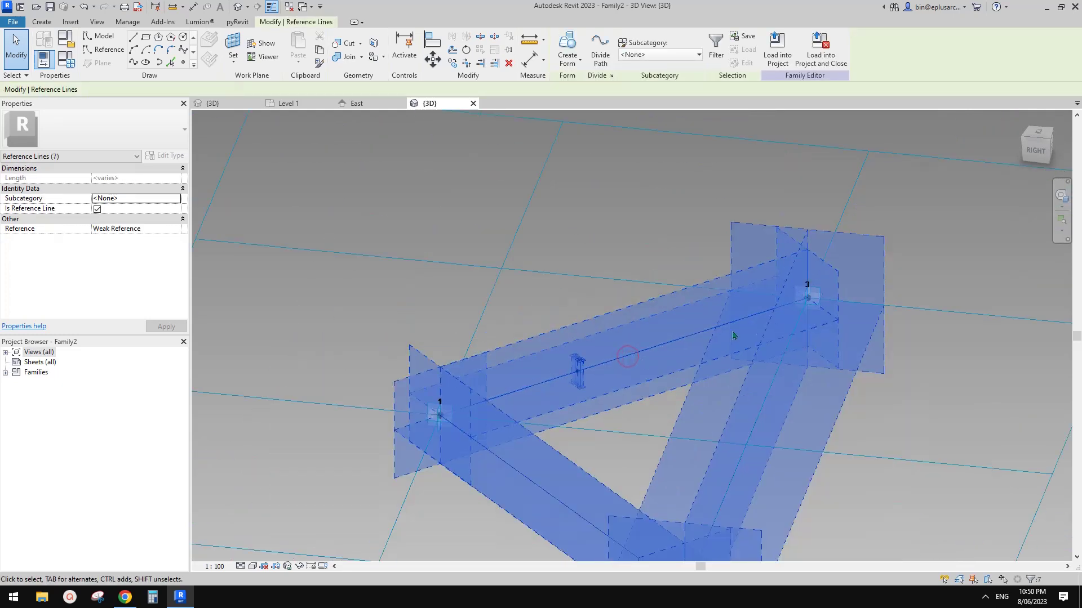
middle_click_drag(529, 294, 511, 228)
scroll(510, 228, "down", 1)
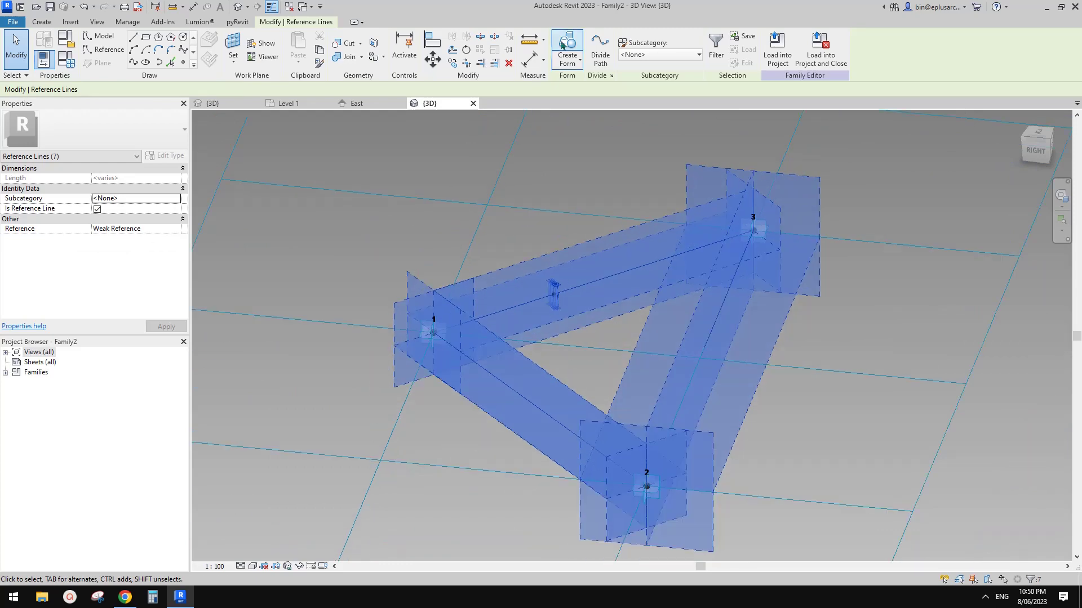
left_click(567, 45)
left_click(568, 45)
middle_click_drag(788, 305, 700, 313, "shift")
scroll(676, 302, "up", 2)
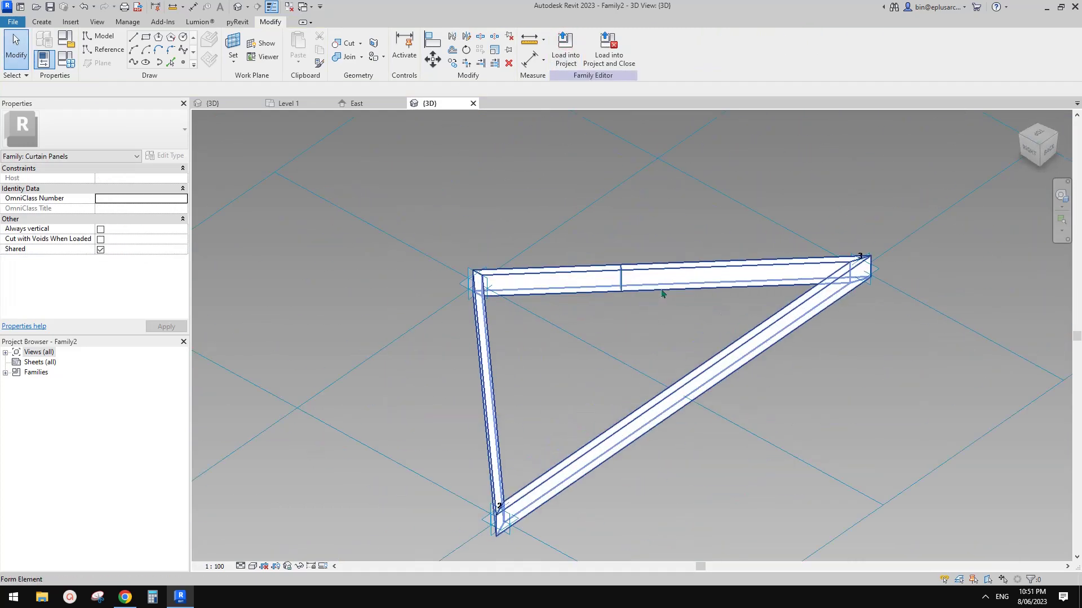
Temporarily hide the solid triangular frame form.
left_click(679, 285)
key("h")
key("h")
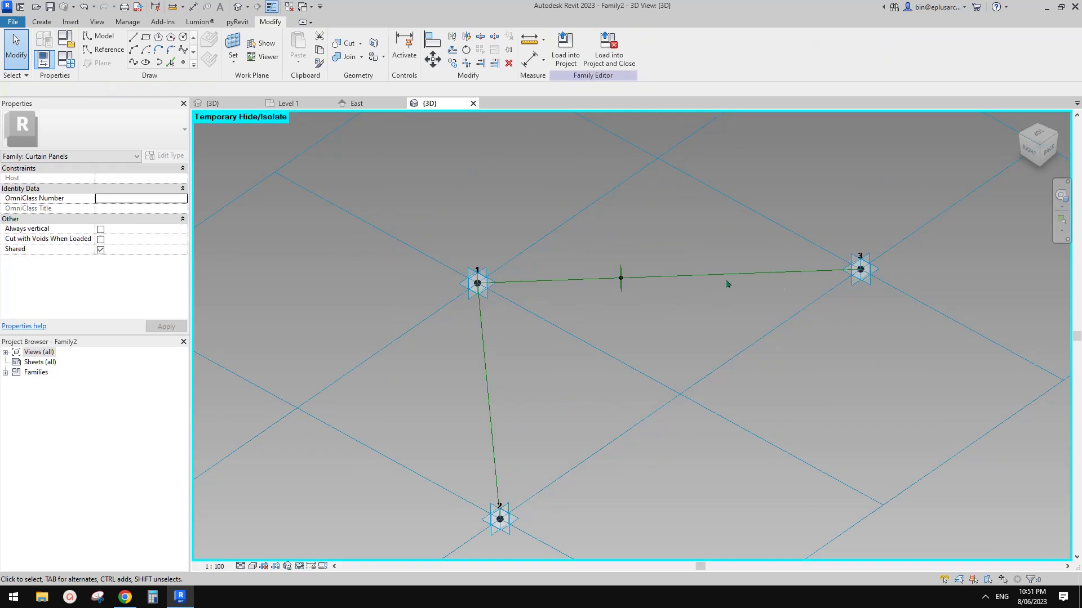
Create a solid extruded form from the closed chain of three triangle reference lines.
middle_click_drag(742, 291, 845, 236, "shift")
key("Tab")
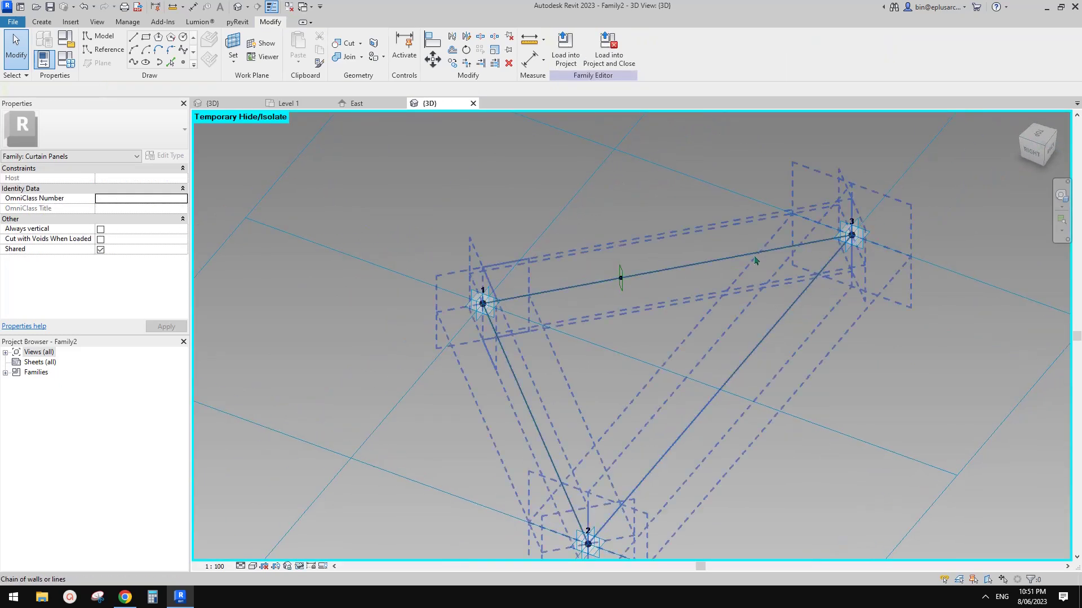
left_click(756, 260)
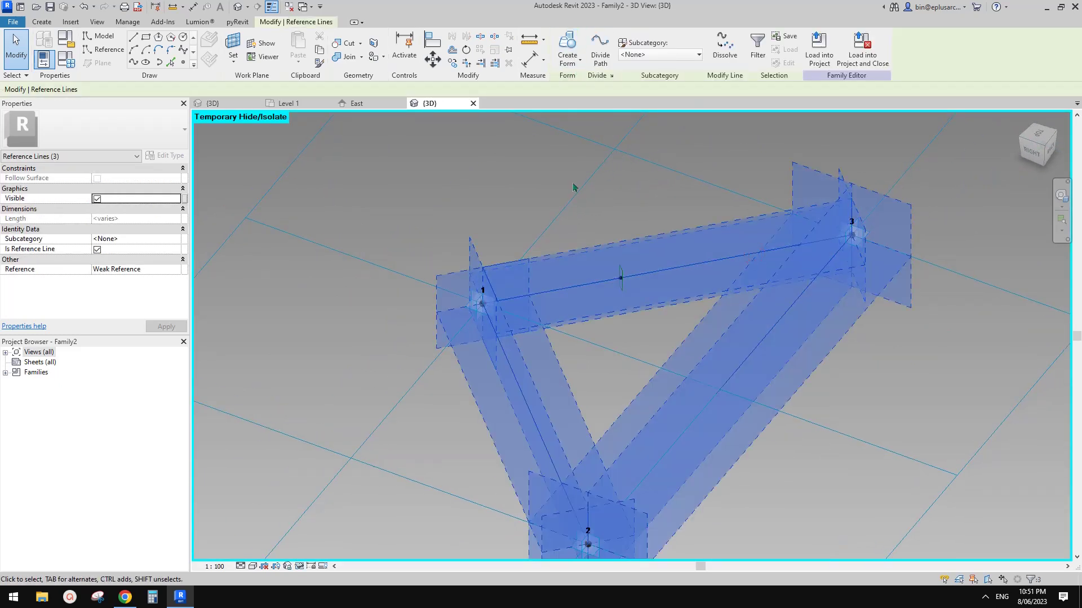
left_click(571, 46)
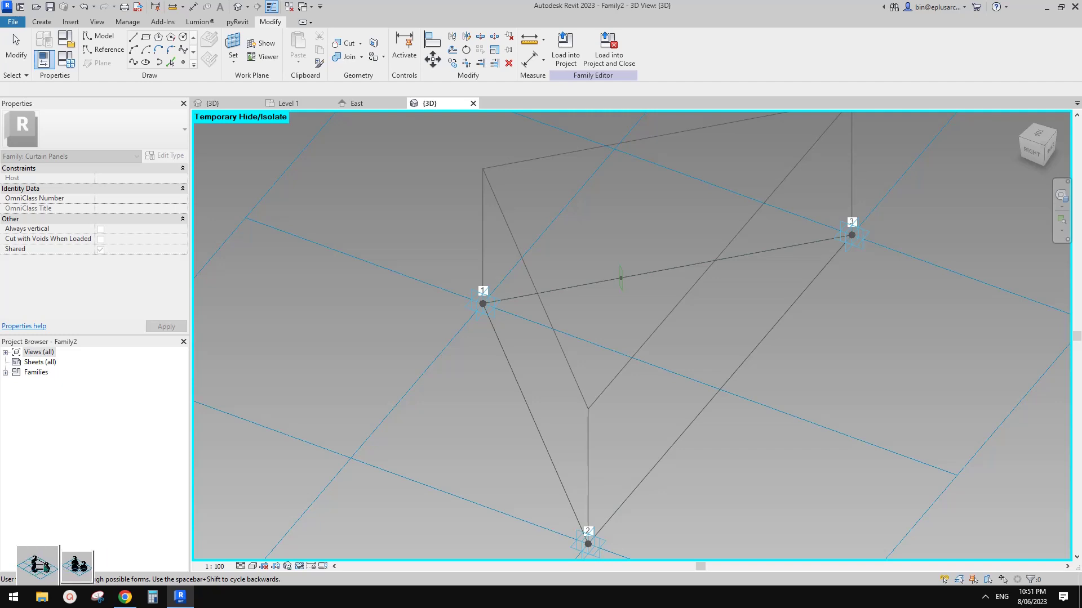
left_click(40, 568)
Set the extruded triangular form's positive offset to 75.
scroll(451, 372, "down", 3)
middle_click_drag(454, 372, 512, 347, "shift")
scroll(481, 376, "up", 1)
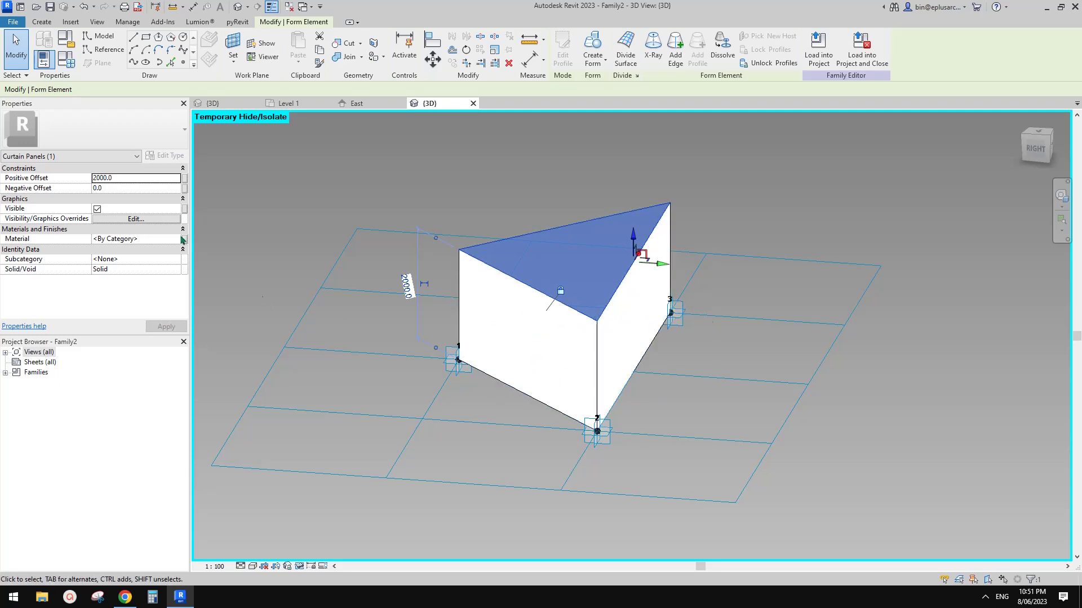
left_click(139, 180)
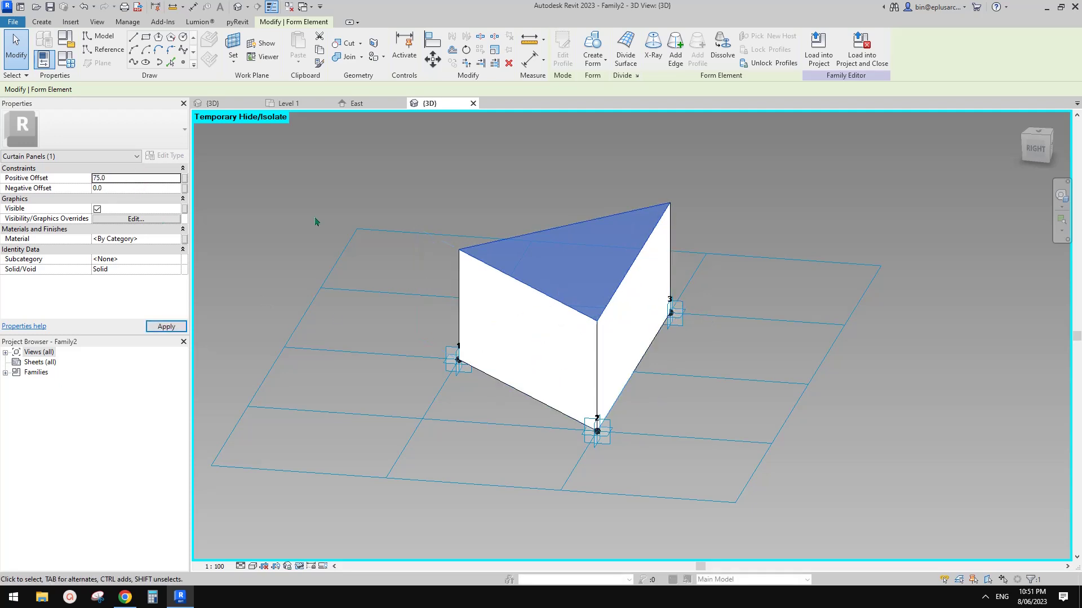
scroll(488, 359, "up", 2)
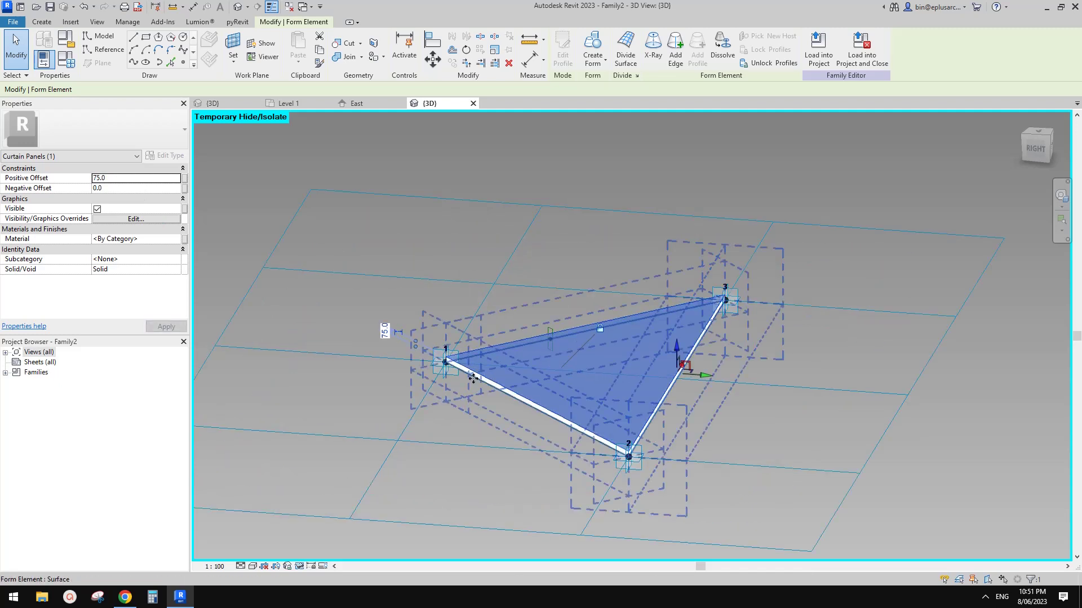
scroll(527, 370, "up", 1)
middle_click_drag(528, 370, 601, 356, "shift")
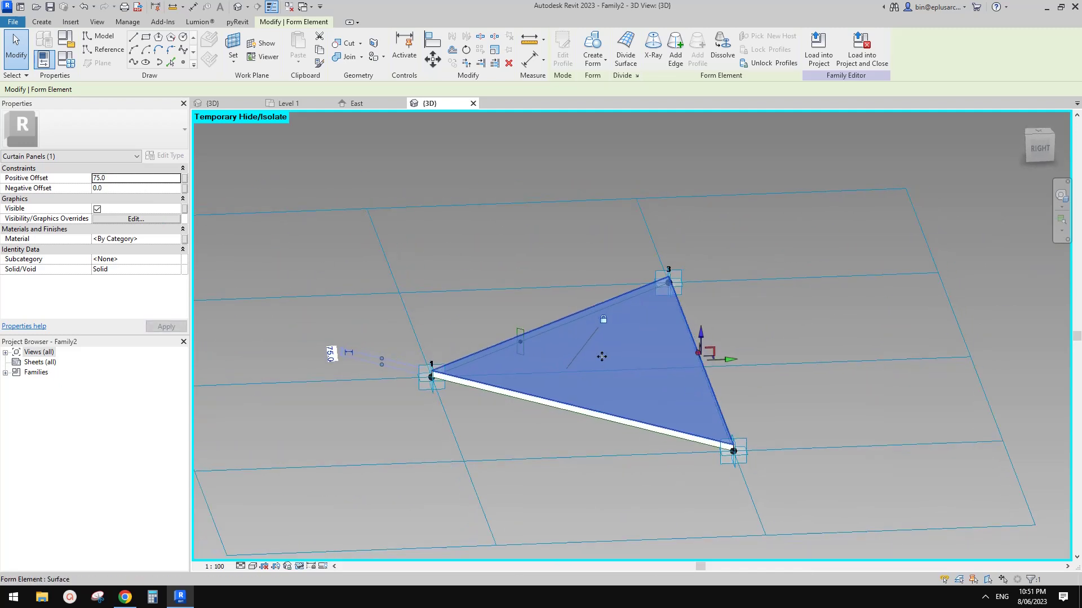
Reset the temporary hide to bring back the frame around the triangular infill.
middle_click_drag(676, 303, 638, 323, "shift")
key("h")
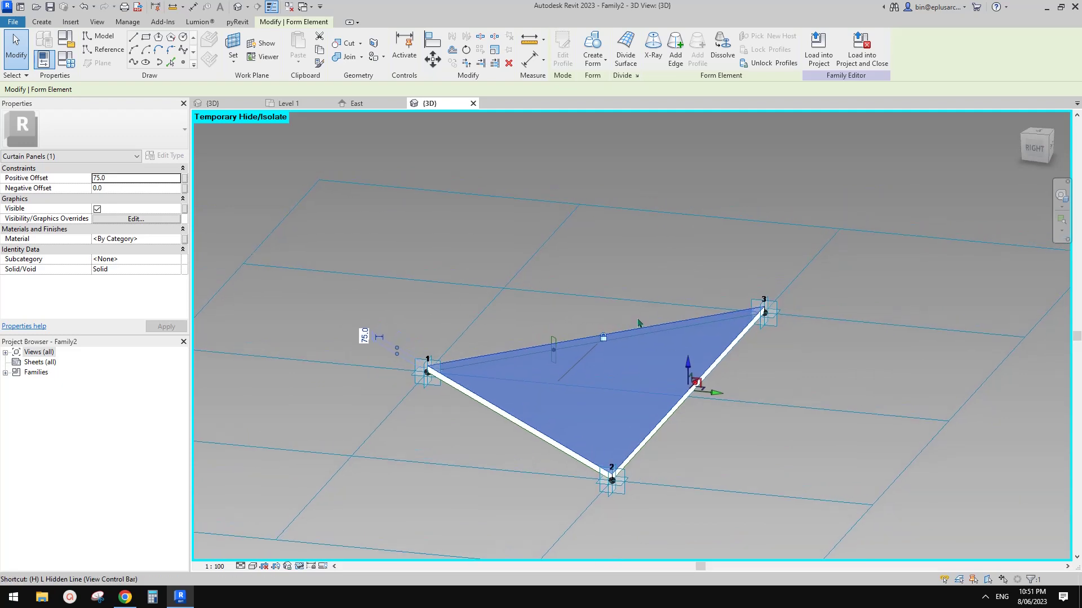
key("r")
middle_click_drag(677, 381, 751, 396, "shift")
Set the triangular infill form's positive offset to 150.
left_click(644, 369)
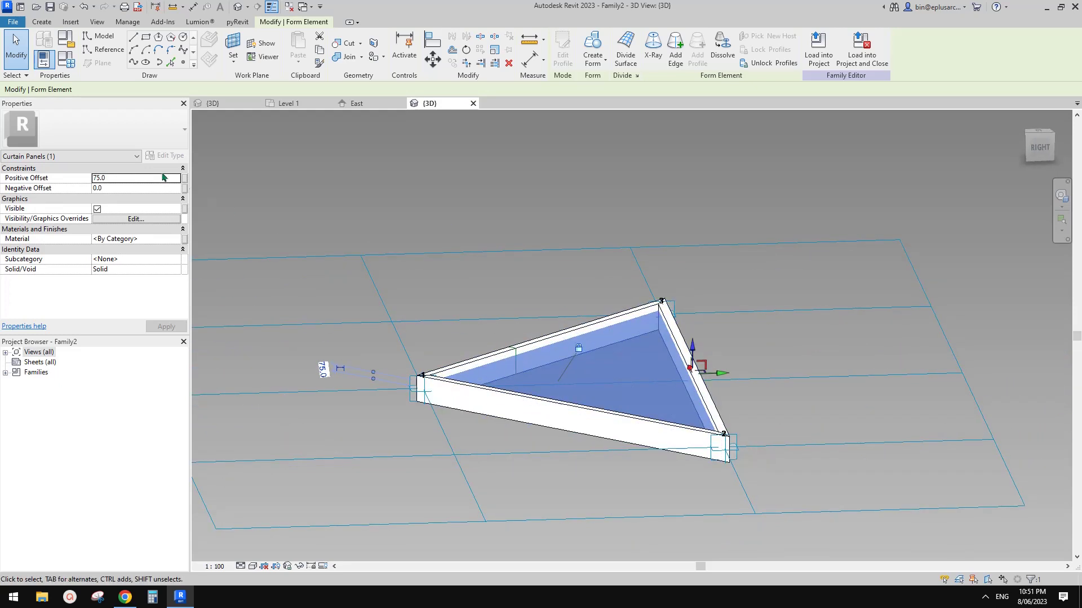
left_click(138, 179)
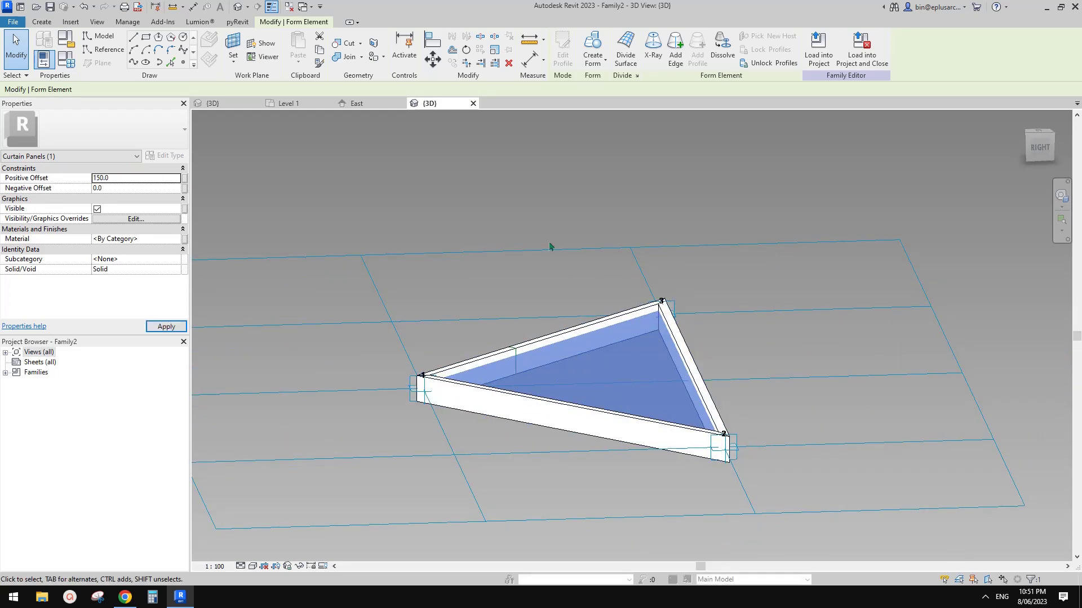
middle_click_drag(699, 307, 780, 268, "shift")
mouse_move(642, 364)
middle_mouse_down("shift")
mouse_move(563, 422)
mouse_move(639, 372)
middle_mouse_up("shift")
key("Escape")
Create a new material with transparency 10 and assign it to the triangular infill form.
left_click(606, 387)
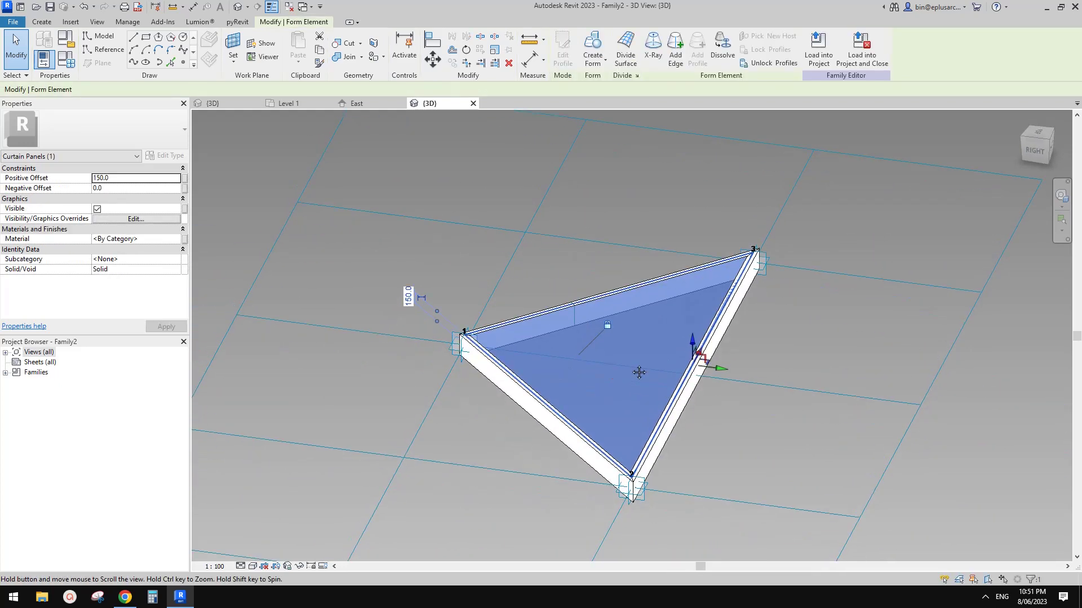
left_click(176, 241)
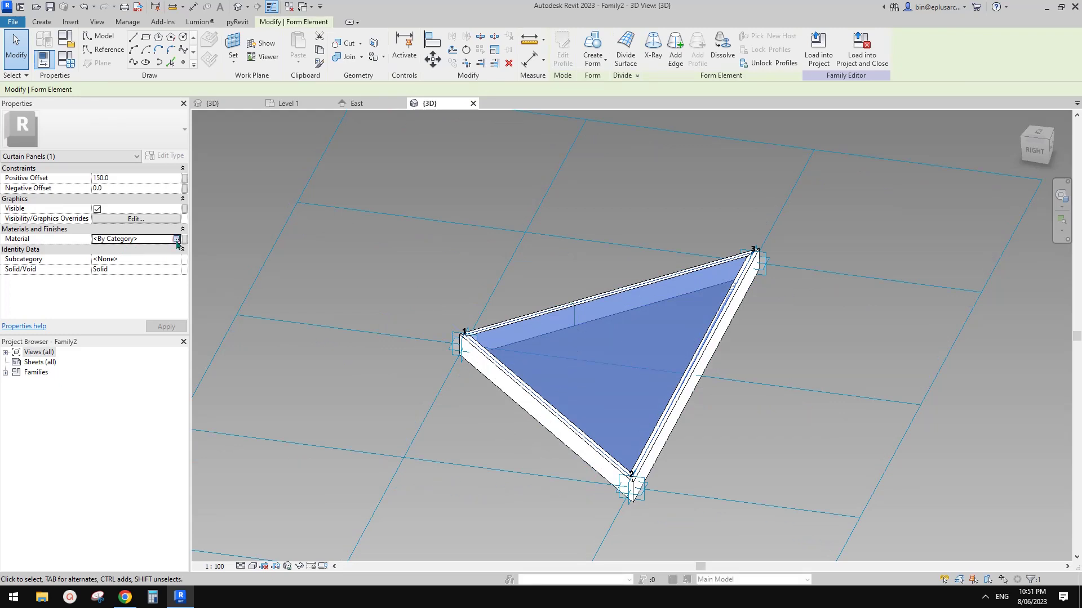
left_click(176, 240)
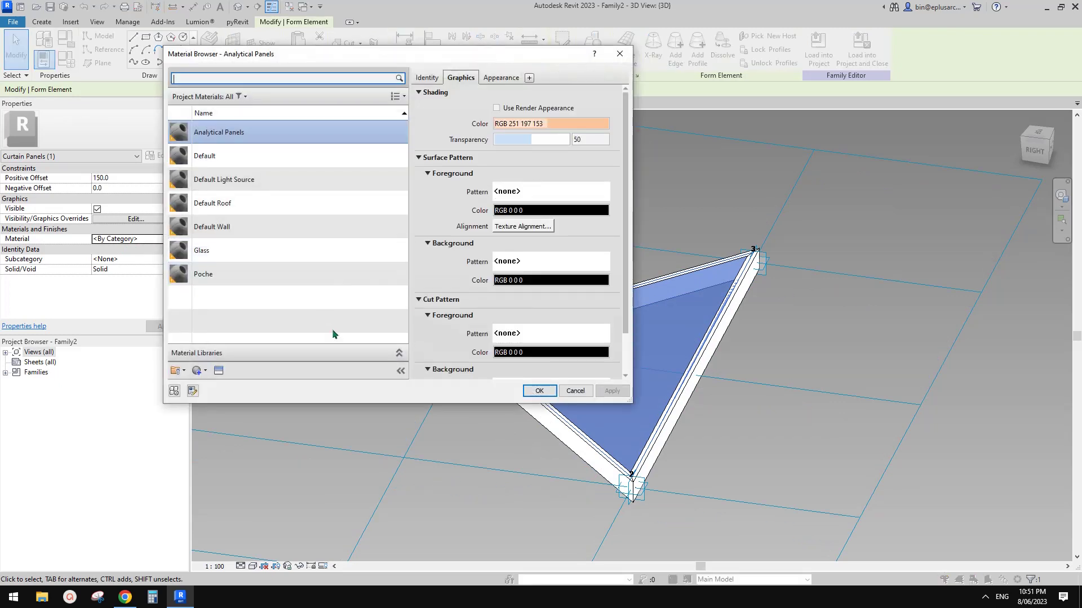
left_click(201, 371)
left_click(218, 382)
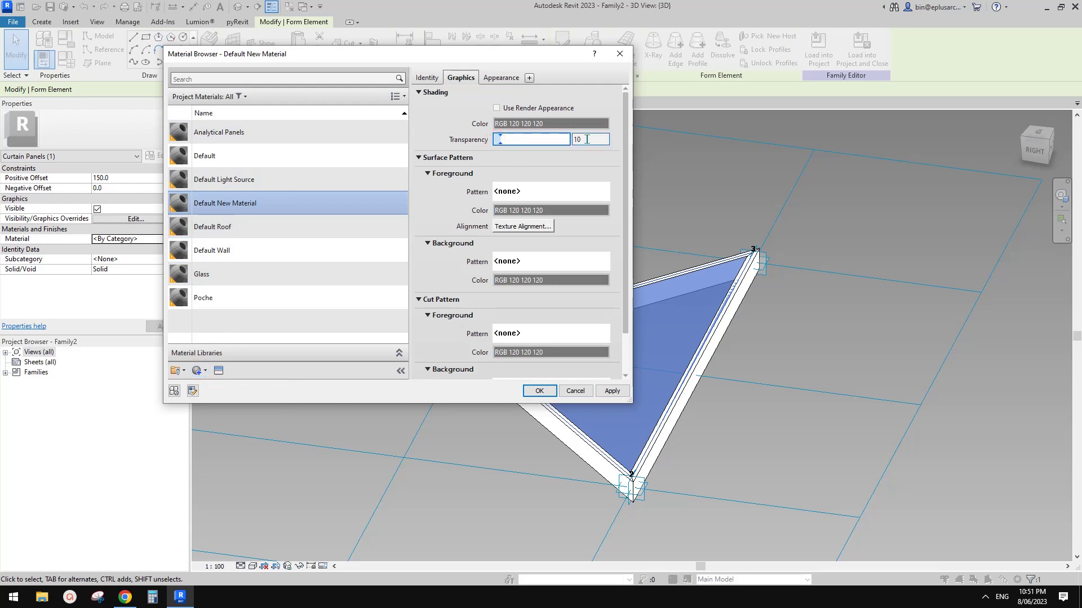
left_click(538, 391)
left_click(781, 300)
middle_click_drag(781, 300, 785, 333, "shift")
scroll(785, 332, "up", 2)
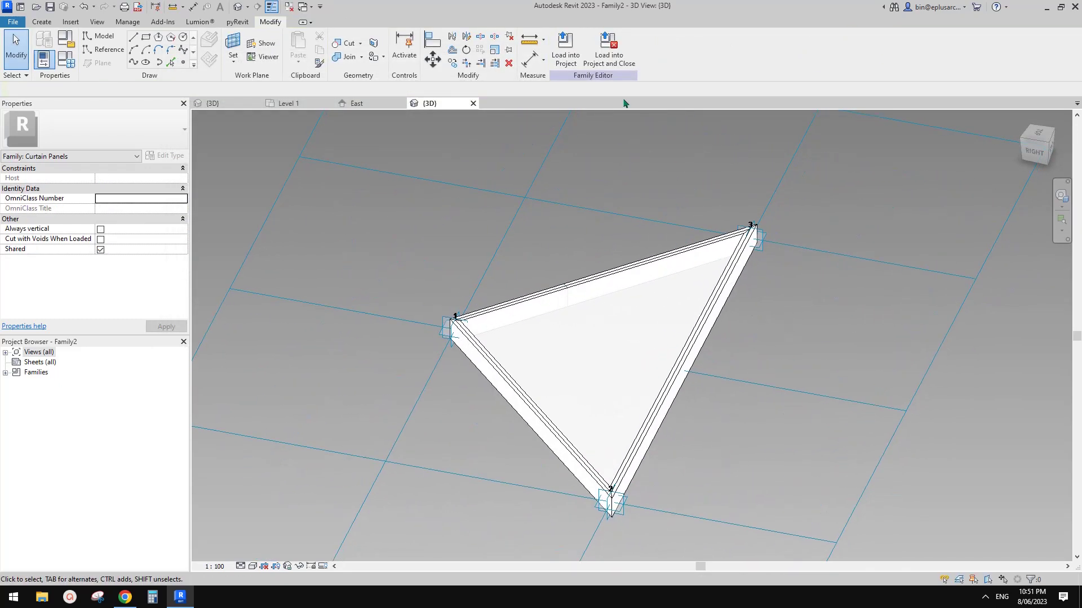
Load the panel family into the vaulted mass family and apply Family2 under Triangle (flat) to the divided surface.
left_click(569, 59)
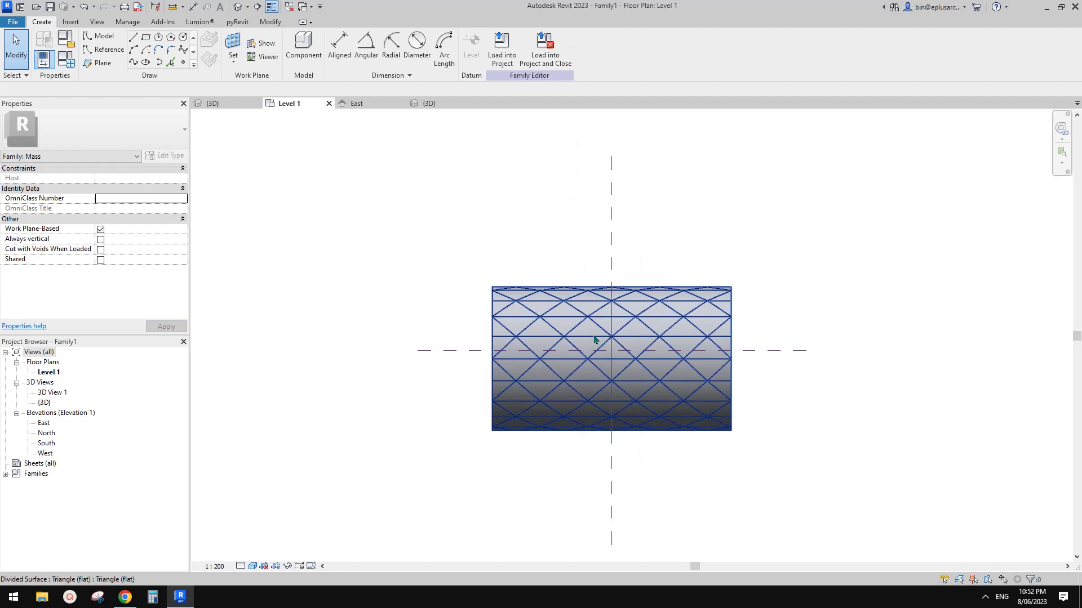
left_click(237, 7)
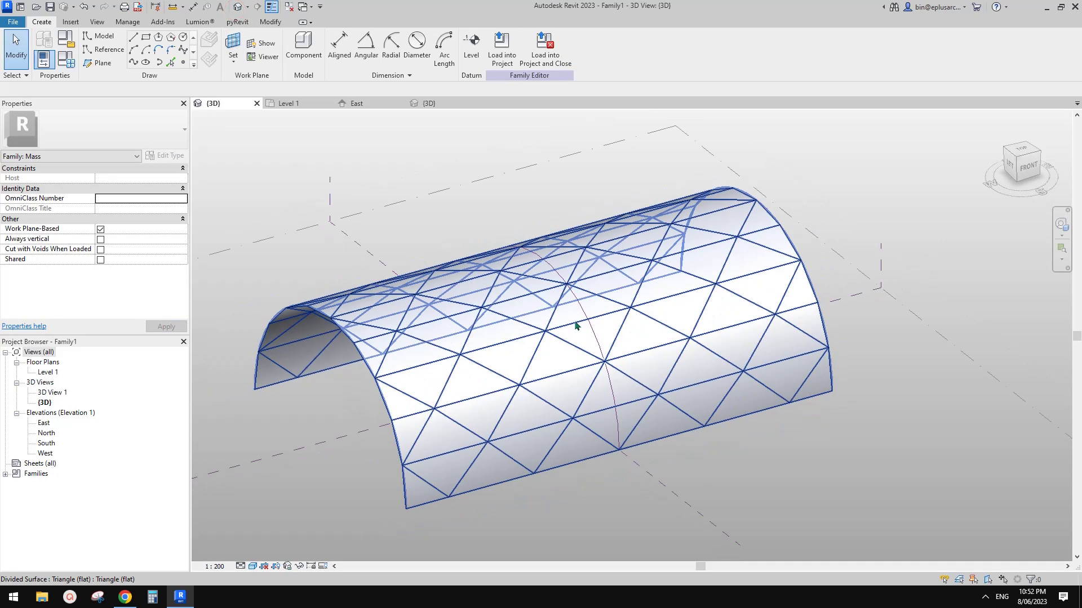
left_click(623, 332)
left_click(130, 131)
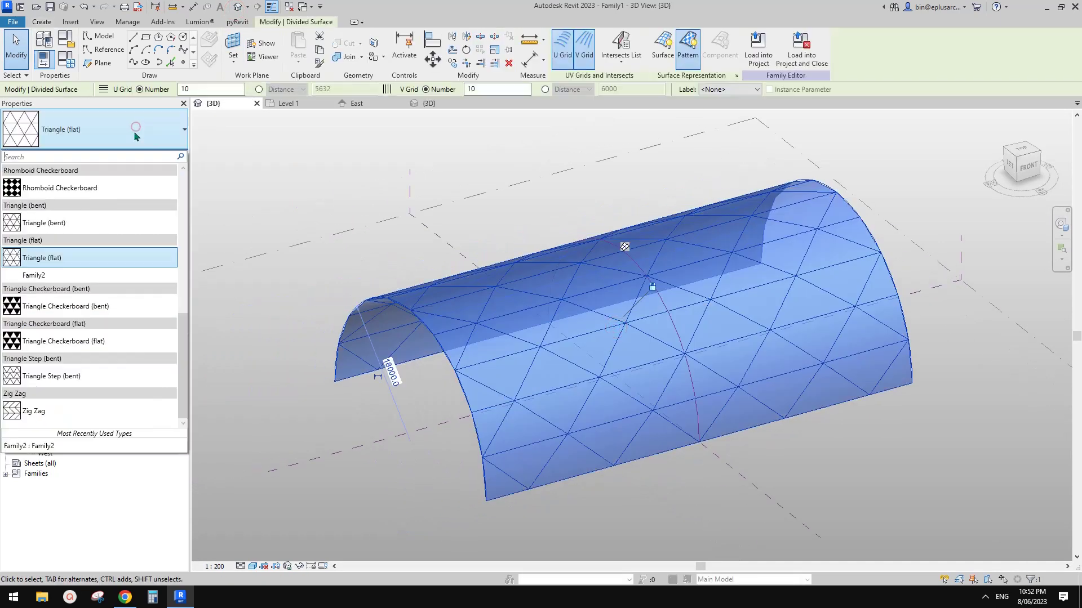
left_click(41, 275)
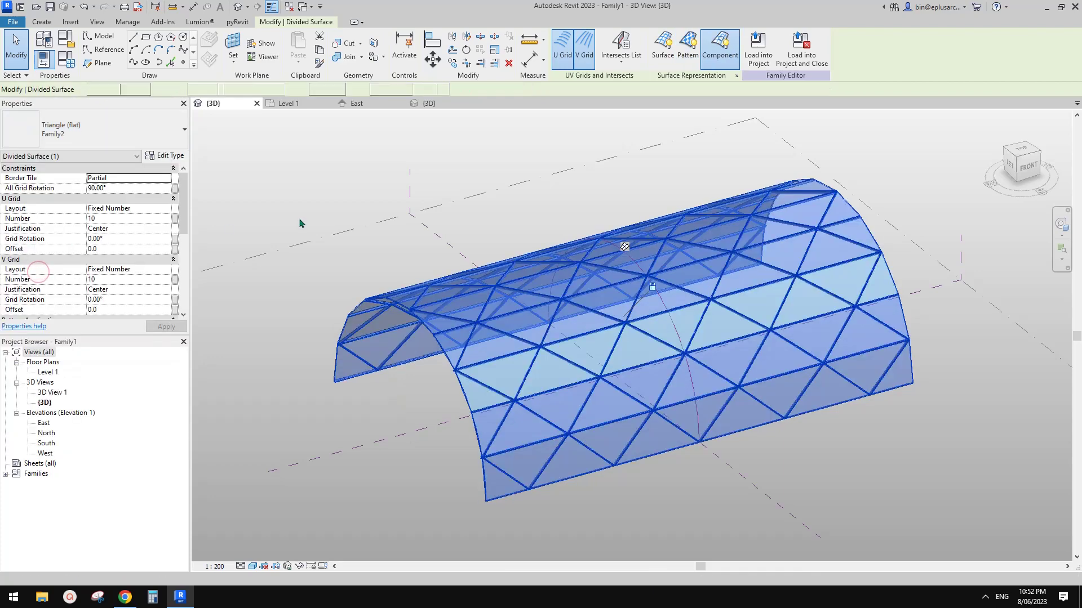
mouse_move(760, 357)
middle_mouse_down("shift")
mouse_move(820, 354)
mouse_move(864, 309)
mouse_move(828, 362)
mouse_move(702, 341)
mouse_move(744, 304)
mouse_move(725, 420)
mouse_move(795, 426)
middle_mouse_up("shift")
key("Escape")
scroll(553, 407, "up", 2)
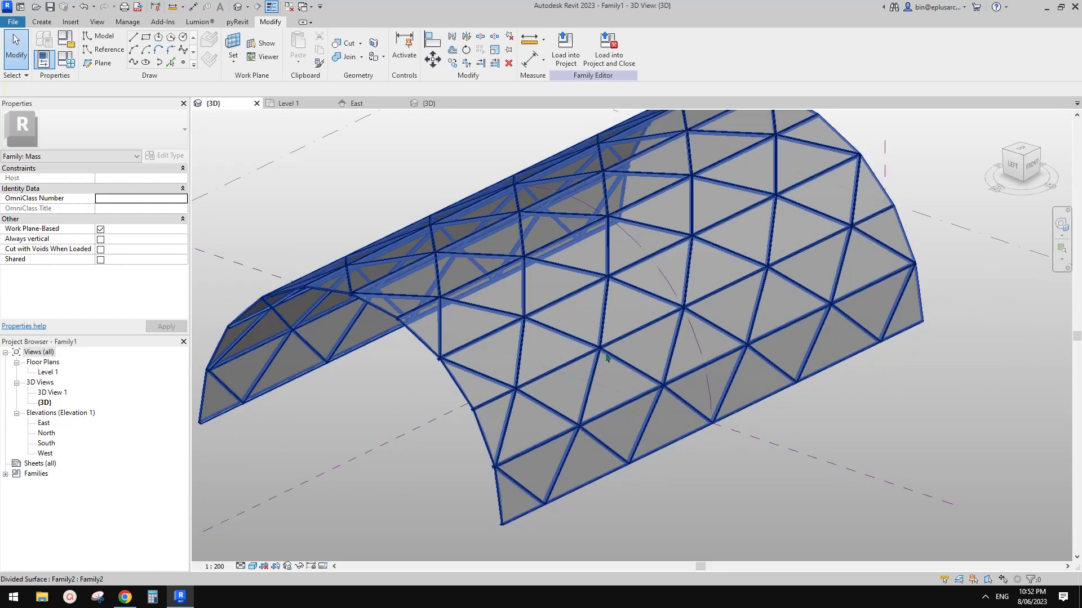
Examine the panelled vault's frame joints, infill panels and open end from several angles.
left_click(782, 250)
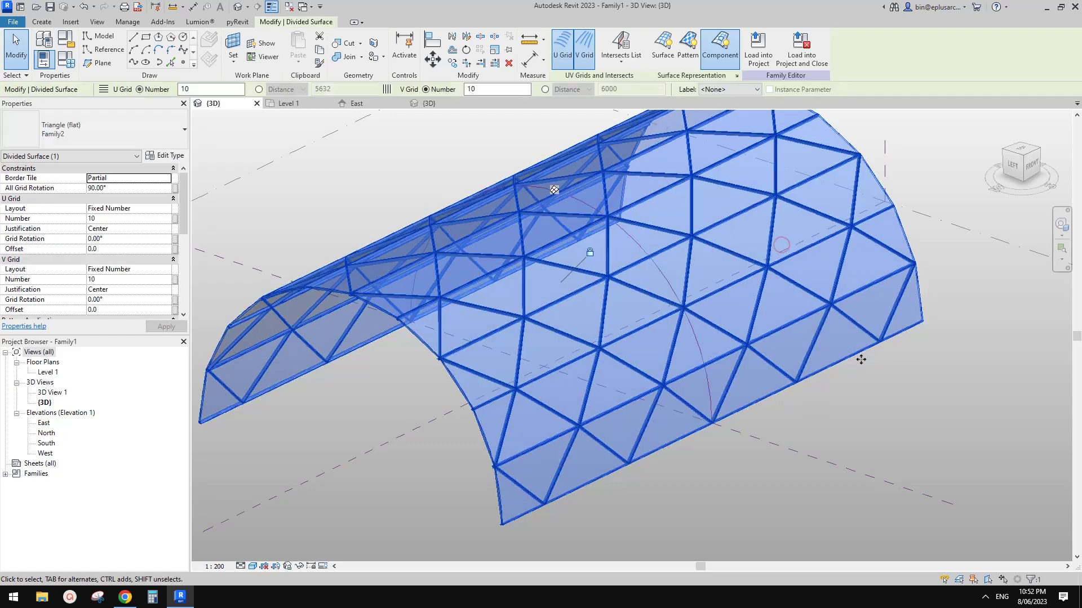
left_click(860, 360)
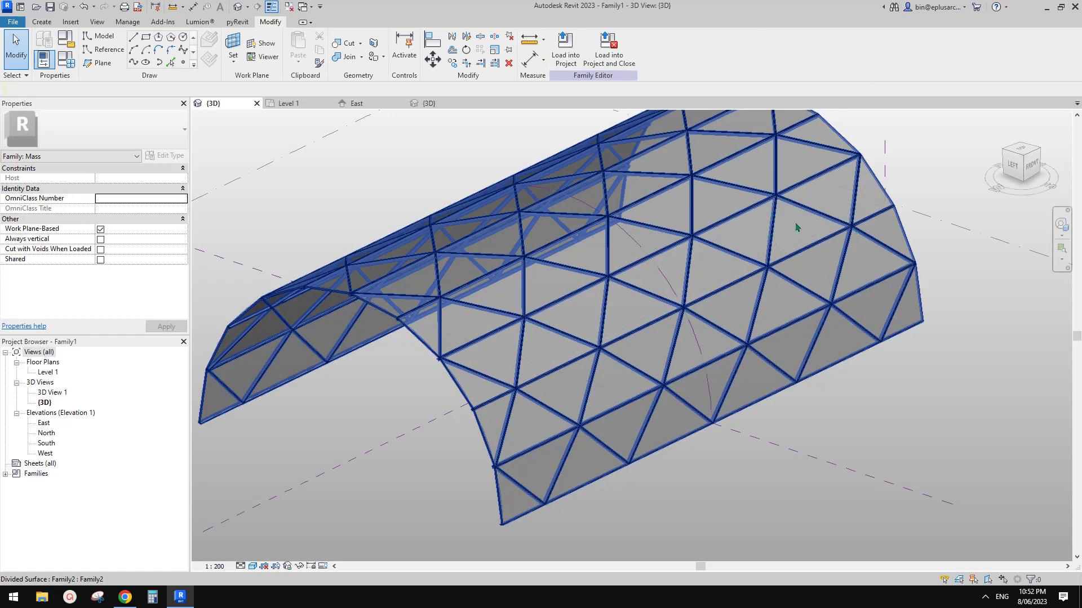
scroll(516, 401, "up", 5)
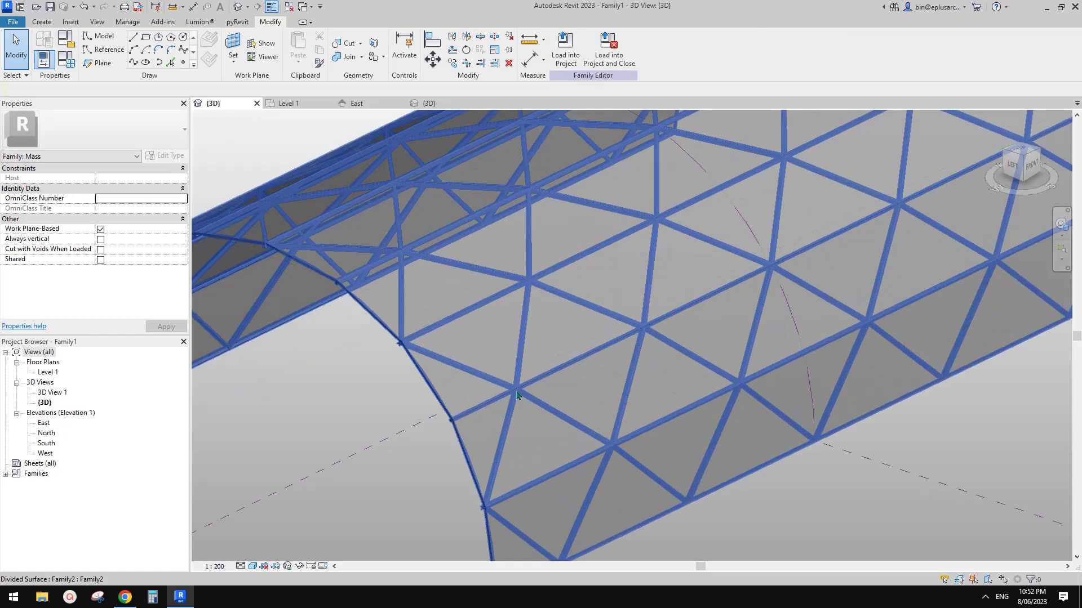
scroll(510, 406, "down", 3)
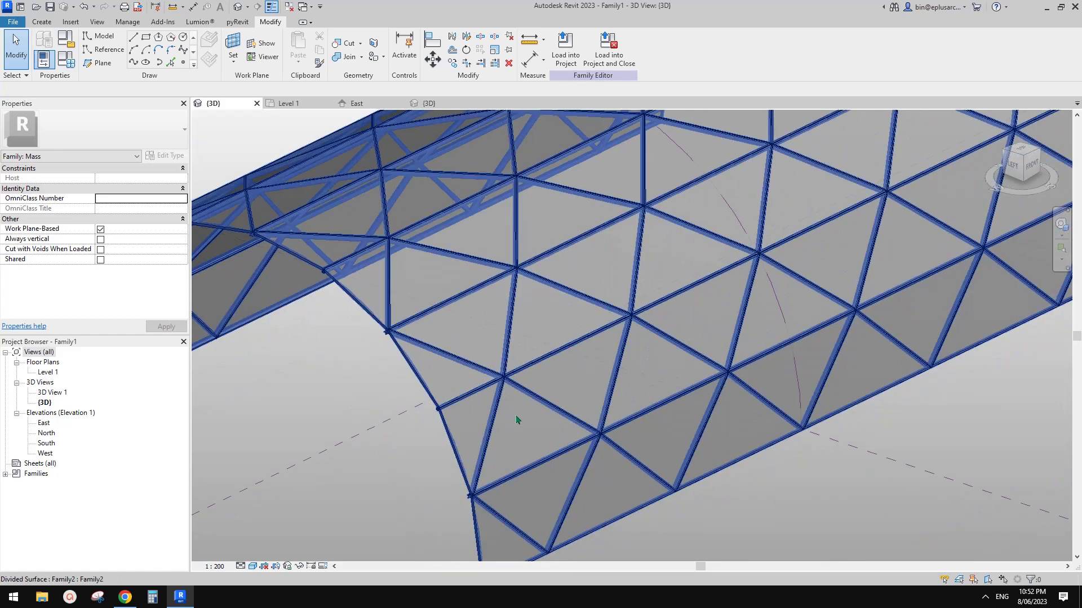
left_click(515, 417)
scroll(514, 418, "down", 2)
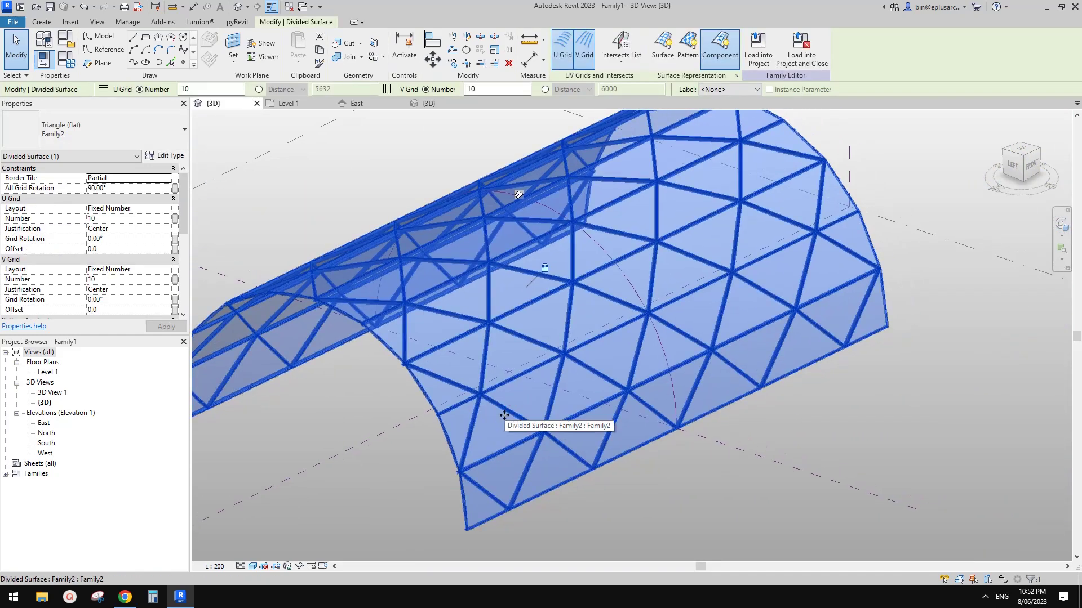
middle_click_drag(504, 415, 559, 370, "shift")
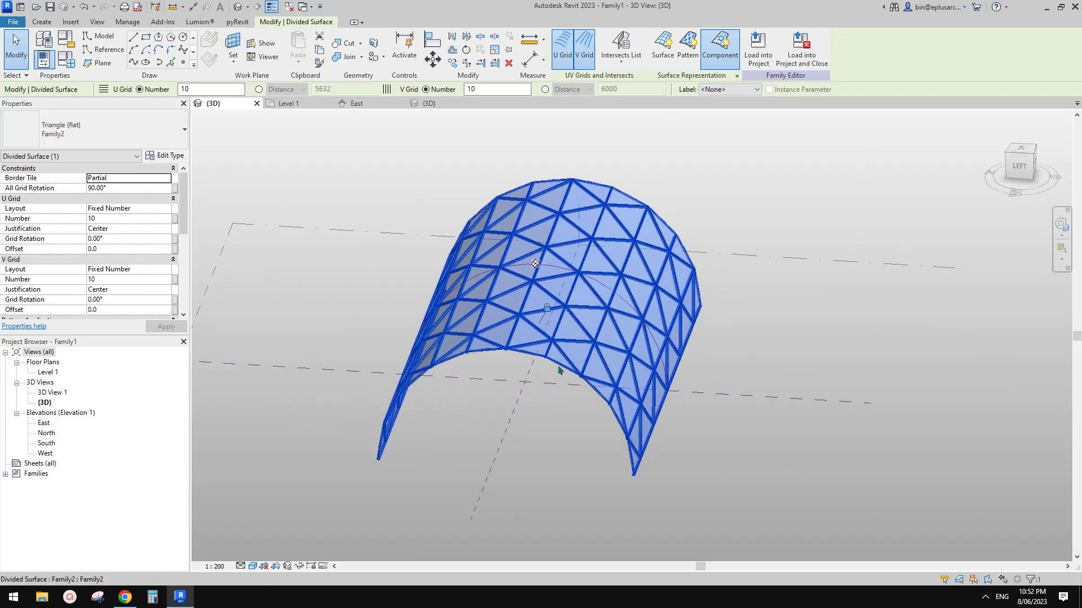
key("Escape")
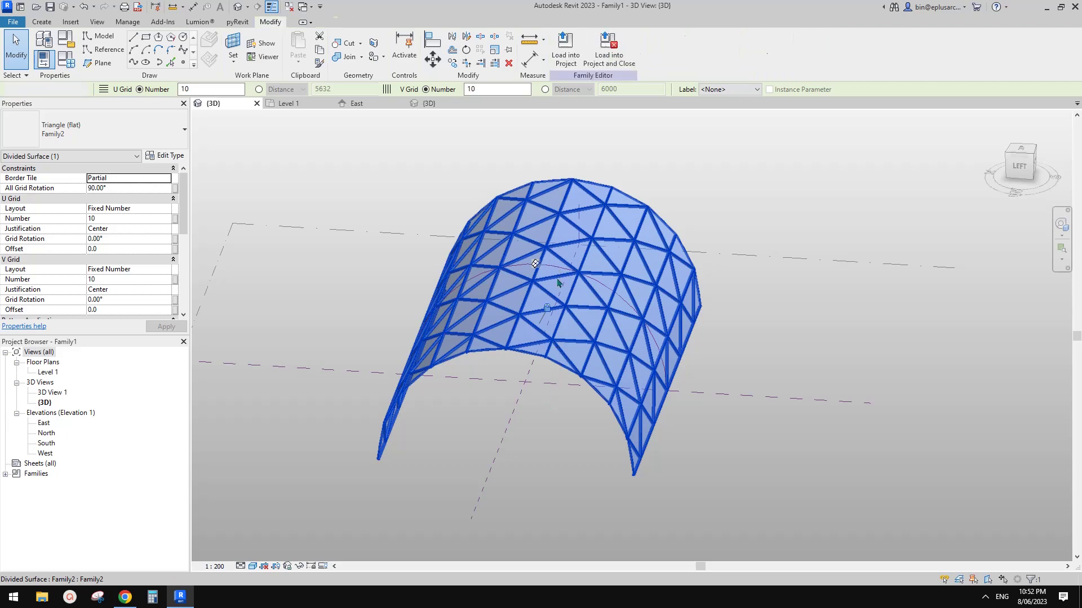
Set the radius of the vault's middle reference arc to 10000.
left_click(554, 273)
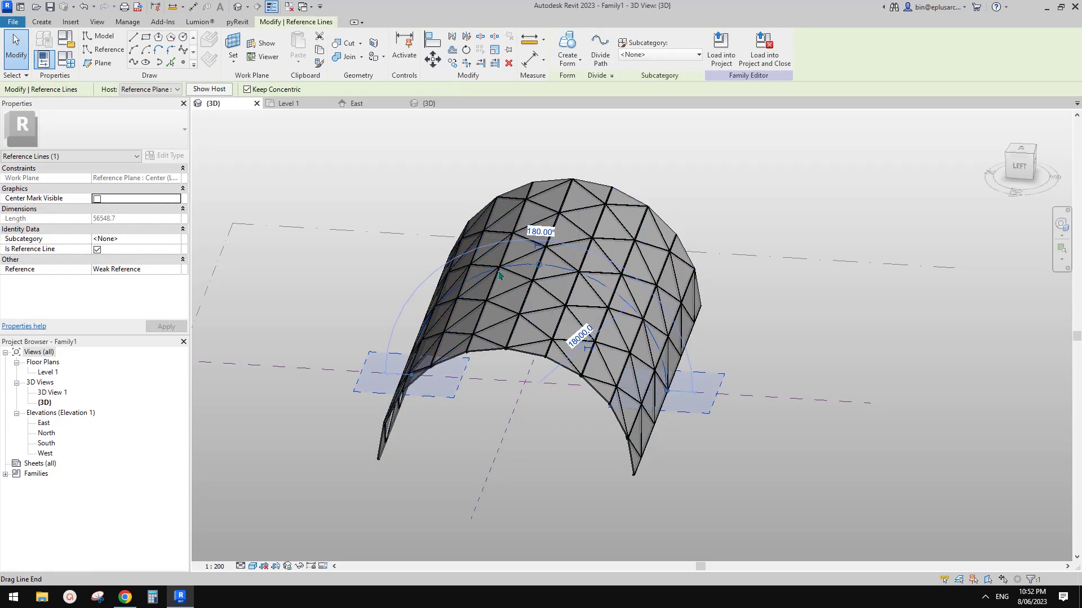
left_click(579, 337)
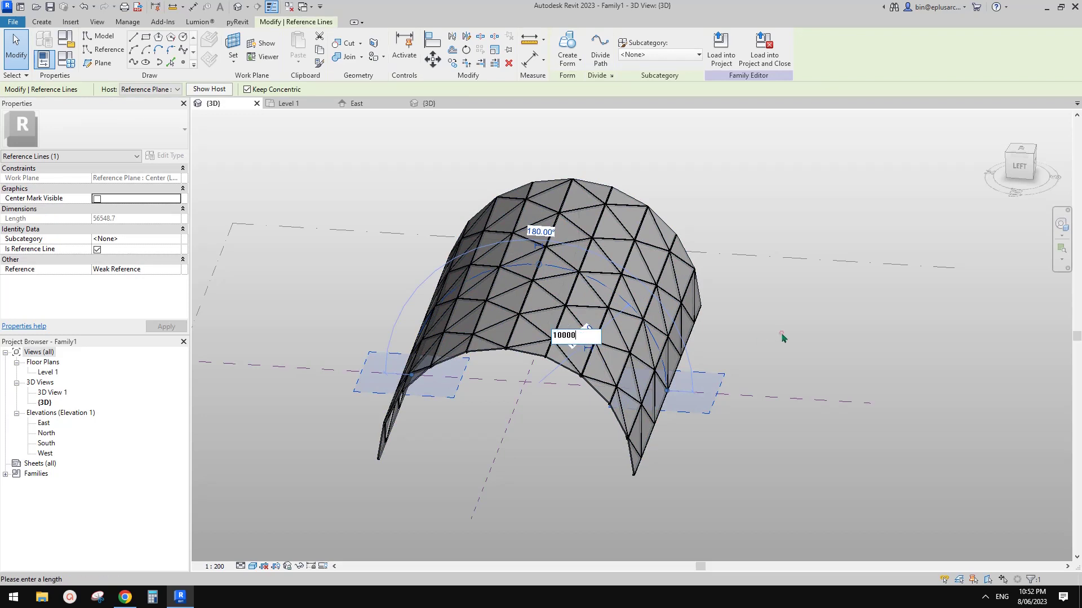
type("10000")
key("Return")
middle_click_drag(586, 425, 643, 432, "shift")
Set the divided surface's U and V grid layouts to Maximum Spacing with a distance of 3000 each.
left_click(630, 425)
left_click(669, 367)
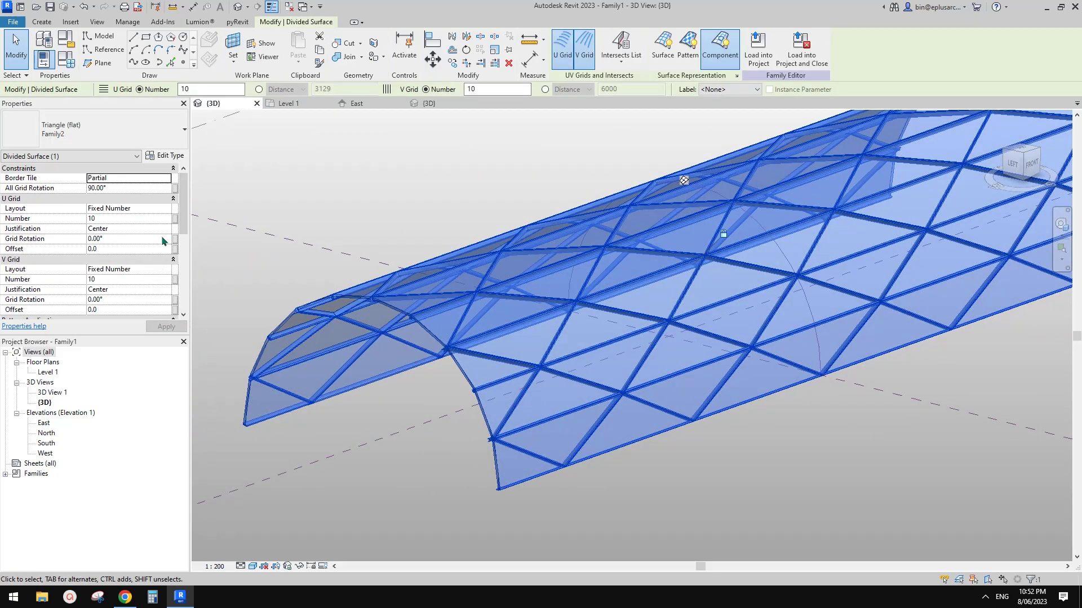
left_click(164, 209)
left_click(125, 246)
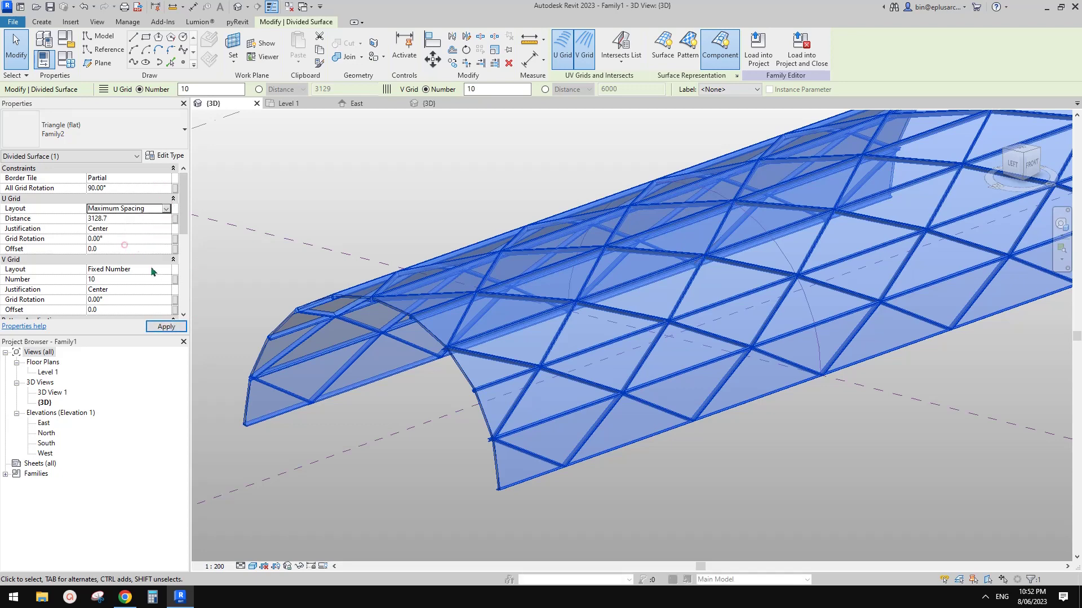
left_click(167, 271)
left_click(122, 306)
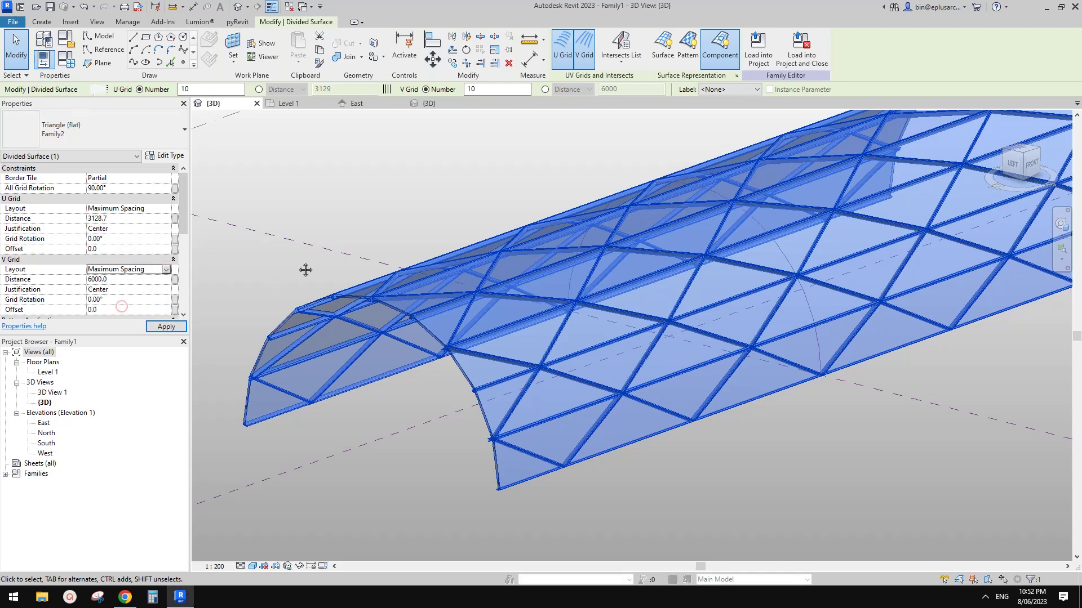
left_click(124, 220)
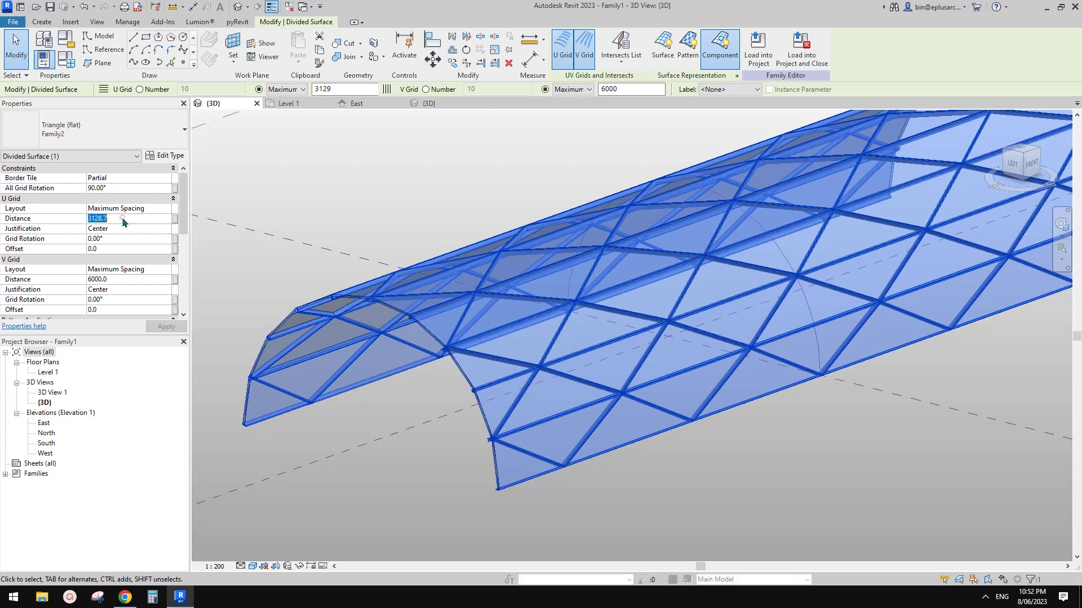
left_click(118, 280)
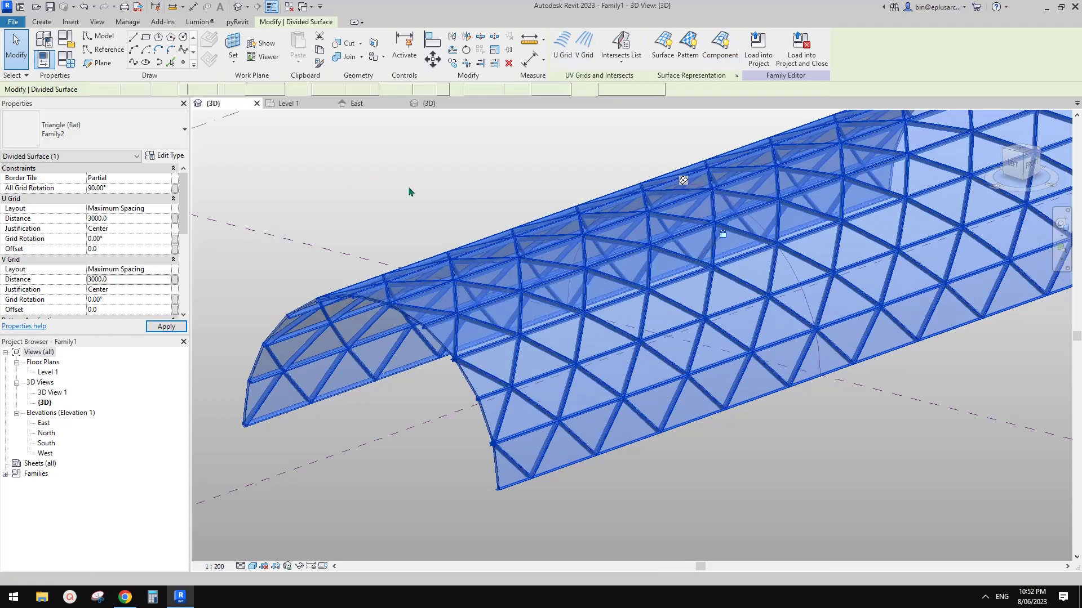
Examine the re-gridded vault's triangular frame members, joints and infill panels along the lower edge and open end.
left_click(833, 458)
middle_click_drag(833, 458, 765, 452, "shift")
scroll(550, 408, "up", 5)
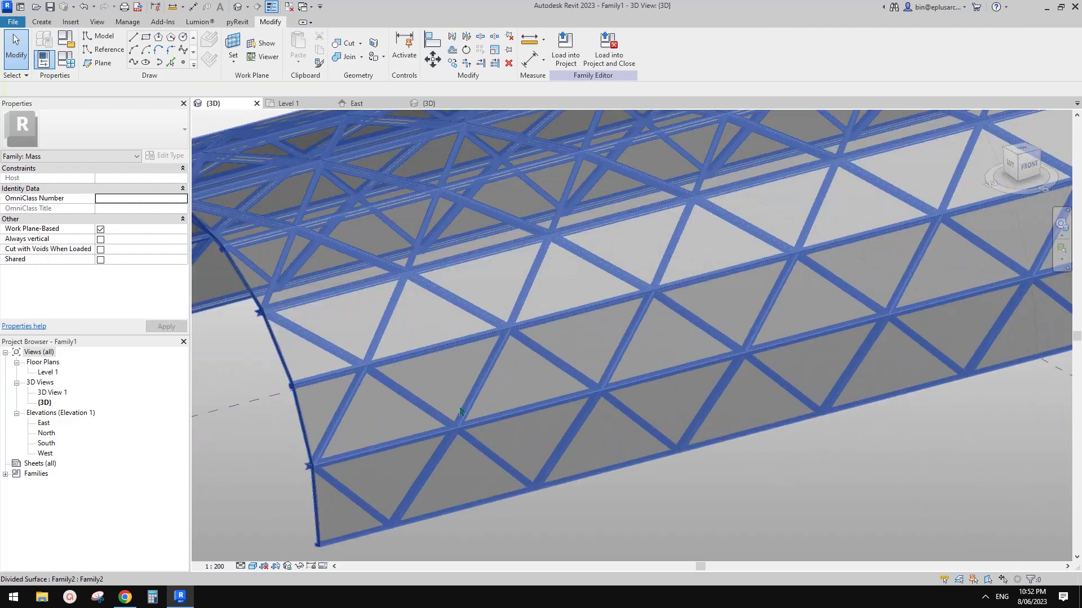
left_click(549, 394)
middle_click_drag(546, 390, 615, 423, "shift")
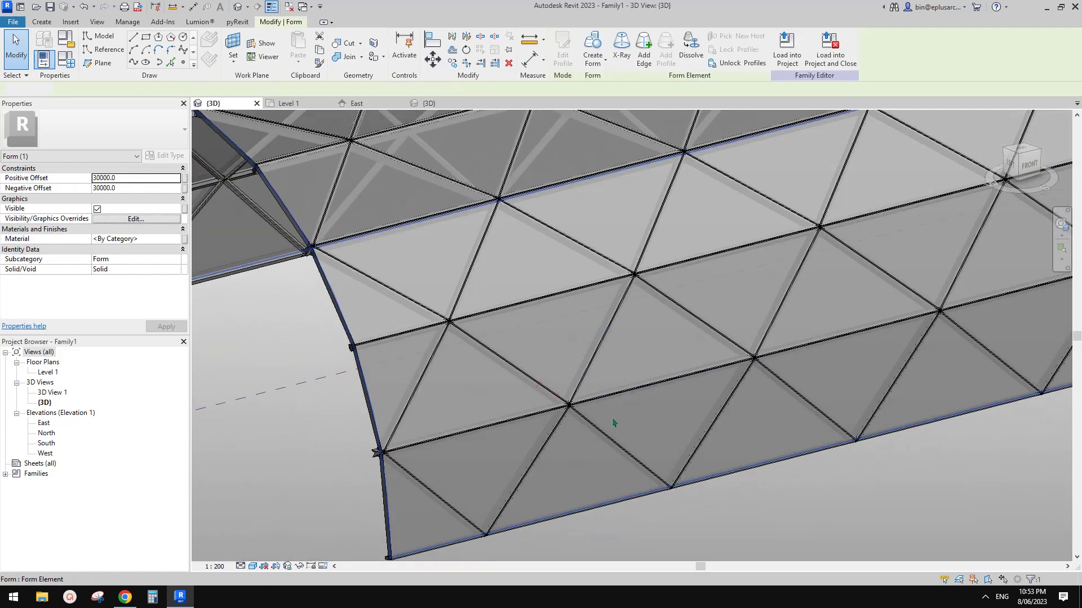
key("Escape")
middle_click_drag(670, 455, 637, 446)
left_click(617, 349)
middle_click_drag(646, 370, 688, 352, "shift")
key("Escape")
scroll(589, 357, "down", 3)
middle_click_drag(602, 375, 309, 475, "shift")
scroll(697, 433, "down", 5)
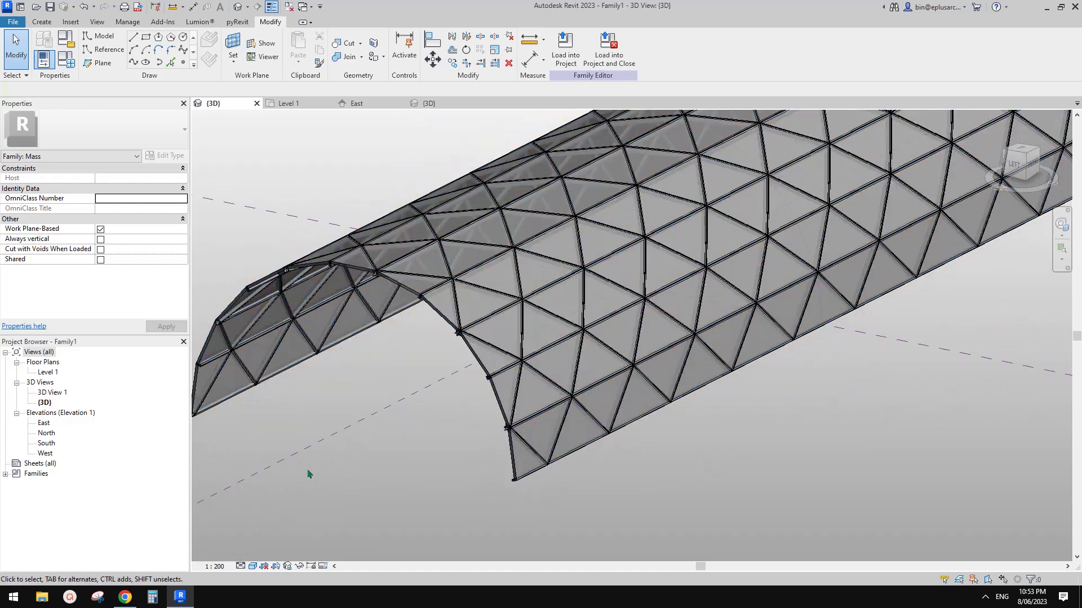
Compare the panelled vault with the Canary Wharf Crossrail station photo in the Google Docs document.
left_click(129, 597)
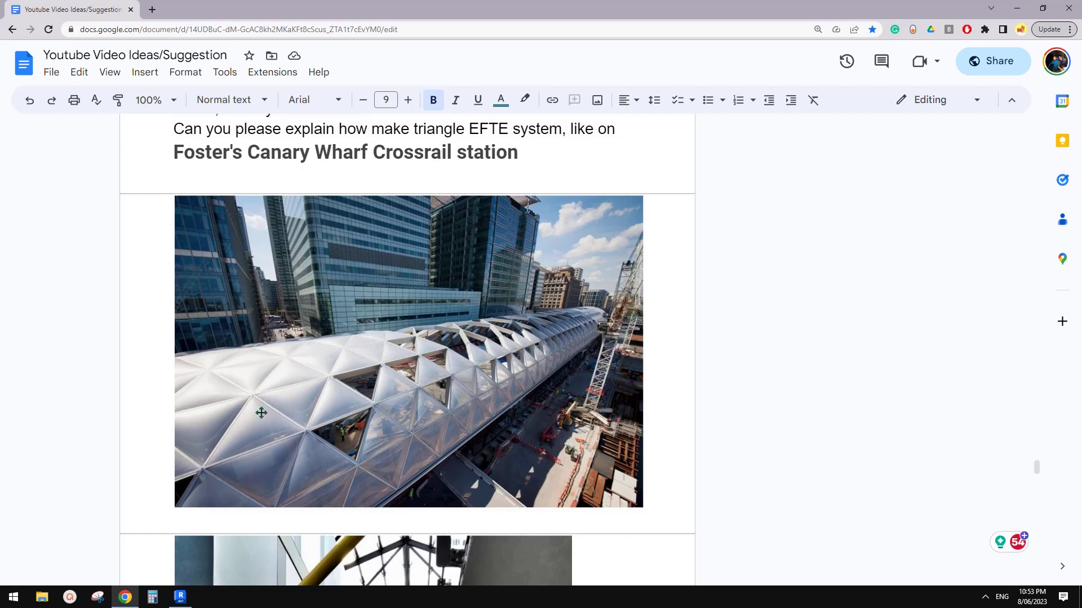
left_click(180, 597)
middle_click_drag(700, 415, 685, 439, "shift")
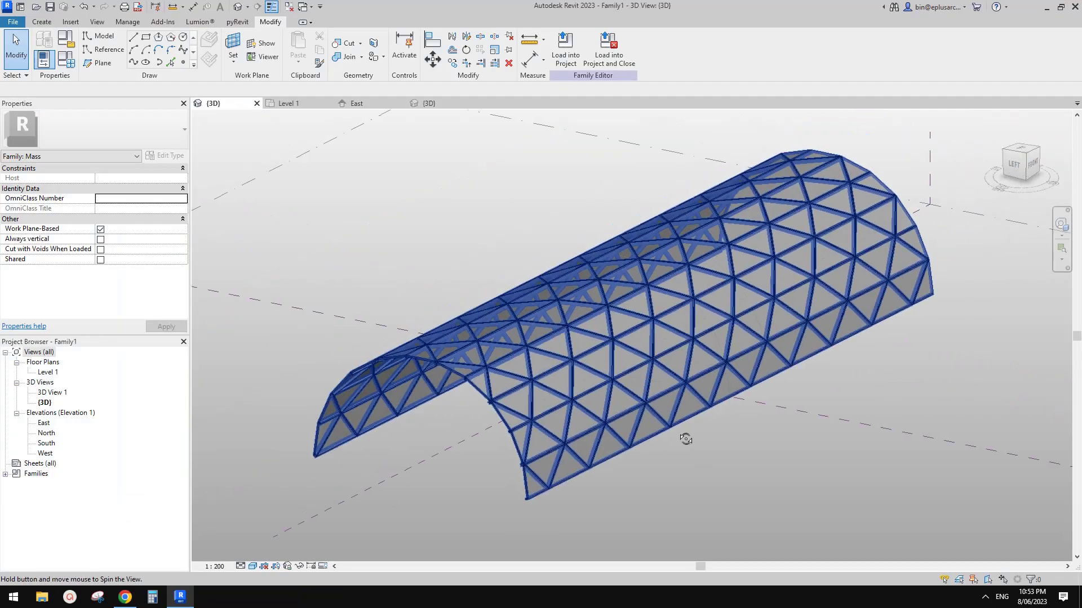
scroll(586, 417, "up", 5)
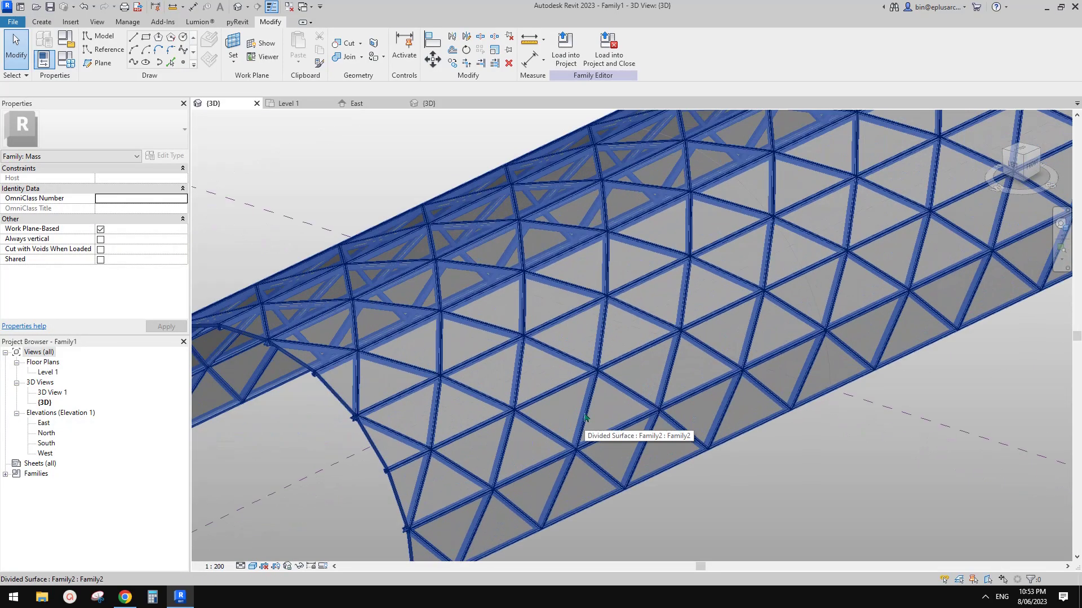
middle_click_drag(585, 418, 589, 392)
Close the inactive views and delete the flat infill surface from the triangular frame in the Family2 panel family.
left_click(291, 7)
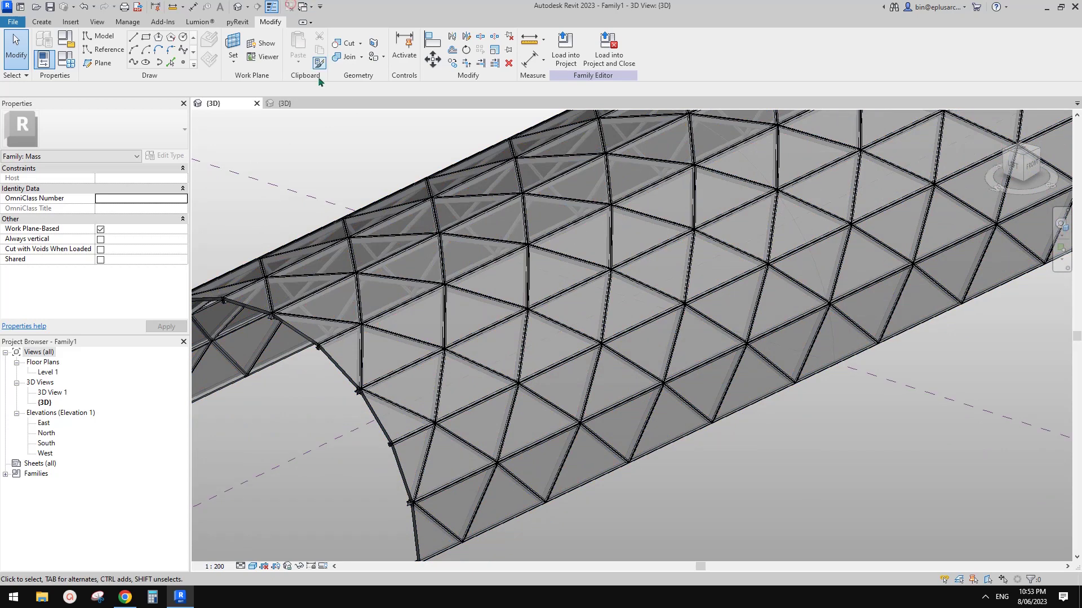
left_click(284, 104)
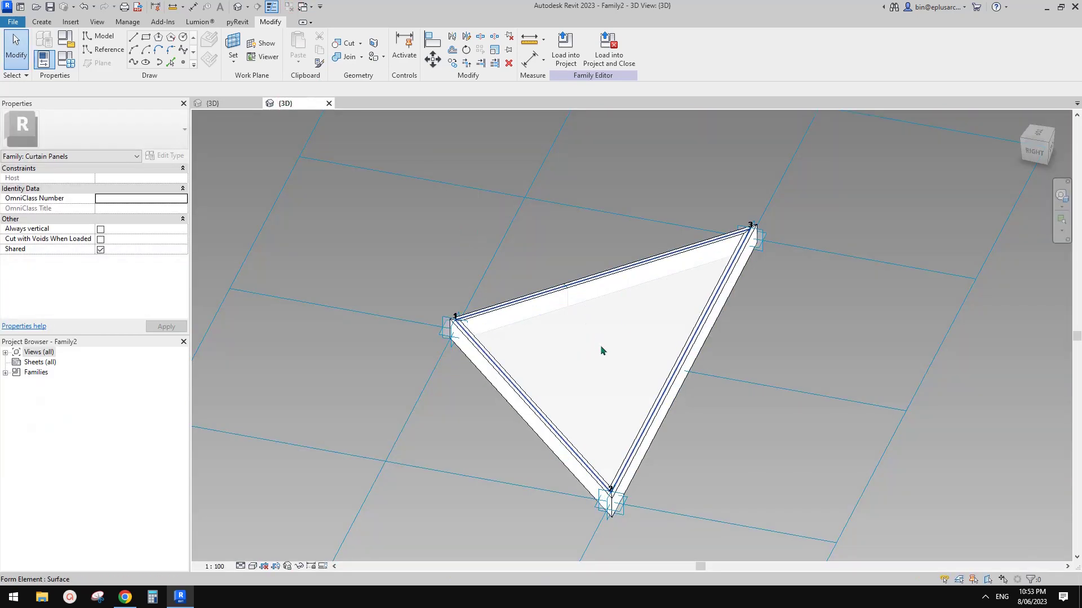
left_click(601, 351)
middle_click_drag(601, 350, 596, 356, "shift")
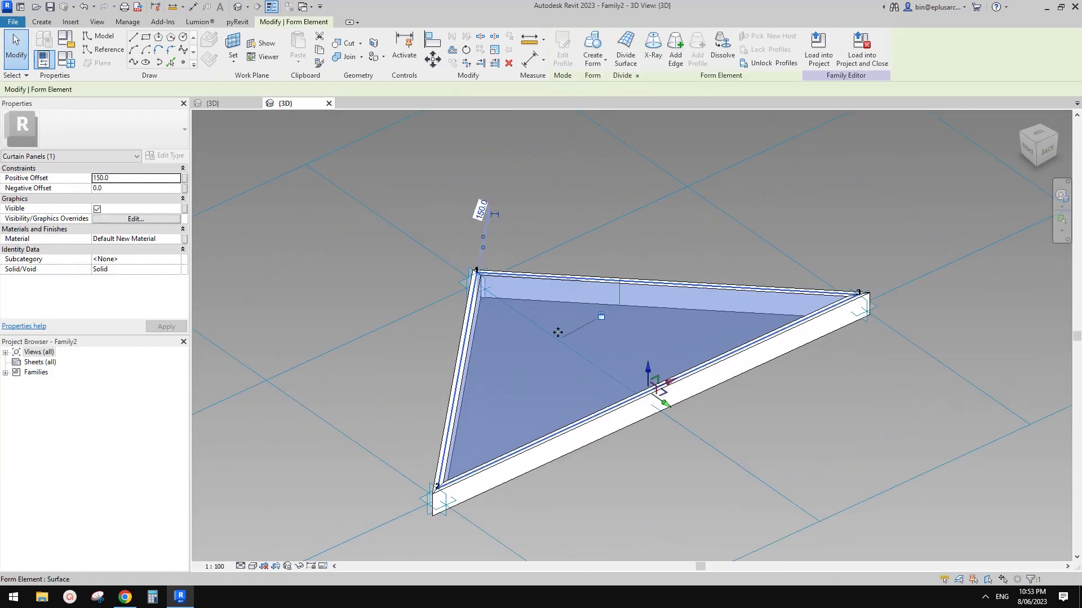
key("Escape")
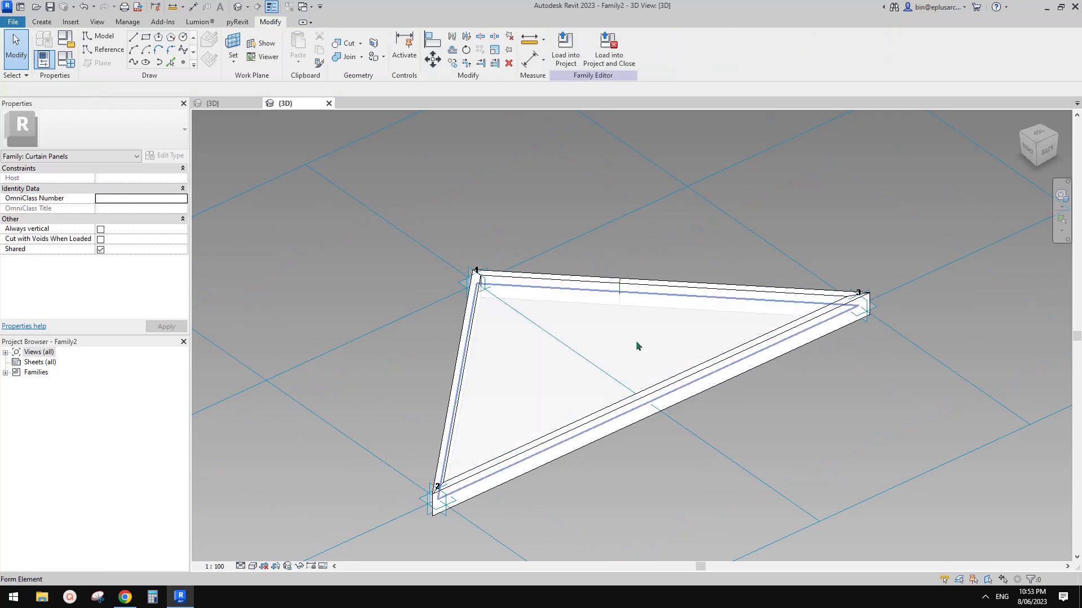
left_click(598, 351)
middle_click_drag(621, 340, 654, 335)
key("Delete")
Temporarily hide the triangular frame form's category in the panel family's 3D view, checking the station photo in Google Docs for reference.
left_click(654, 304)
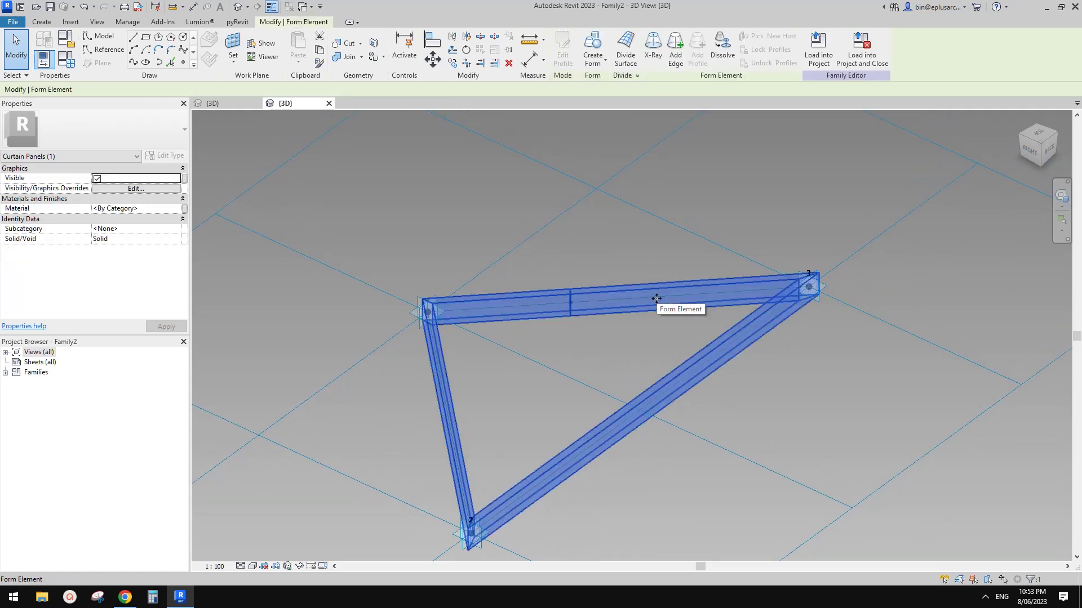
middle_click_drag(656, 299, 647, 323, "shift")
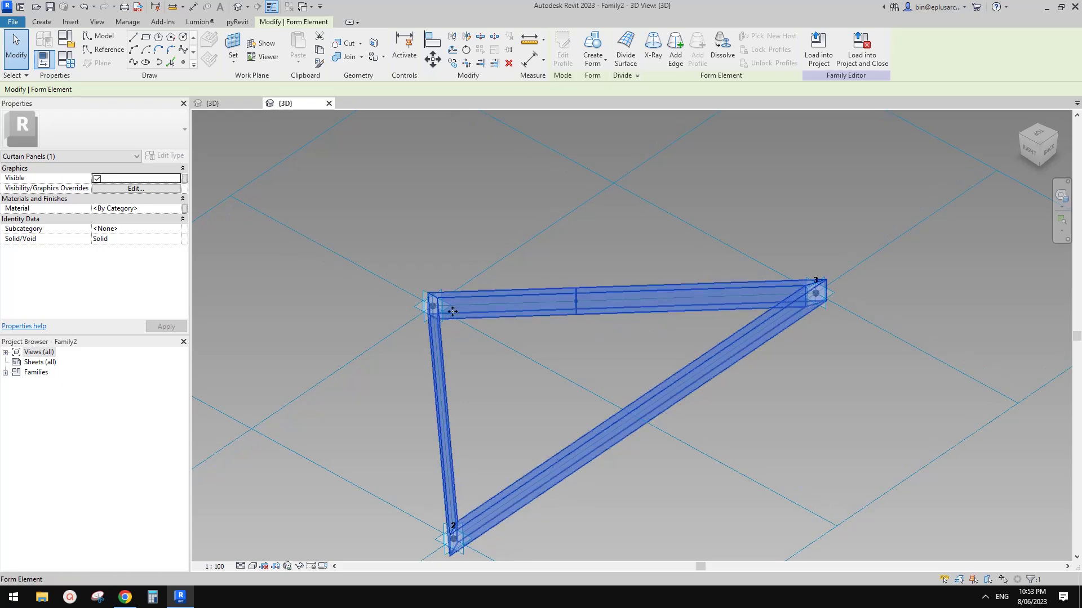
middle_click_drag(574, 387, 459, 475, "shift")
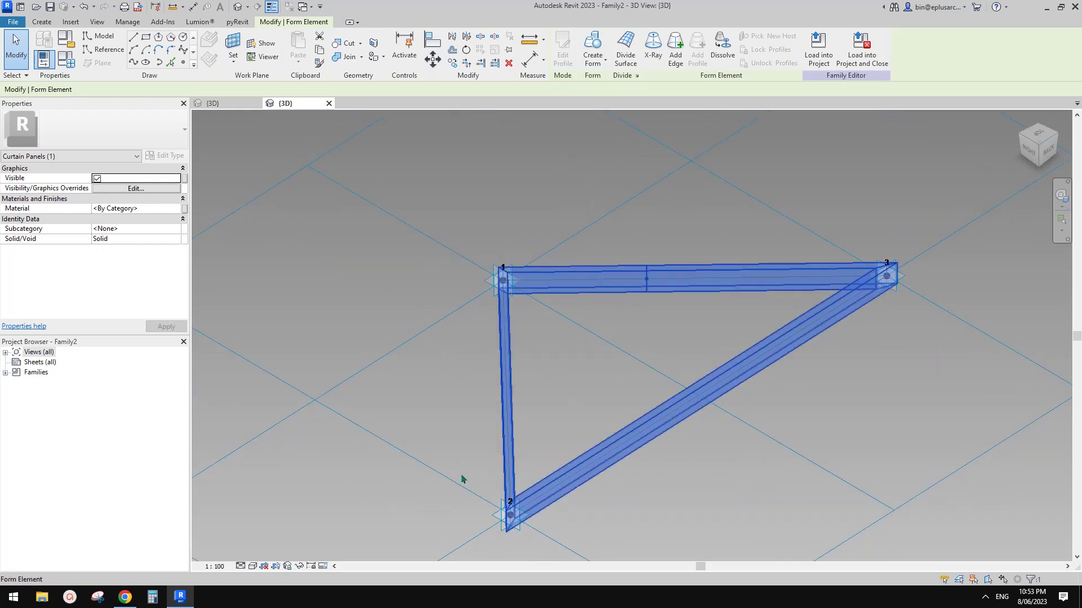
left_click(133, 595)
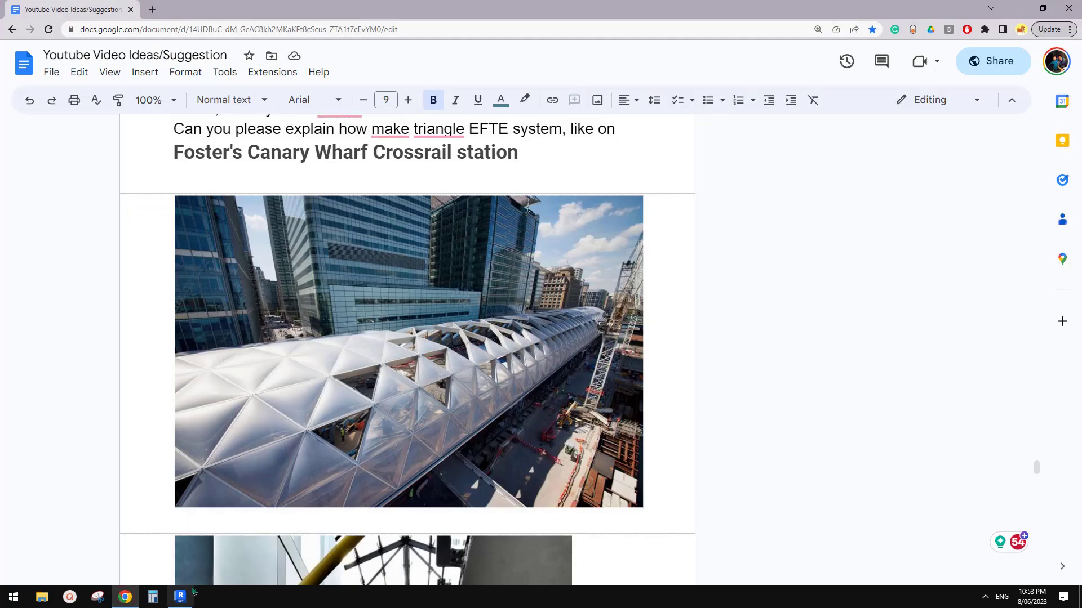
left_click(180, 596)
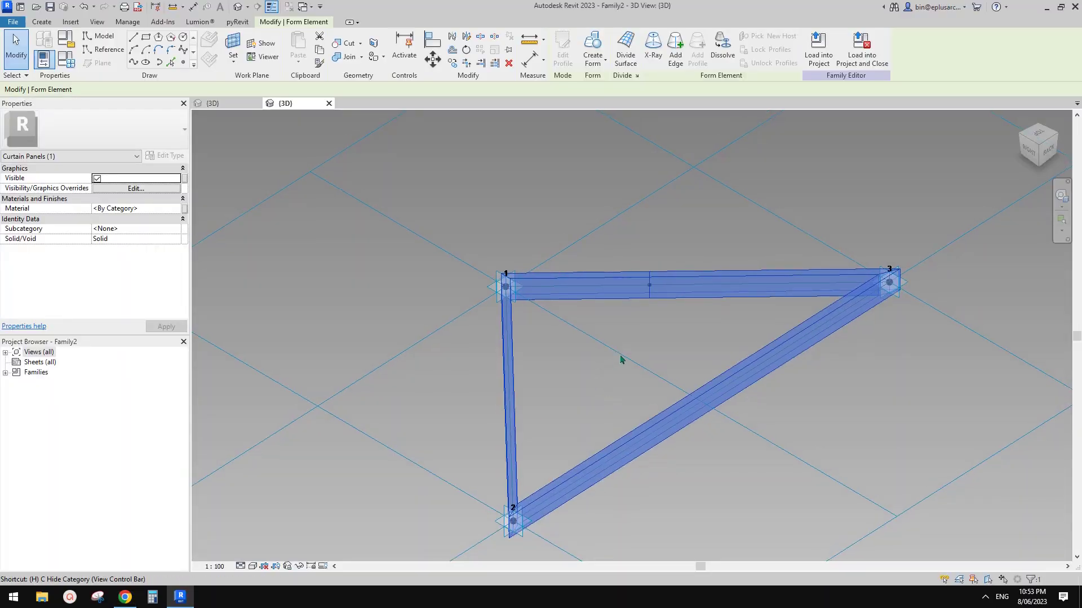
key("c")
middle_click_drag(750, 345, 570, 294, "shift")
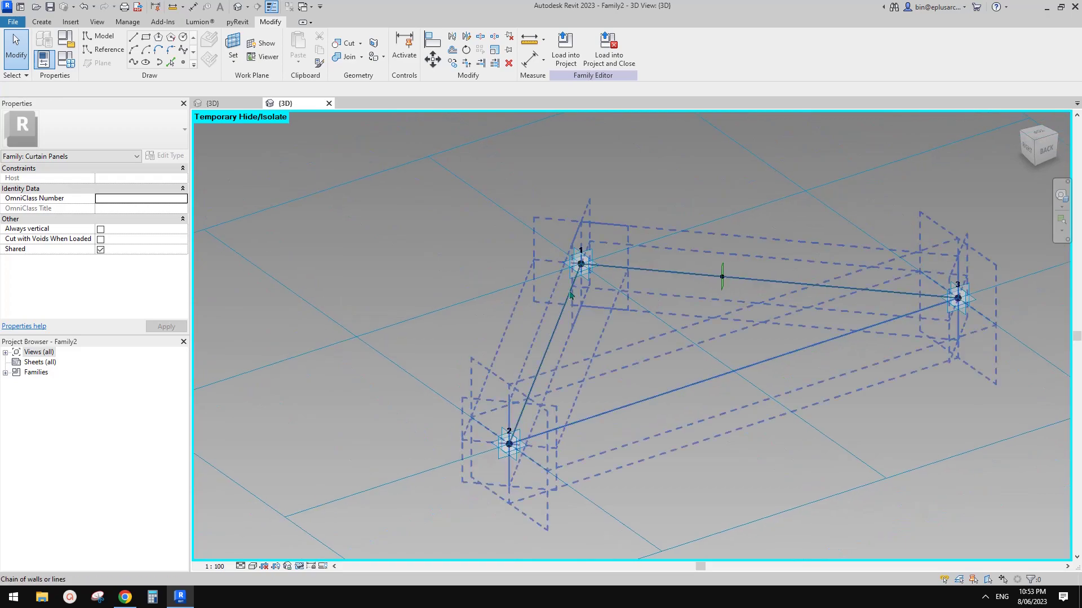
Compare the station photo in Google Docs with the panel family's three adaptive points, tile grid and connecting reference lines.
left_click(125, 596)
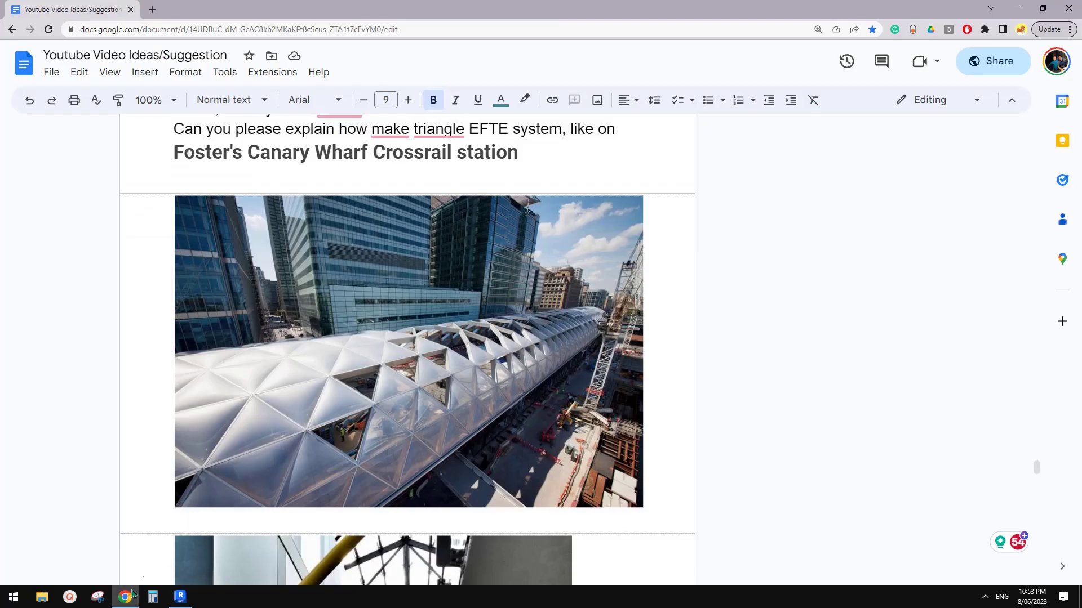
left_click(179, 598)
middle_click_drag(461, 451, 586, 393, "shift")
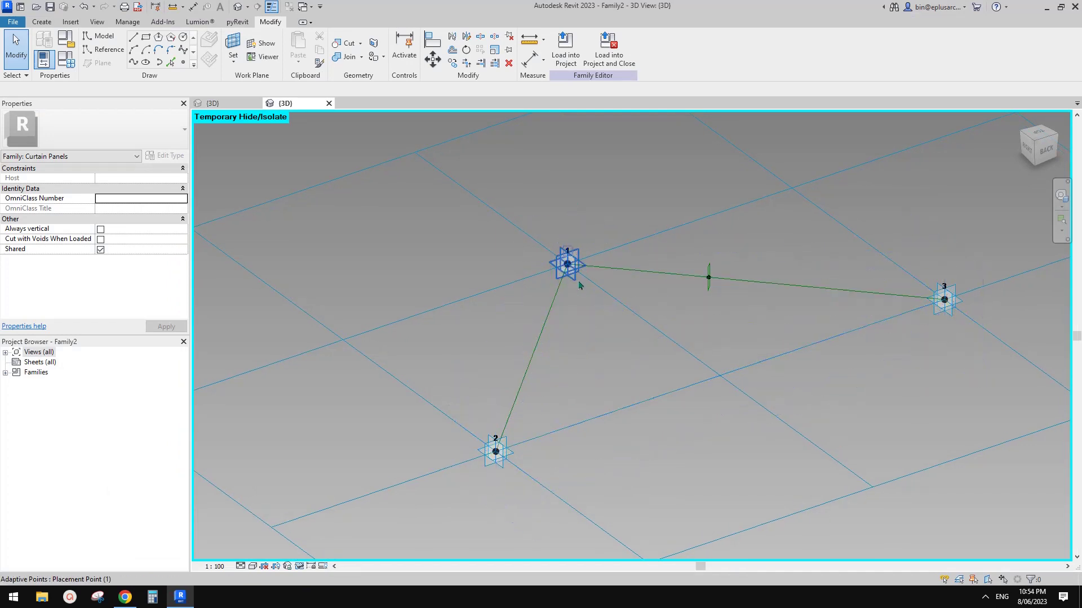
scroll(579, 285, "down", 2)
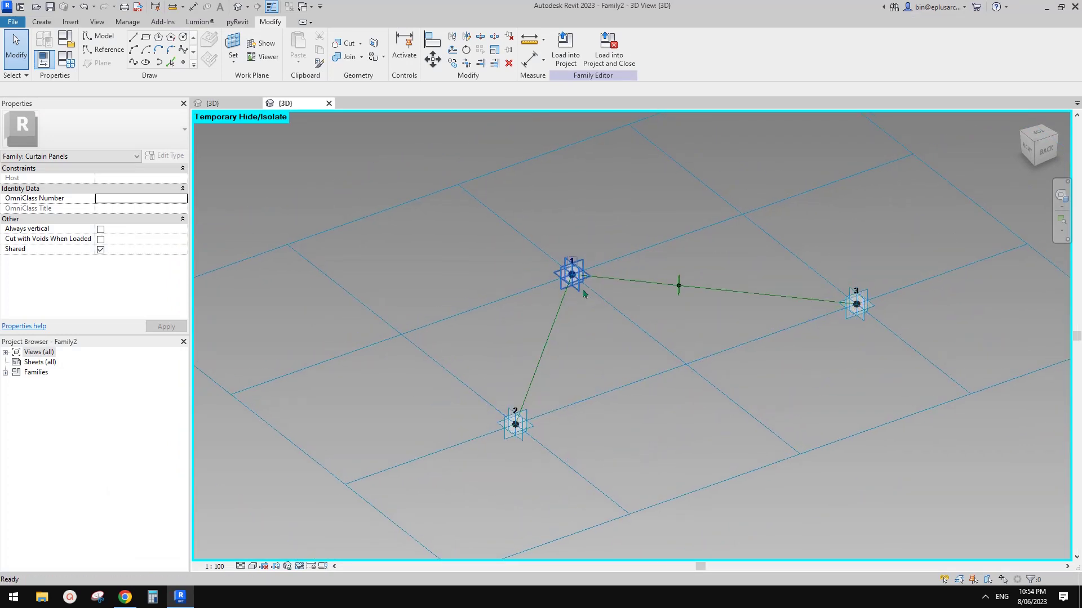
middle_click_drag(586, 289, 584, 291)
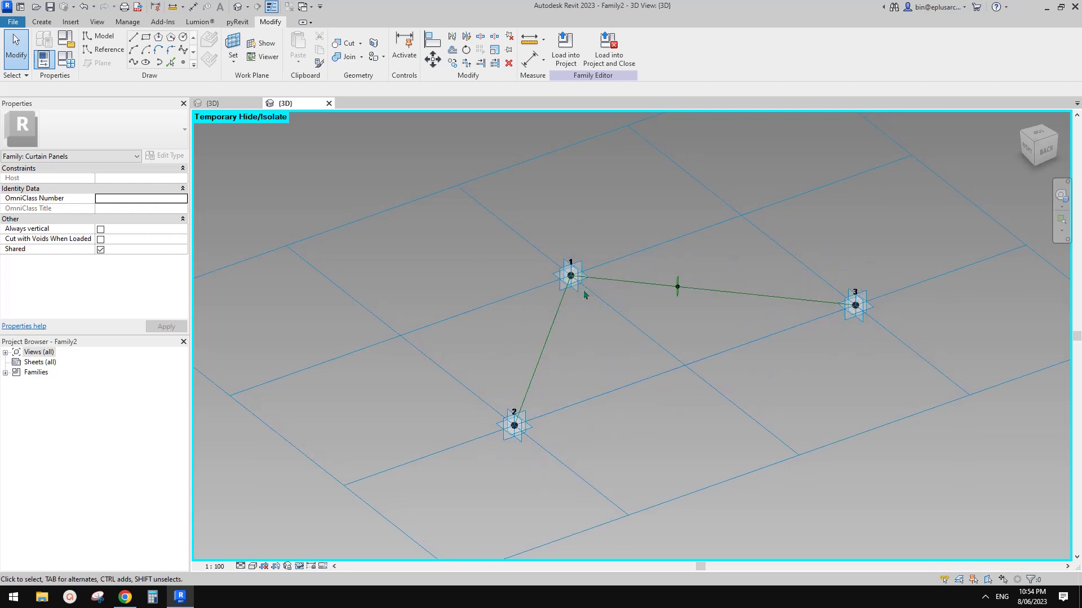
middle_click_drag(949, 268, 937, 267)
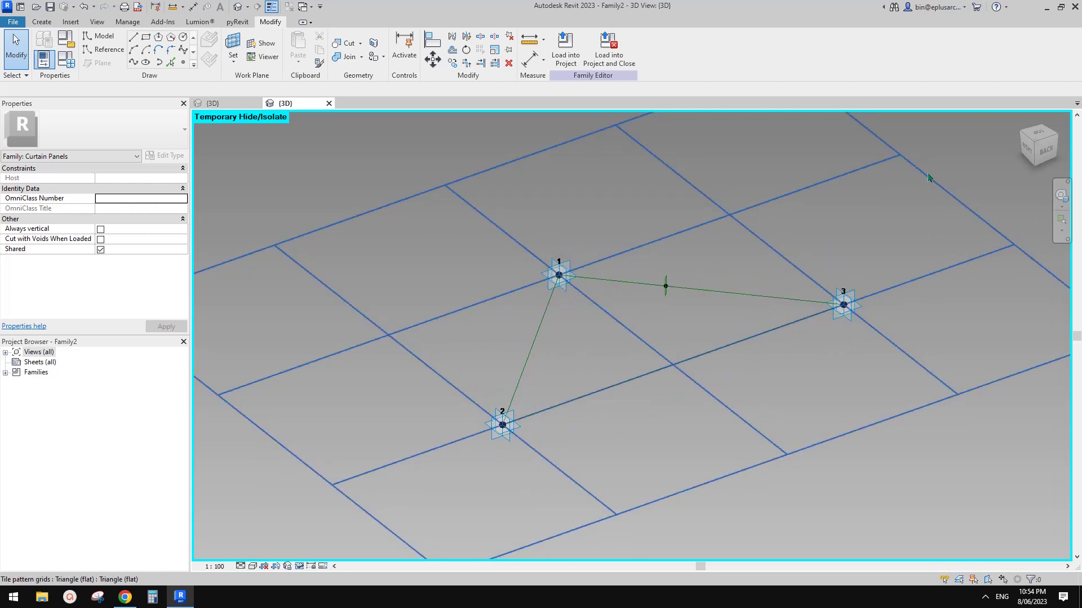
key("Tab")
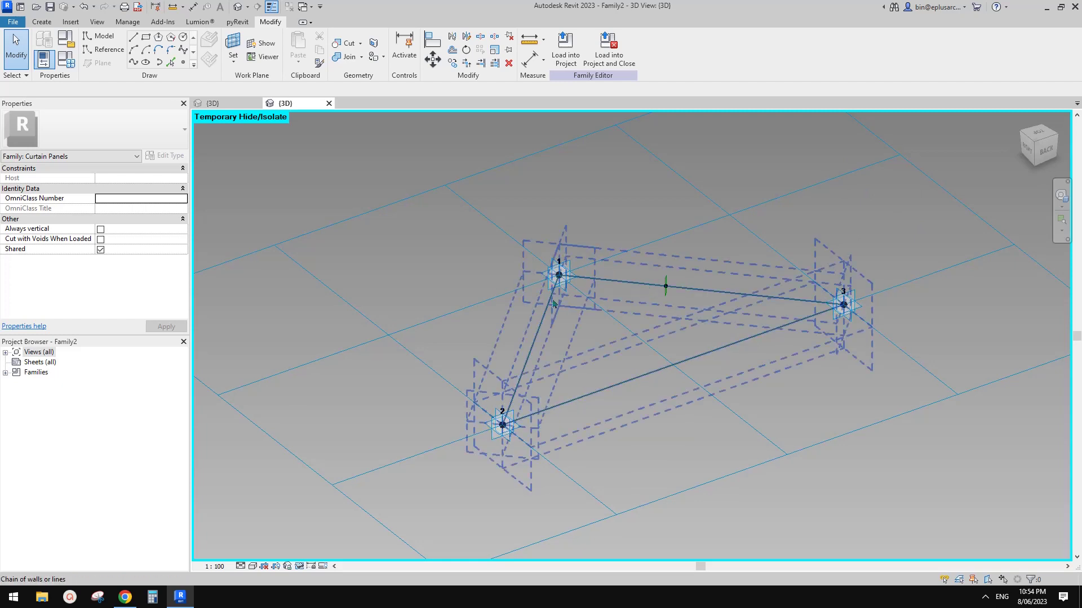
middle_click_drag(663, 295, 609, 306, "shift")
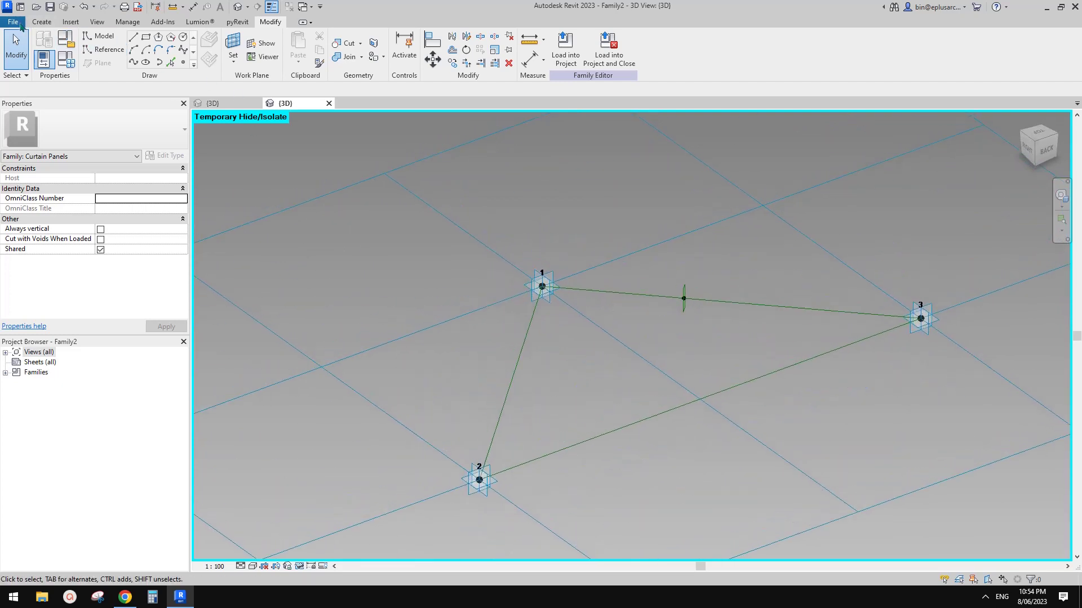
Create a new family from the Metric Generic Model Adaptive.rft template.
left_click(13, 22)
mouse_move(30, 89)
left_click(138, 104)
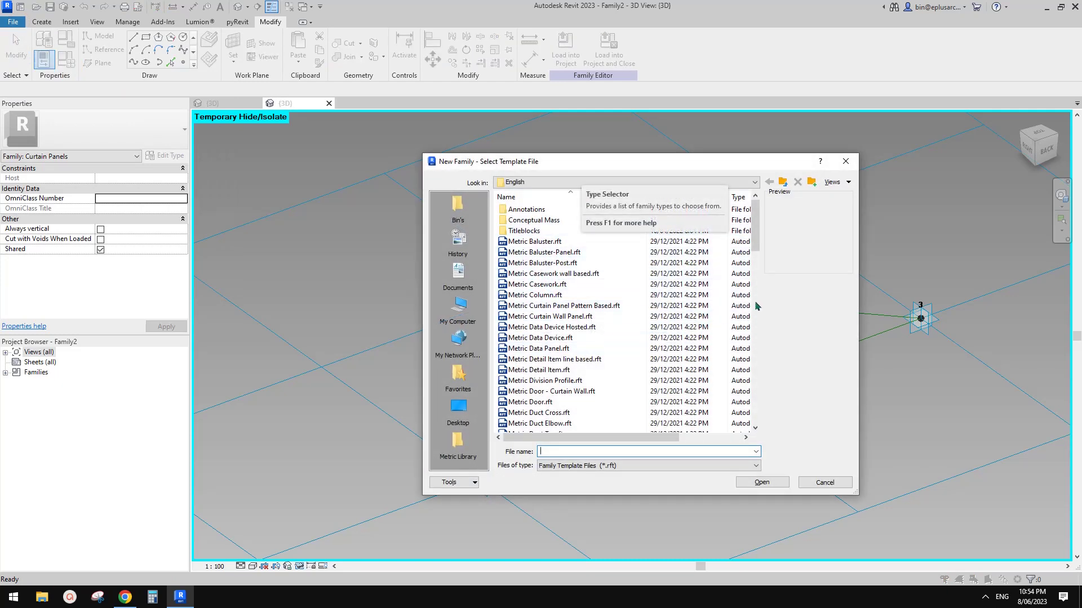
left_click(755, 290)
left_click(755, 316)
left_click(754, 302)
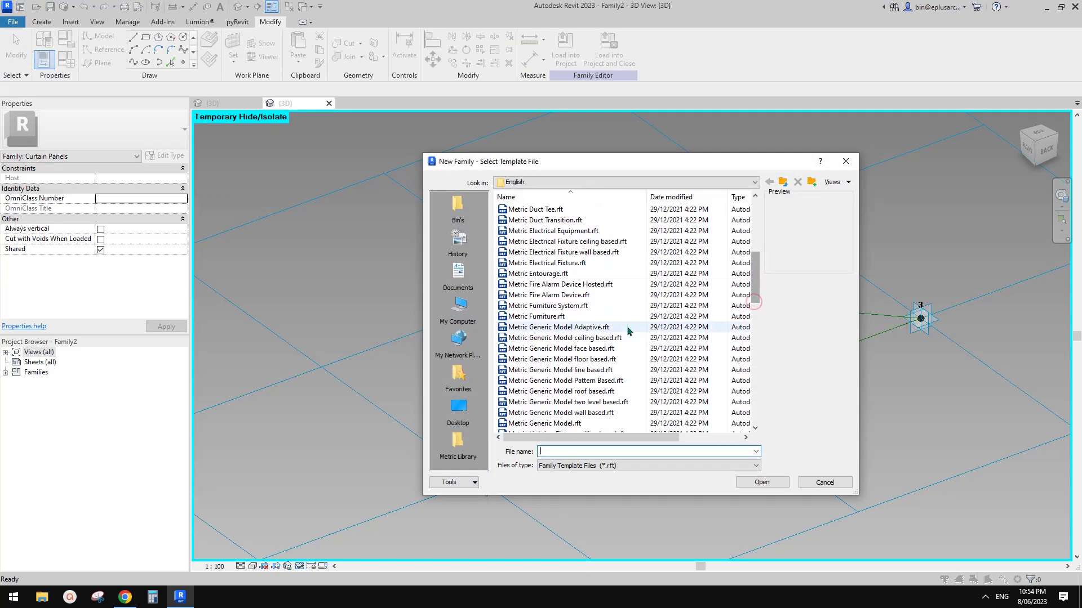
left_click(560, 328)
left_click(764, 482)
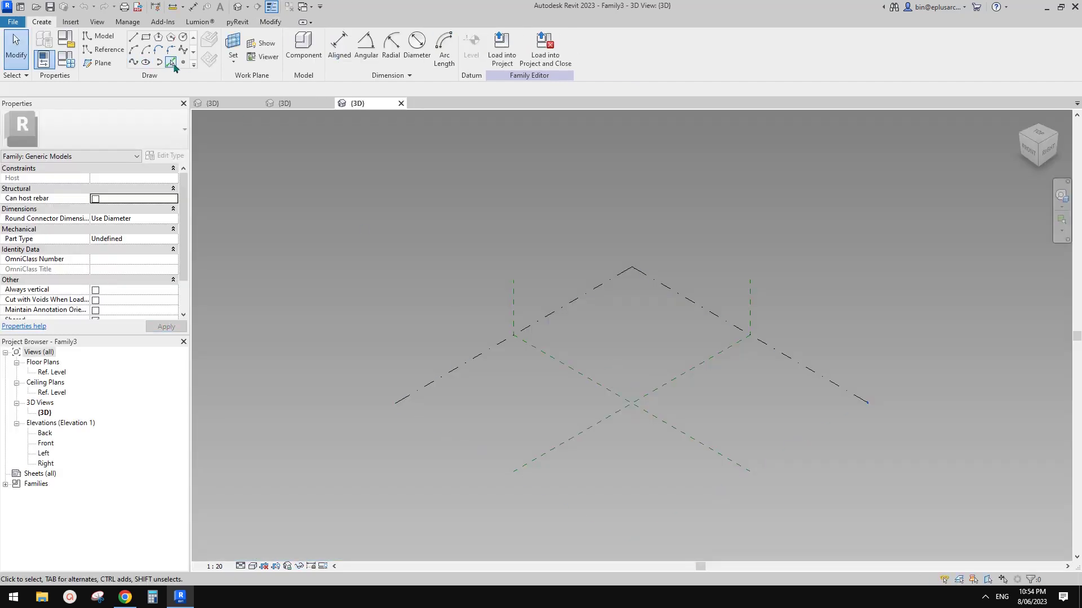
Place two reference points on the reference level and make both of them adaptive.
left_click(191, 64)
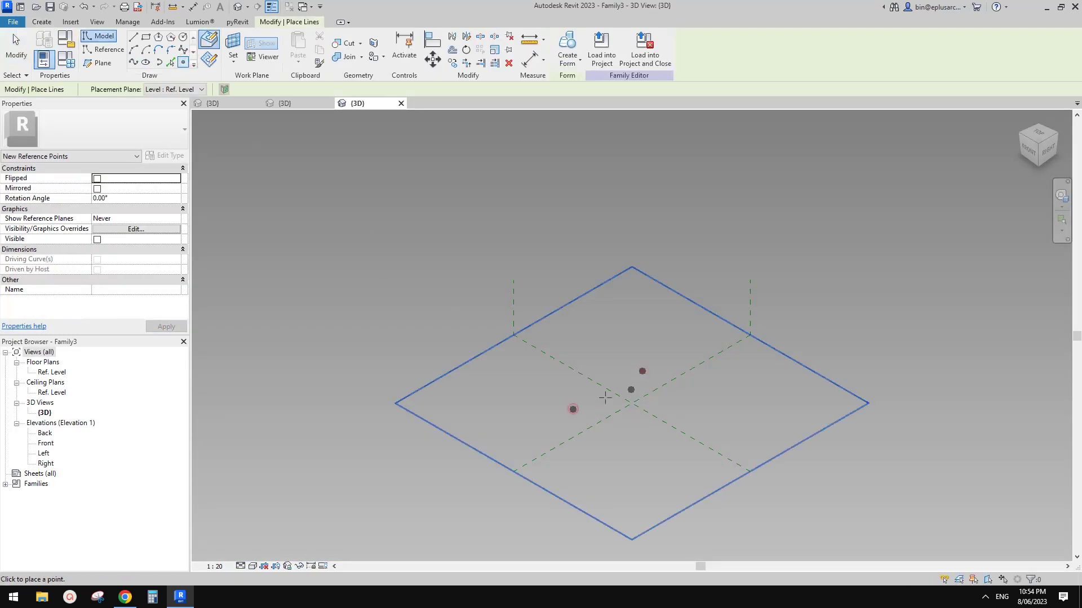
key("Escape")
key("Escape")
left_click_drag(458, 311, 699, 454)
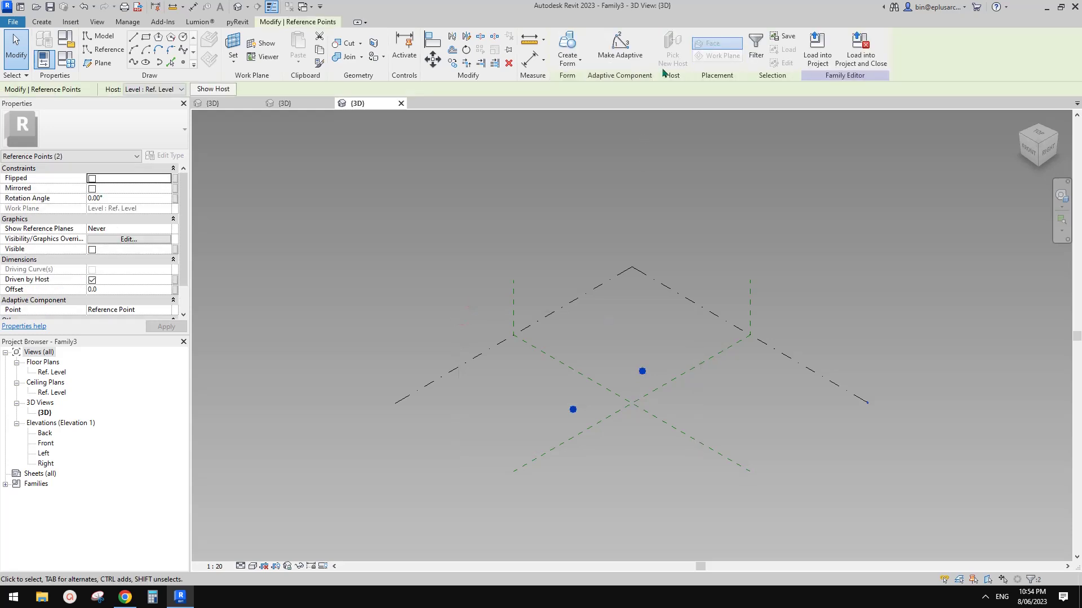
left_click(628, 56)
scroll(614, 382, "up", 3)
middle_click_drag(614, 367, 571, 341, "shift")
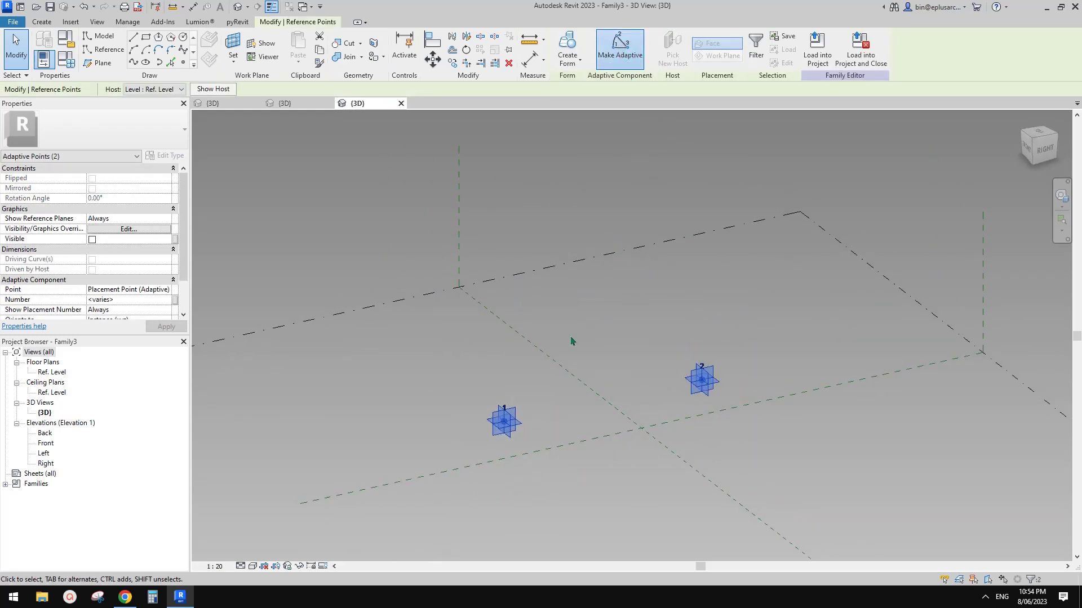
Connect the two adaptive points with a spline through points and turn it into a reference line.
left_click(145, 62)
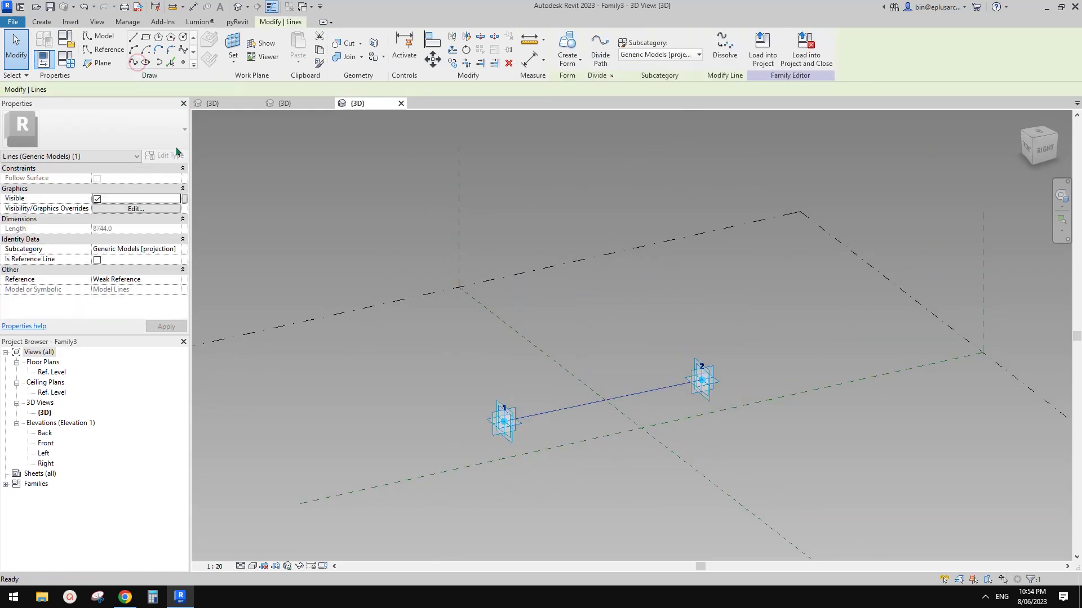
left_click(97, 259)
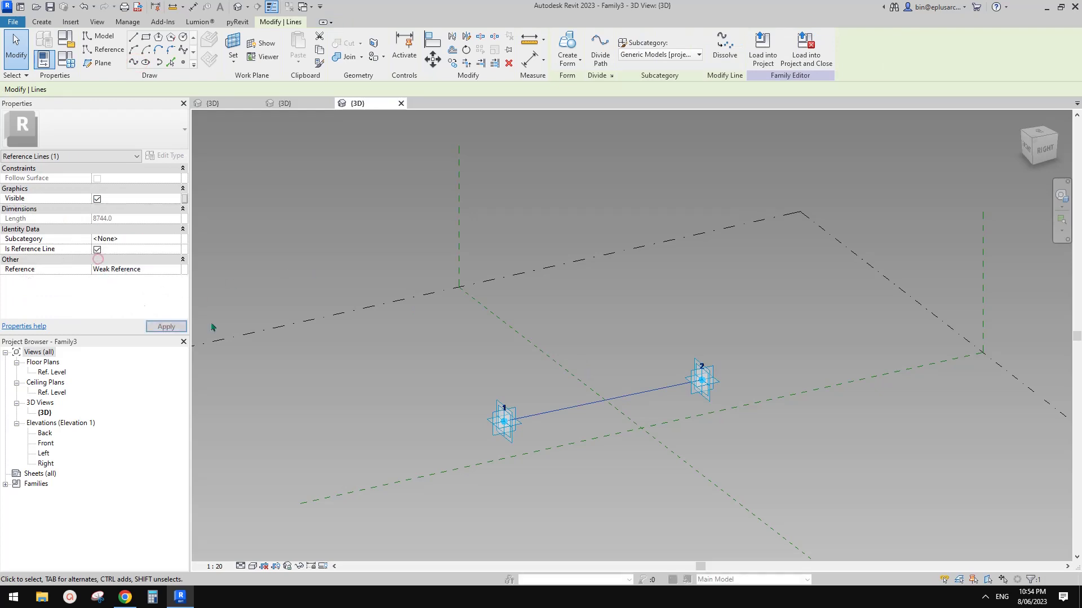
key("Escape")
middle_click_drag(514, 333, 570, 362, "shift")
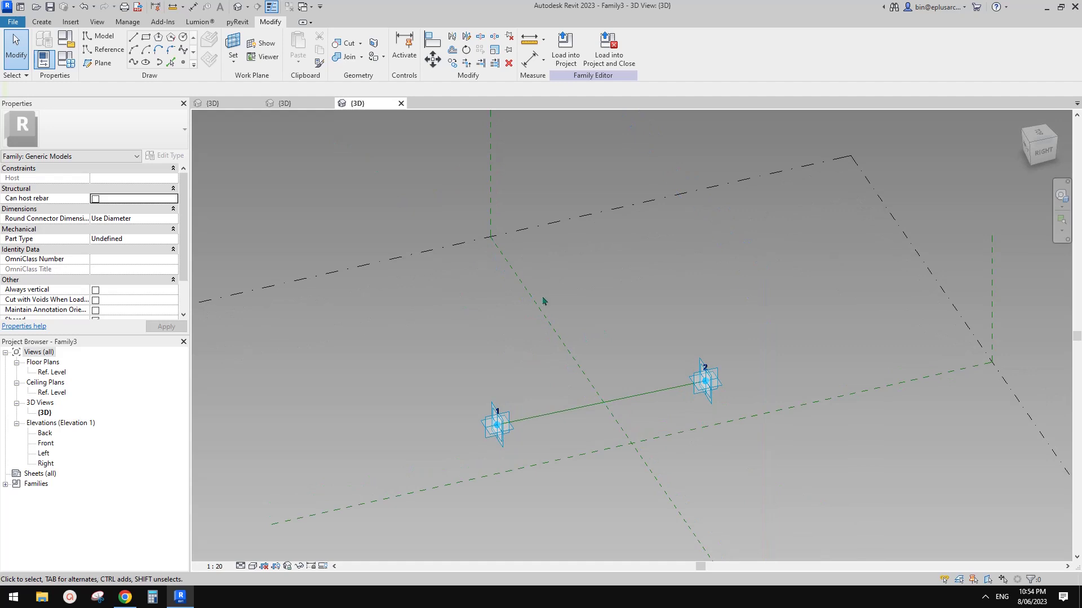
Set the work plane on the reference line between the two adaptive points.
middle_click_drag(544, 300, 563, 285)
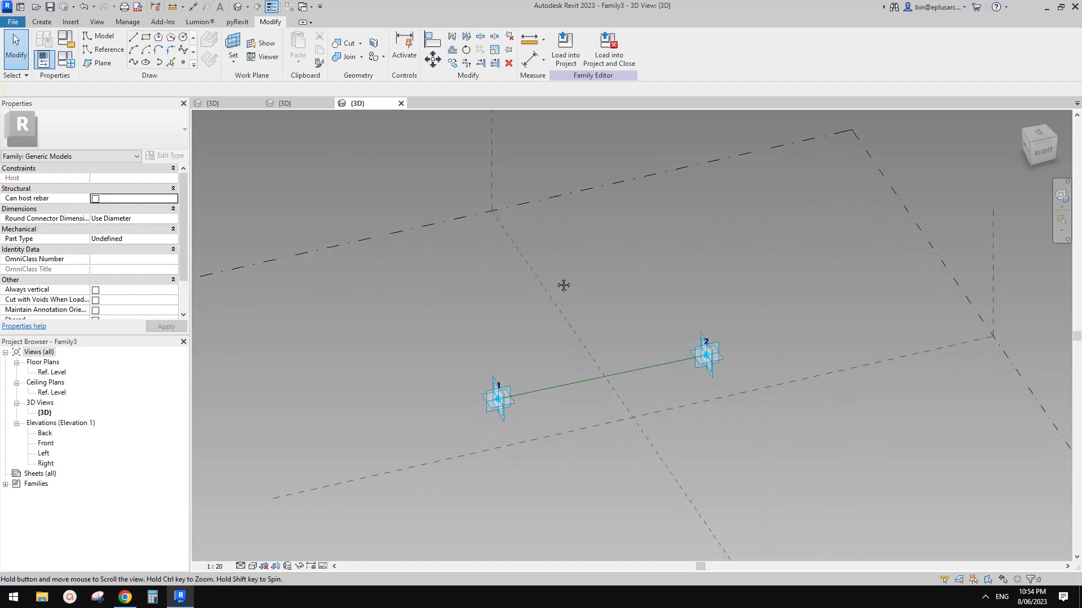
left_click(239, 61)
left_click(650, 367)
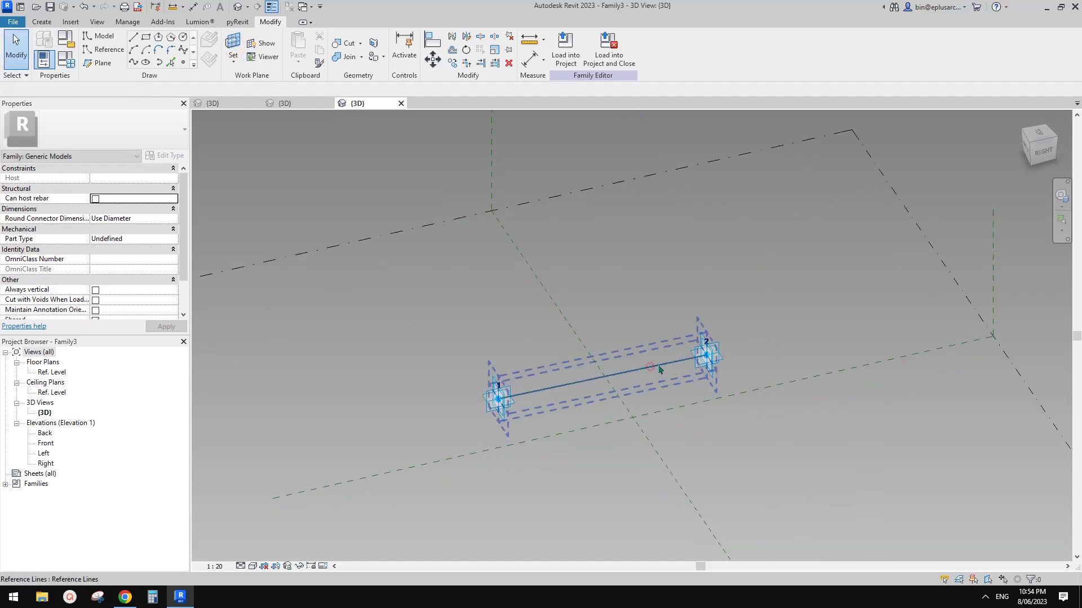
middle_click_drag(655, 373, 647, 383)
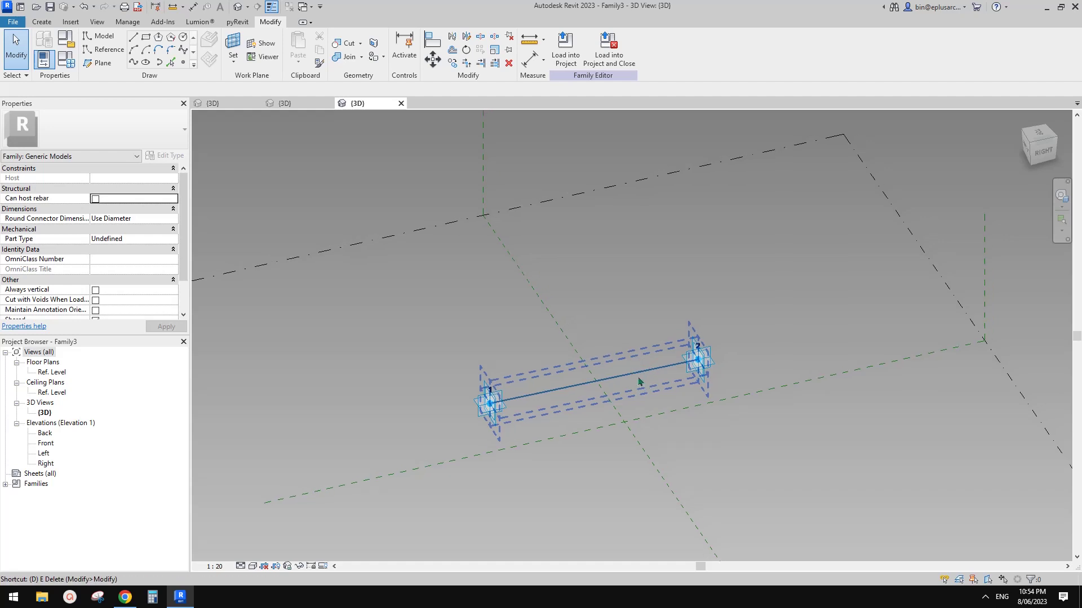
Add an aligned dimension between adaptive points 1 and 2, offset beside the reference line.
key("i")
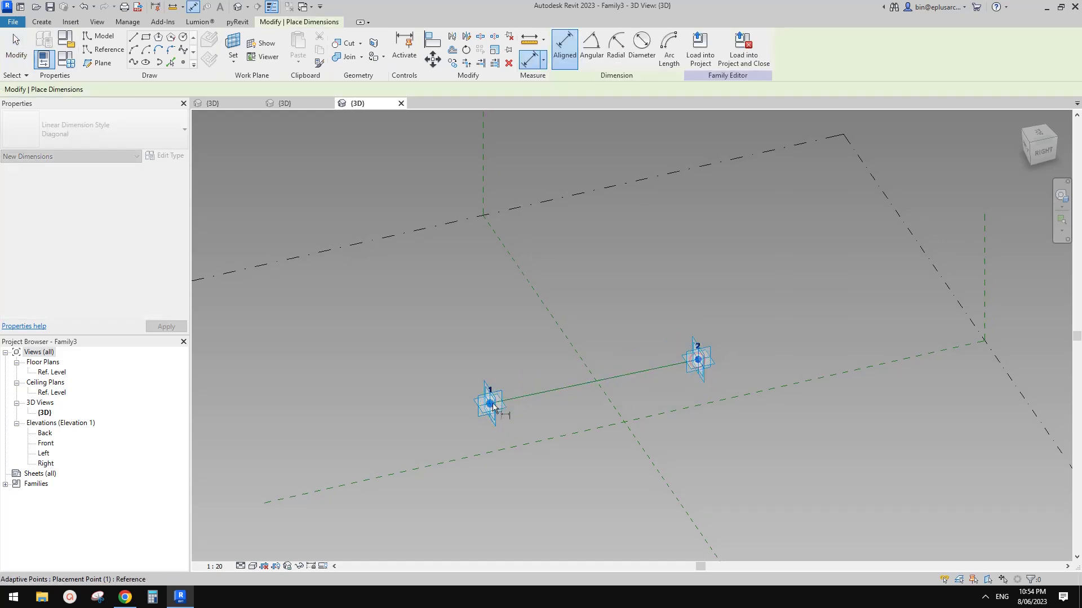
left_click(490, 404)
left_click(698, 359)
left_click(592, 413)
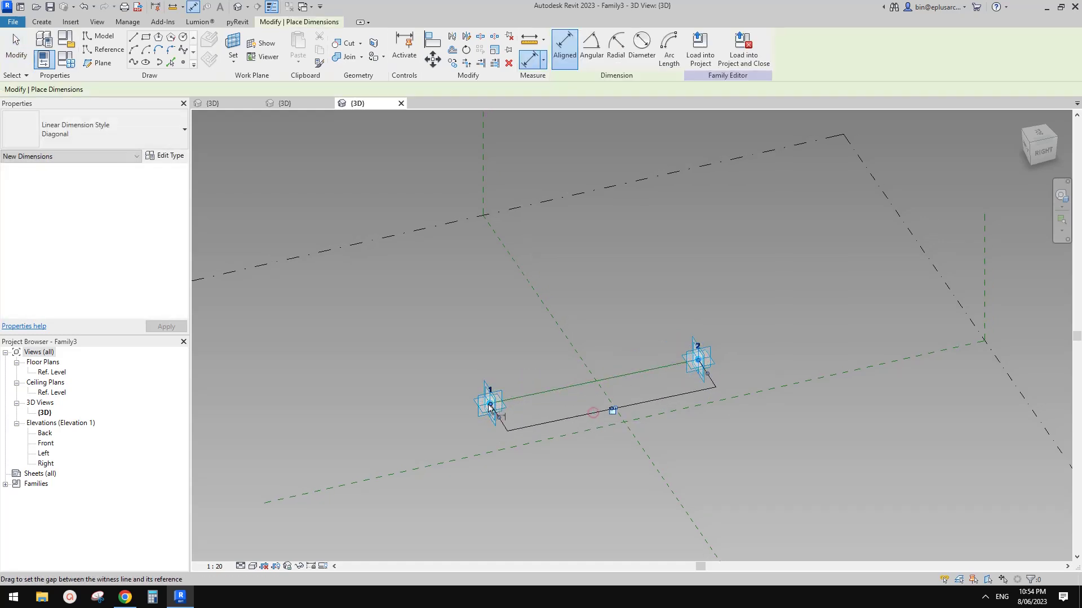
scroll(701, 365, "up", 2)
key("Escape")
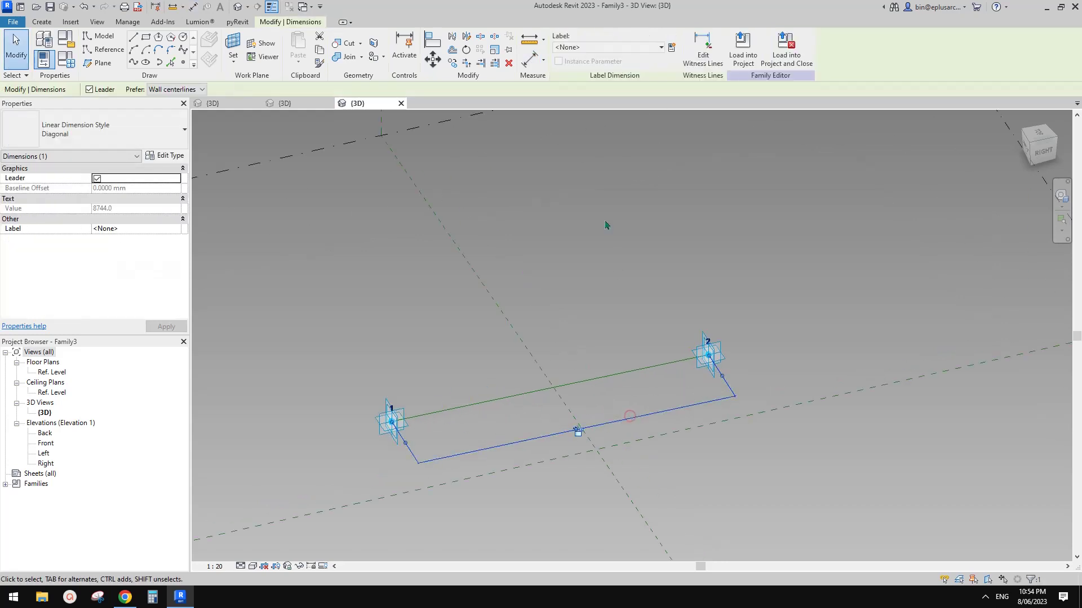
Label the dimension between the adaptive points with a new instance reporting parameter named RP.
left_click(672, 50)
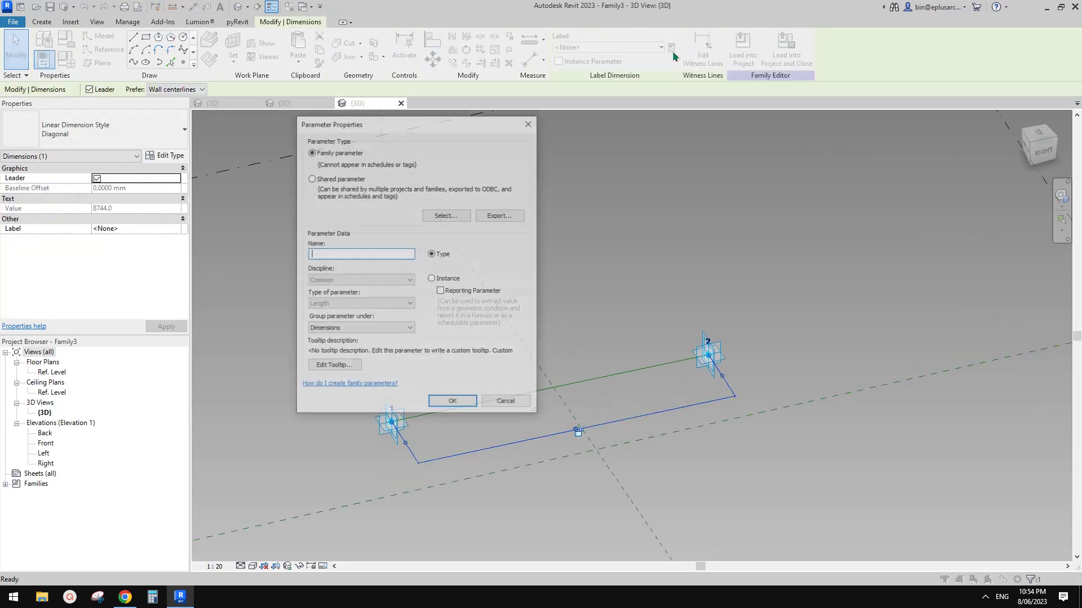
type("RP")
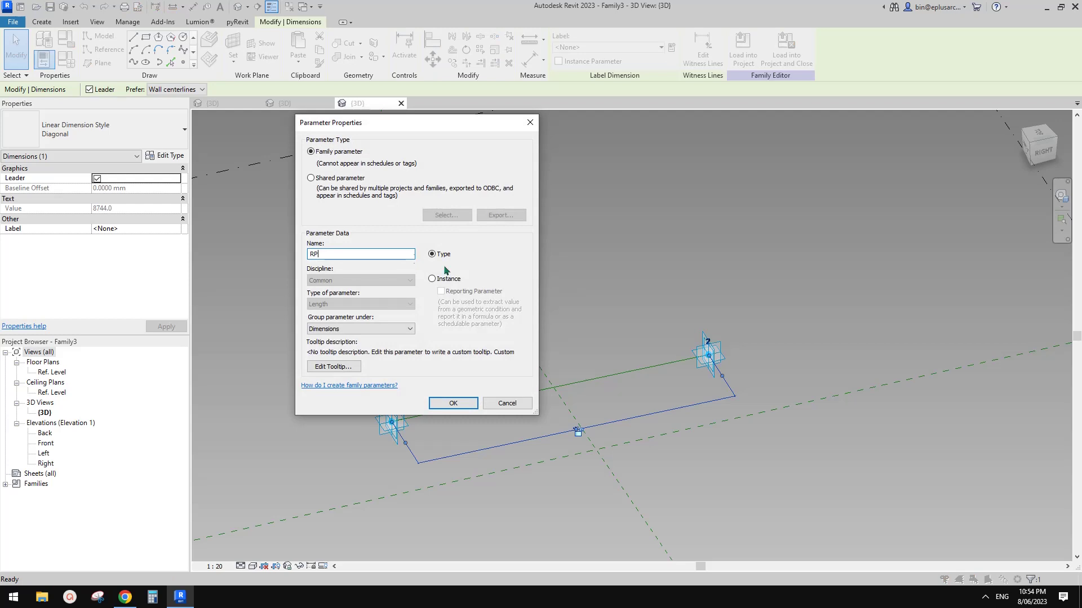
left_click(432, 279)
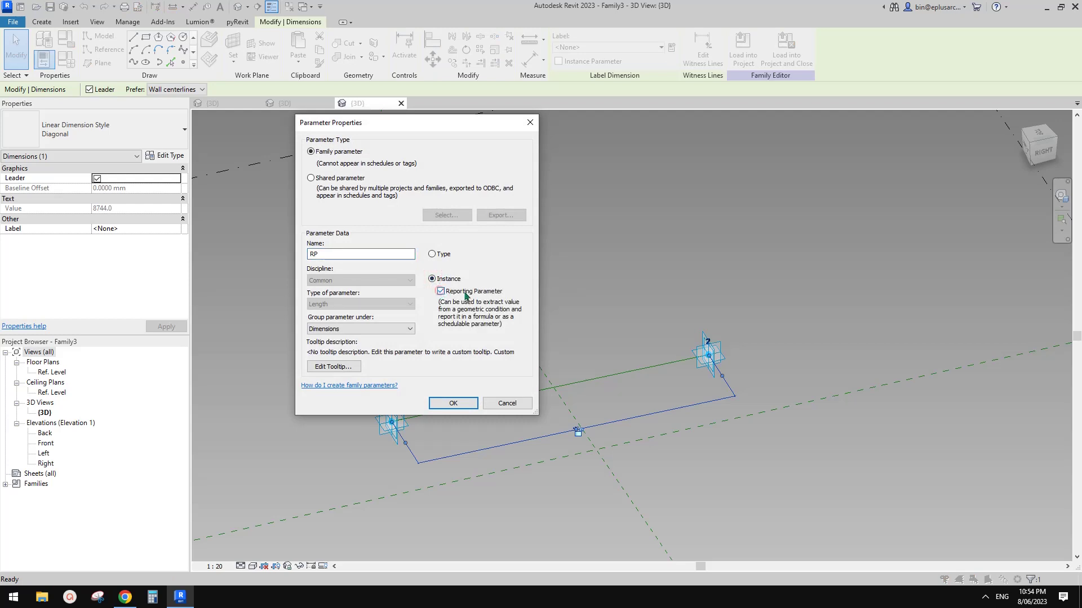
left_click(453, 403)
left_click(559, 375)
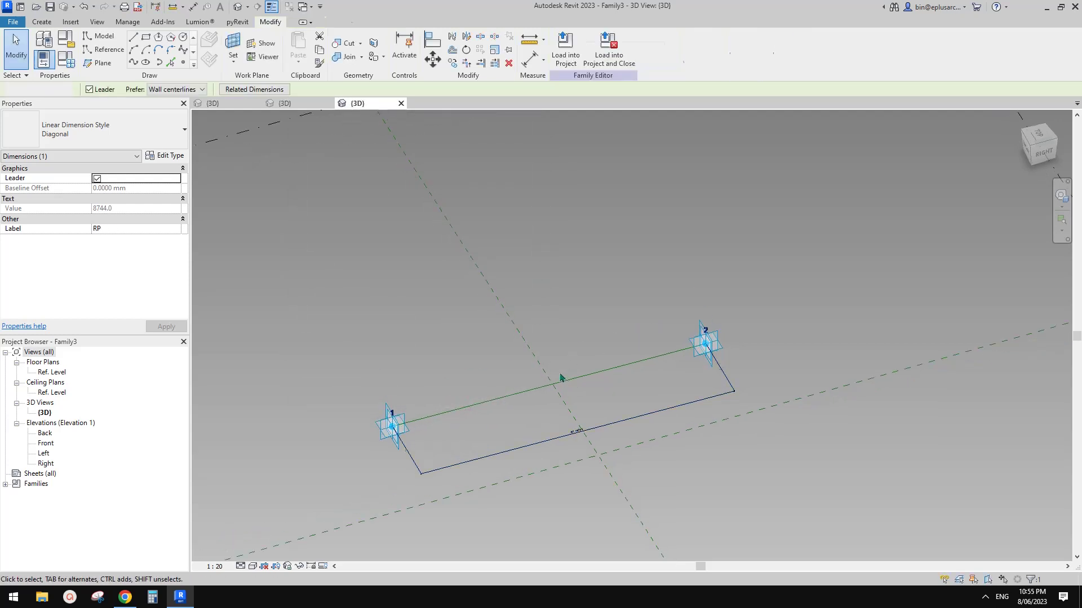
Place a reference point at the midpoint of the reference line between the two adaptive points.
middle_click_drag(559, 376, 432, 355, "shift")
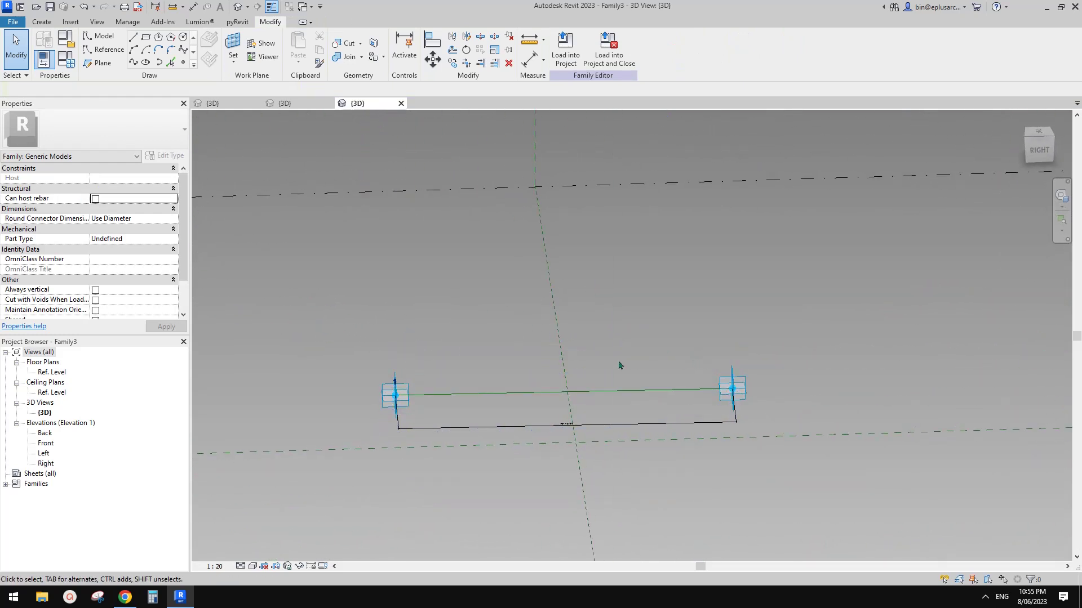
middle_click_drag(619, 365, 640, 362, "shift")
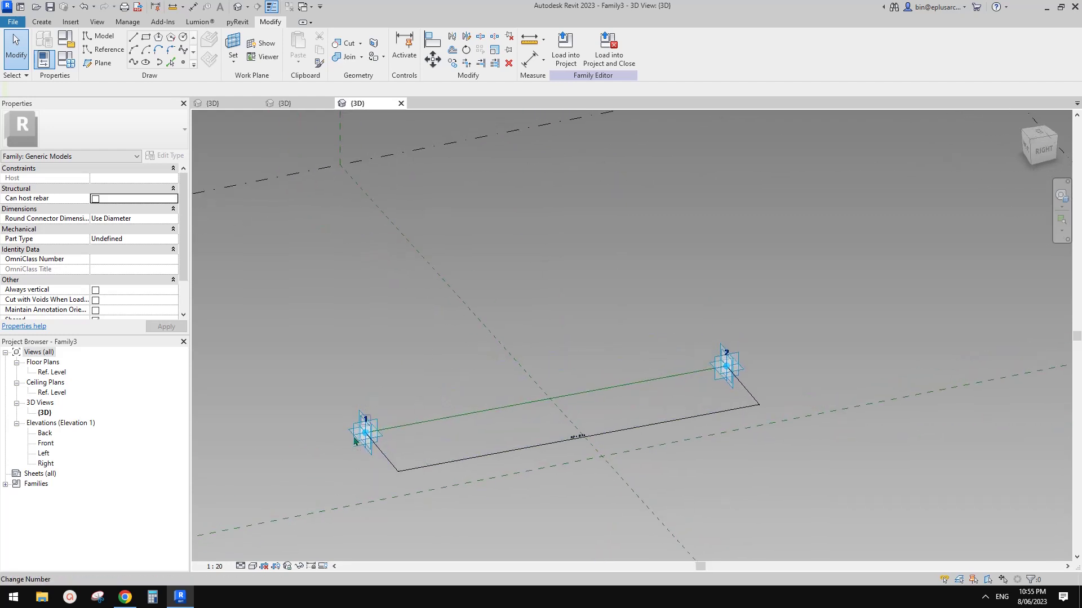
middle_click_drag(441, 376, 439, 374, "shift")
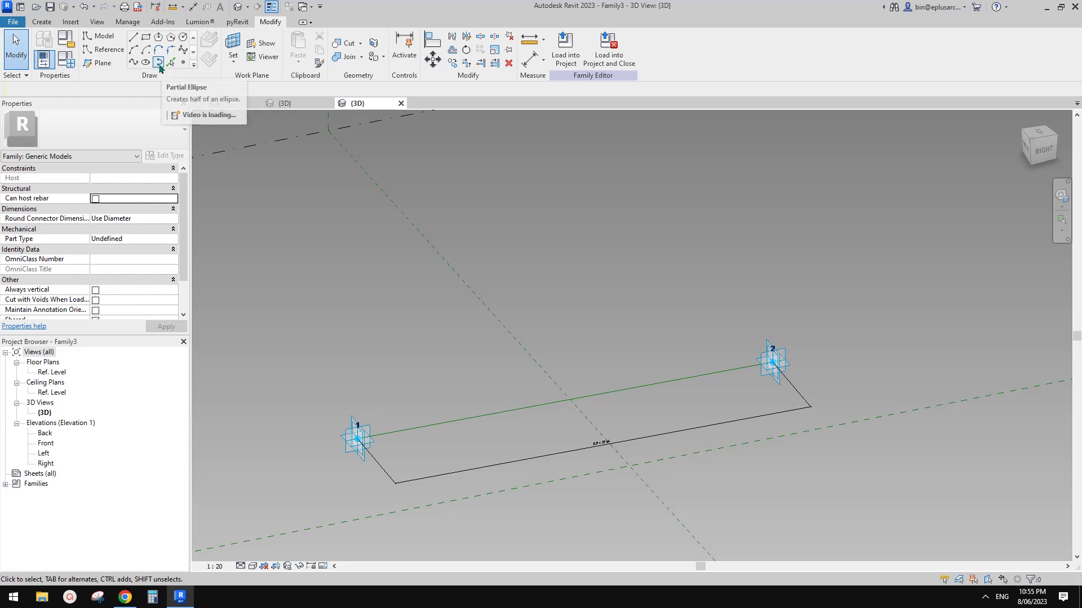
middle_click_drag(529, 353, 515, 373, "shift")
middle_click_drag(338, 196, 307, 204, "shift")
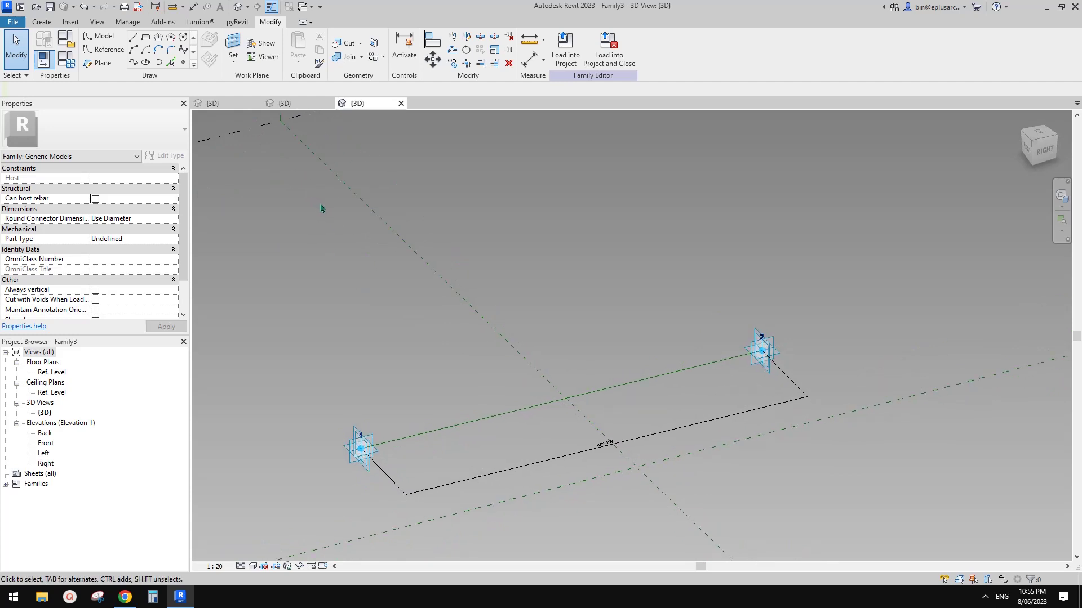
left_click(184, 63)
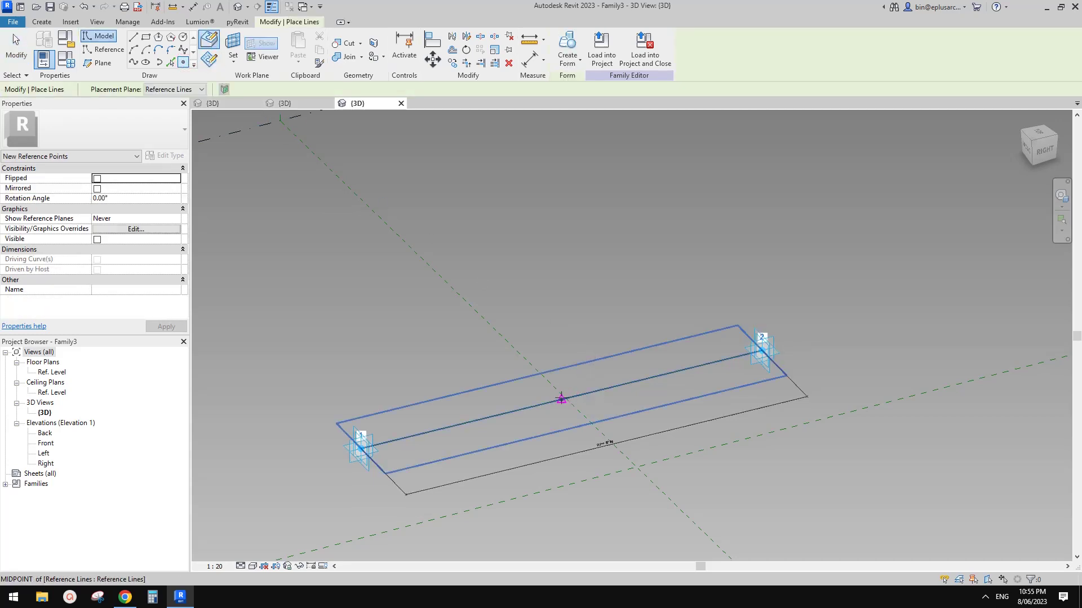
left_click(561, 399)
key("Escape")
key("Escape")
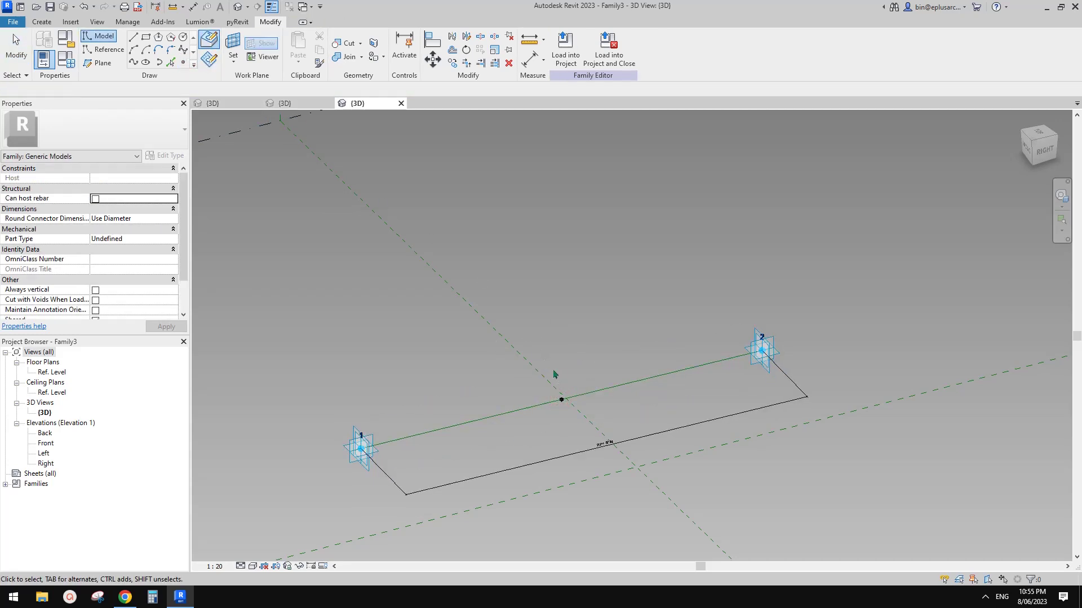
Set the midpoint's reference planes to always show and turn off showing only the normal reference plane.
left_click(577, 419)
left_click(130, 218)
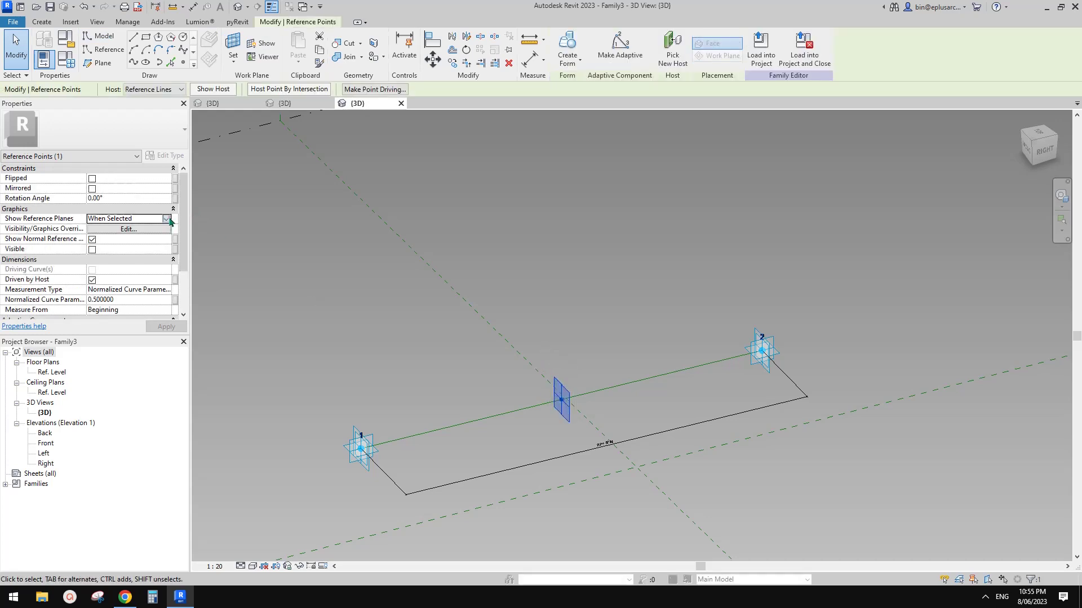
left_click(167, 218)
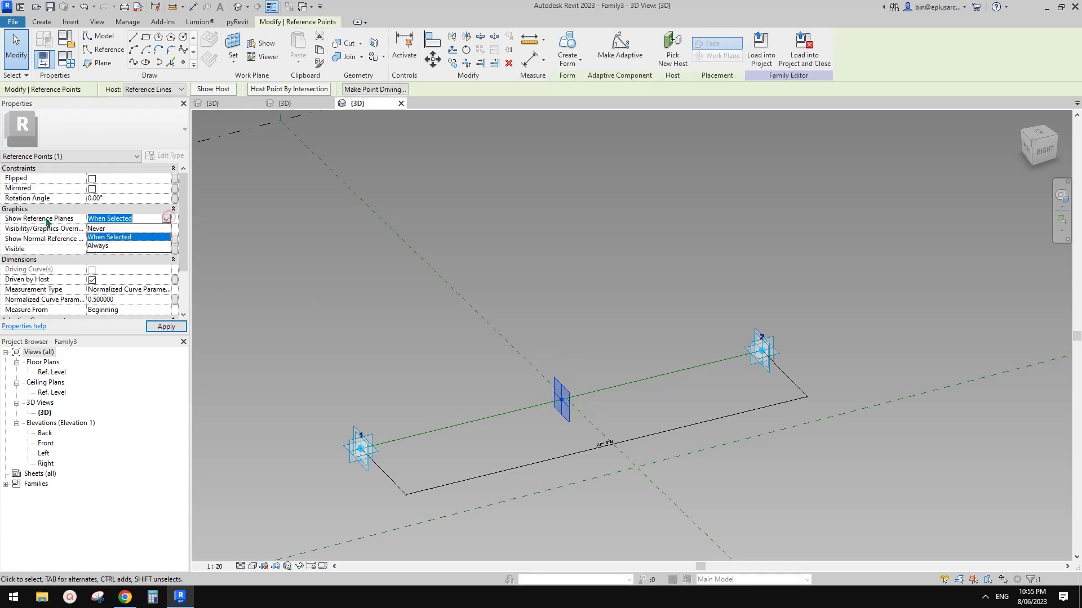
left_click(105, 245)
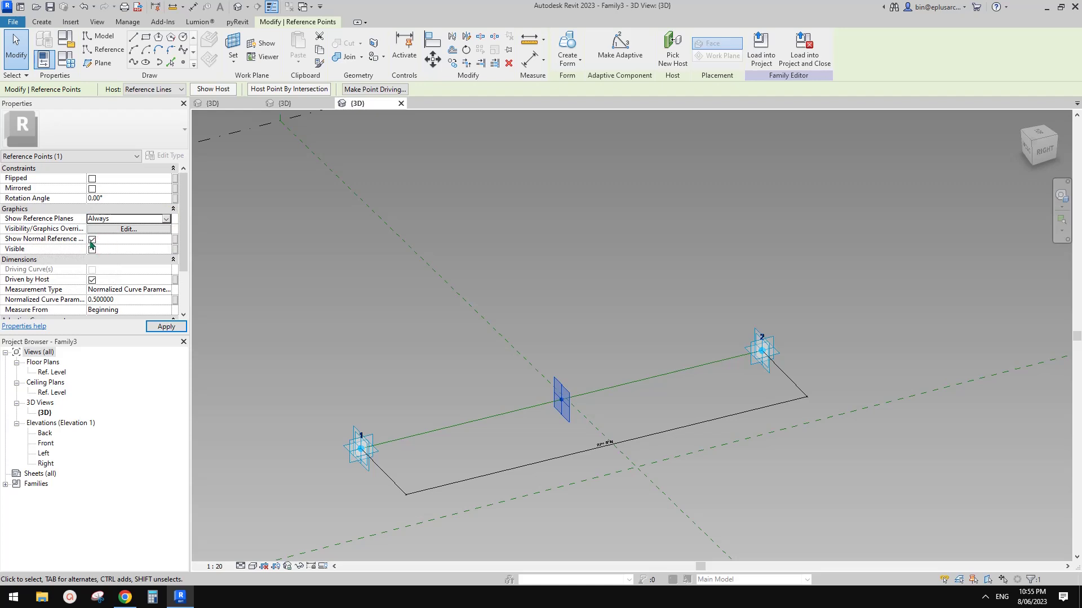
left_click(92, 241)
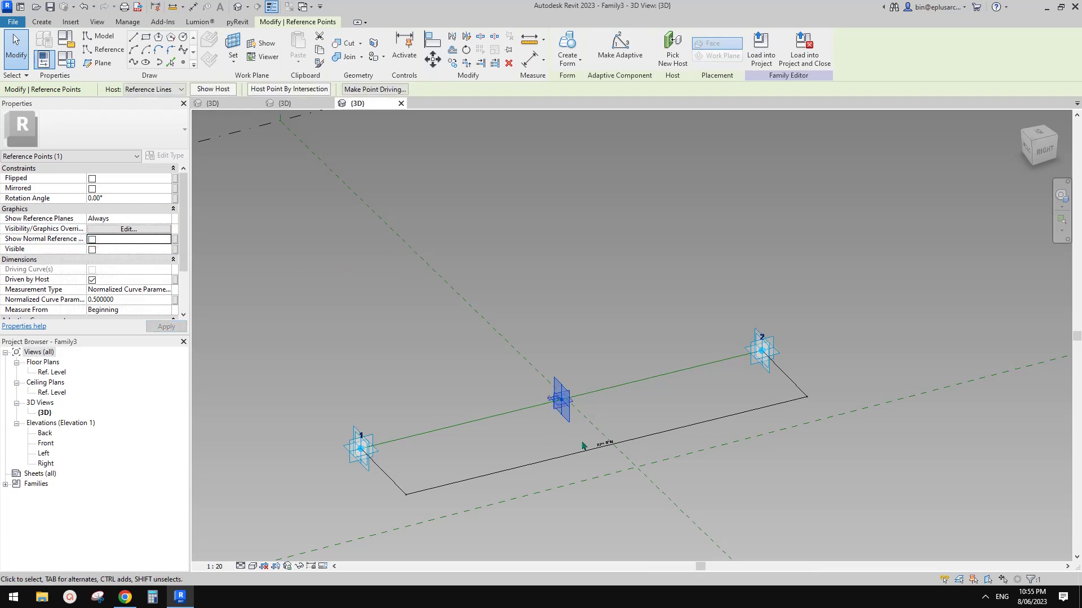
middle_click_drag(584, 446, 615, 424, "shift")
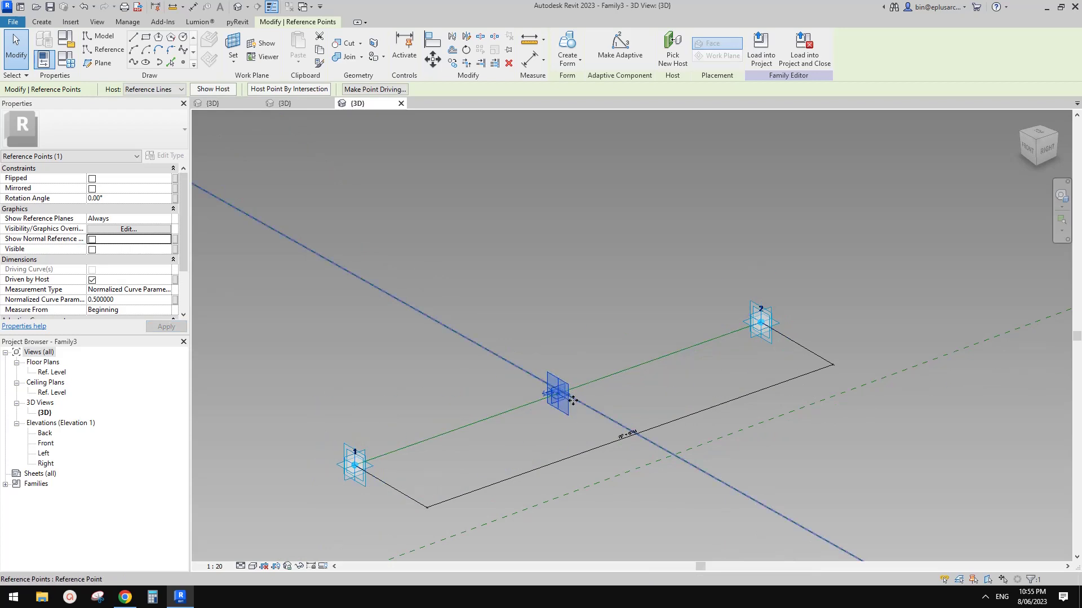
middle_click_drag(564, 395, 592, 385, "shift")
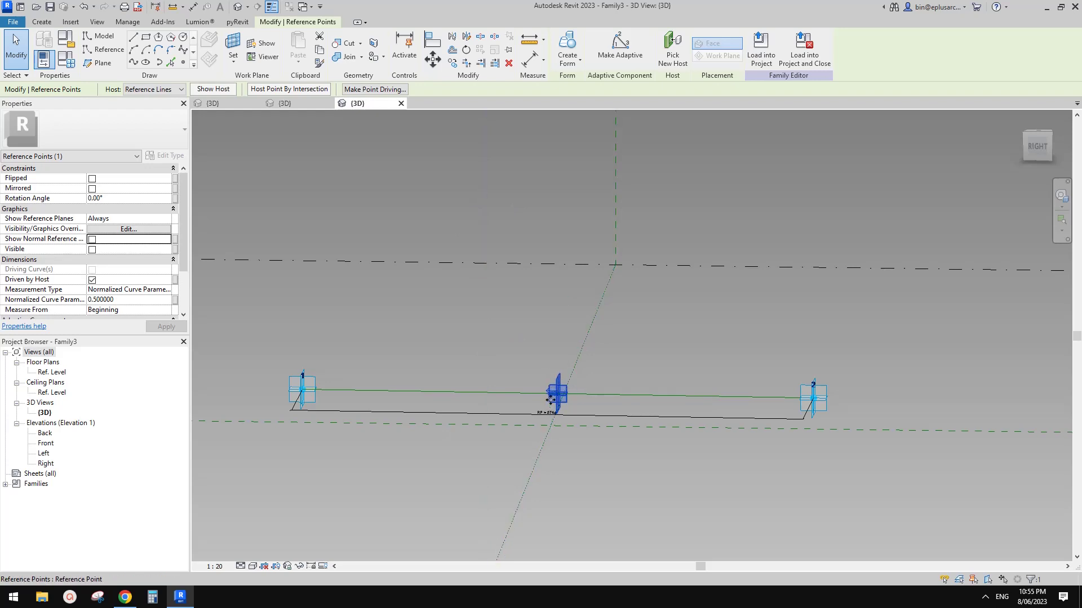
middle_click_drag(569, 386, 698, 406, "shift")
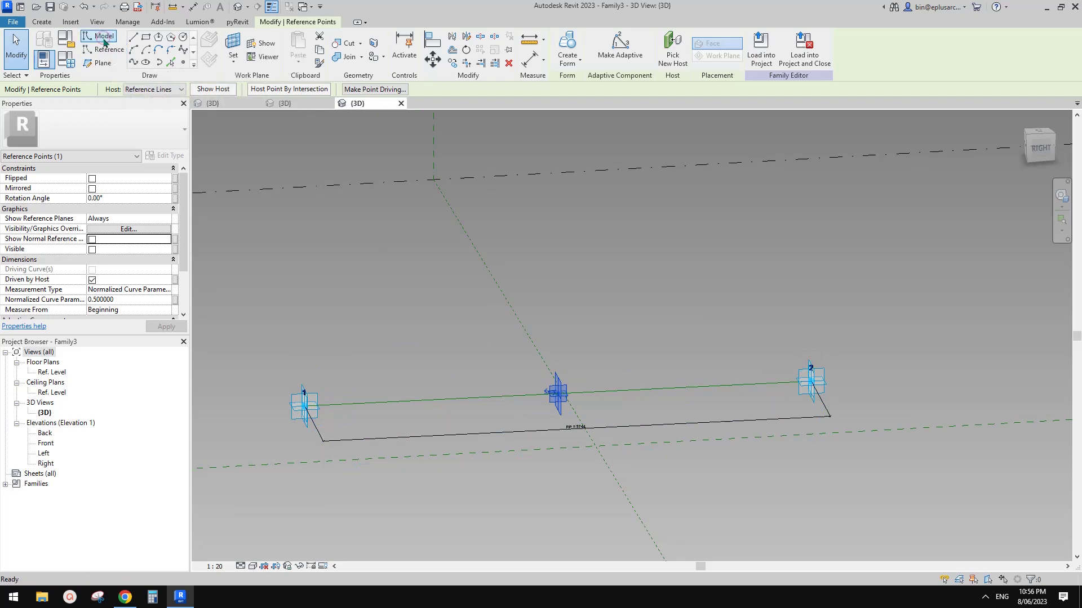
Draw a model-line partial ellipse about 800 mm high from point 1 to point 2, on the midpoint's vertical plane along the reference line.
left_click(103, 38)
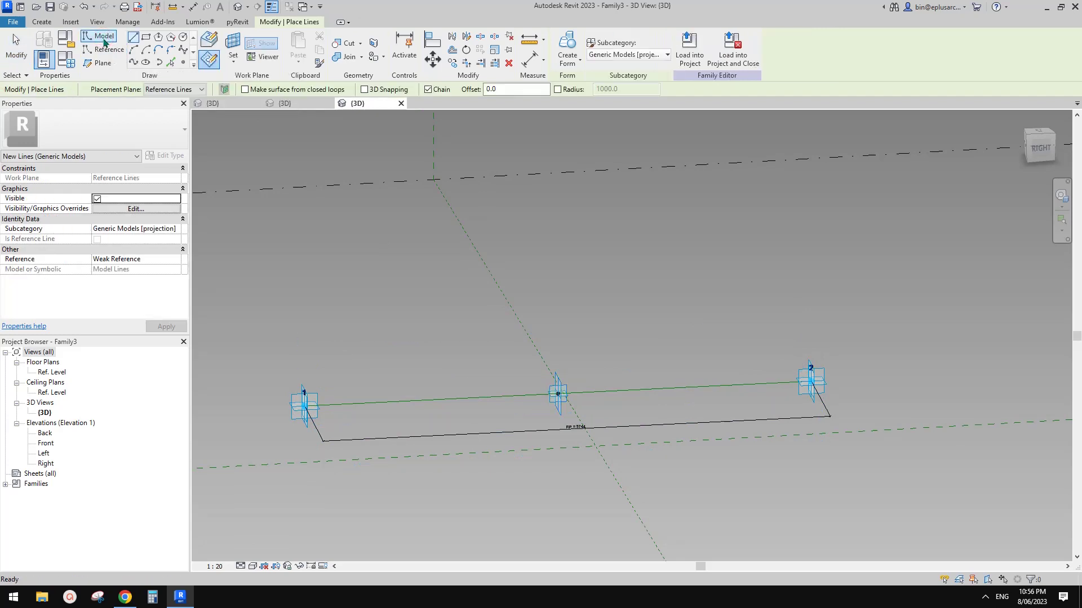
left_click(159, 63)
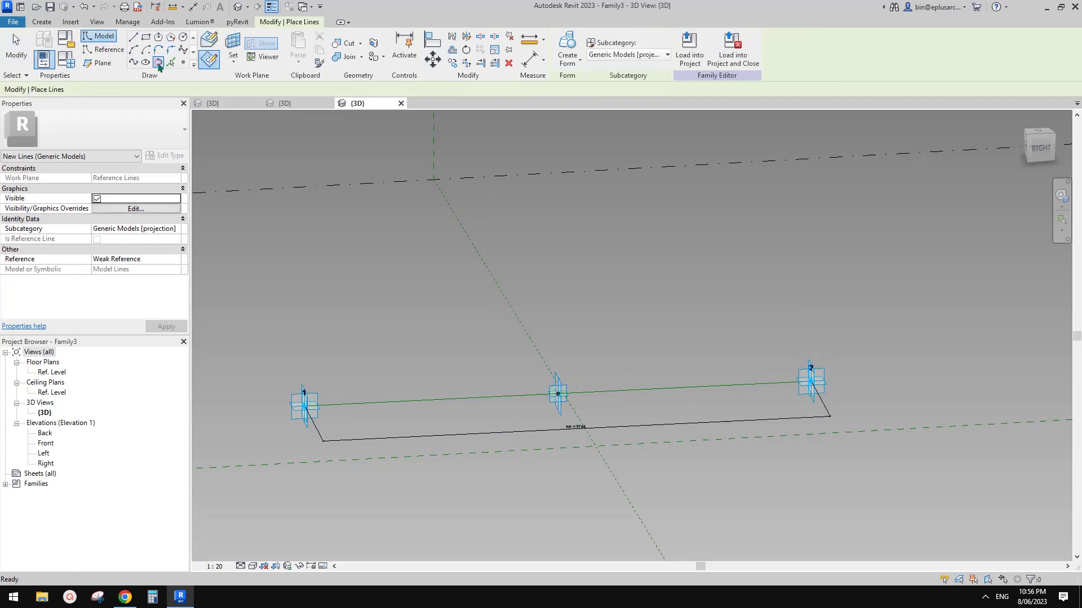
left_click(234, 45)
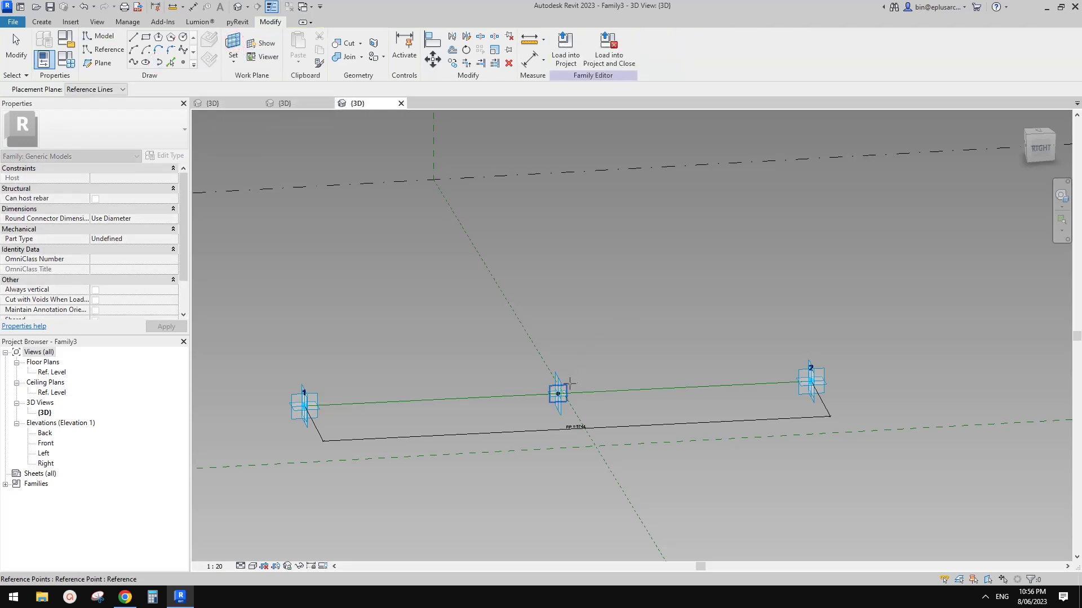
left_click(557, 394)
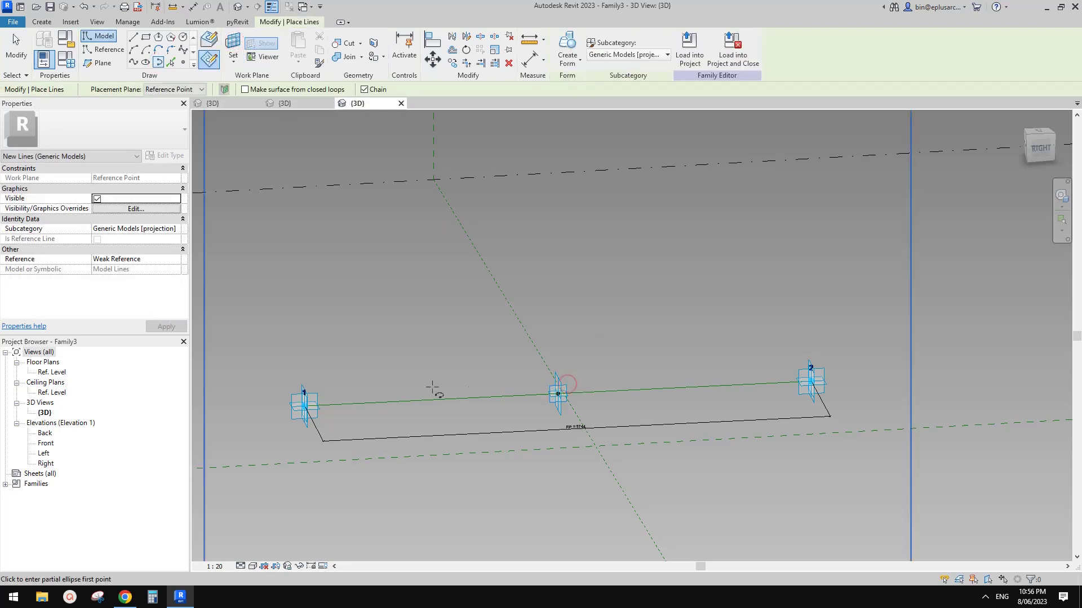
left_click(309, 414)
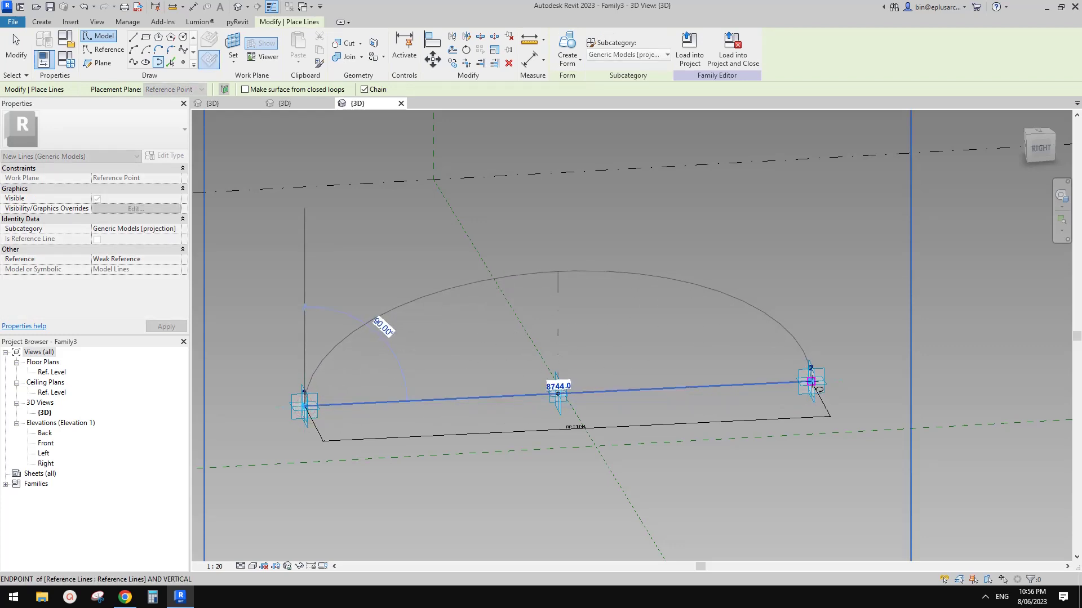
left_click(812, 382)
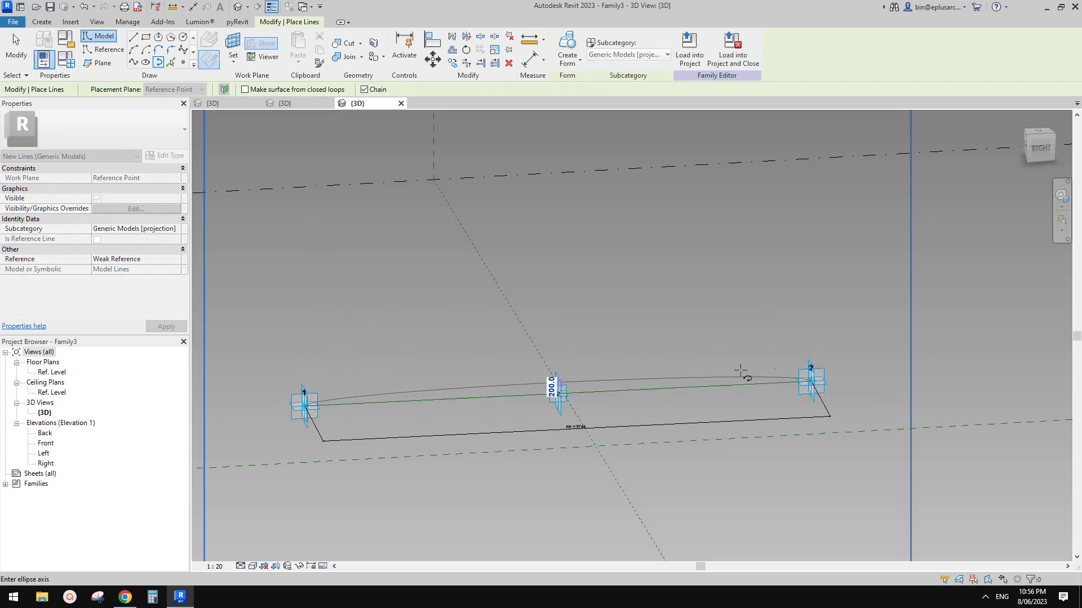
left_click(615, 348)
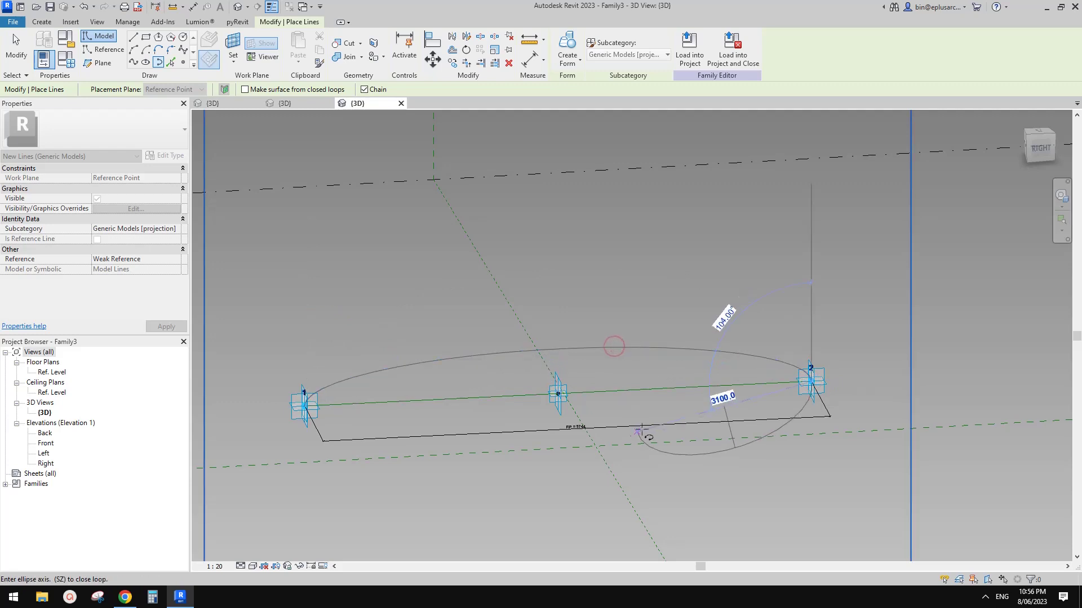
key("Escape")
key("Escape")
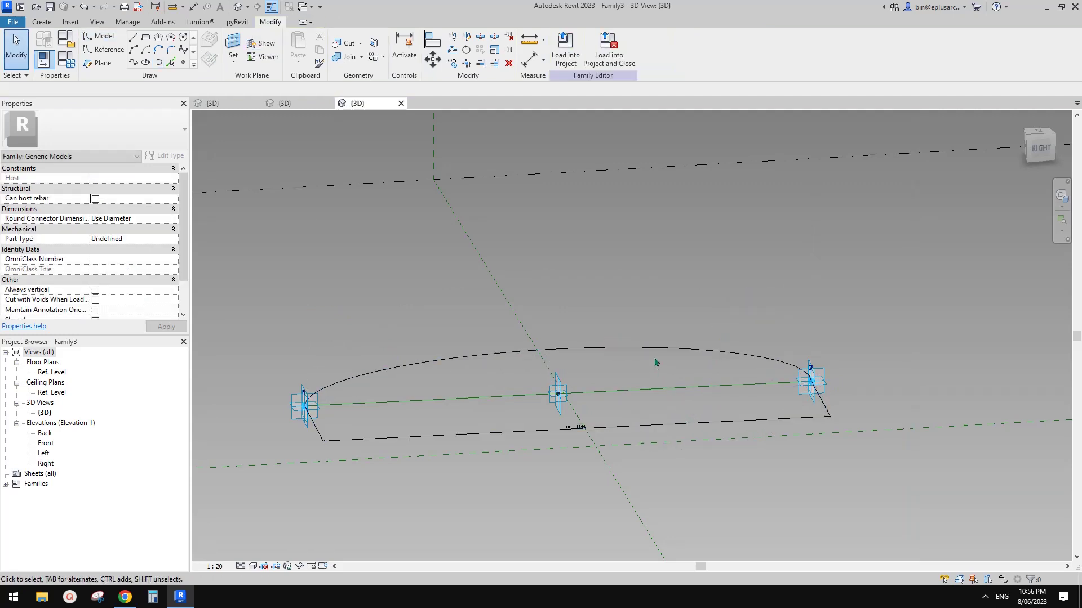
Make the half ellipse's temporary height and half-length dimensions permanent.
left_click(652, 349)
middle_click_drag(652, 349, 632, 372, "shift")
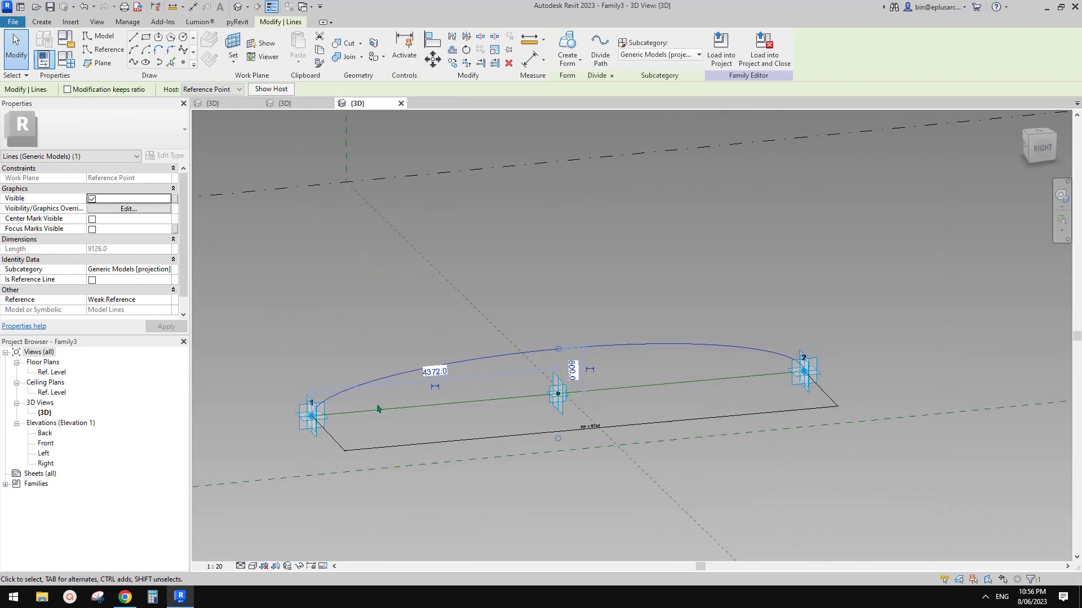
left_click(590, 370)
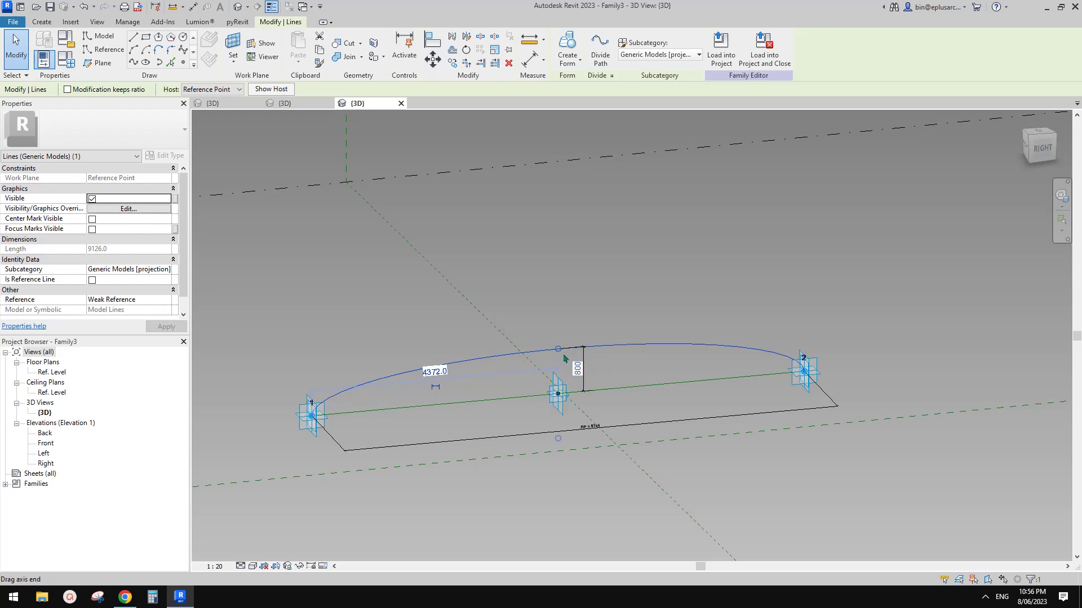
left_click(436, 389)
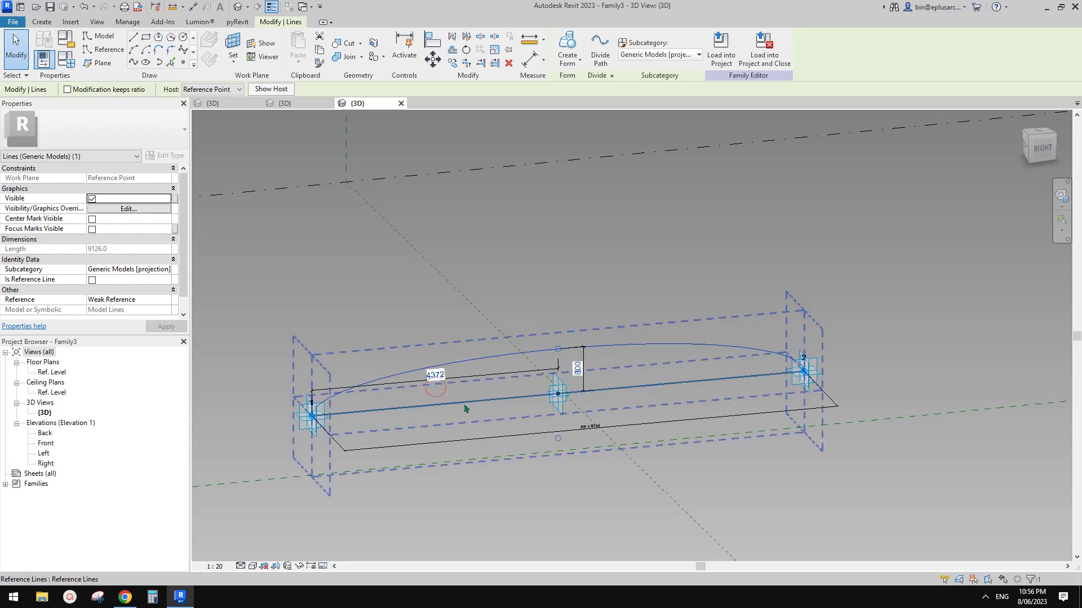
key("Escape")
middle_click_drag(540, 386, 559, 394, "shift")
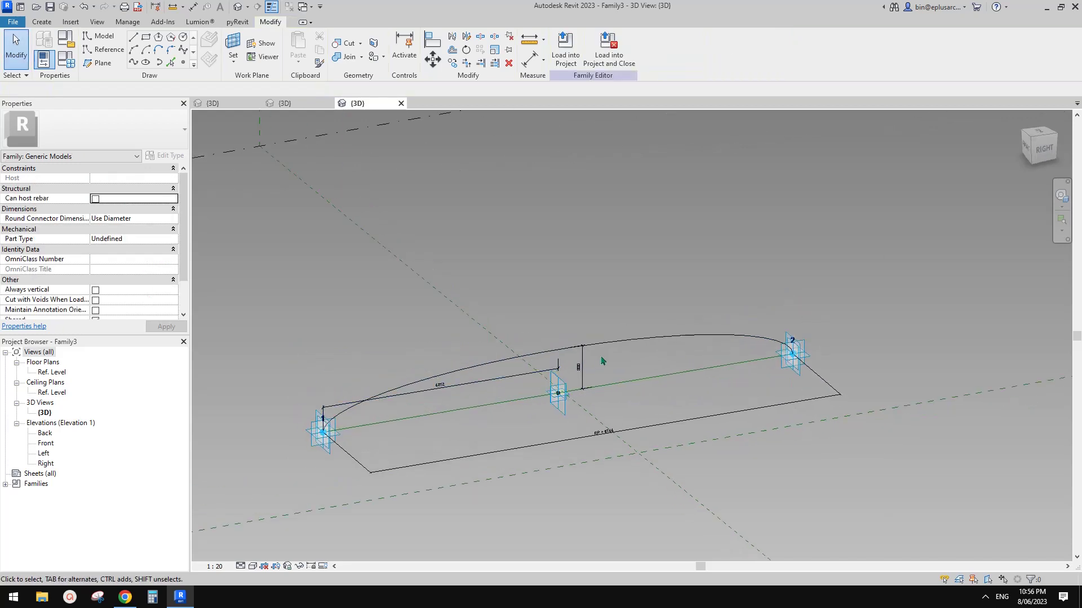
Label the half ellipse's height dimension with a new instance parameter named H.
left_click(583, 365)
left_click(671, 43)
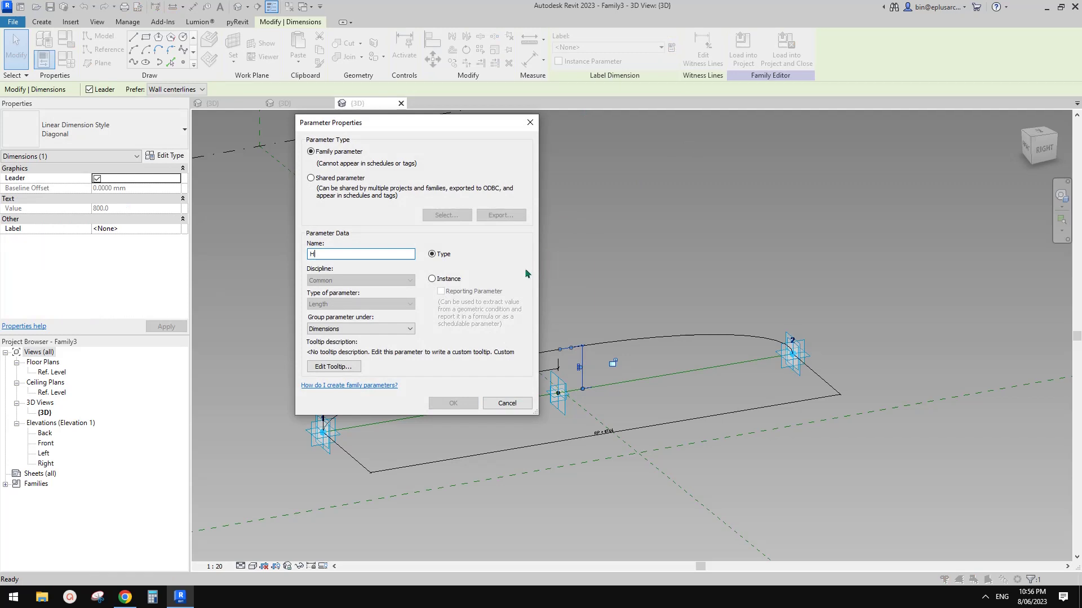
type("H")
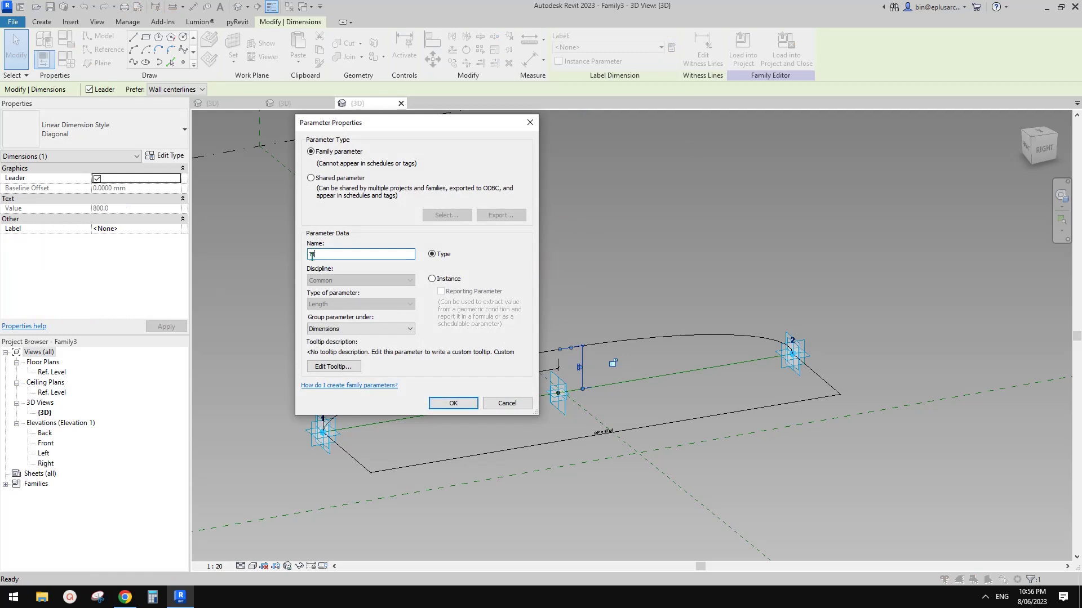
left_click(432, 280)
left_click(455, 403)
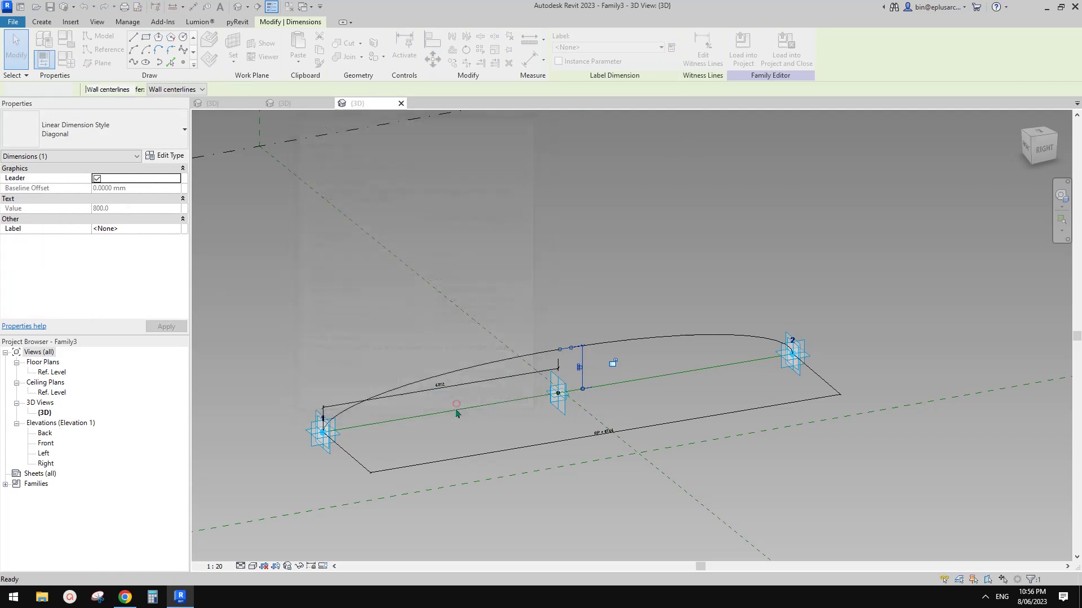
Label the half ellipse's half-length dimension with a new instance parameter named HW.
scroll(556, 376, "up", 2)
key("Escape")
middle_click_drag(546, 387, 570, 376)
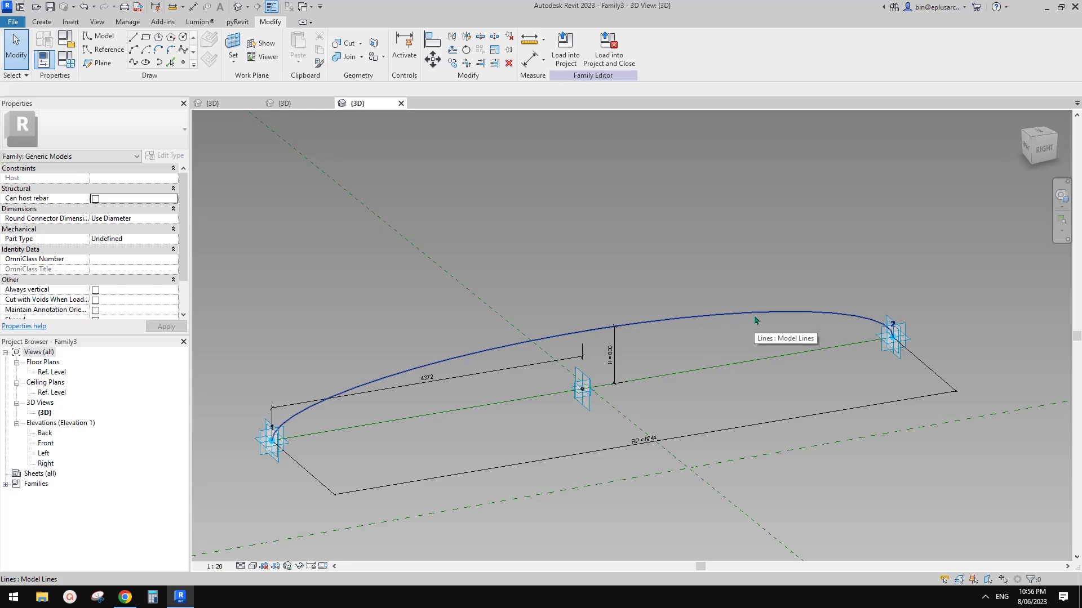
middle_click_drag(462, 300, 526, 275)
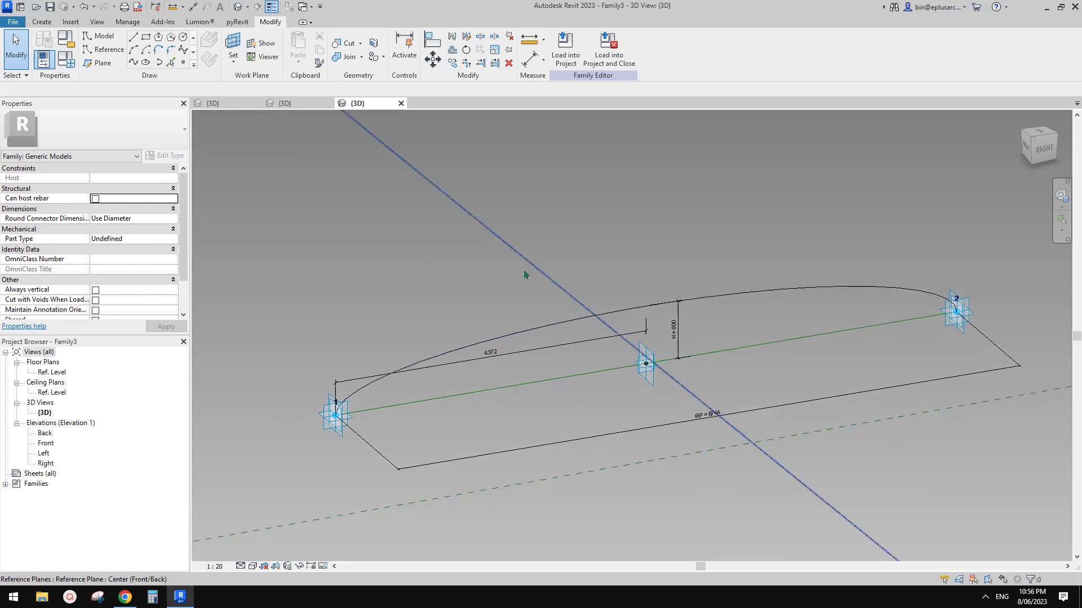
left_click(499, 359)
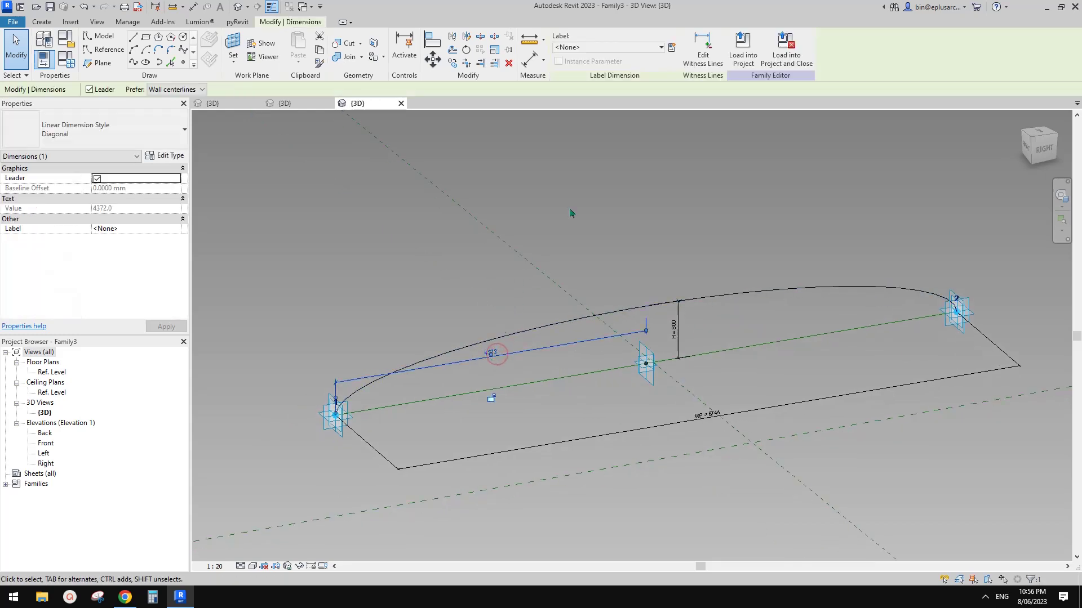
left_click(672, 47)
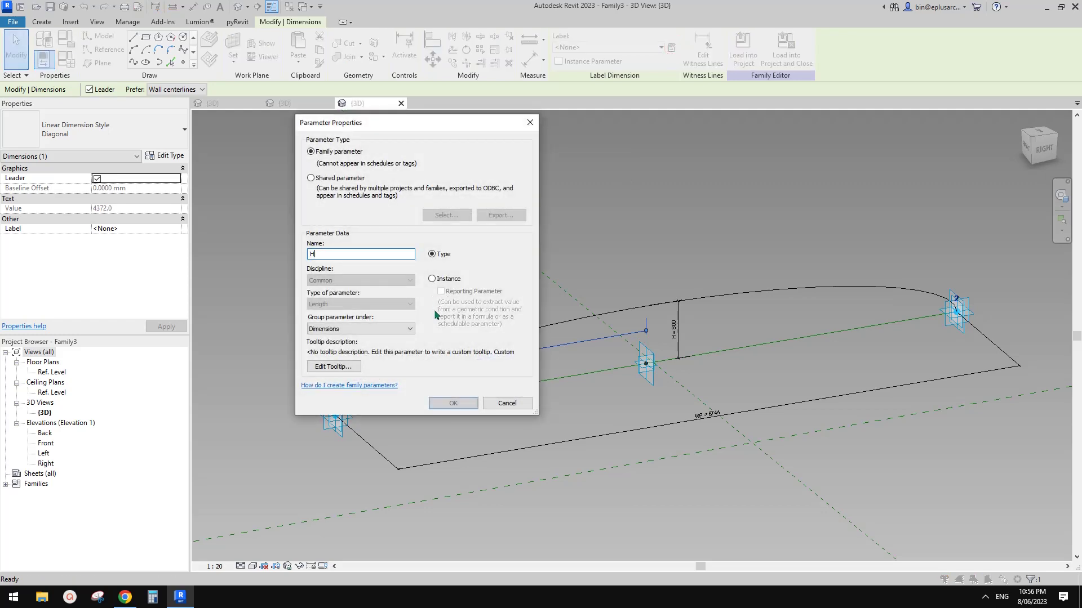
left_click(432, 280)
left_click(452, 404)
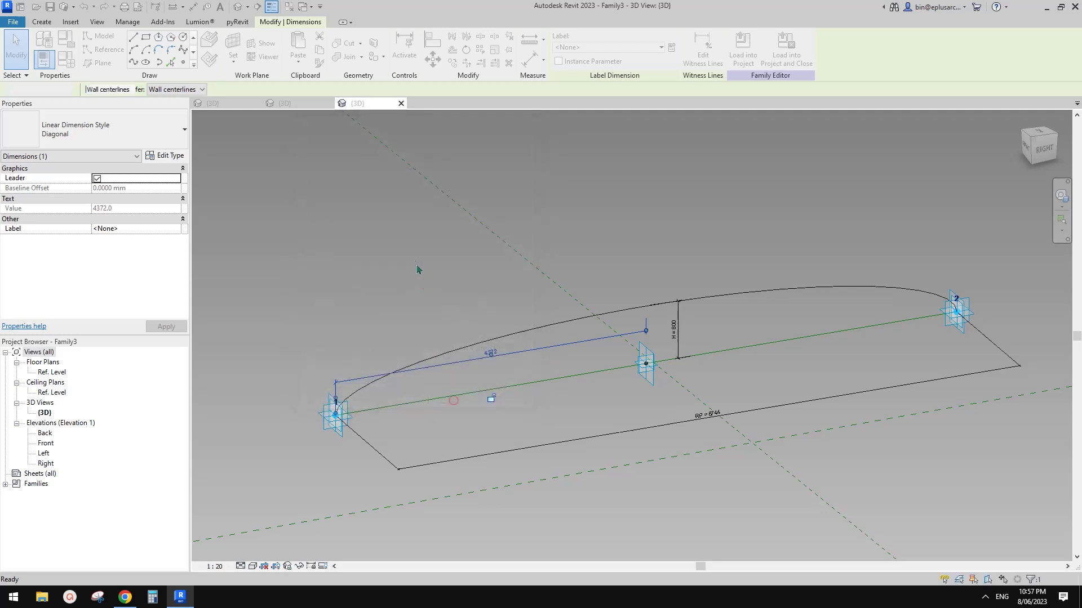
Drive the HW parameter with the formula RP / 2 in the family types.
left_click(68, 60)
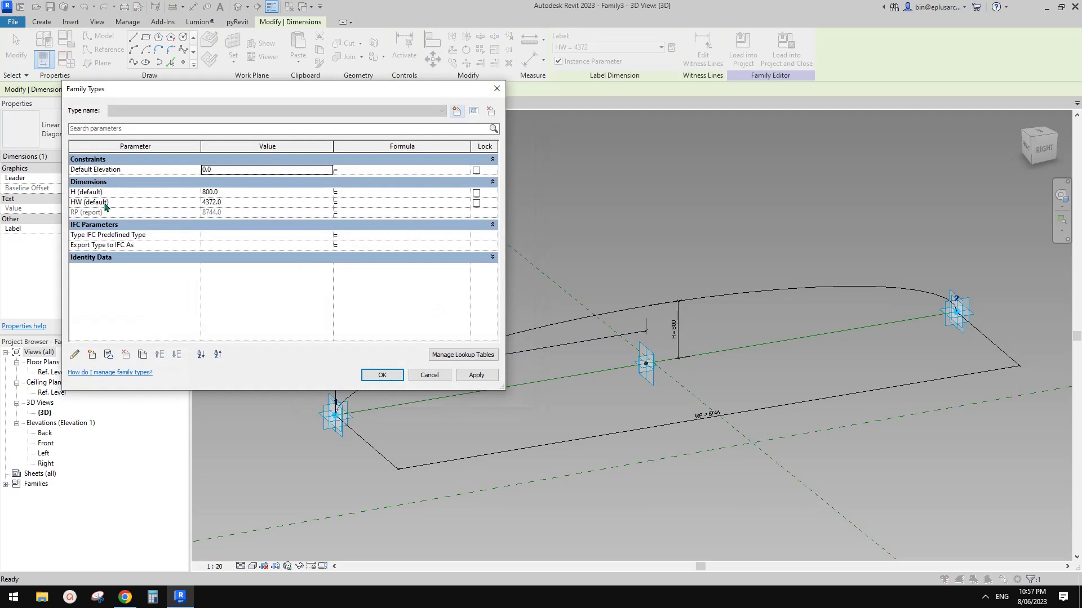
left_click(345, 203)
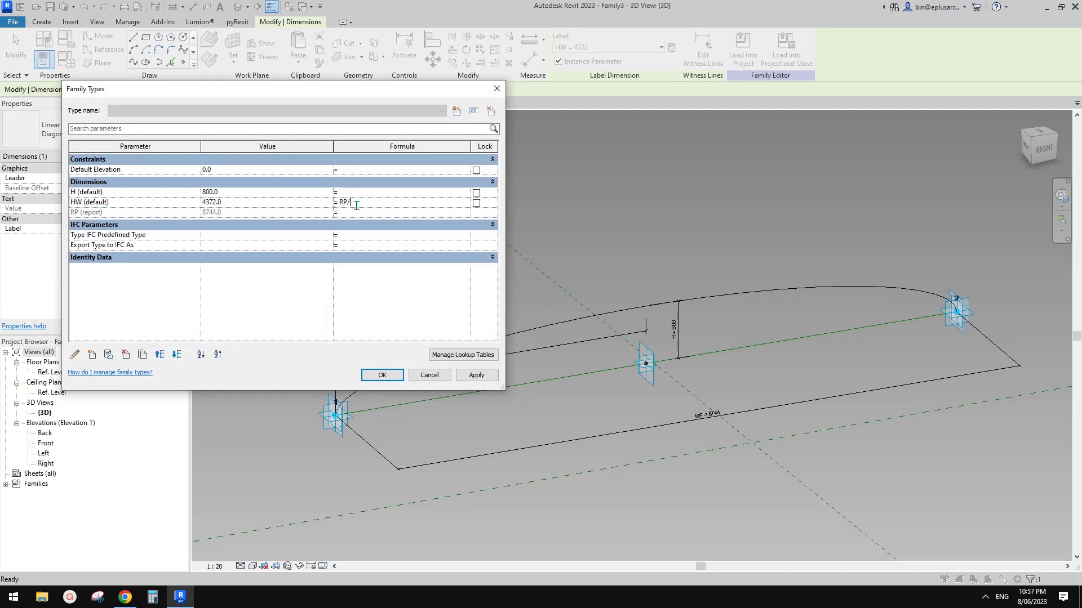
left_click(383, 375)
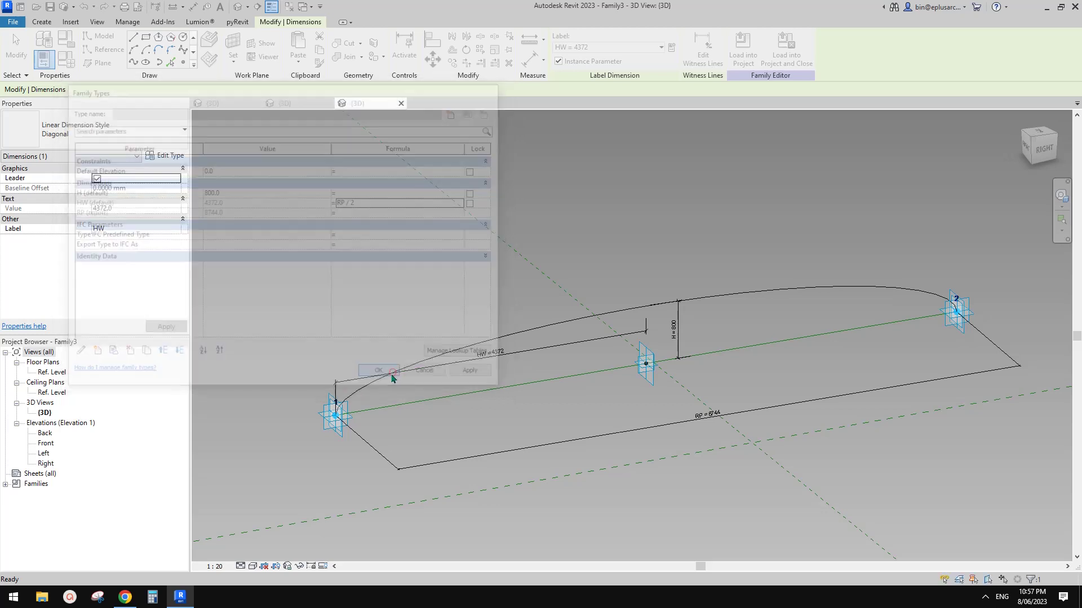
Set the arch height parameter H to 500 mm in the family types.
mouse_move(583, 339)
middle_mouse_down("shift")
mouse_move(550, 353)
mouse_move(591, 357)
middle_mouse_up("shift")
scroll(557, 350, "down", 1)
left_click(70, 67)
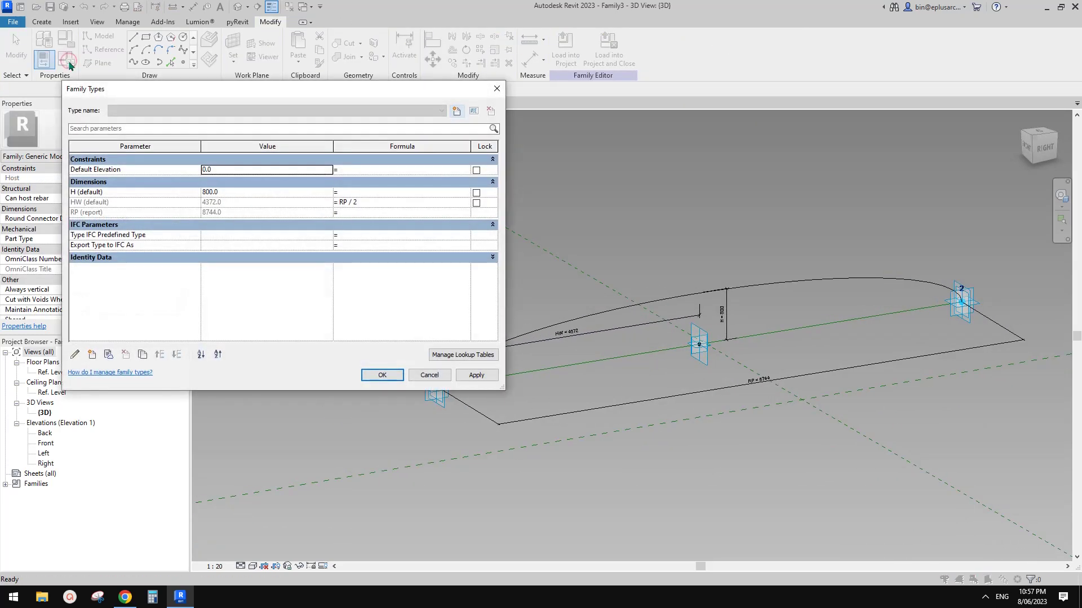
left_click(236, 193)
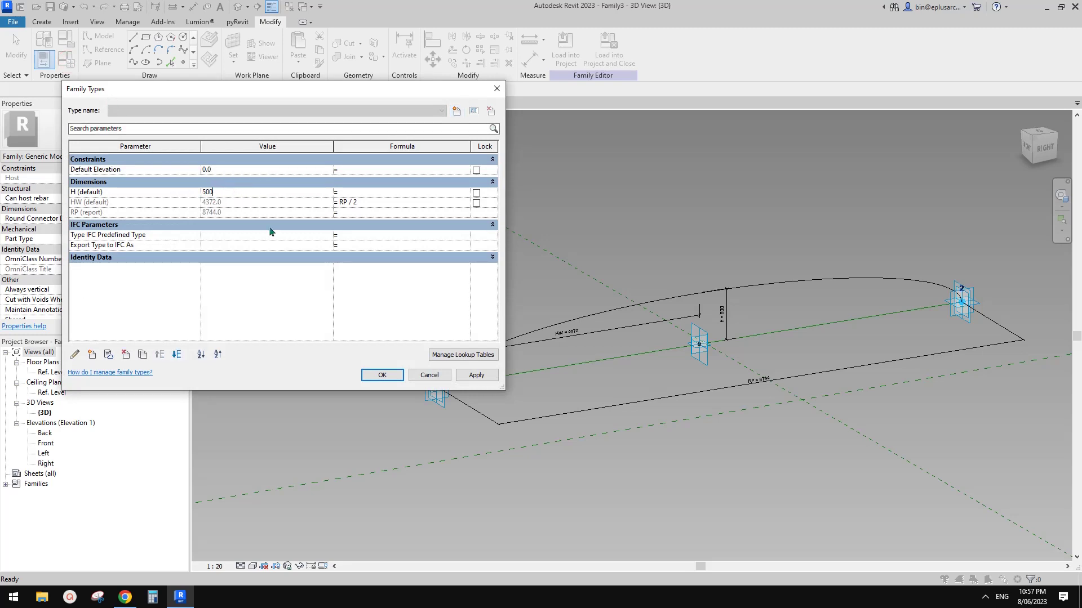
left_click(479, 378)
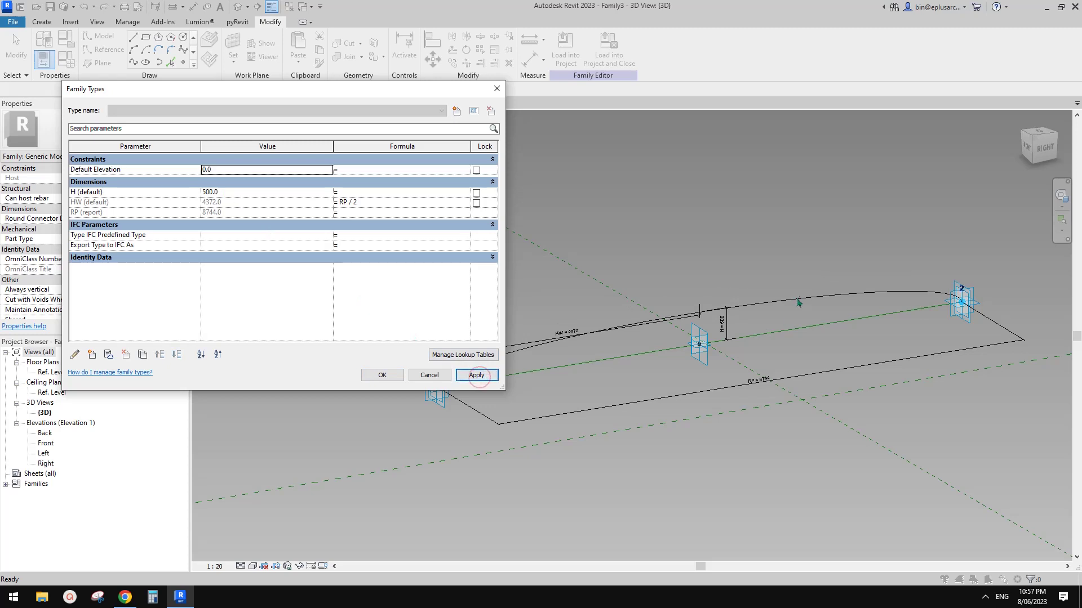
left_click(383, 376)
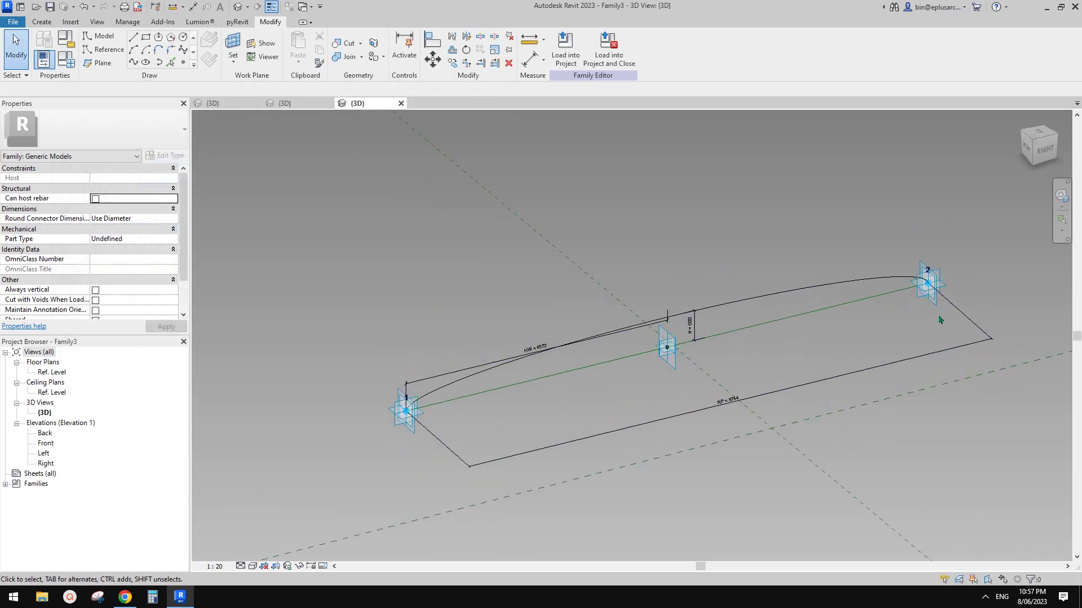
Move adaptive point 2 outward to flex the arch to a span of about 9200 mm.
left_click(929, 288)
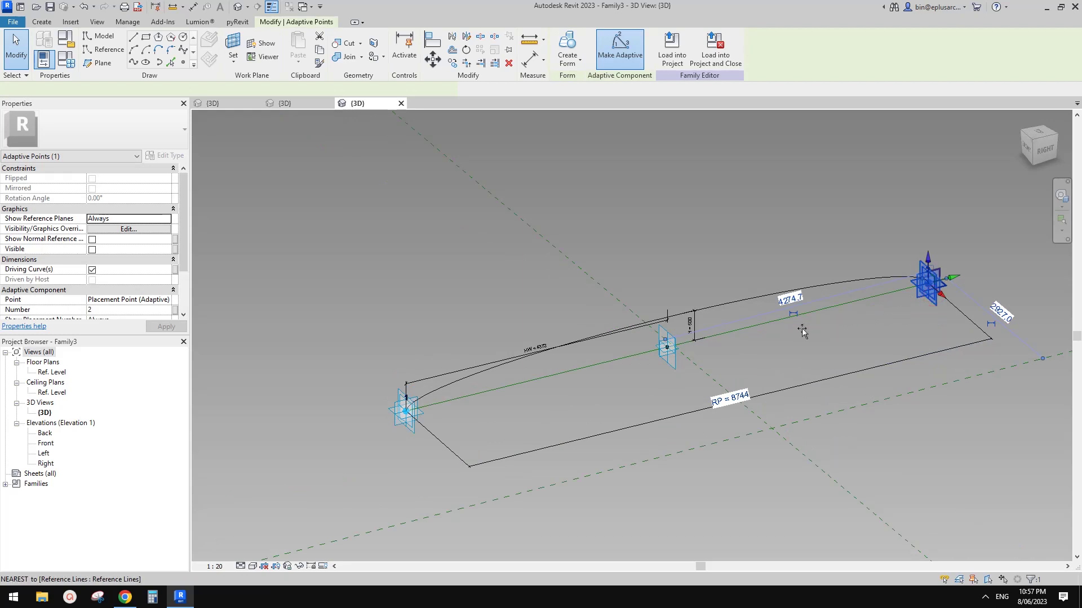
left_click_drag(801, 331, 700, 353)
left_click_drag(633, 368, 943, 299)
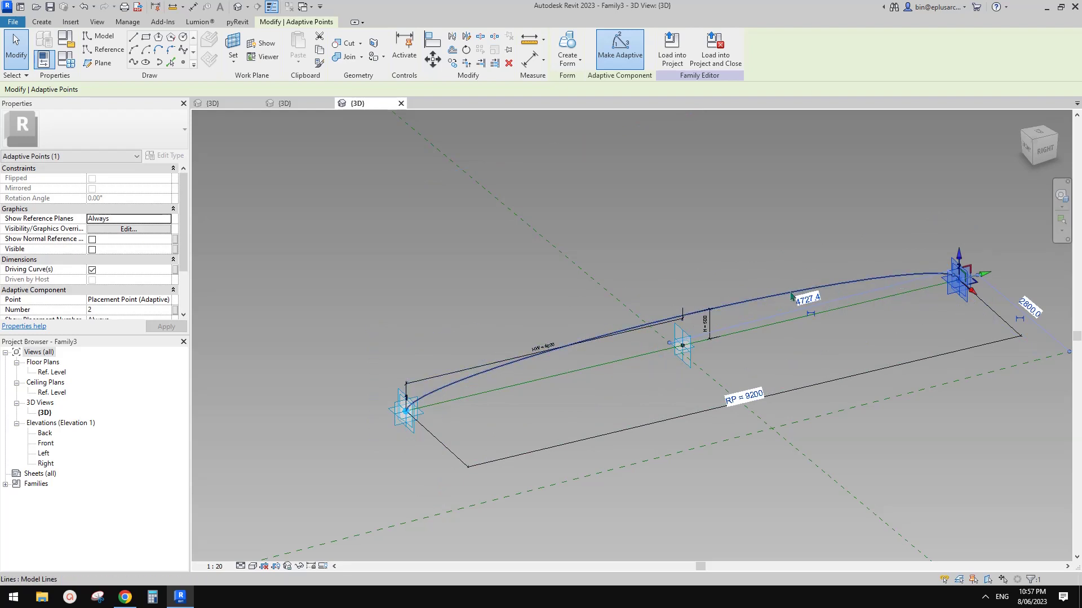
scroll(811, 304, "down", 1)
middle_click_drag(812, 304, 804, 327, "shift")
key("Escape")
scroll(803, 327, "up", 2)
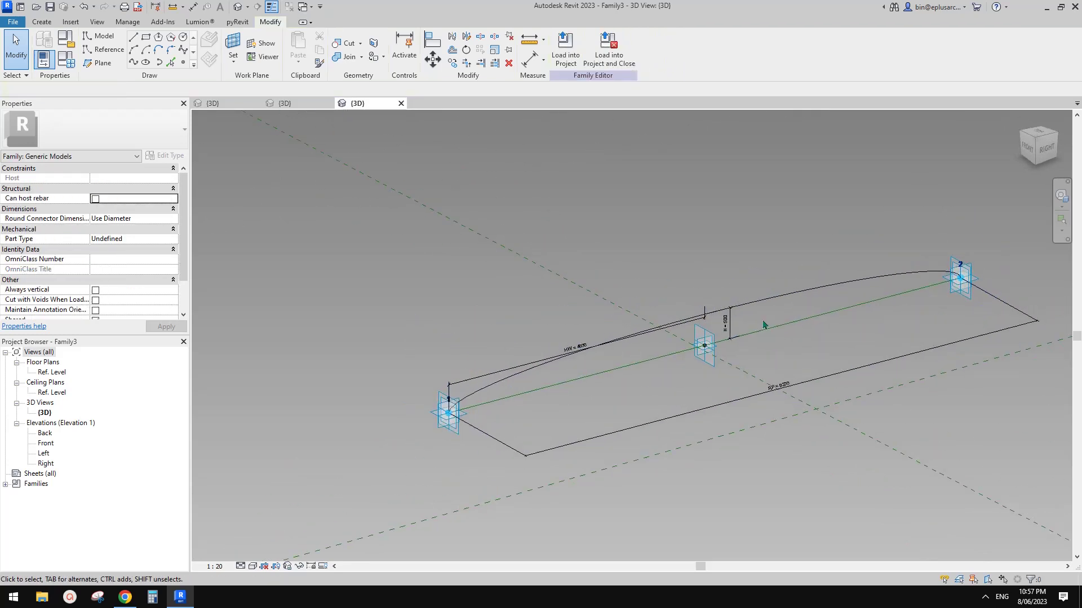
middle_click_drag(814, 287, 806, 308, "shift")
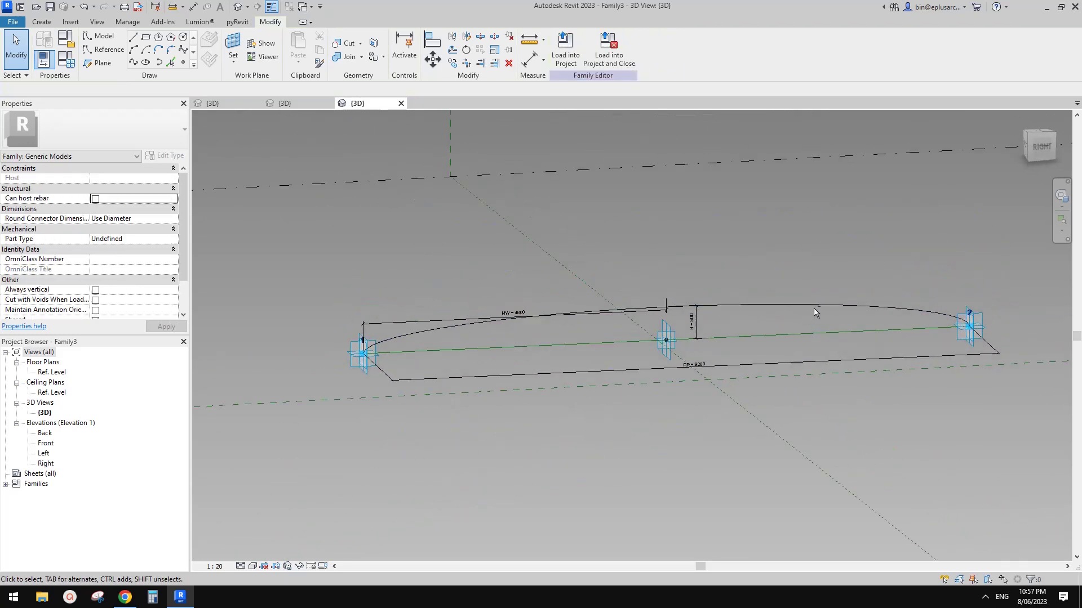
Review the roof mass, the triangular panel family and the station's reference photo, and return to the arch family.
left_click(287, 106)
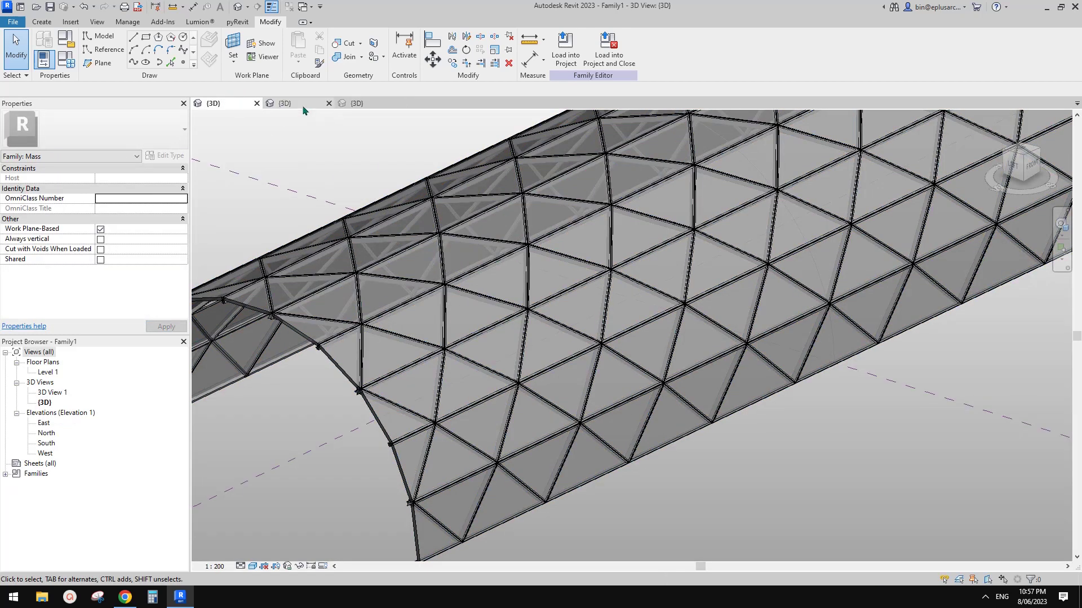
left_click(302, 104)
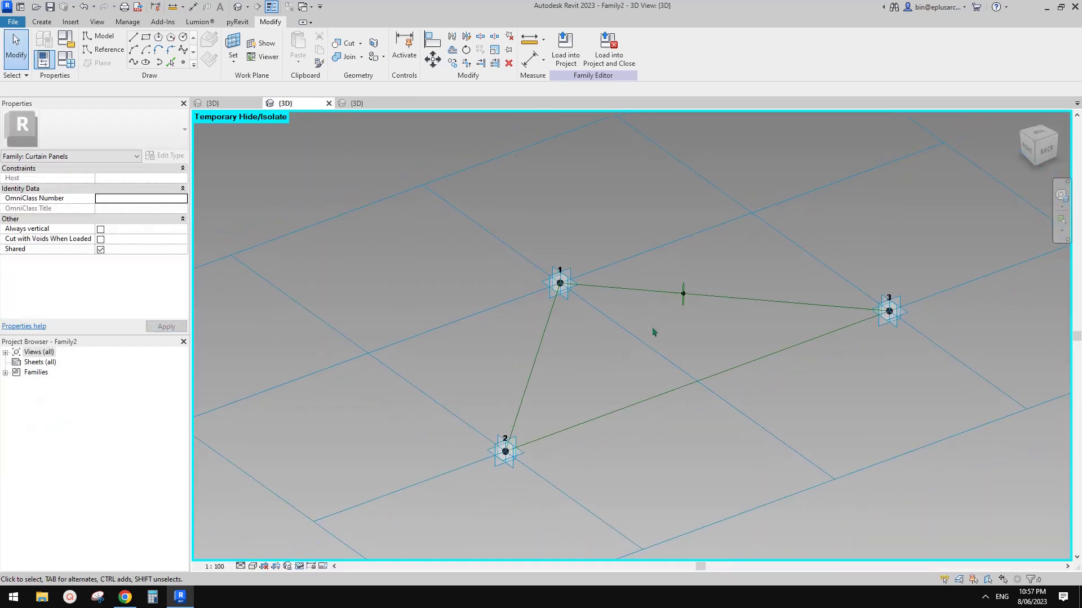
middle_click_drag(652, 332, 718, 312, "shift")
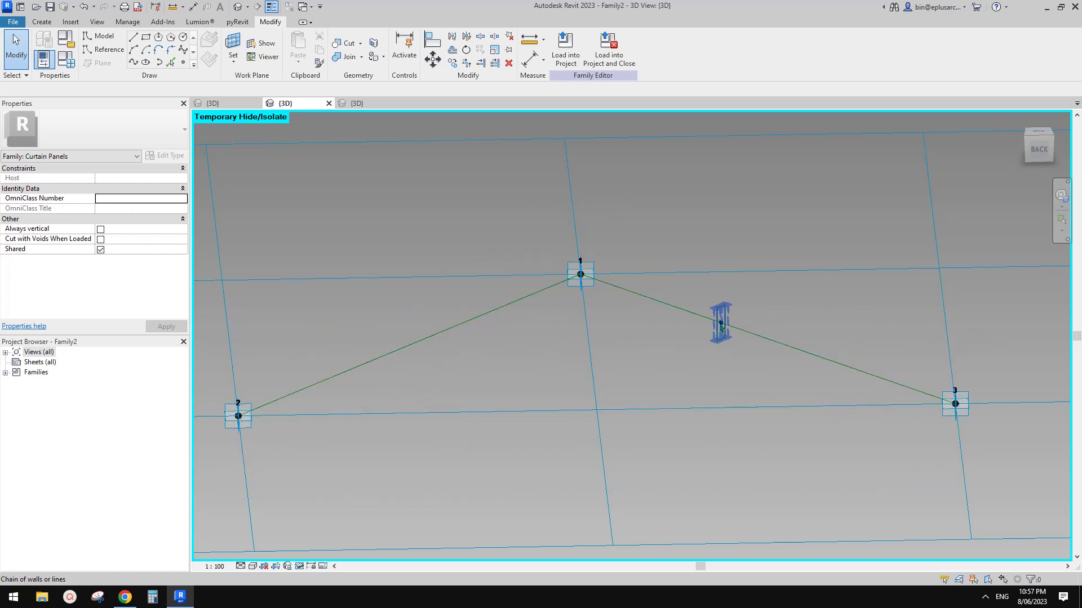
left_click(125, 597)
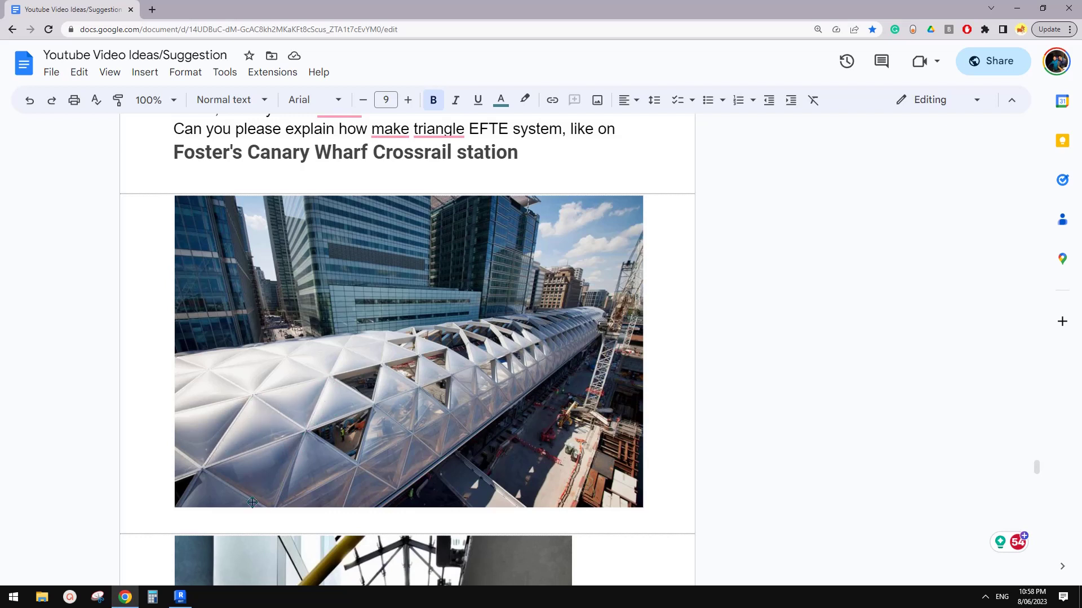
left_click(185, 595)
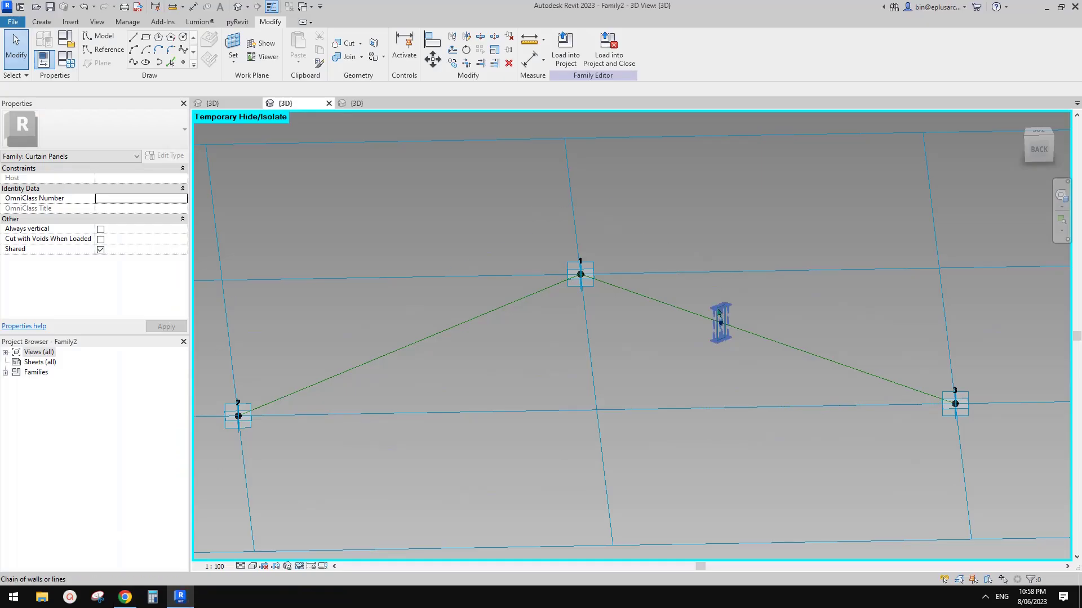
left_click(355, 103)
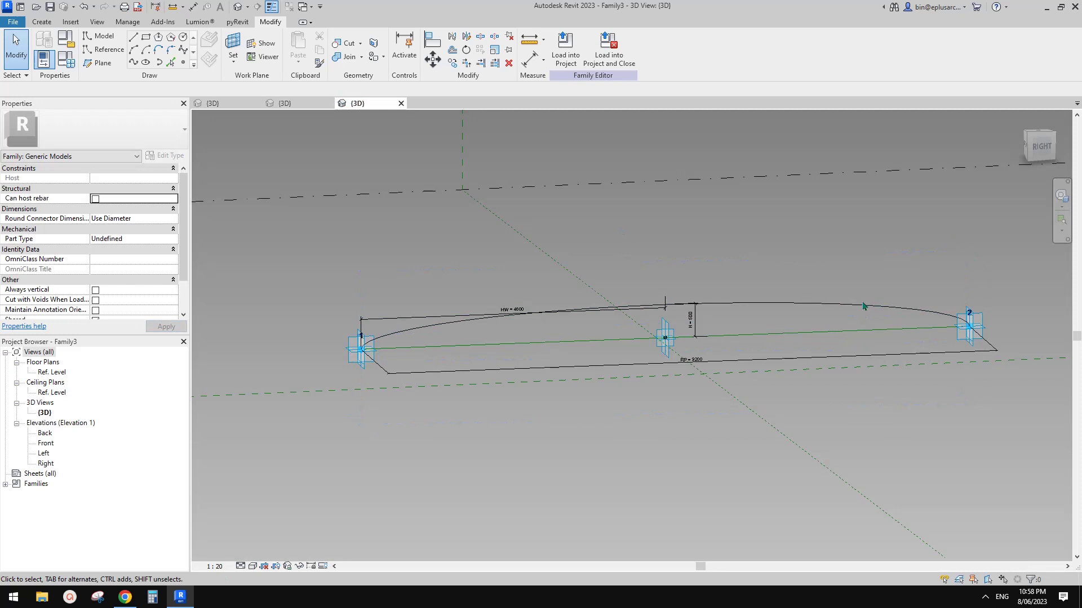
Move the half-ellipse arch line 150 mm vertically upward from the reference line.
left_click(864, 306)
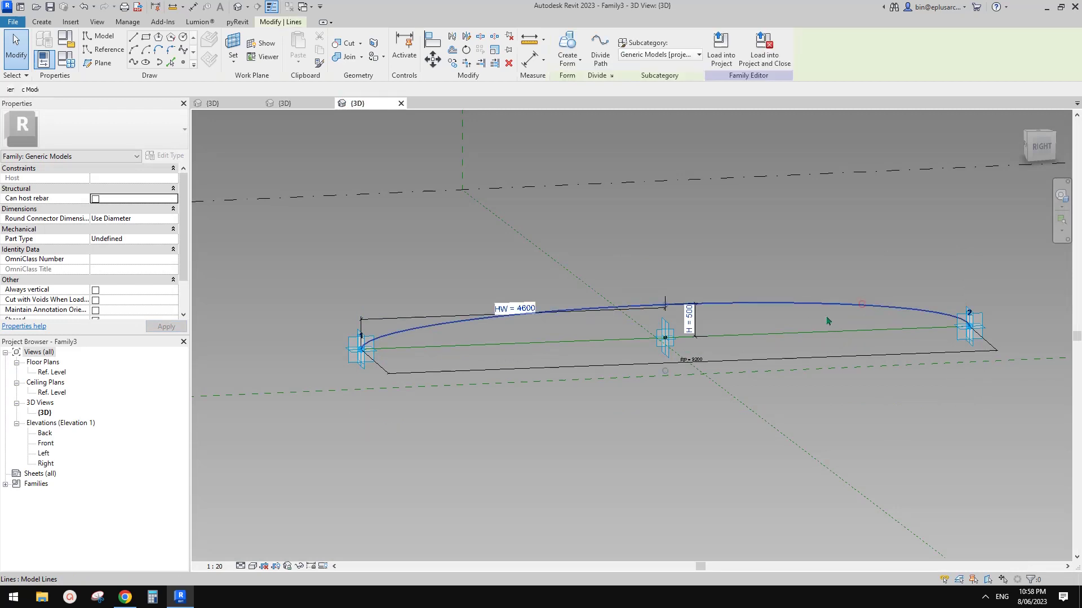
middle_click_drag(743, 279, 740, 283)
key("m")
key("v")
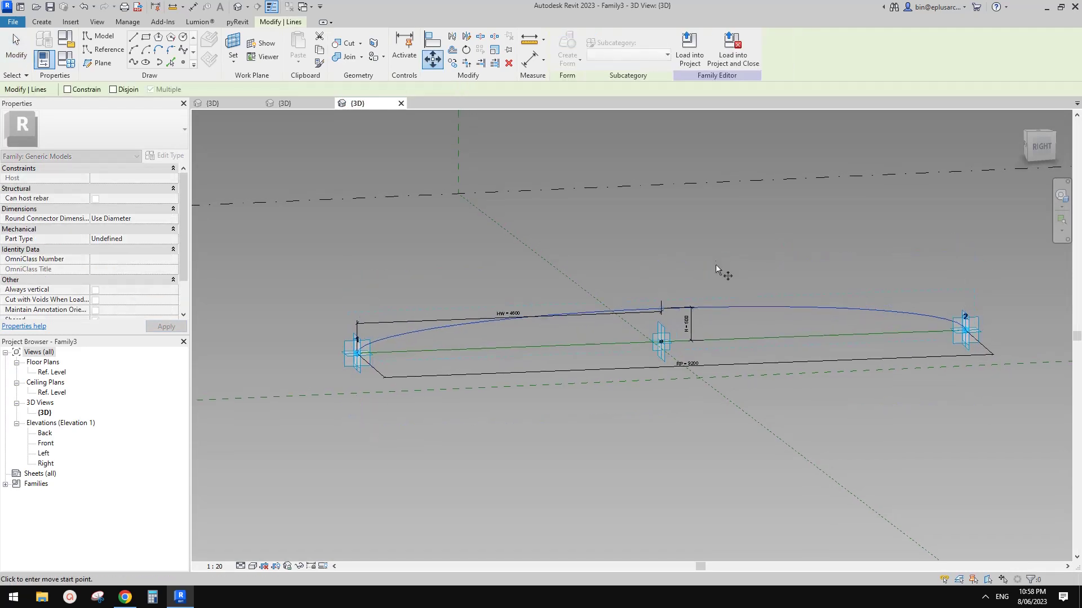
left_click(716, 265)
type("150")
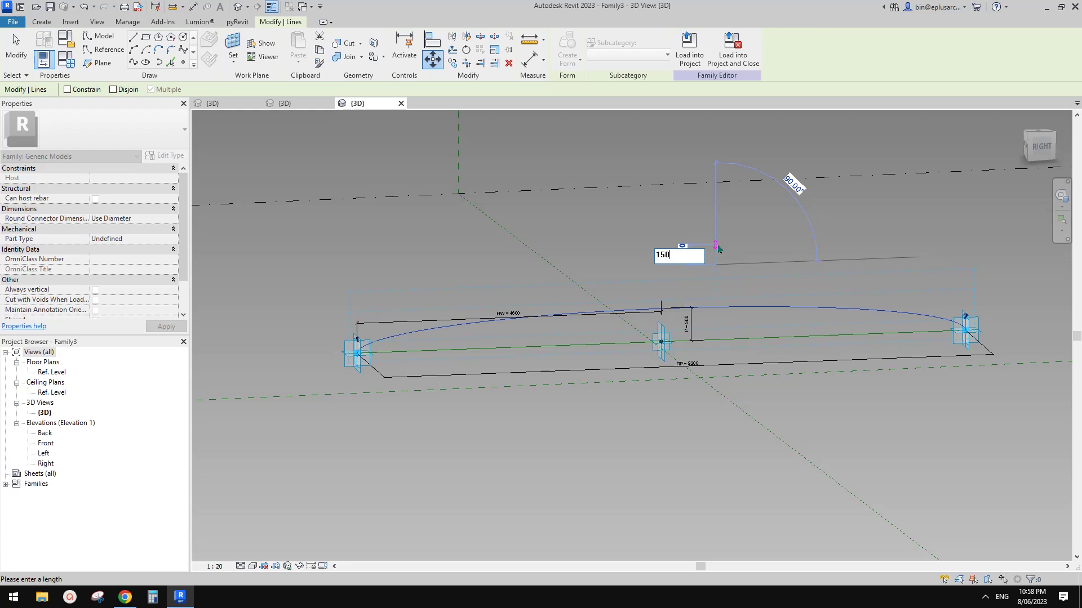
key("Return")
key("Escape")
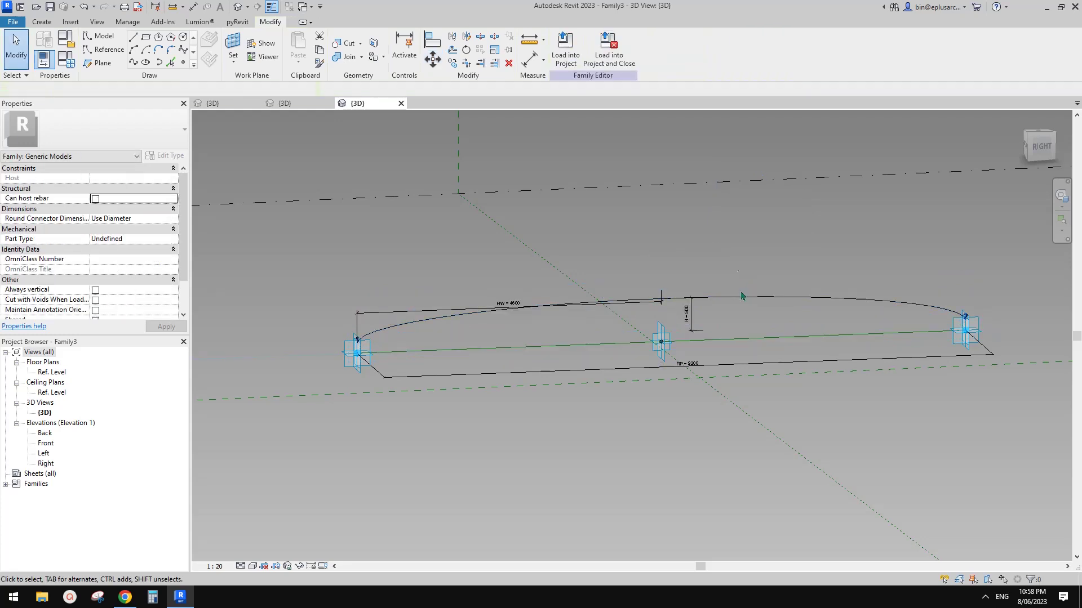
middle_click_drag(743, 297, 780, 442, "shift")
scroll(741, 360, "up", 3)
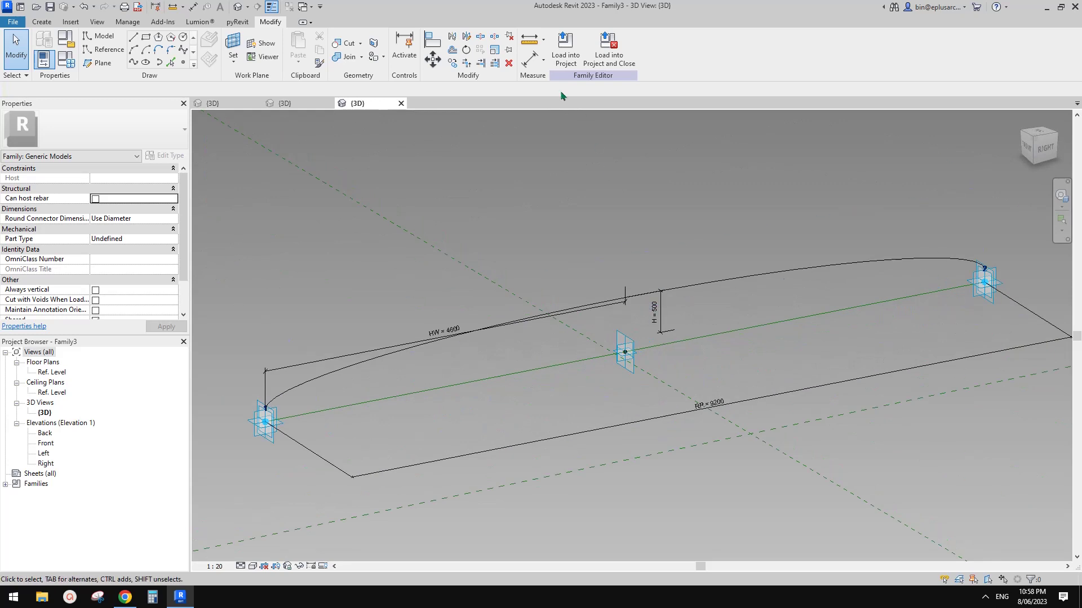
Load the arch family into the open families Family1 and Family2.
left_click(565, 55)
key("Return")
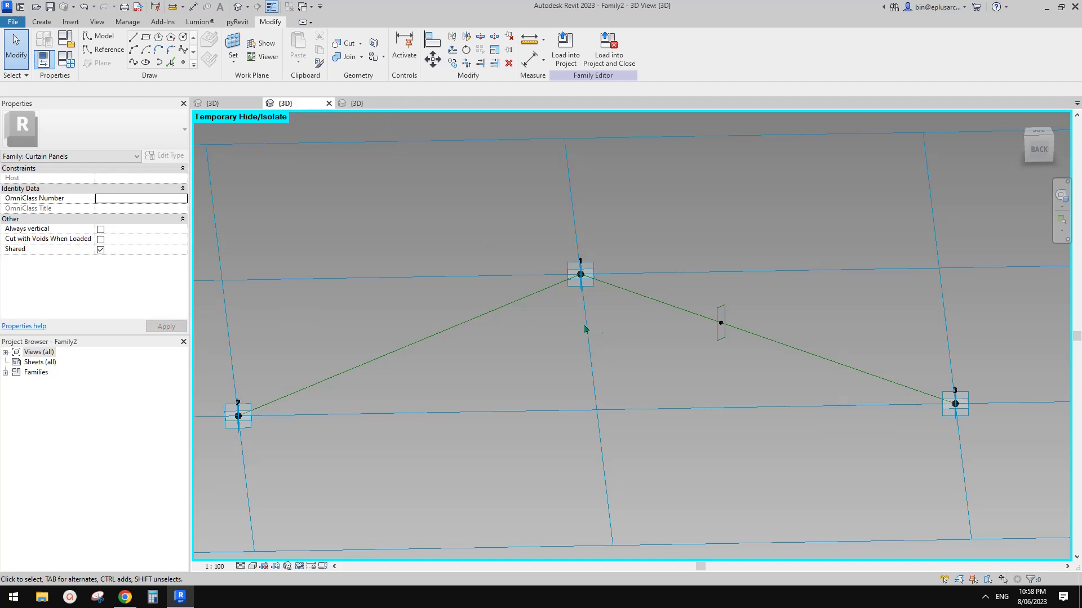
left_click(356, 104)
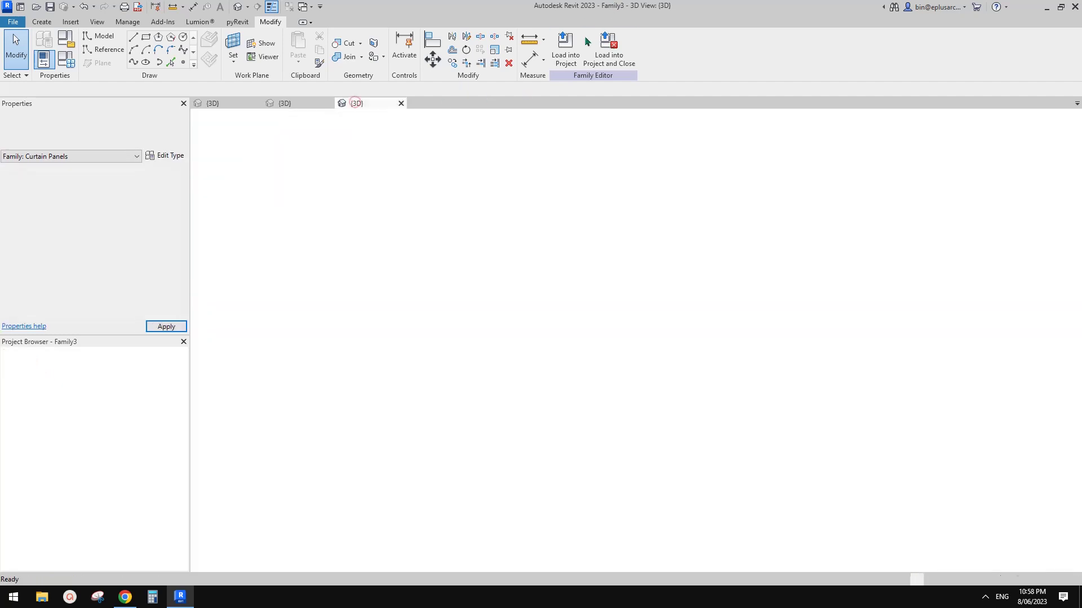
left_click(565, 55)
left_click(468, 237)
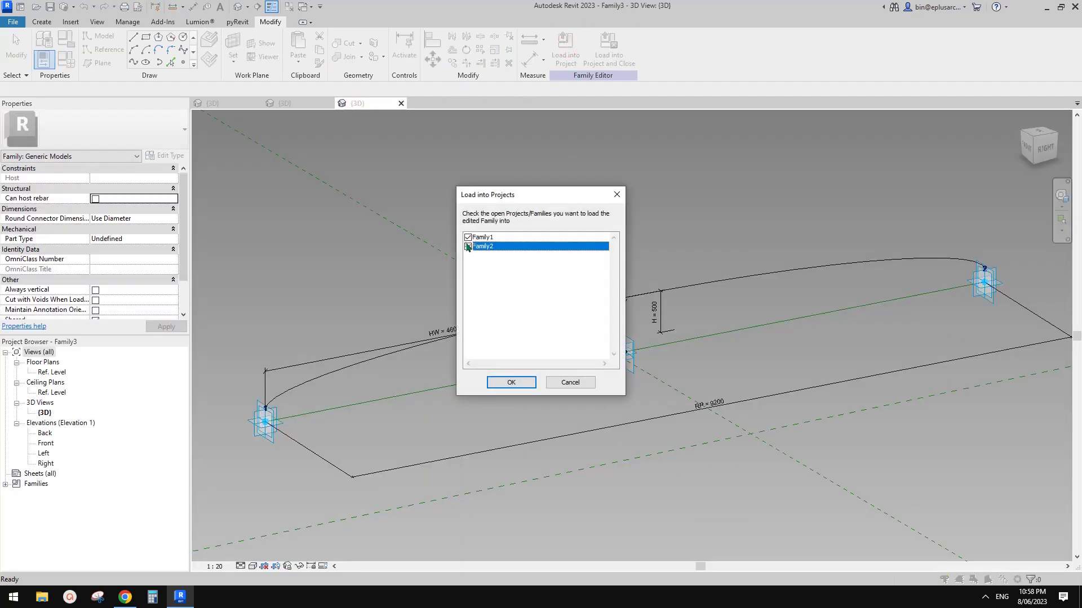
left_click(468, 246)
left_click(511, 382)
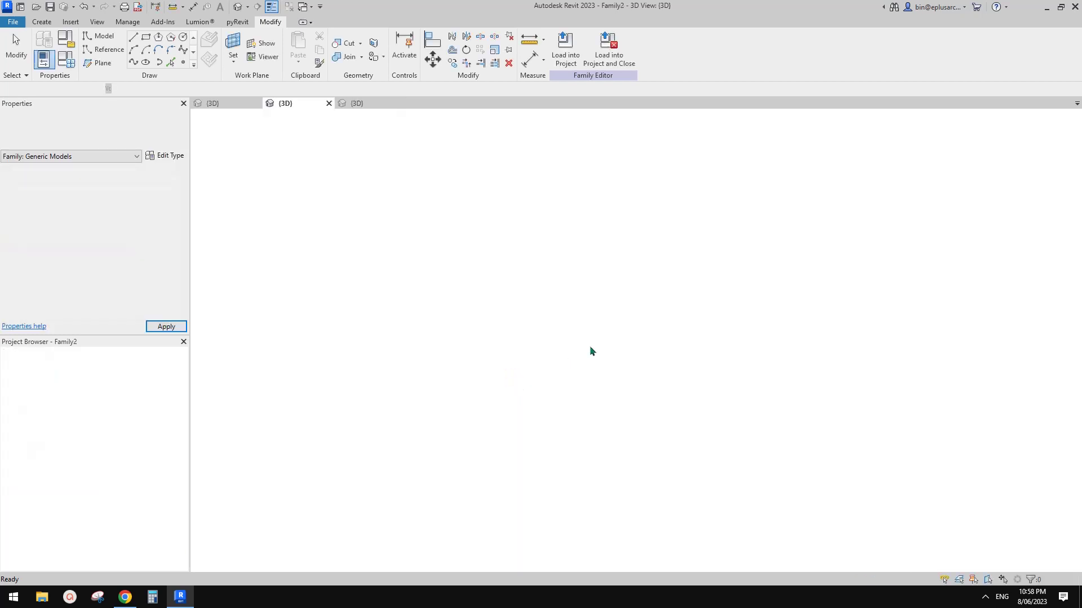
Place the Family3 arch component at the panel's adaptive point 1, with its end on the adjoining reference line toward point 2.
scroll(648, 353, "up", 8)
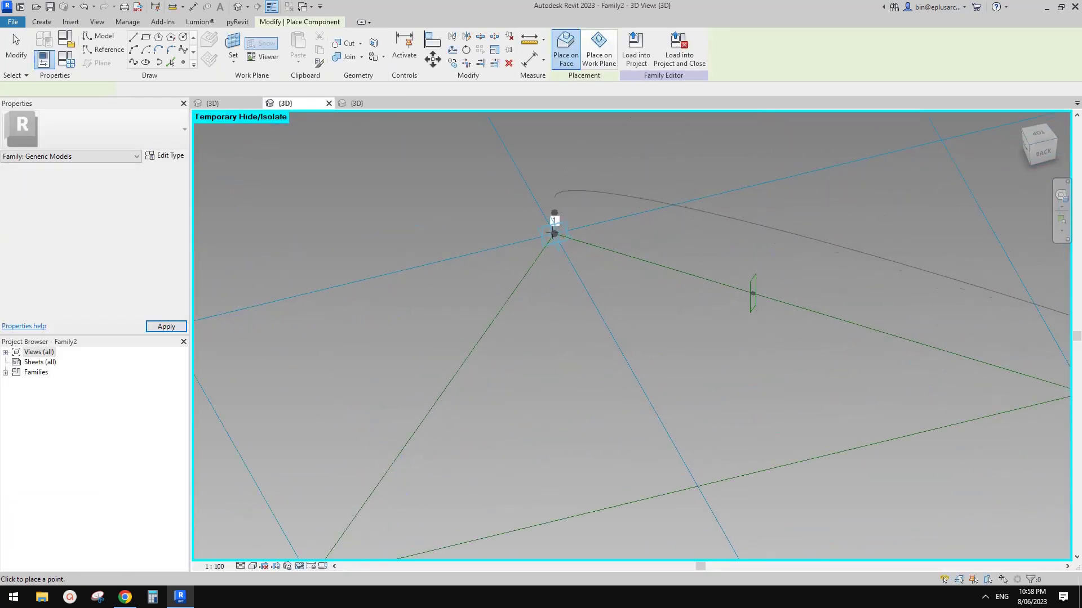
scroll(558, 219, "up", 3)
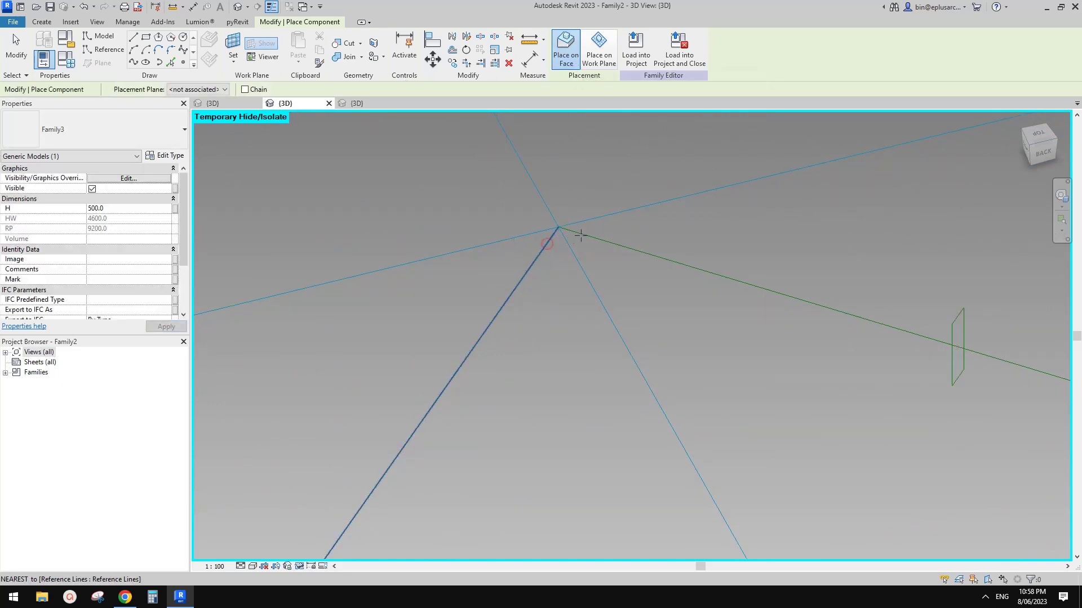
left_click(549, 241)
key("Escape")
scroll(538, 261, "down", 3)
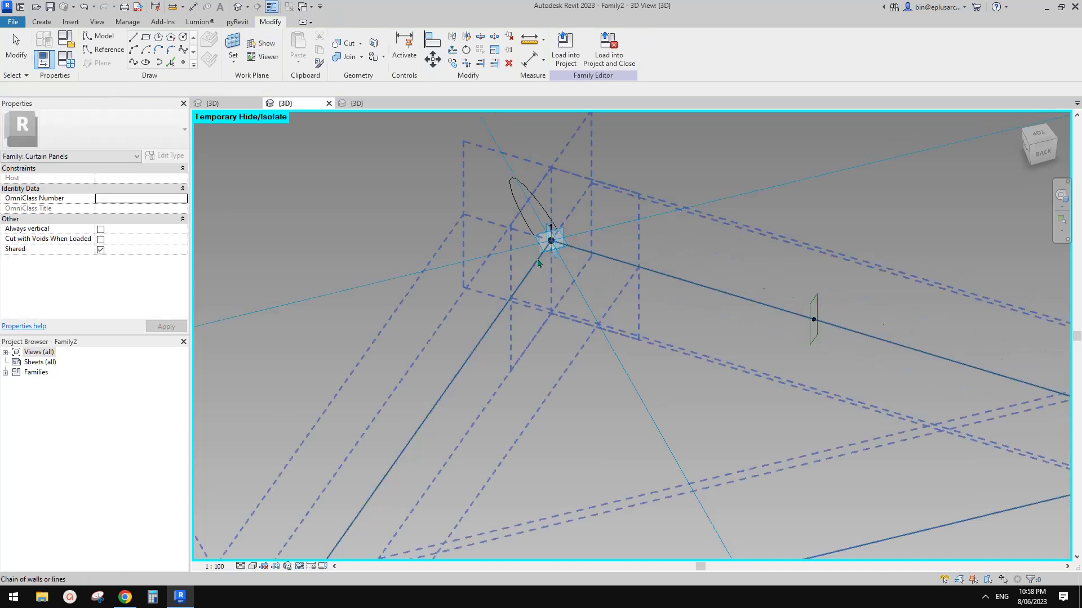
middle_click_drag(543, 292, 657, 193, "shift")
scroll(447, 328, "up", 1)
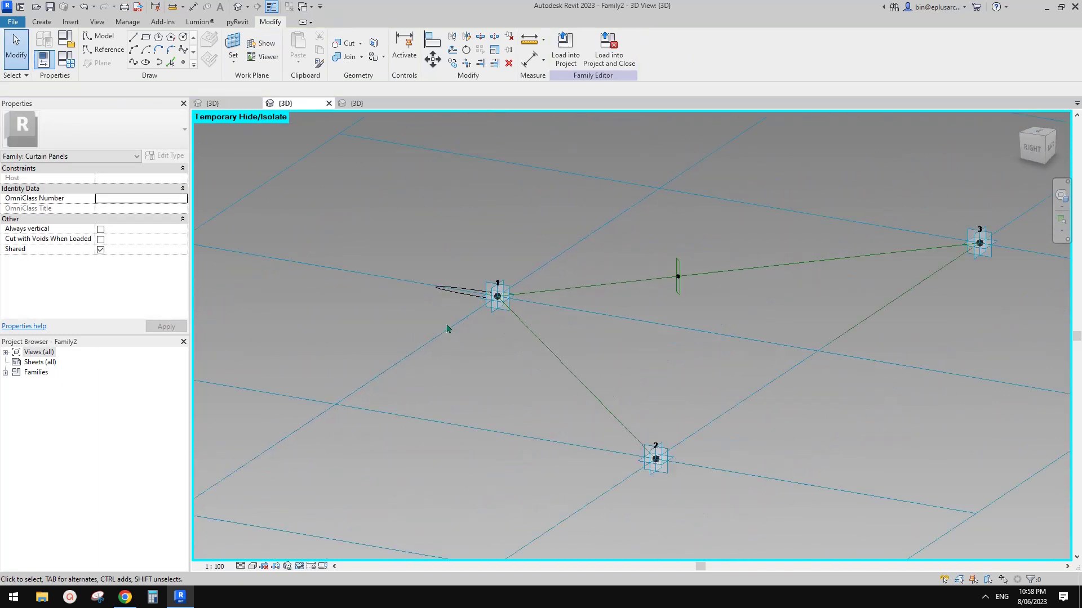
Enable Always vertical in the Family3 arch family and reload it into Family2, overwriting the existing version.
left_click(465, 297)
middle_click_drag(480, 312, 499, 299, "shift")
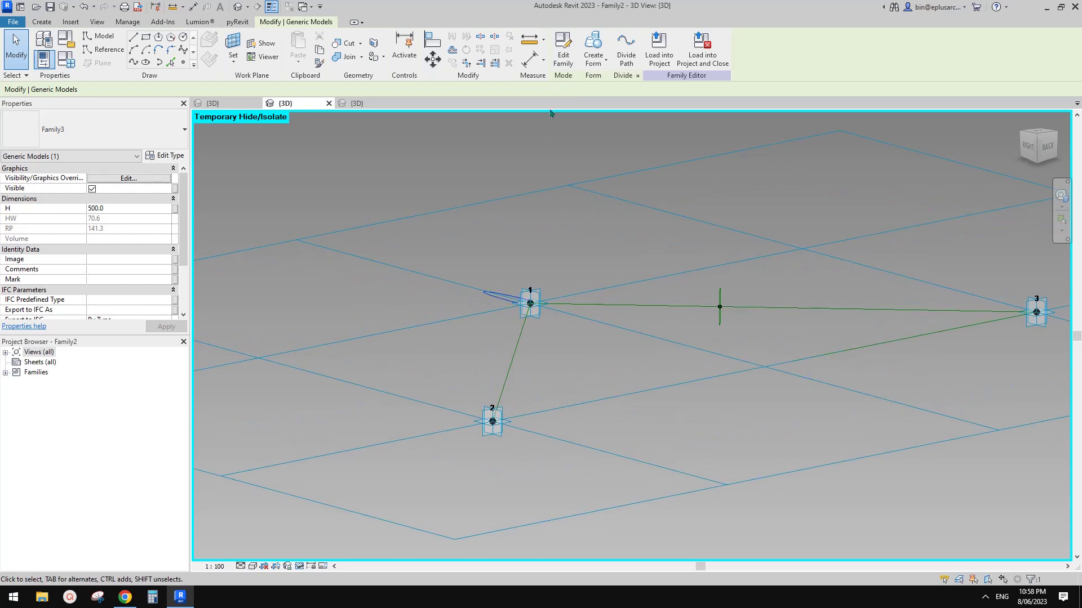
left_click(563, 55)
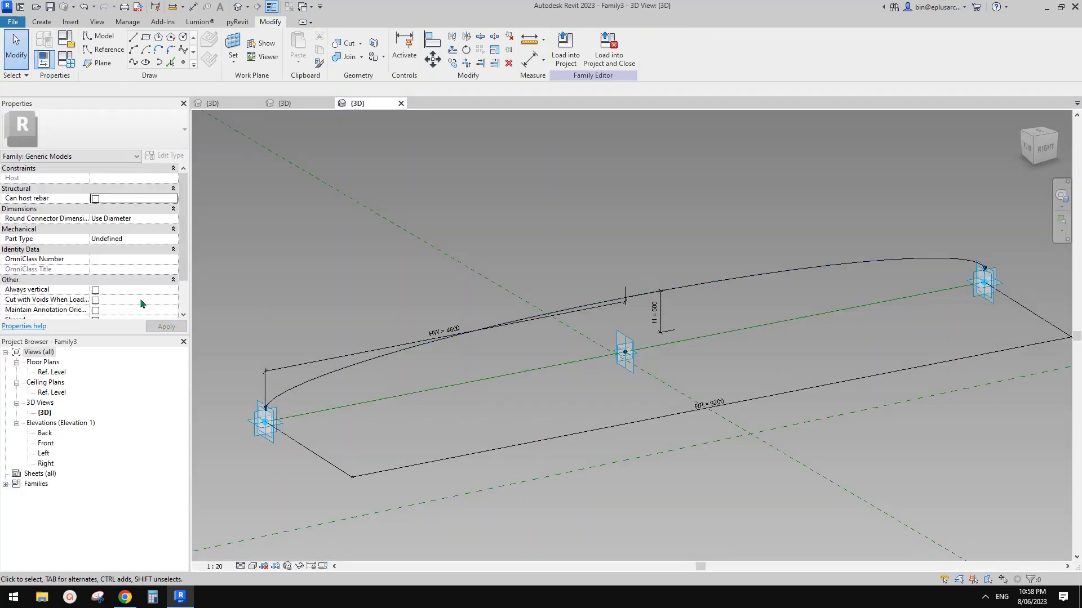
left_click(95, 291)
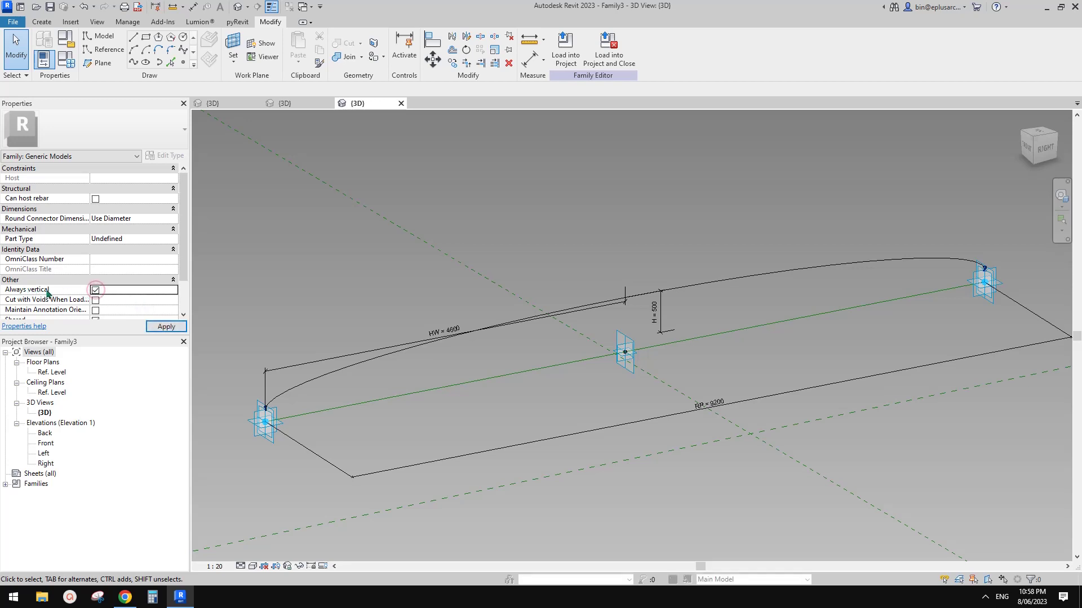
left_click(561, 59)
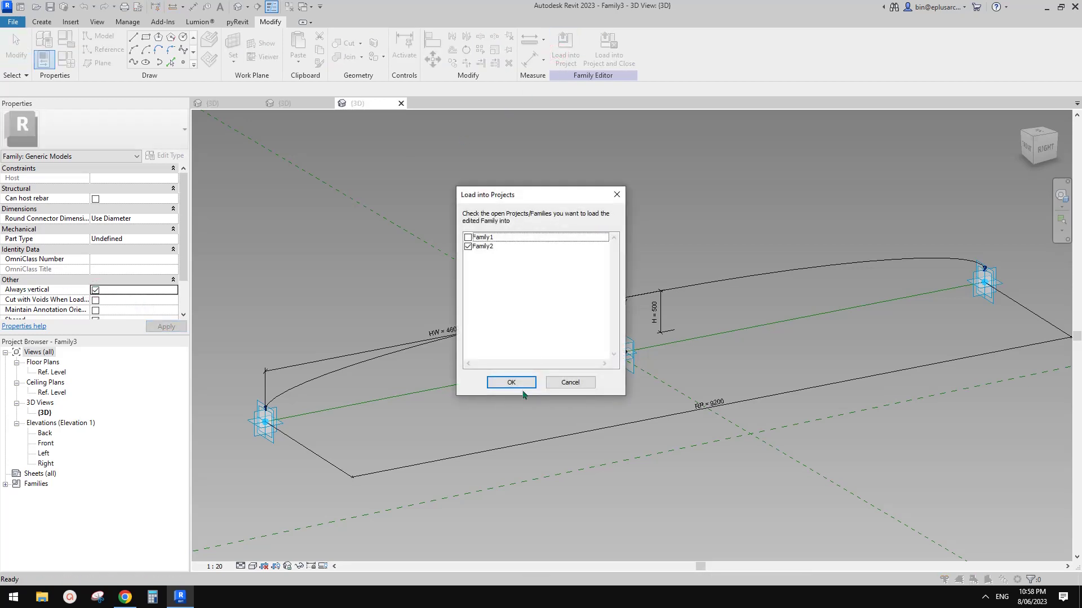
left_click(519, 385)
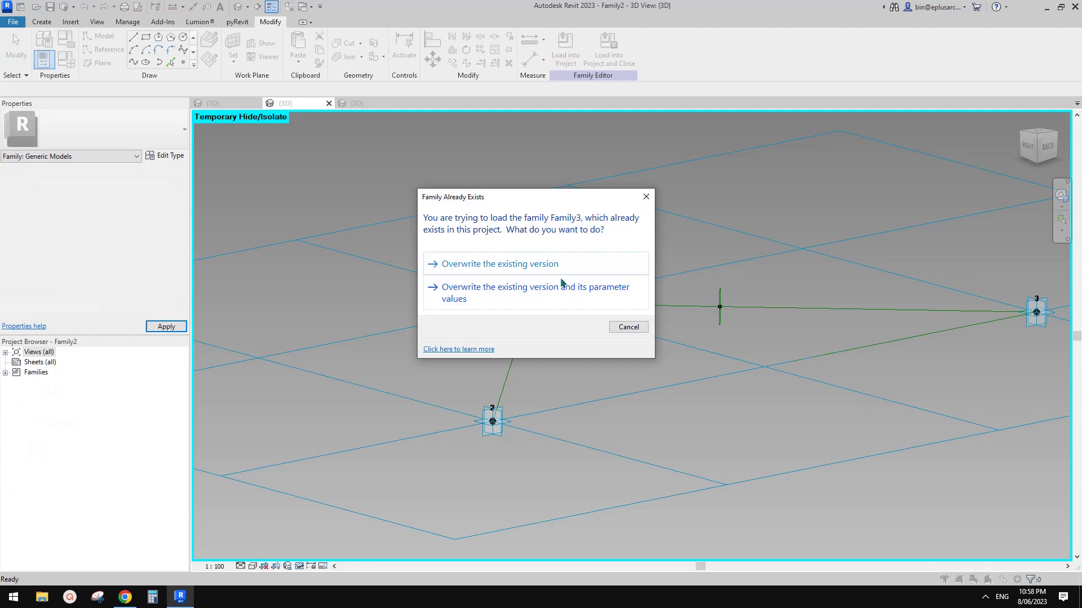
left_click(542, 259)
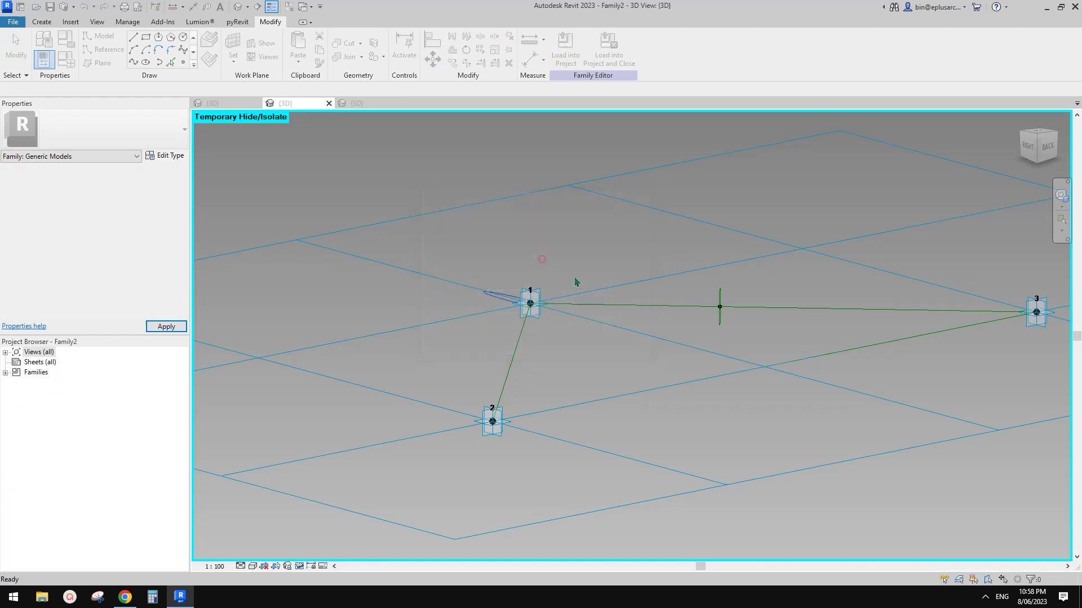
Examine the orientation of the reloaded arch at adaptive point 1 from several angles.
mouse_move(616, 302)
middle_mouse_down("shift")
mouse_move(619, 311)
mouse_move(738, 259)
mouse_move(611, 310)
middle_mouse_up("shift")
scroll(555, 268, "up", 1)
left_click(542, 258)
middle_click_drag(542, 260, 515, 338, "shift")
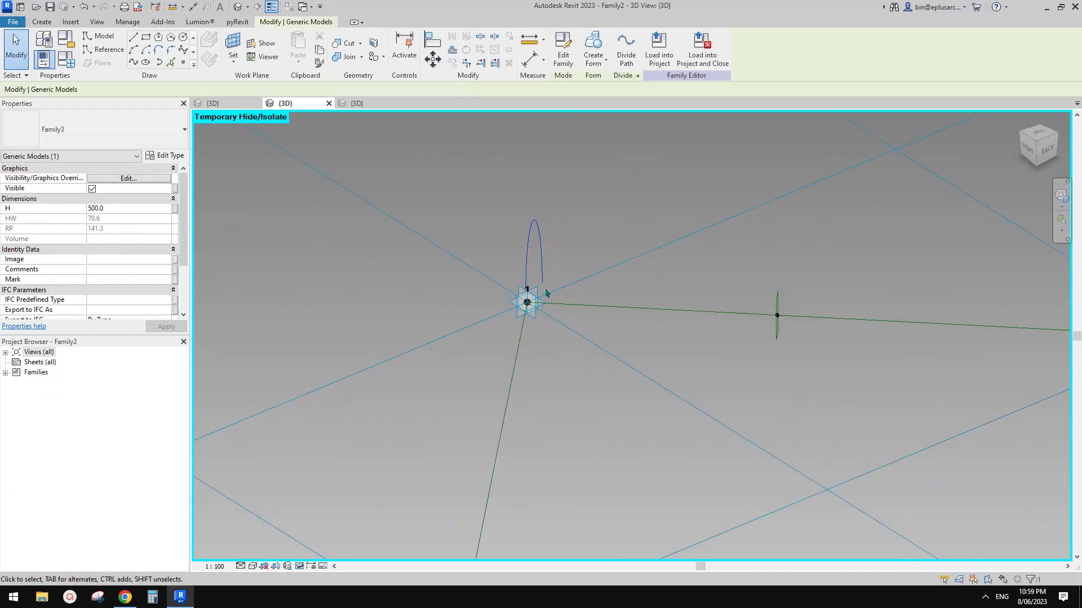
middle_click_drag(546, 293, 614, 270, "shift")
scroll(545, 284, "up", 2)
key("Escape")
left_click(624, 230)
middle_click_drag(624, 230, 685, 303, "shift")
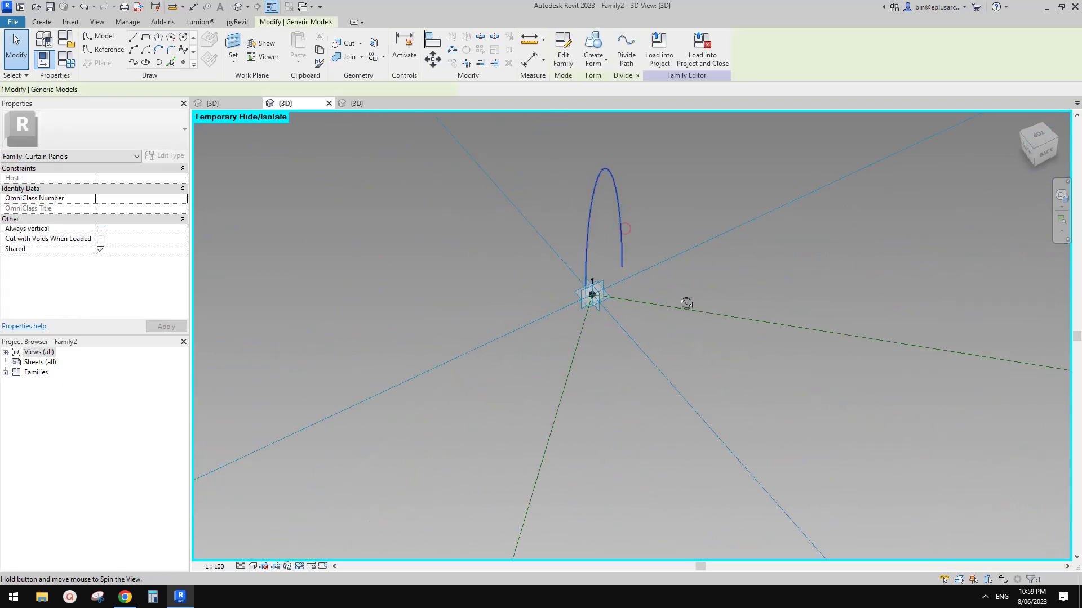
middle_click_drag(610, 283, 660, 233, "shift")
Set the normalized curve parameter of the small arch's placement point 1 to 0.01 along its host reference line.
key("Tab")
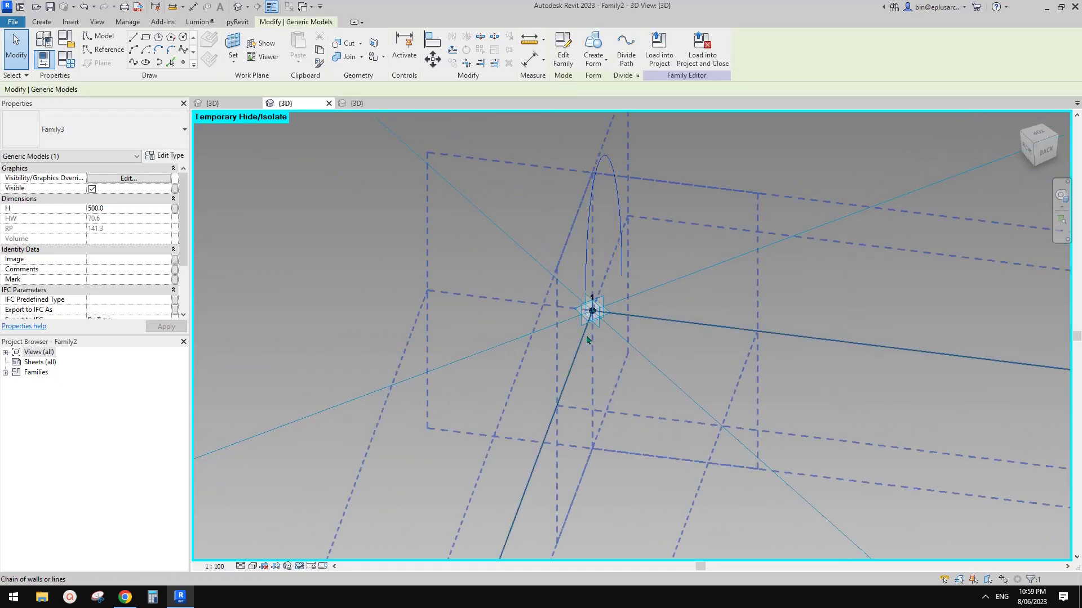
middle_click_drag(591, 336, 584, 333, "shift")
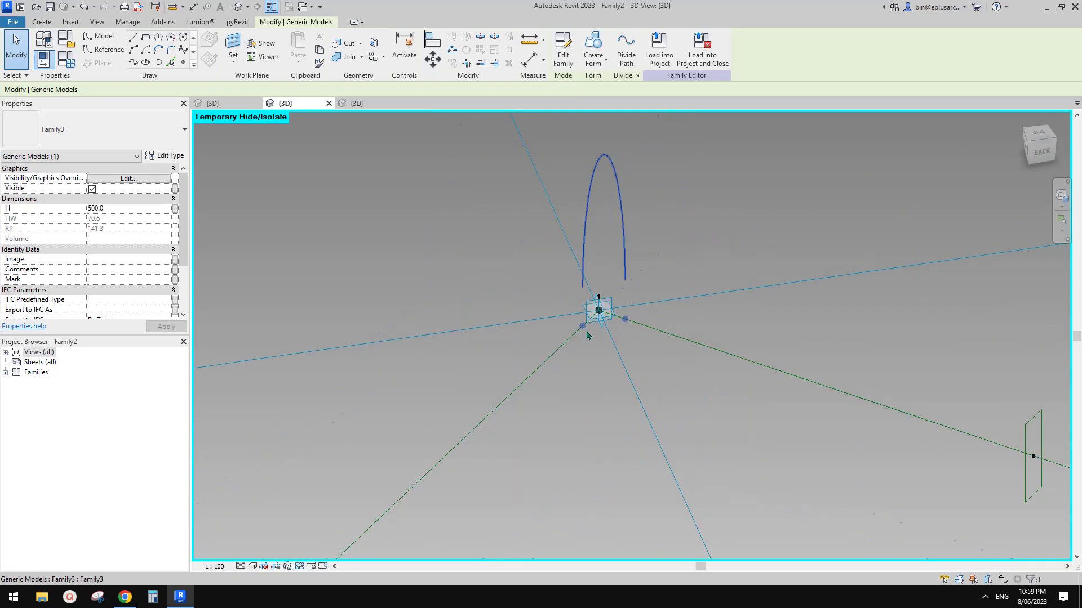
key("Tab")
left_click(583, 329)
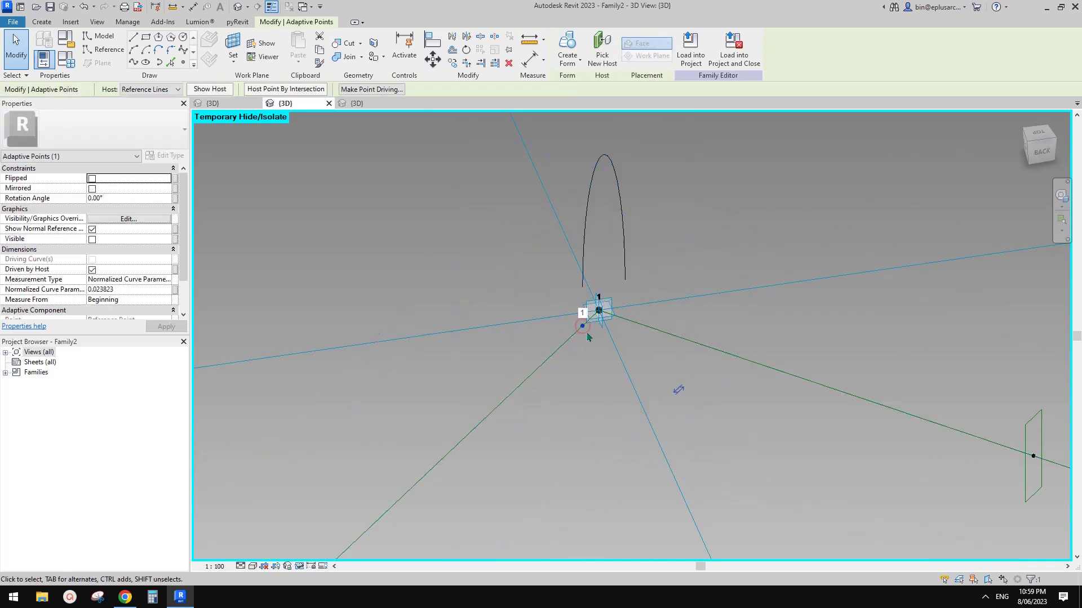
middle_click_drag(583, 330, 548, 349, "shift")
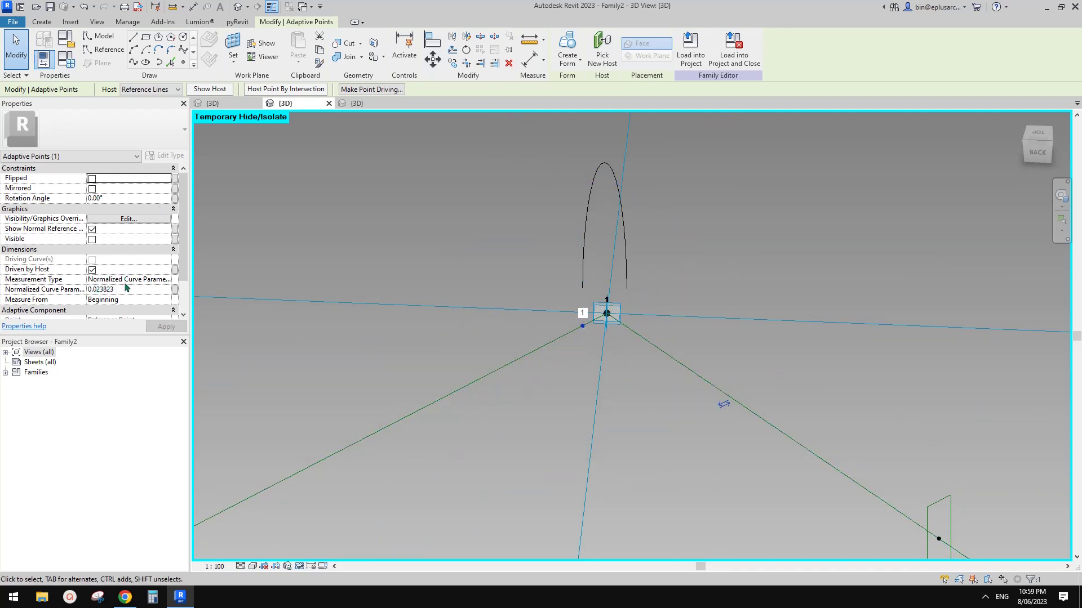
mouse_move(586, 337)
left_mouse_down()
mouse_move(574, 326)
mouse_move(585, 324)
mouse_move(569, 353)
mouse_move(526, 372)
mouse_move(593, 310)
mouse_move(579, 335)
mouse_move(585, 327)
left_mouse_up()
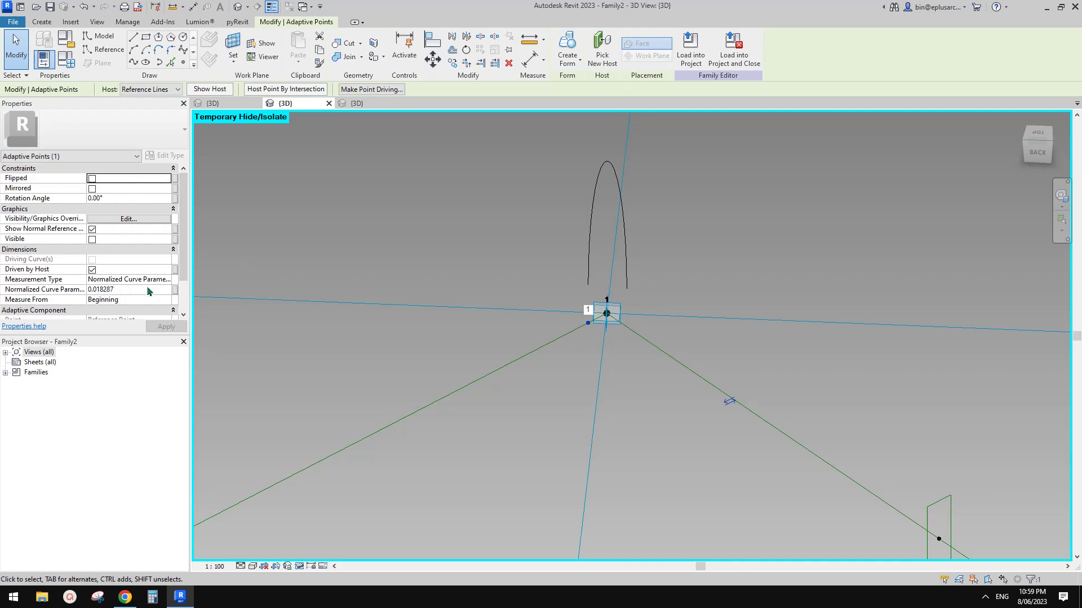
left_click(145, 289)
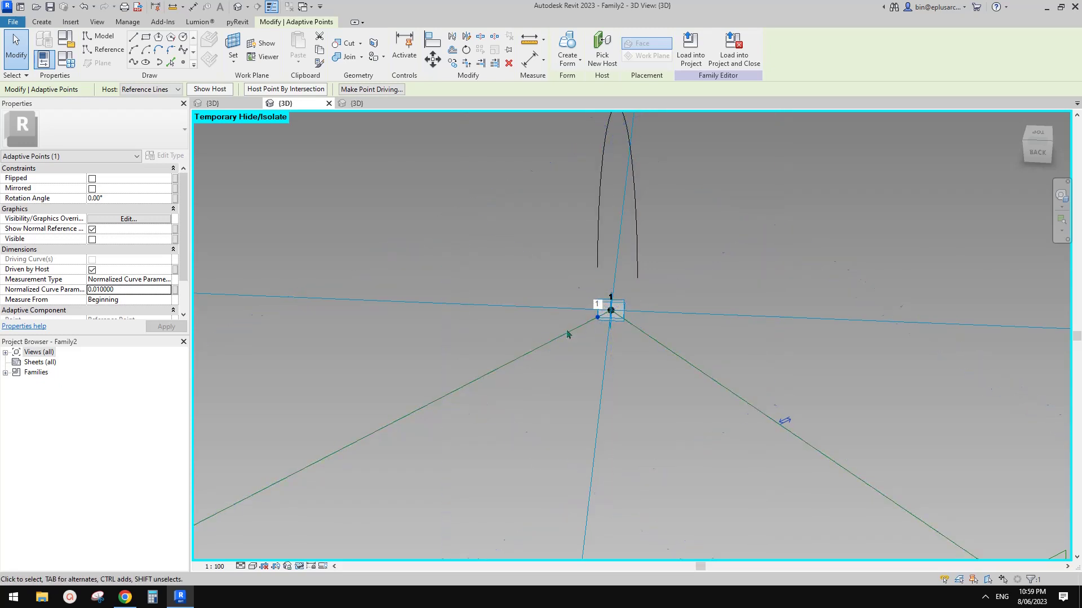
middle_click_drag(518, 356, 513, 357)
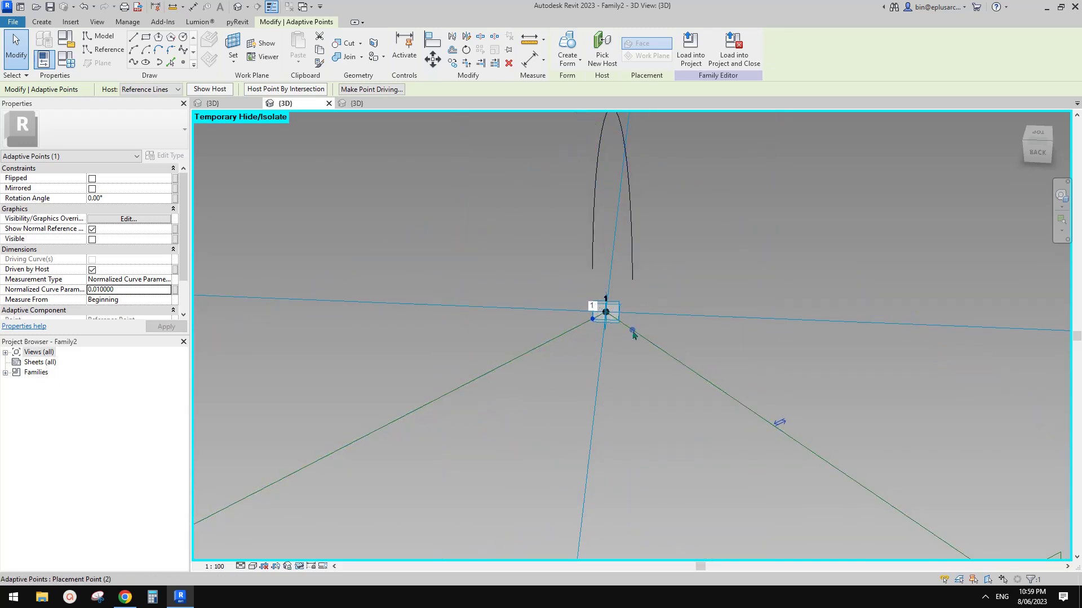
Measure the small arch's placement point 2 from the End of its host line and set its normalized curve parameter to 0.01.
left_click(632, 331)
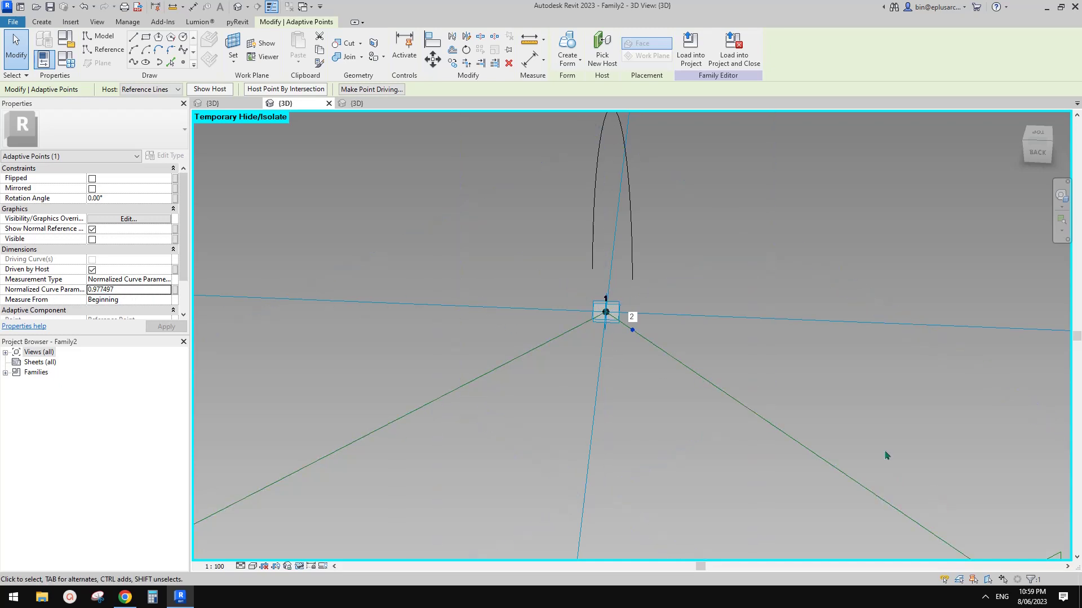
left_click(127, 299)
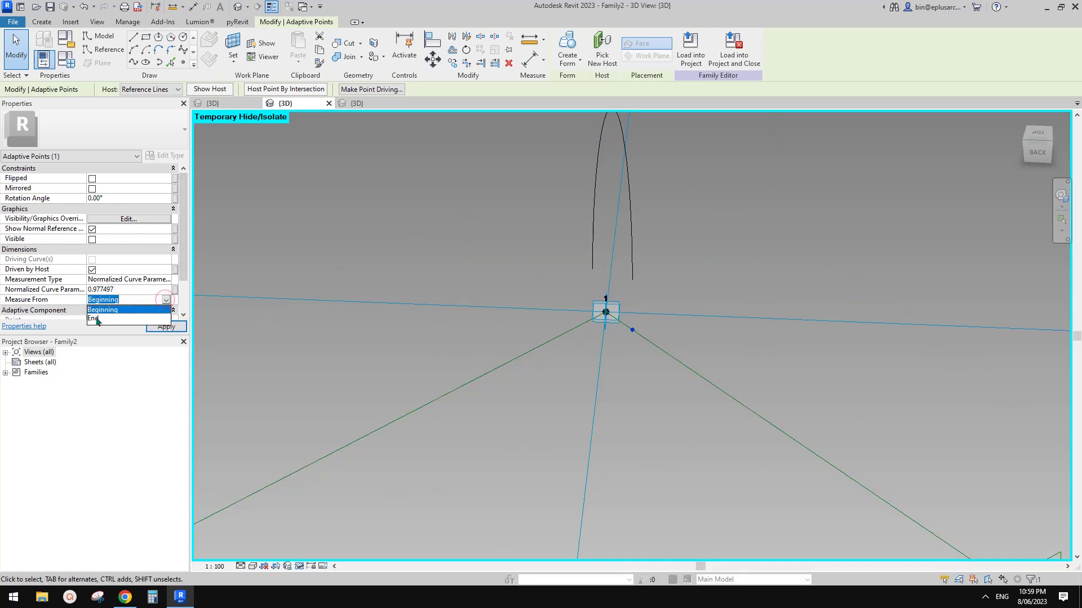
left_click(96, 318)
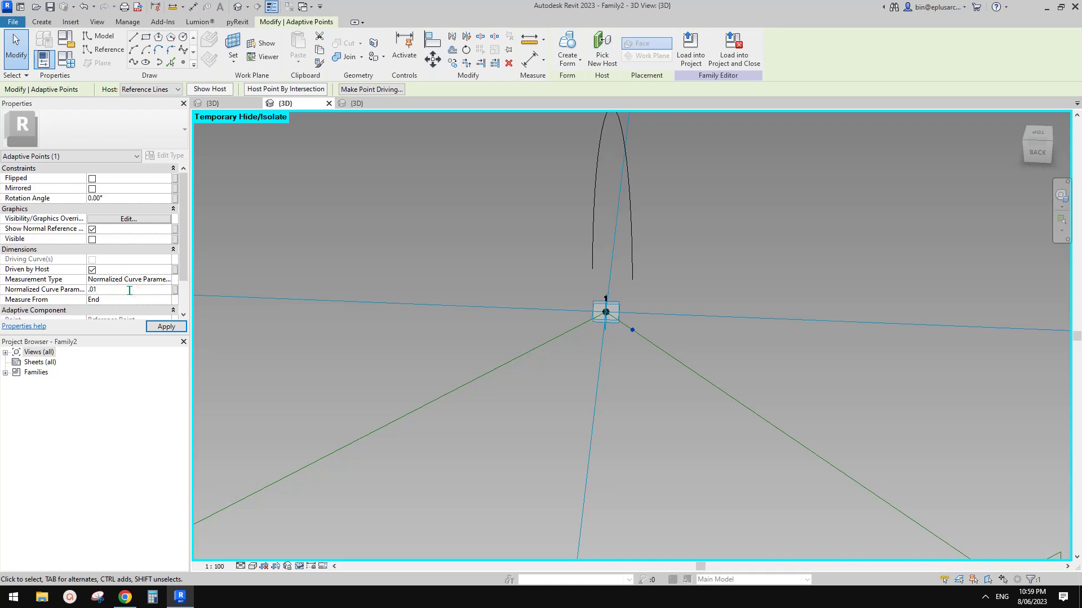
left_click(129, 290)
type(".01")
key("Return")
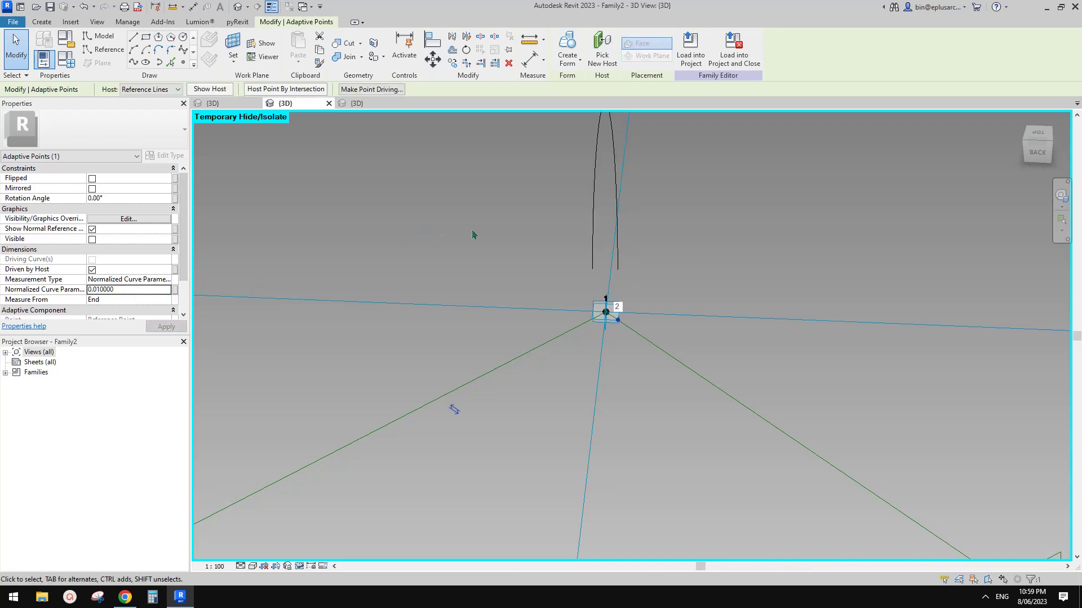
middle_click_drag(606, 301, 632, 333, "shift")
key("Escape")
Set the height H of the small arch at adaptive point 1 to 50.
scroll(611, 213, "down", 1)
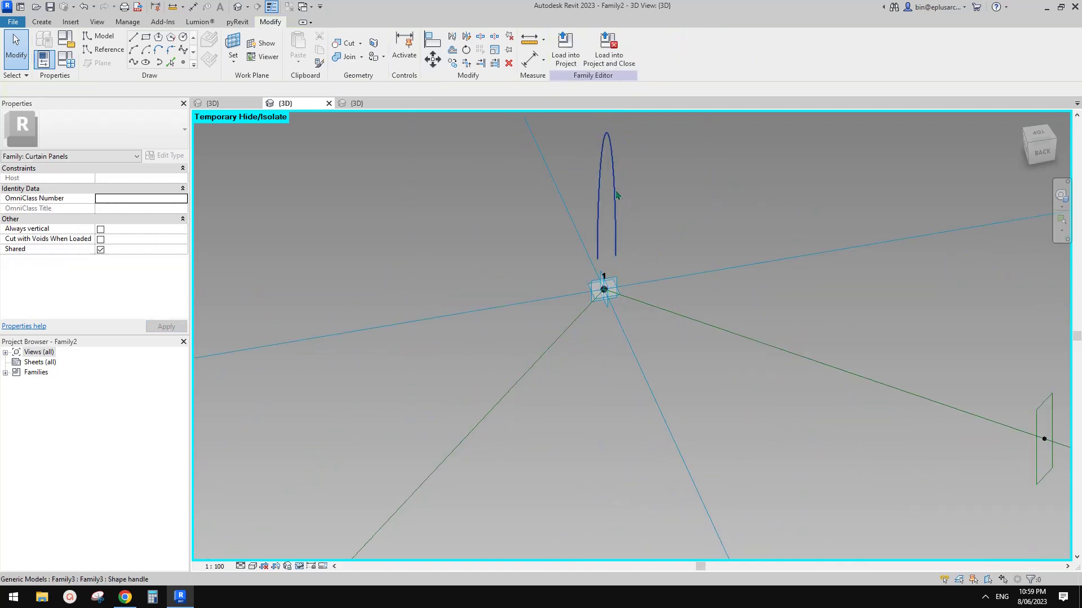
left_click(614, 189)
middle_click_drag(614, 190, 669, 224, "shift")
left_click(611, 160)
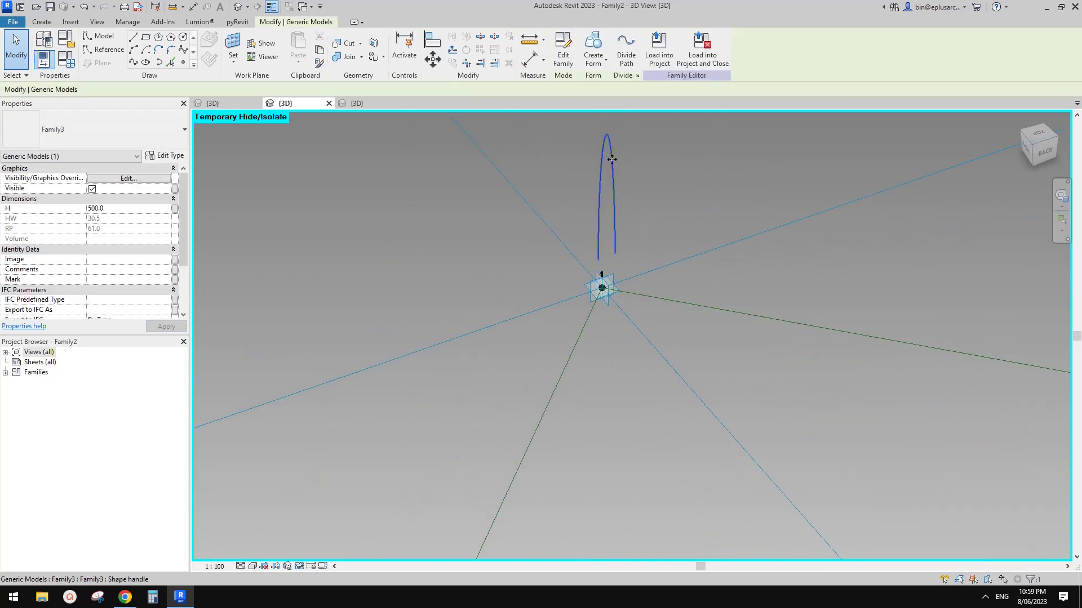
left_click(129, 210)
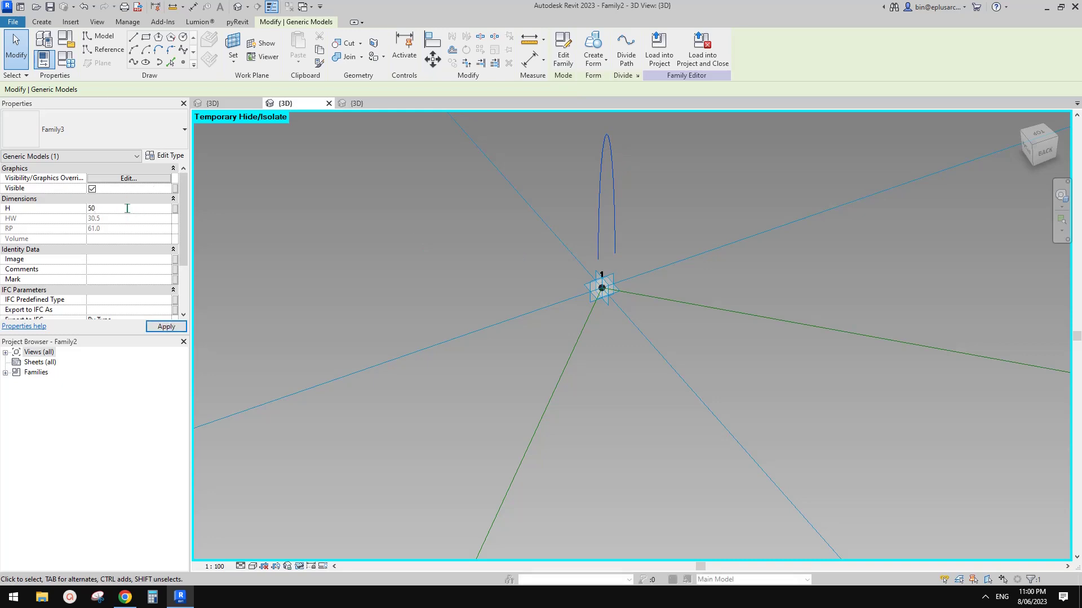
type("50")
left_click(507, 212)
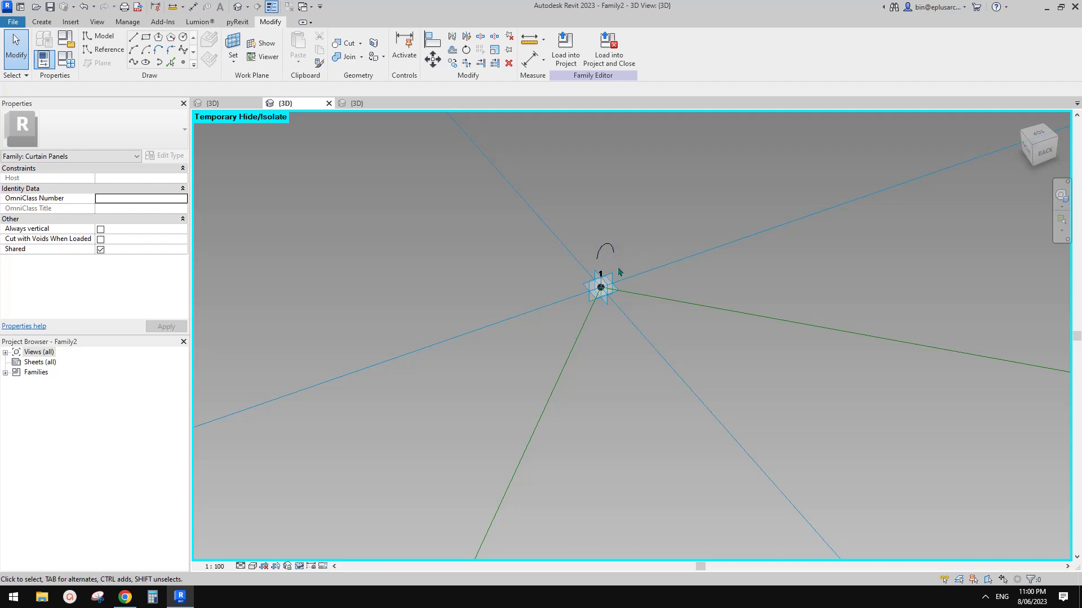
Place four more Family3 arches spanning the two panel edges from point 1, spaced toward points 2 and 3.
scroll(618, 268, "down", 6)
middle_click_drag(622, 267, 573, 267, "shift")
scroll(591, 286, "up", 2)
left_click(47, 23)
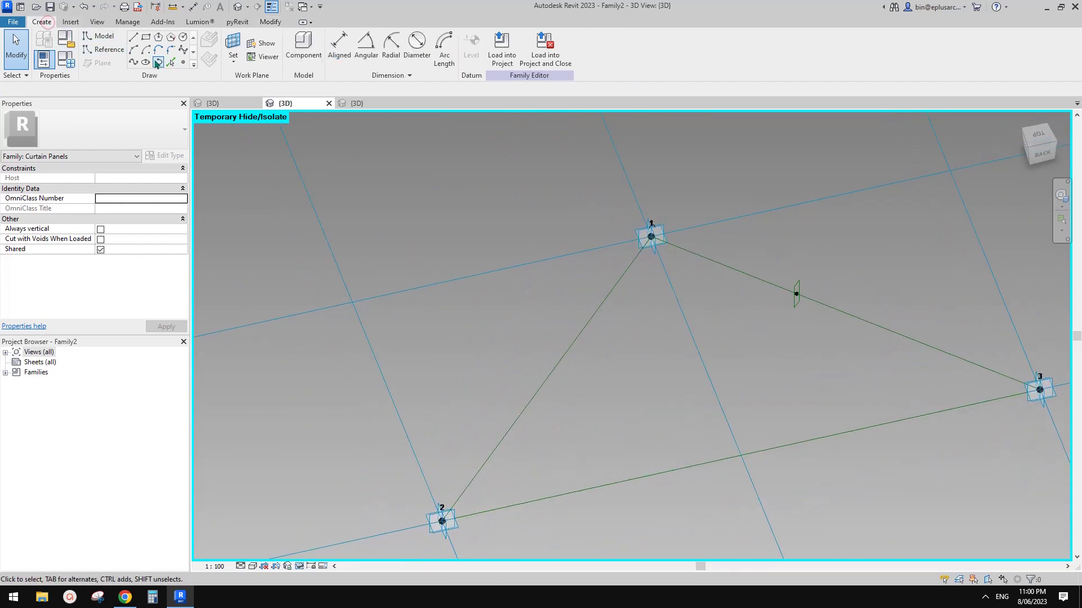
left_click(304, 45)
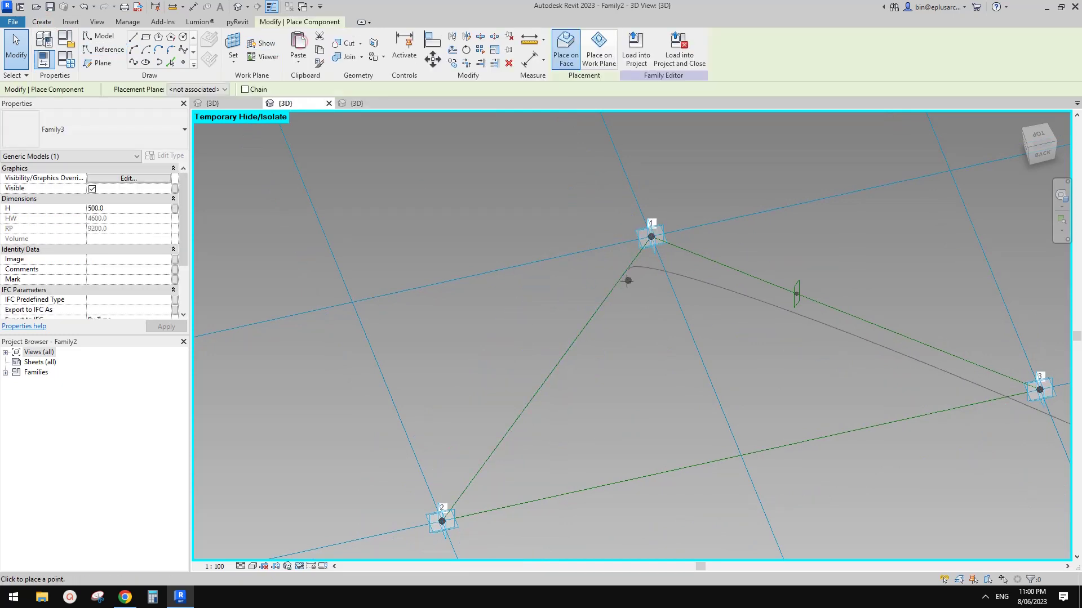
left_click(608, 294)
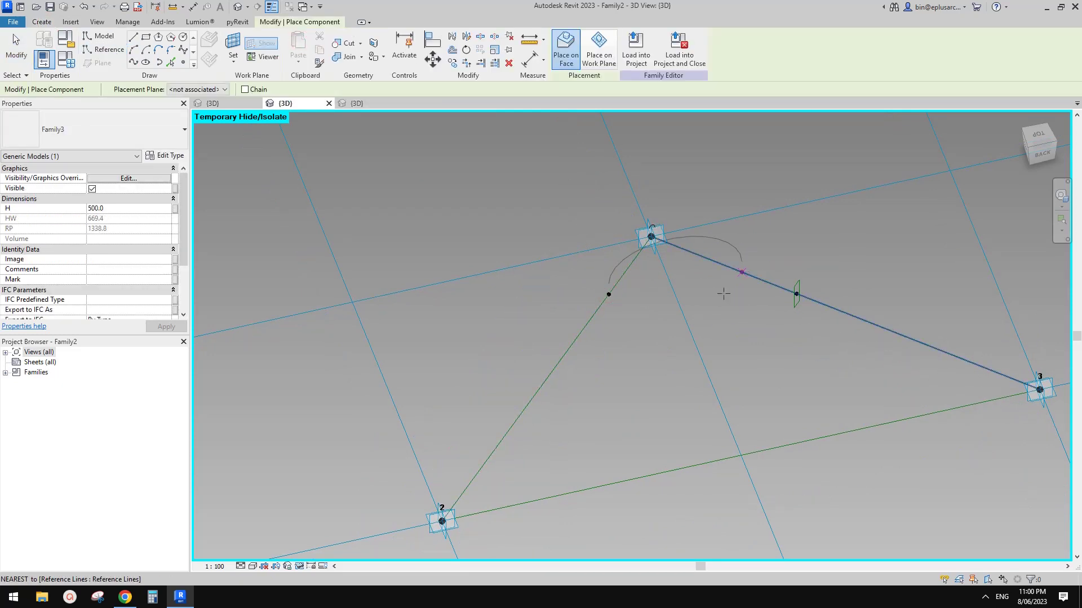
left_click(726, 291)
left_click(543, 384)
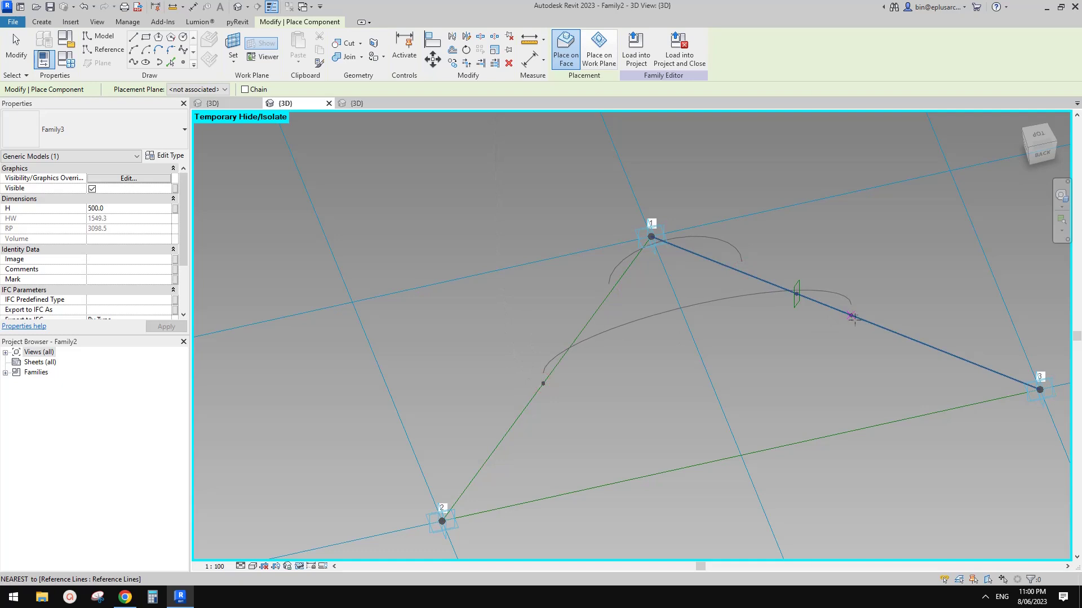
left_click(465, 487)
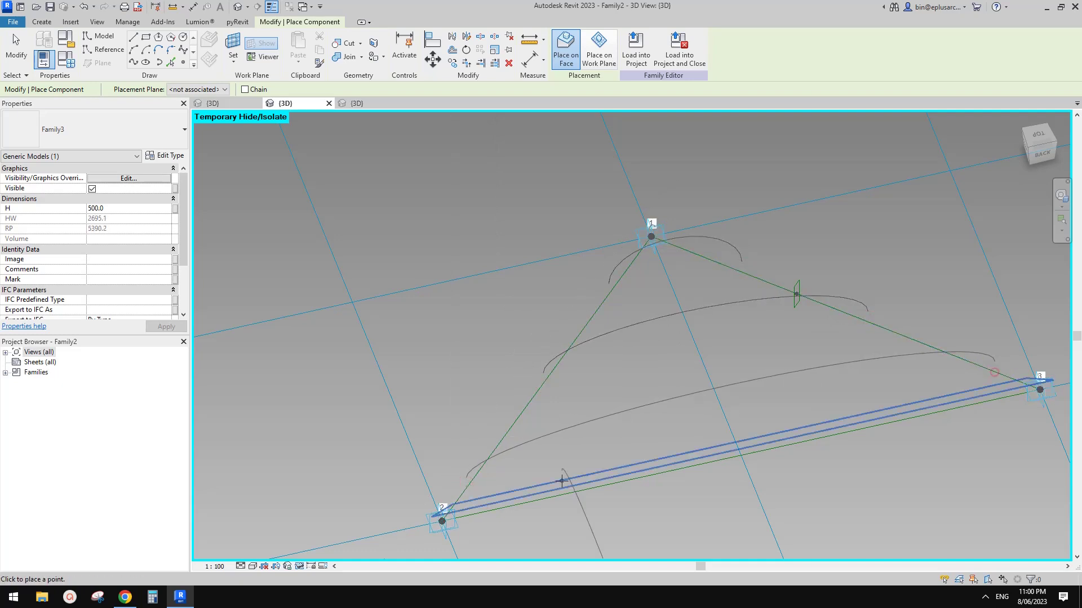
left_click(452, 509)
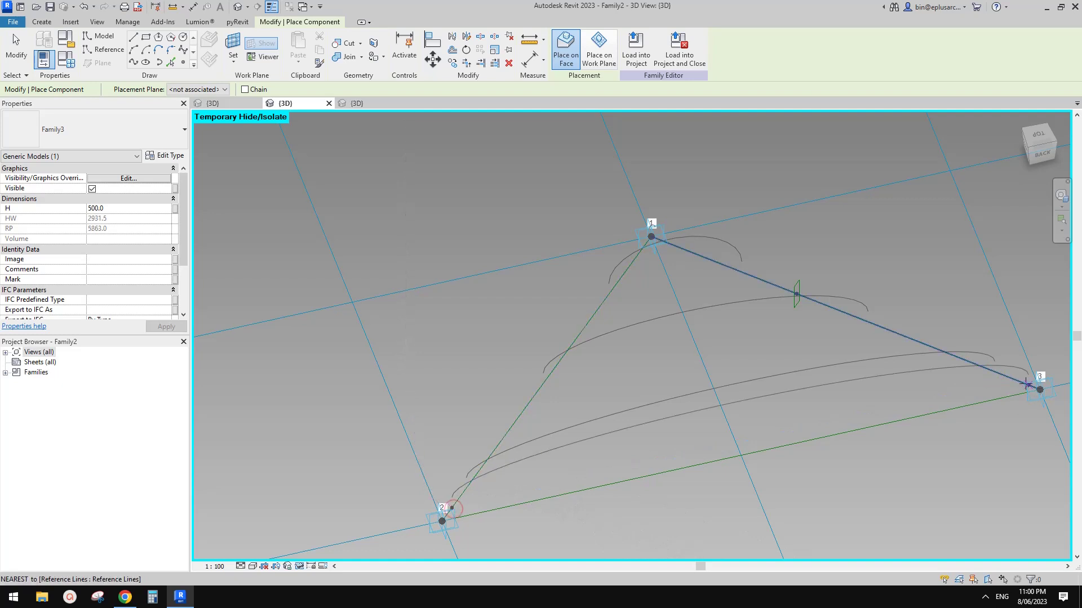
left_click(1026, 385)
key("Escape")
key("Escape")
Create a lofted surface form through all five arches of the triangular panel.
middle_click_drag(914, 399, 734, 369, "shift")
left_click(710, 294)
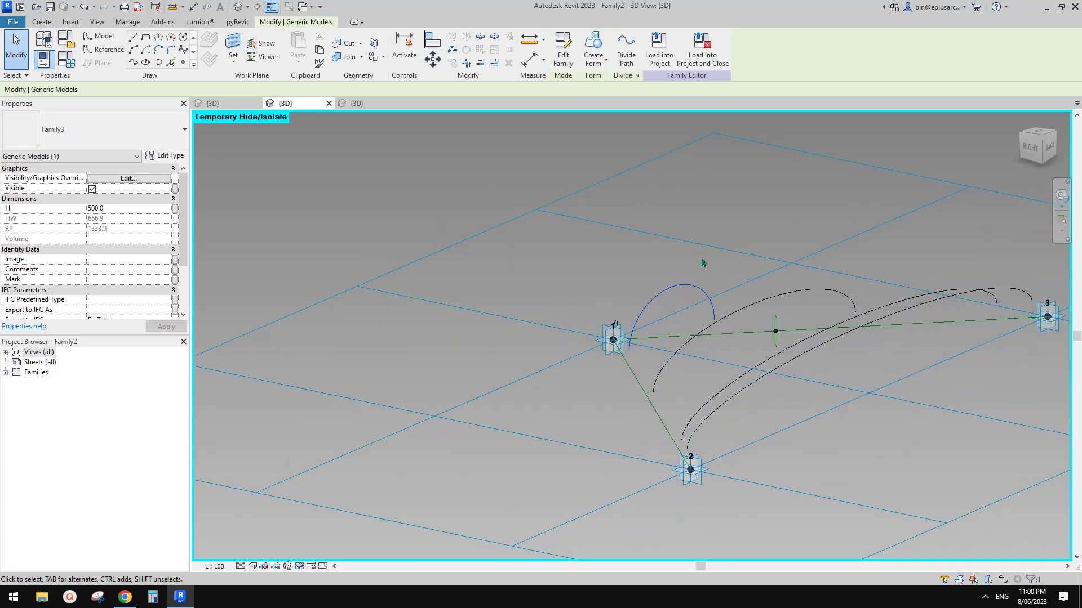
scroll(616, 324, "up", 3)
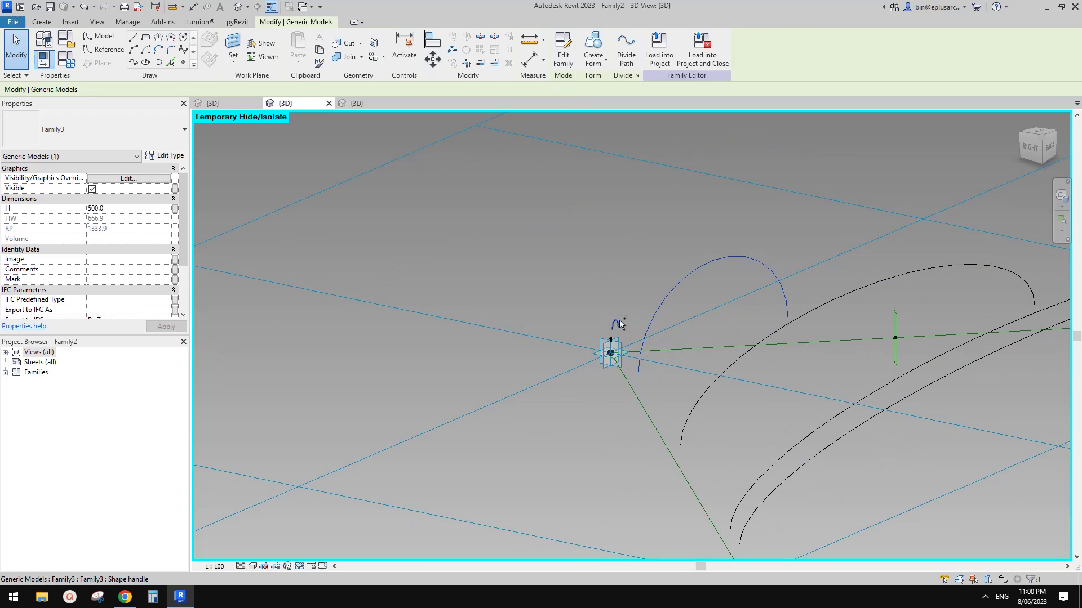
left_click(618, 324, "ctrl")
left_click(840, 297, "ctrl")
left_click(935, 357, "ctrl")
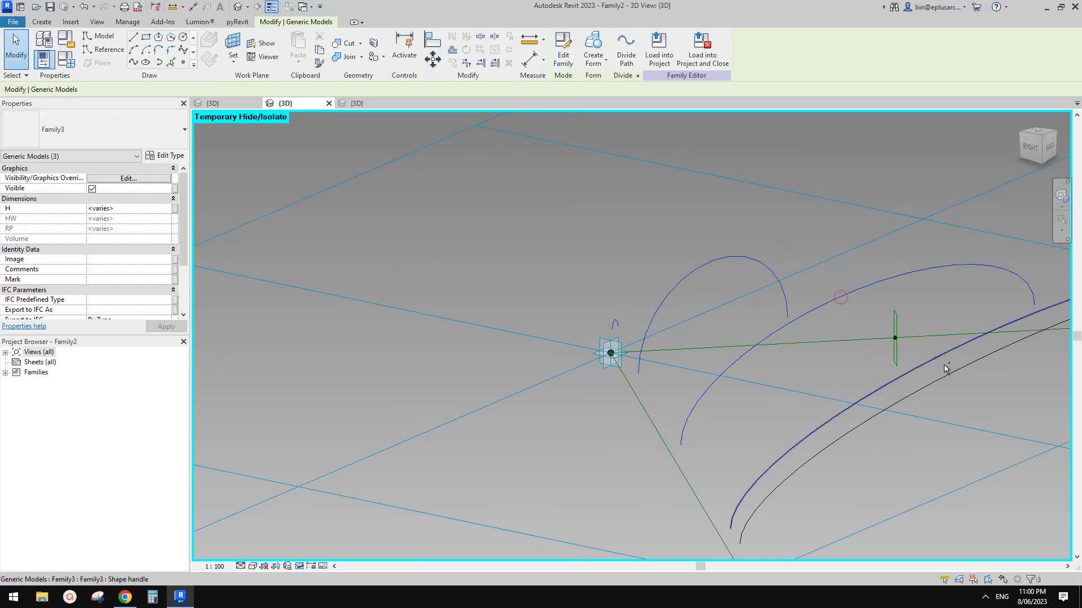
left_click(955, 371, "ctrl")
scroll(955, 372, "down", 1)
middle_click_drag(955, 371, 848, 332)
scroll(557, 135, "up", 1)
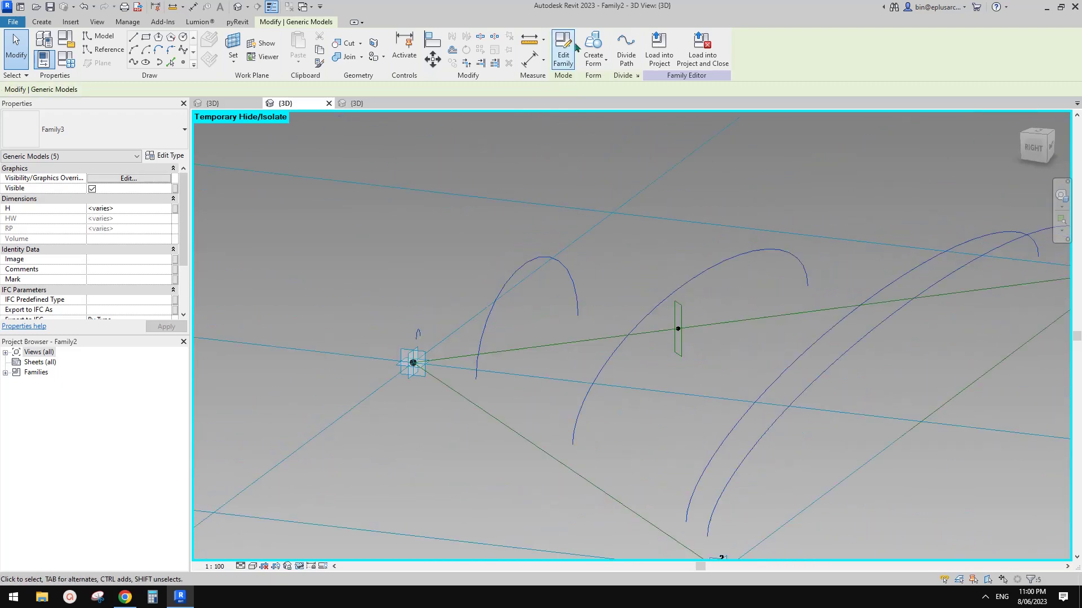
left_click(596, 40)
scroll(636, 141, "down", 3)
middle_click_drag(680, 234, 763, 309, "shift")
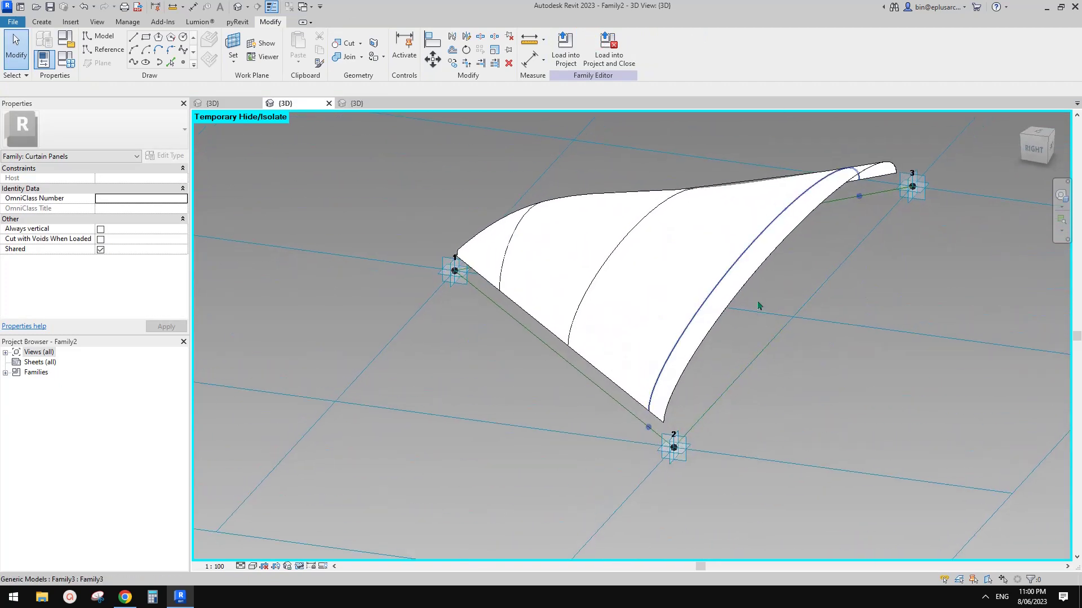
left_click(808, 218)
left_click(858, 283)
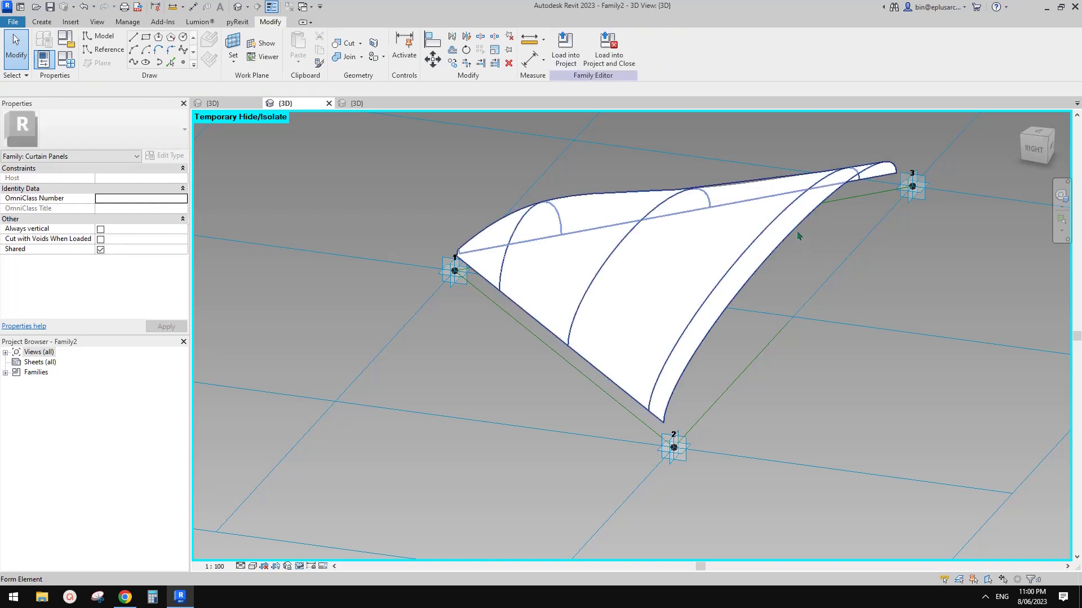
Set the height H of the largest arch, spanning adaptive points 2 and 3, to 50.
key("Tab")
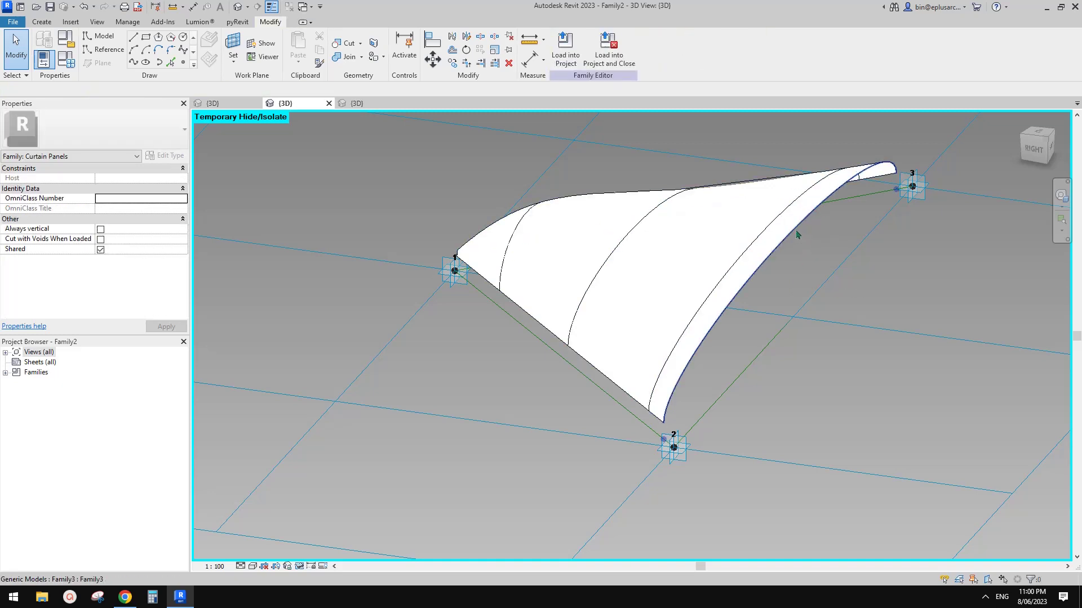
left_click(796, 234)
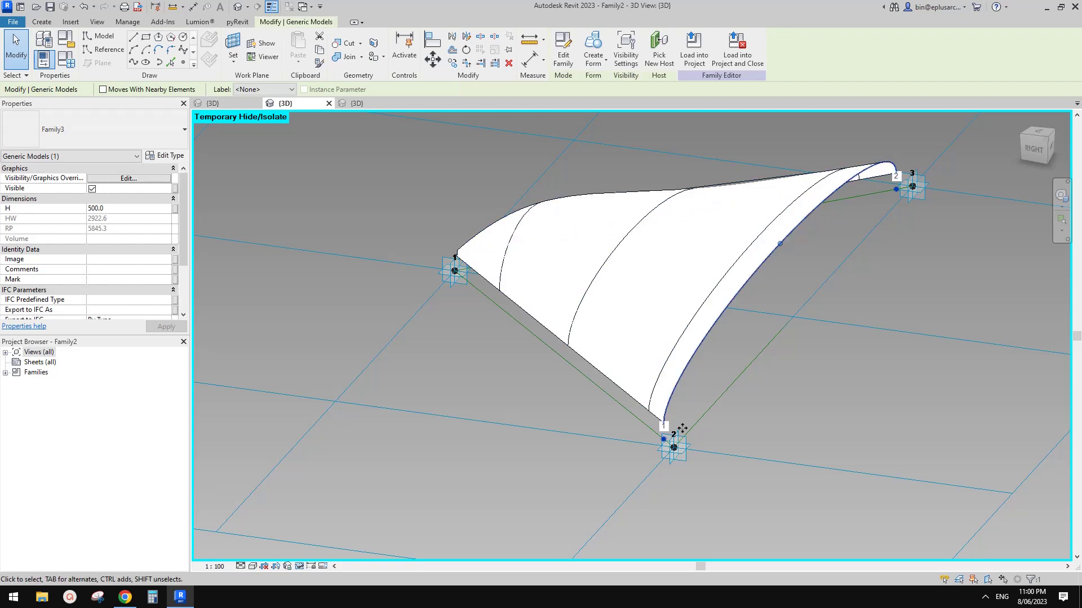
left_click(134, 209)
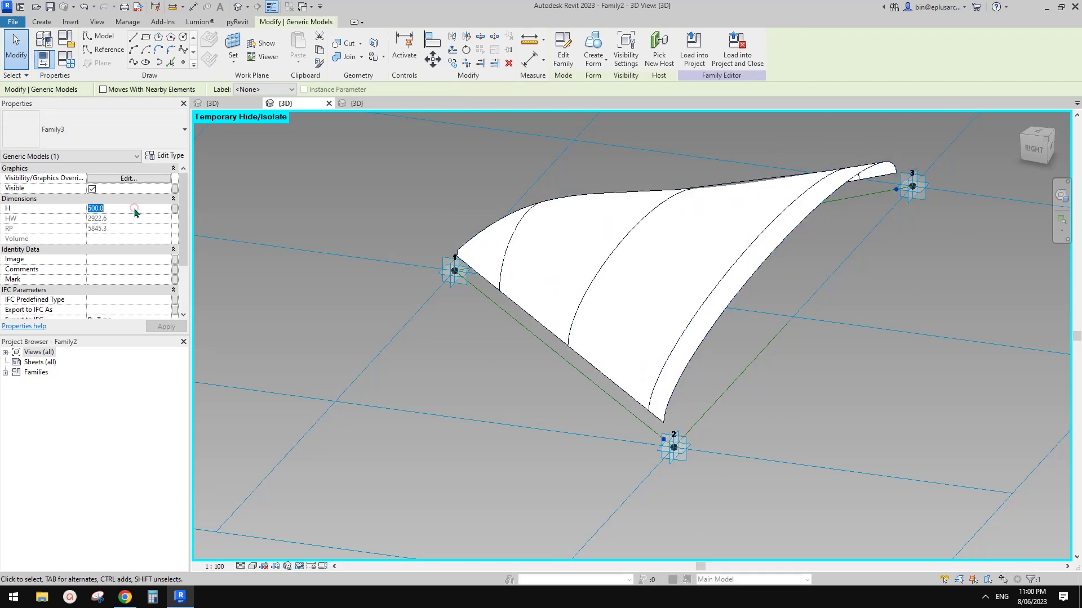
type("50")
key("Return")
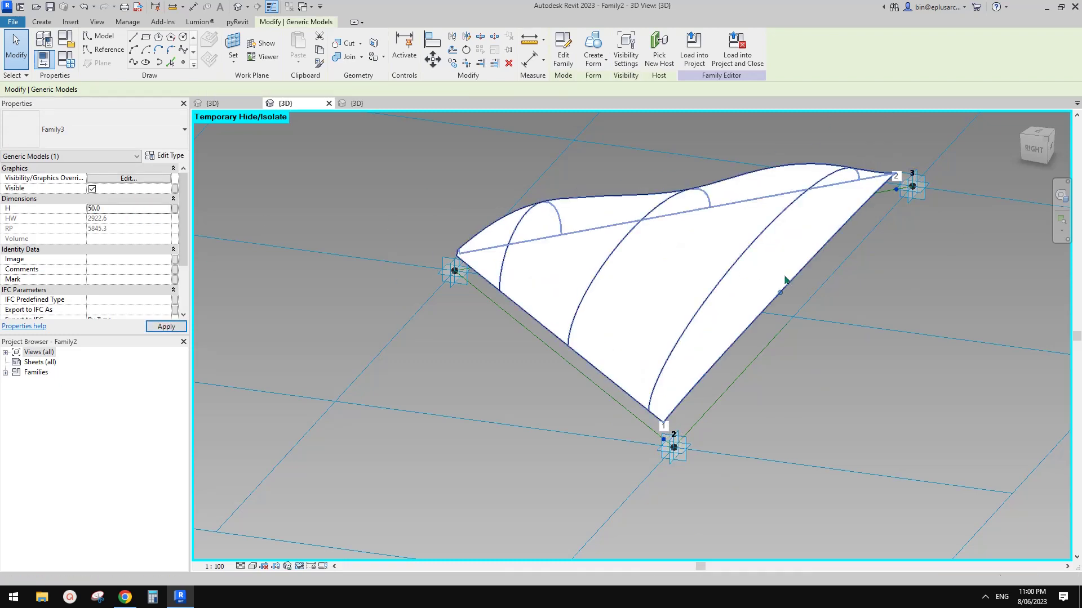
middle_click_drag(717, 294, 825, 318, "shift")
left_click(752, 404)
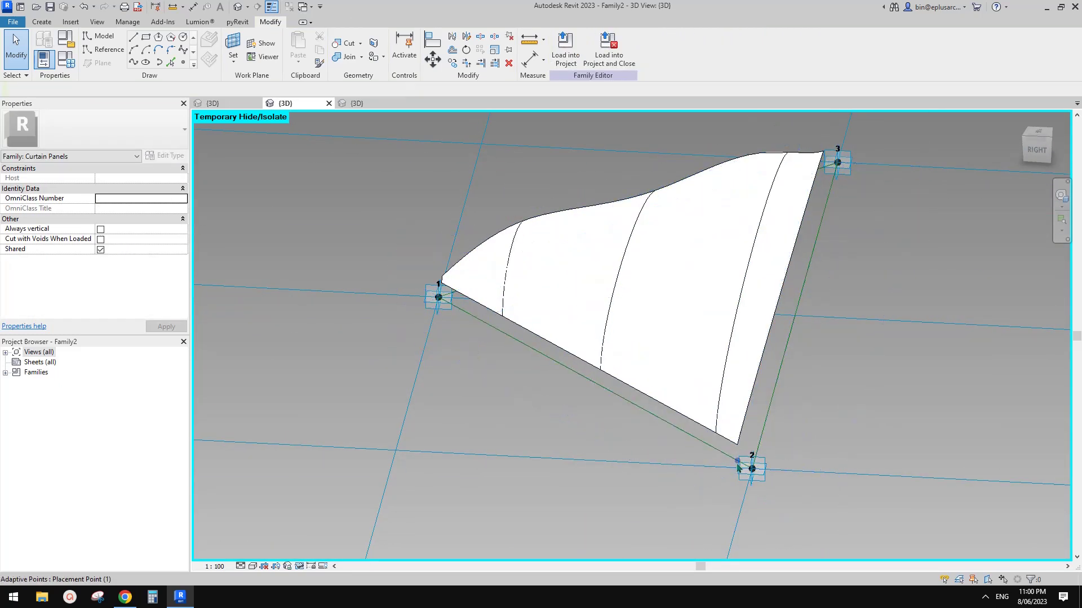
Adjust the placement points of the largest arch along their host lines near adaptive points 2 and 3, with a normalized curve parameter of about 0.985 near point 2.
left_click(736, 465)
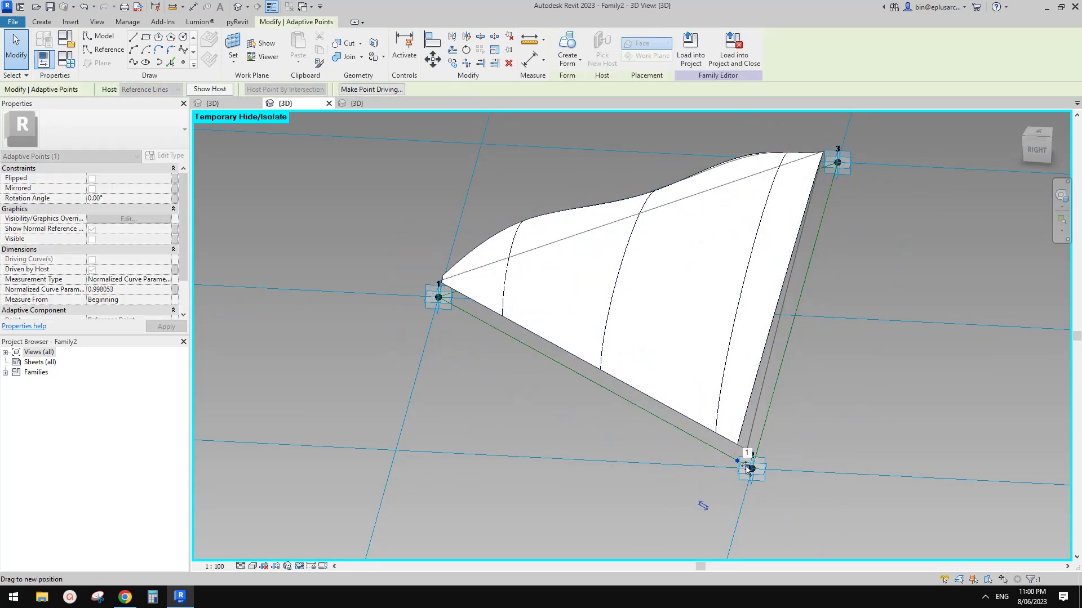
scroll(747, 468, "up", 3)
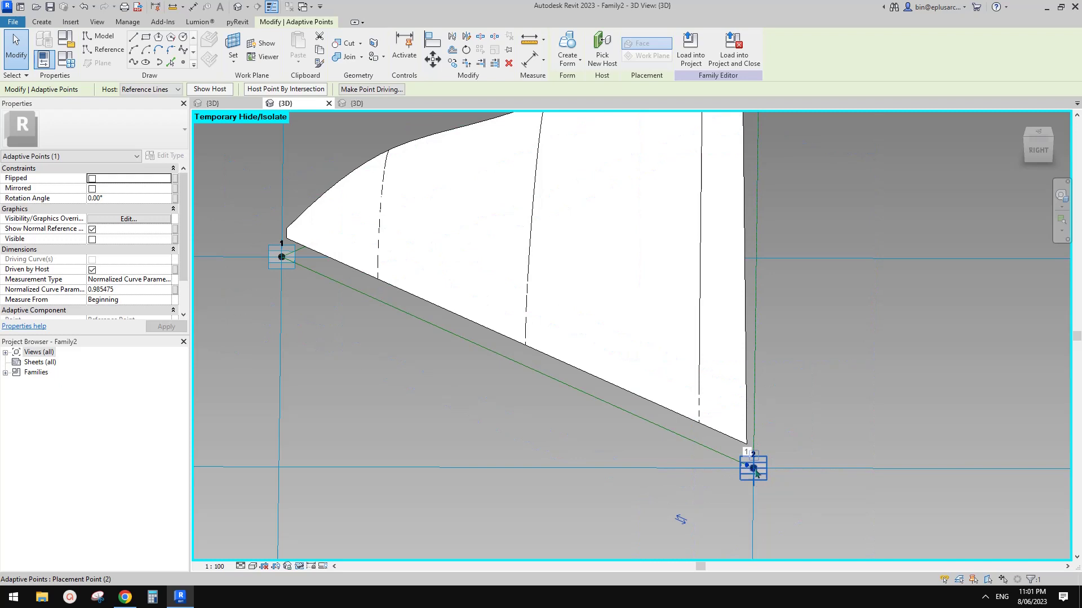
scroll(754, 472, "down", 1)
middle_click_drag(748, 148, 764, 180, "shift")
middle_click_drag(764, 180, 739, 303)
scroll(804, 240, "up", 2)
left_click_drag(809, 220, 837, 208)
scroll(829, 214, "down", 4)
middle_click_drag(811, 278, 649, 250, "shift")
Set the height H of the three intermediate arches together to 200.
left_click(646, 247)
scroll(672, 241, "down", 1)
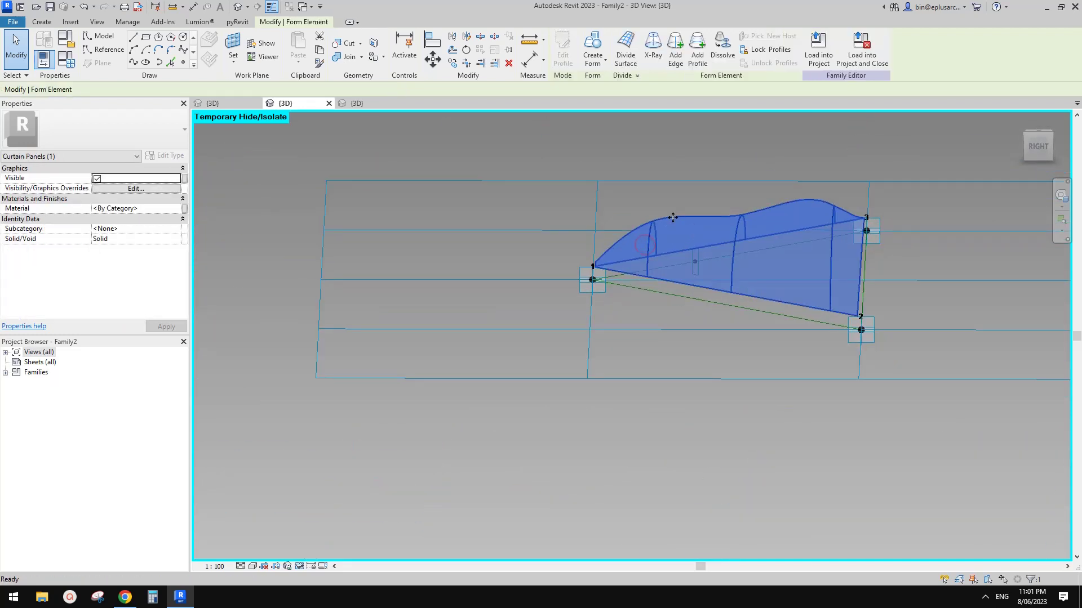
left_click(670, 212)
left_click(630, 181)
key("Escape")
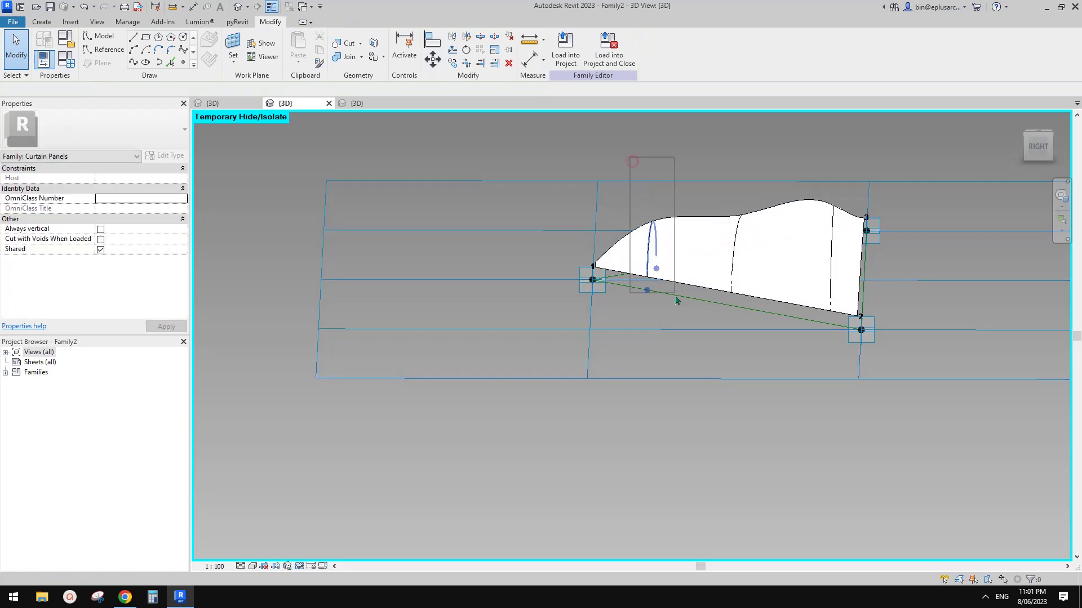
left_click(707, 296)
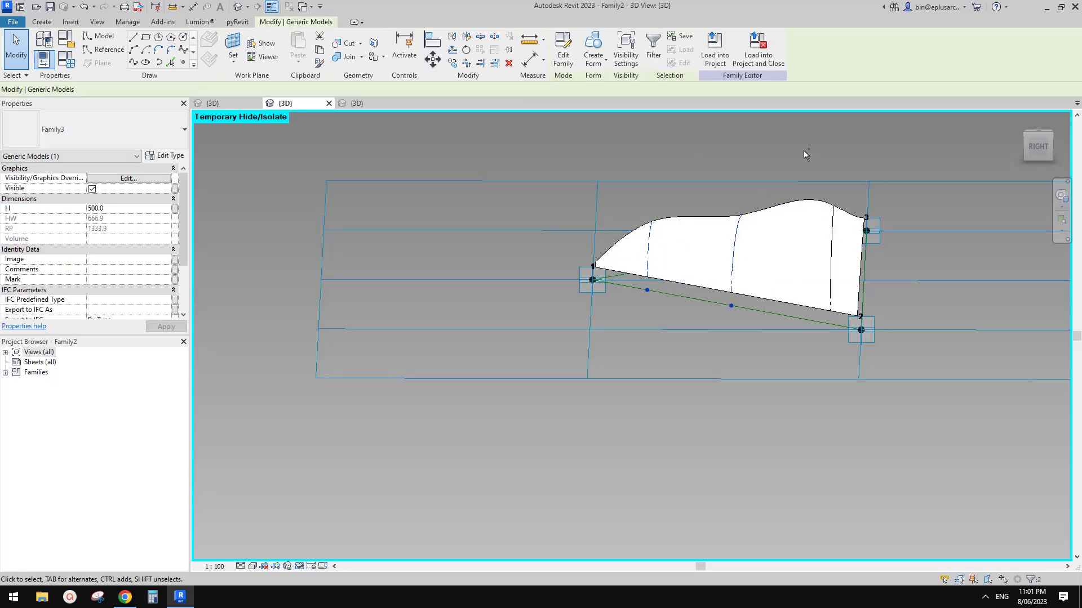
left_click(850, 345, "ctrl")
left_click(132, 208)
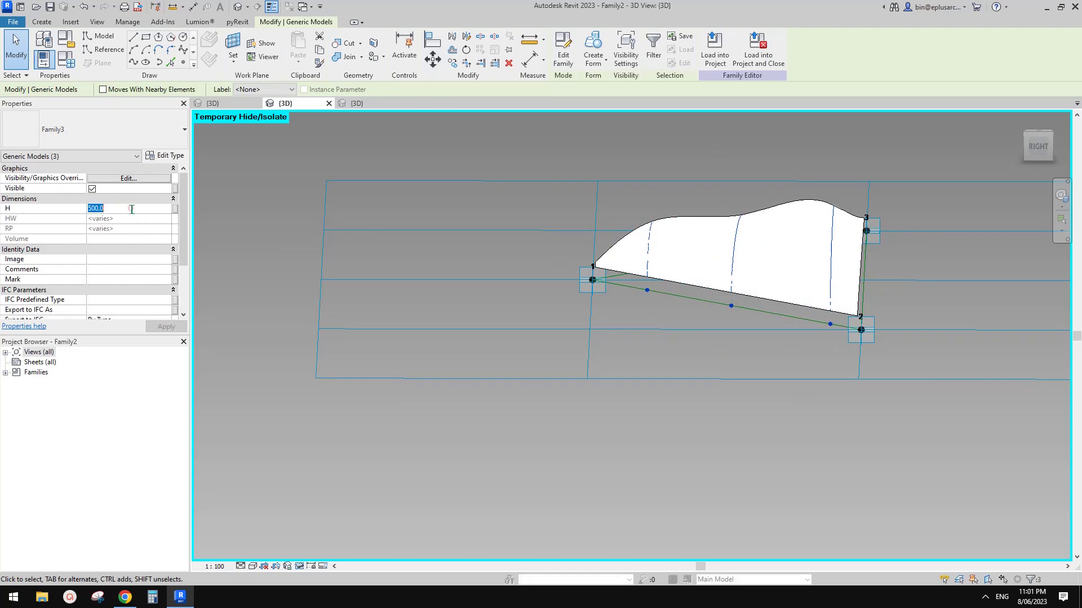
middle_click_drag(742, 236, 557, 306, "shift")
left_click(557, 306)
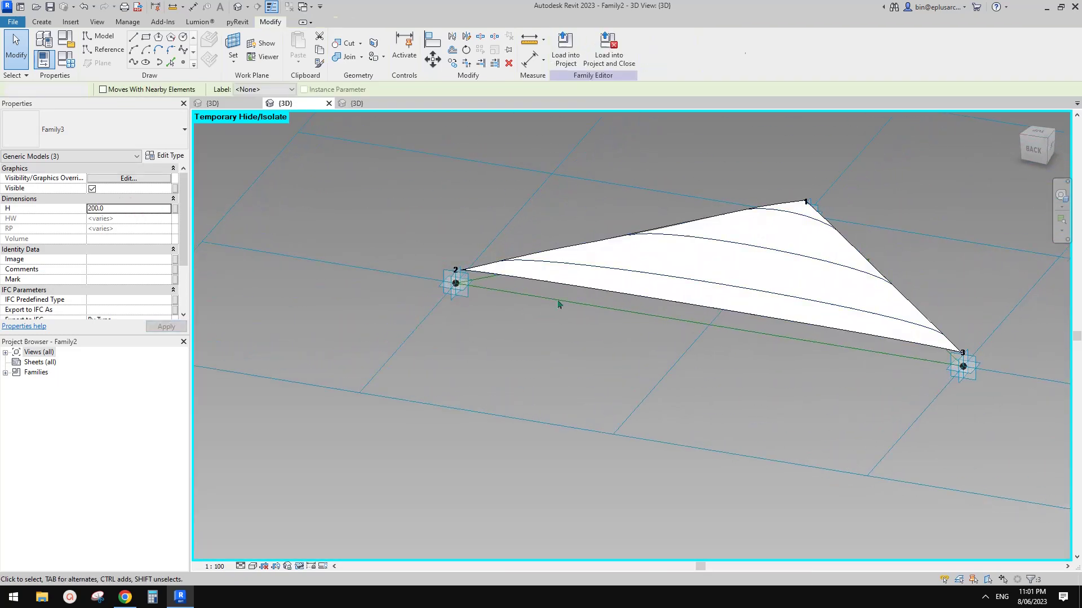
Set the height H of the central arch to 250.
scroll(474, 308, "down", 2)
left_click(681, 265)
key("Escape")
middle_click_drag(601, 255, 540, 227, "shift")
middle_click_drag(690, 248, 656, 235, "shift")
left_click_drag(642, 196, 695, 329)
left_click(691, 289)
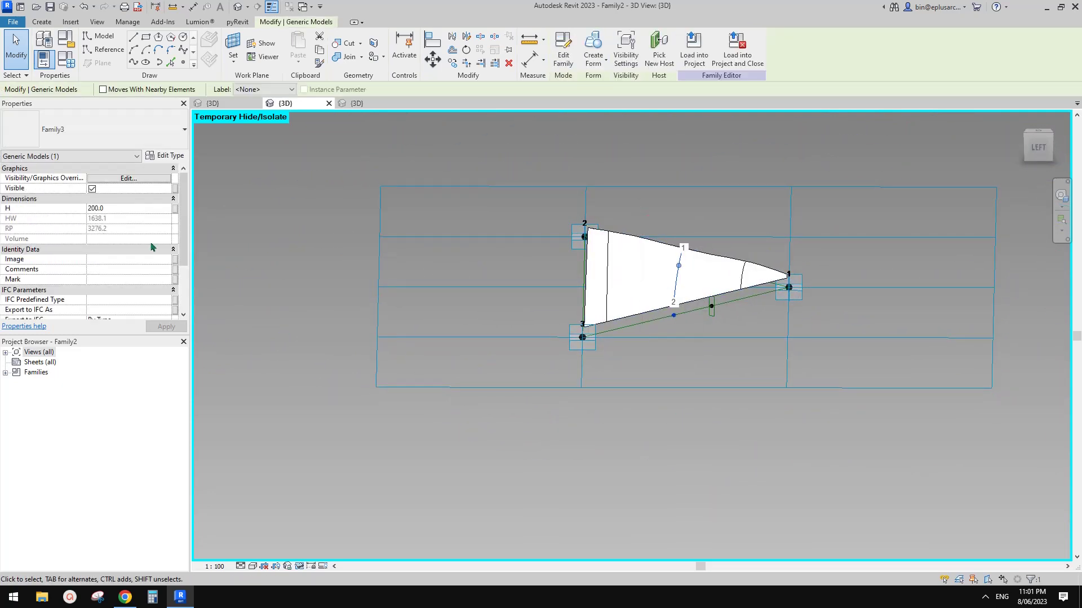
left_click(120, 209)
type("250")
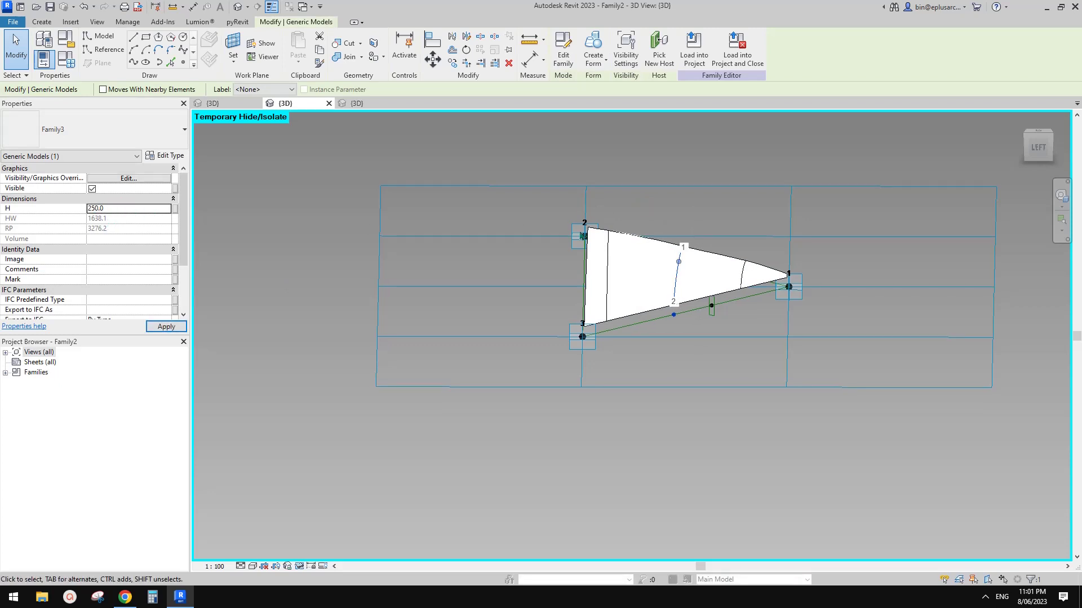
middle_click_drag(564, 304, 745, 306, "shift")
Reset the temporary hide/isolate to bring back the panel frame around the cushion, and view the panel side-on.
left_click(599, 224)
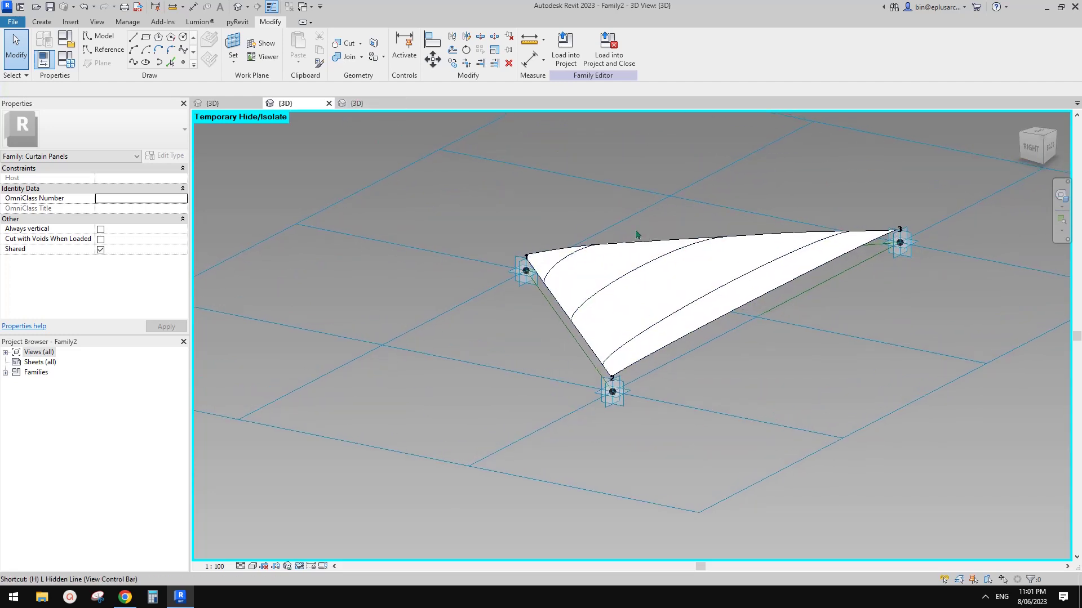
key("h")
key("r")
middle_click_drag(723, 267, 691, 185, "shift")
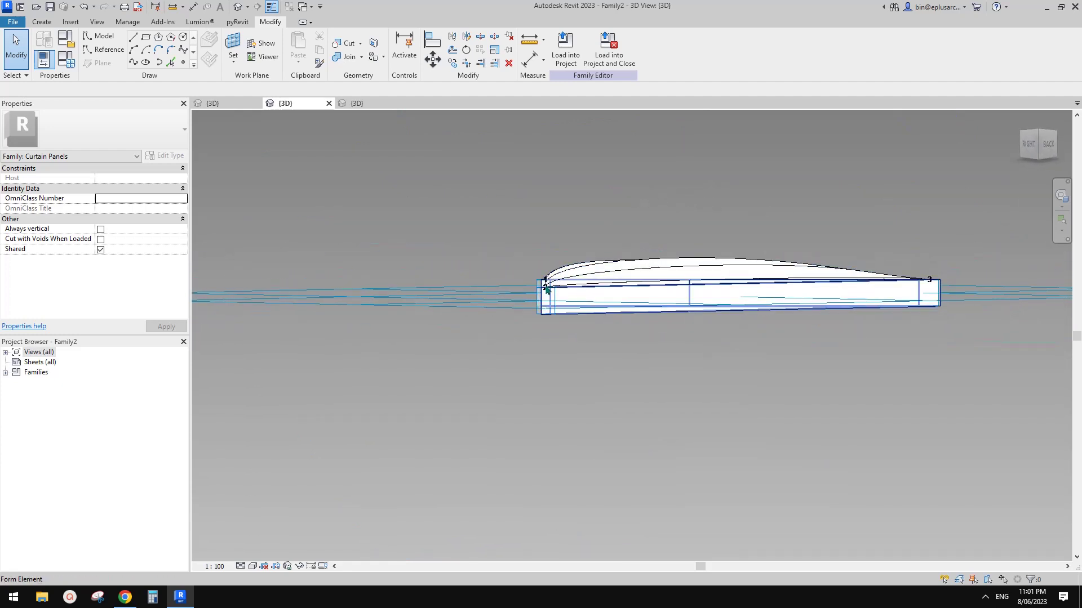
In the Family3 arch family, move the half-ellipse model line slightly downwards.
left_click(350, 104)
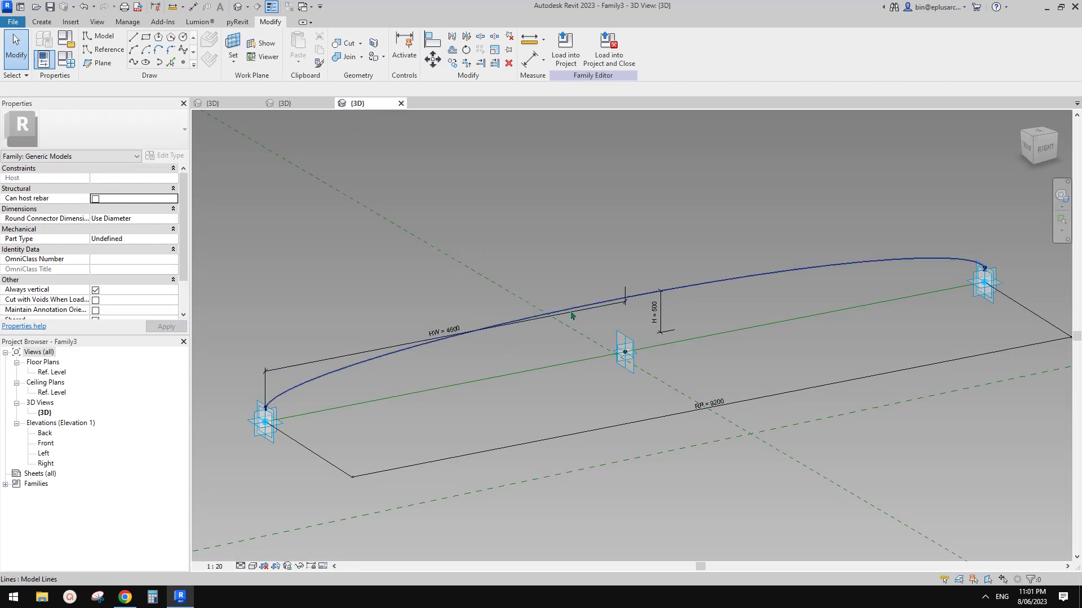
left_click(654, 312)
left_click(715, 282)
middle_click_drag(723, 304, 698, 299)
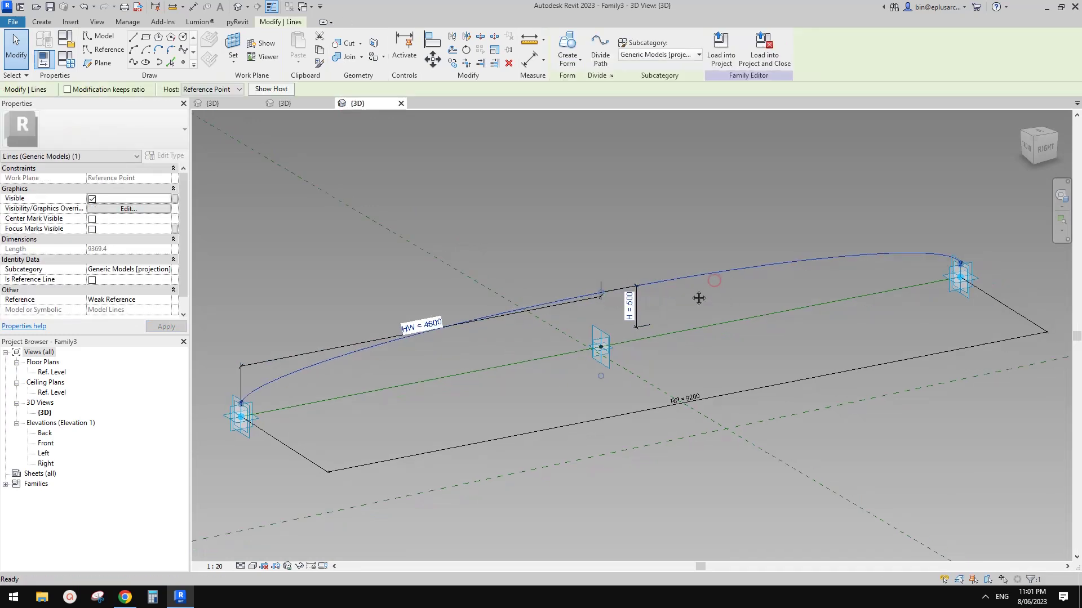
key("m")
key("v")
left_click(702, 233)
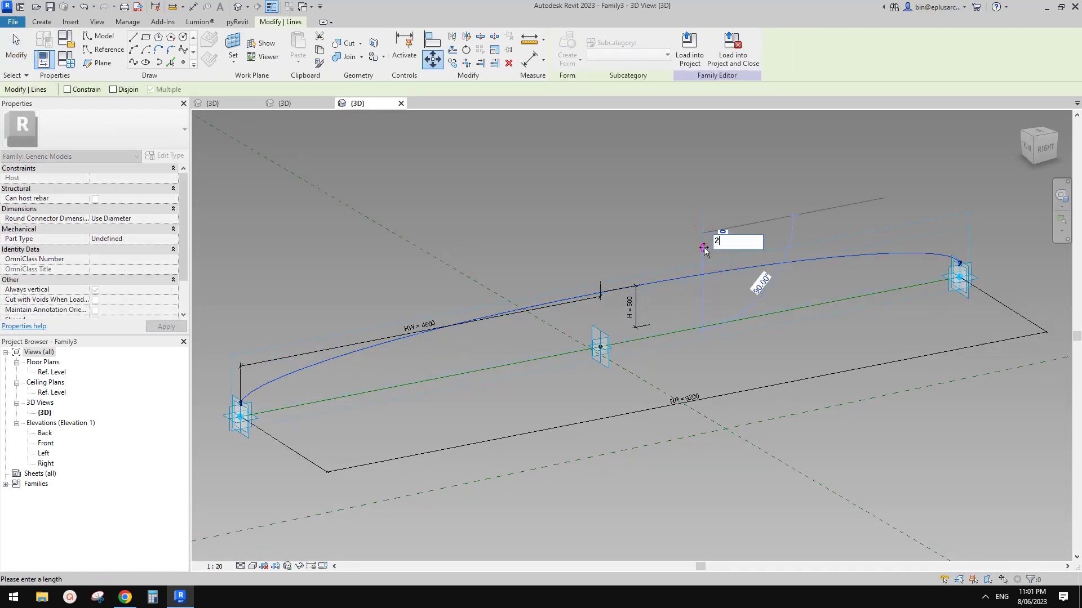
key("Return")
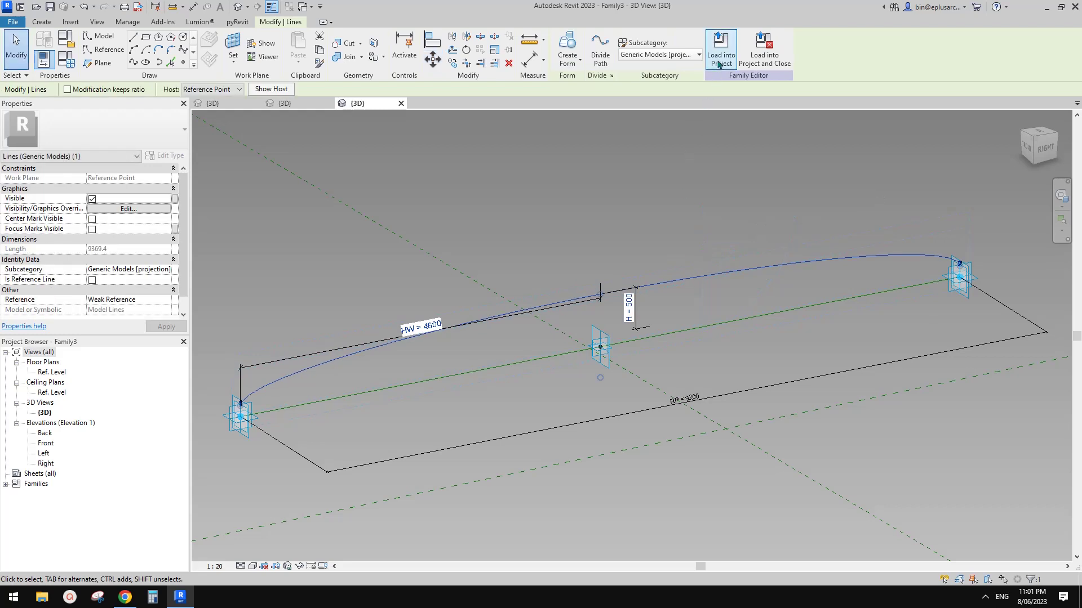
Load the modified Family3 arch into Family2, replacing its existing version.
left_click(719, 64)
left_click(511, 383)
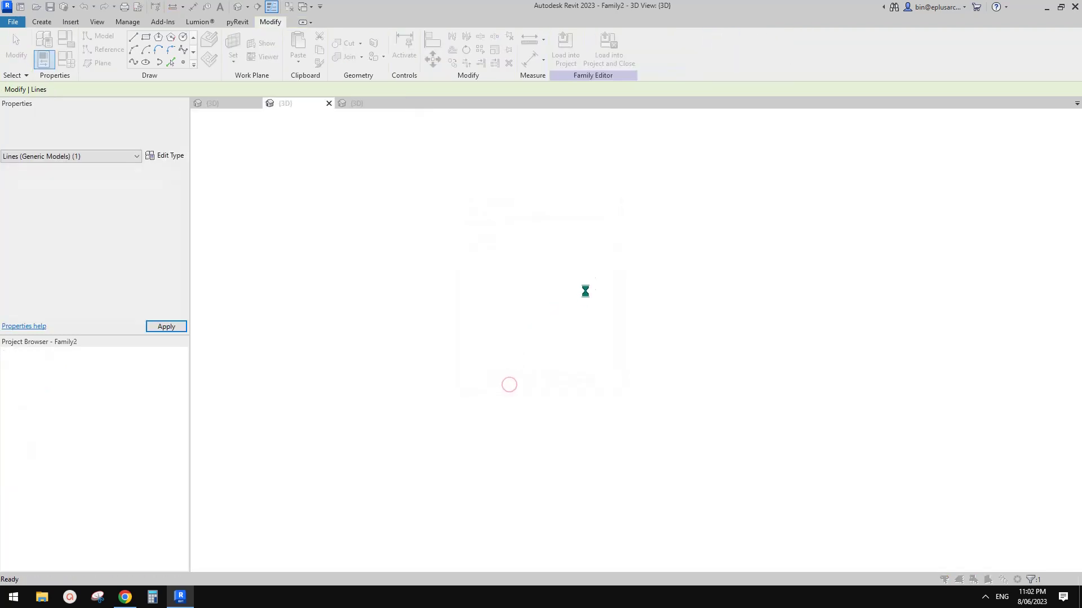
left_click(580, 269)
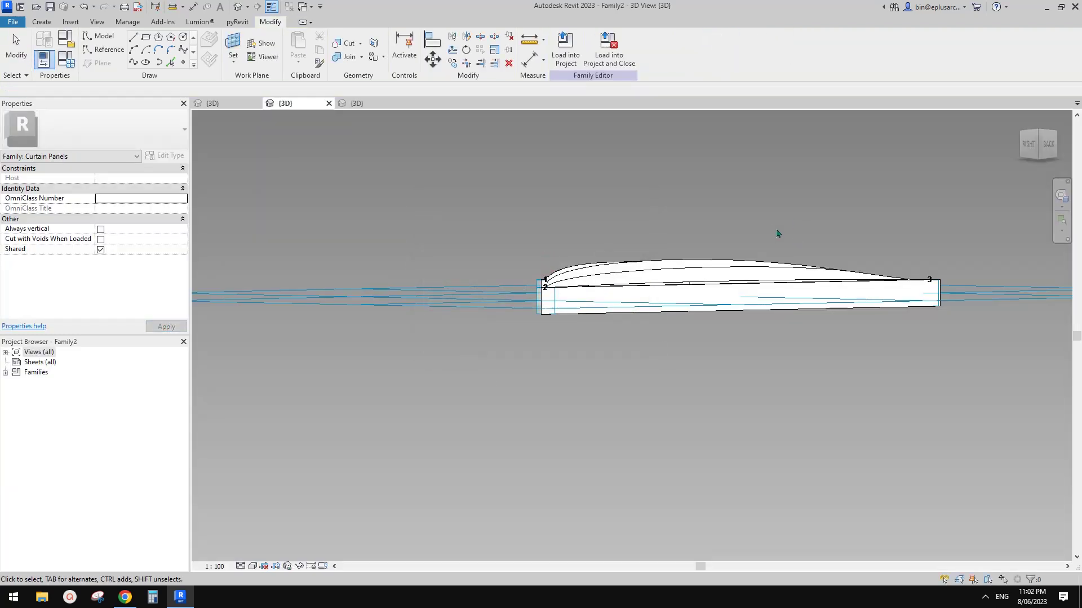
middle_click_drag(777, 235, 684, 270, "shift")
left_click(566, 59)
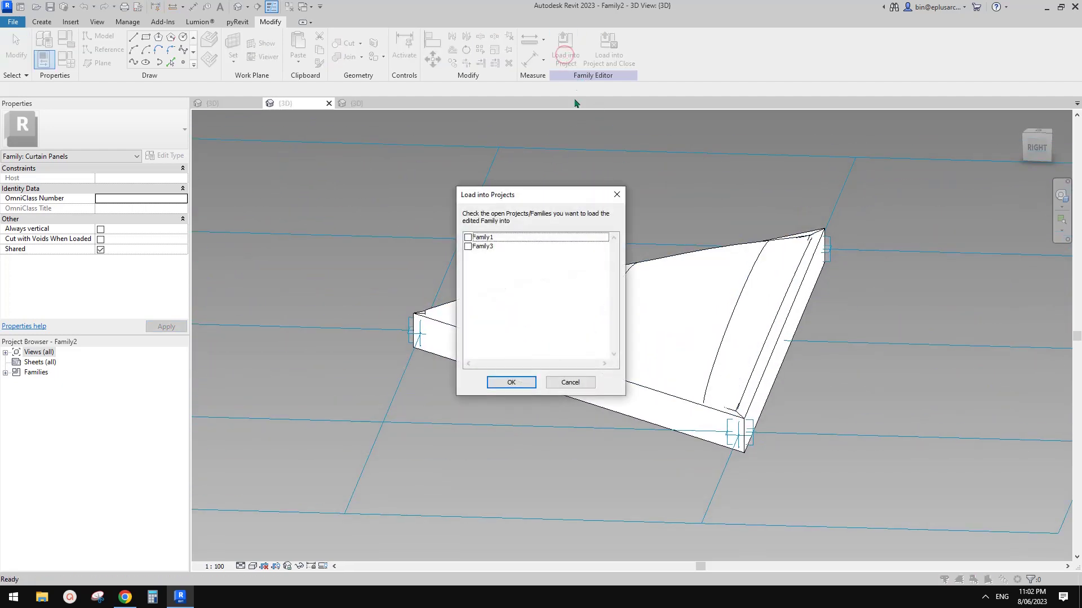
key("Escape")
Assign Default New Material to the lofted cushion form.
left_click(698, 310)
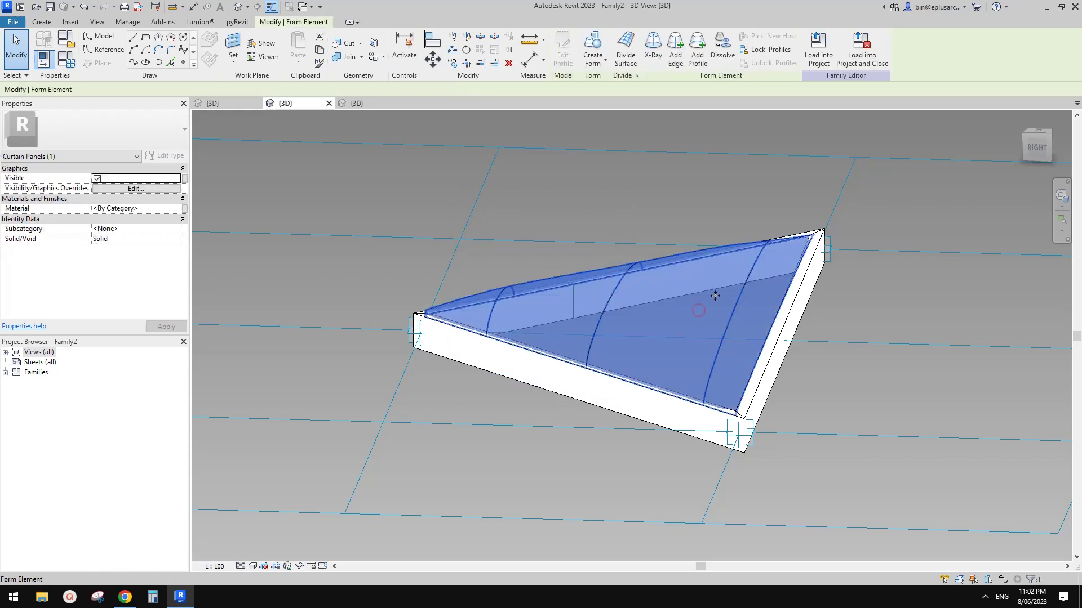
left_click(176, 209)
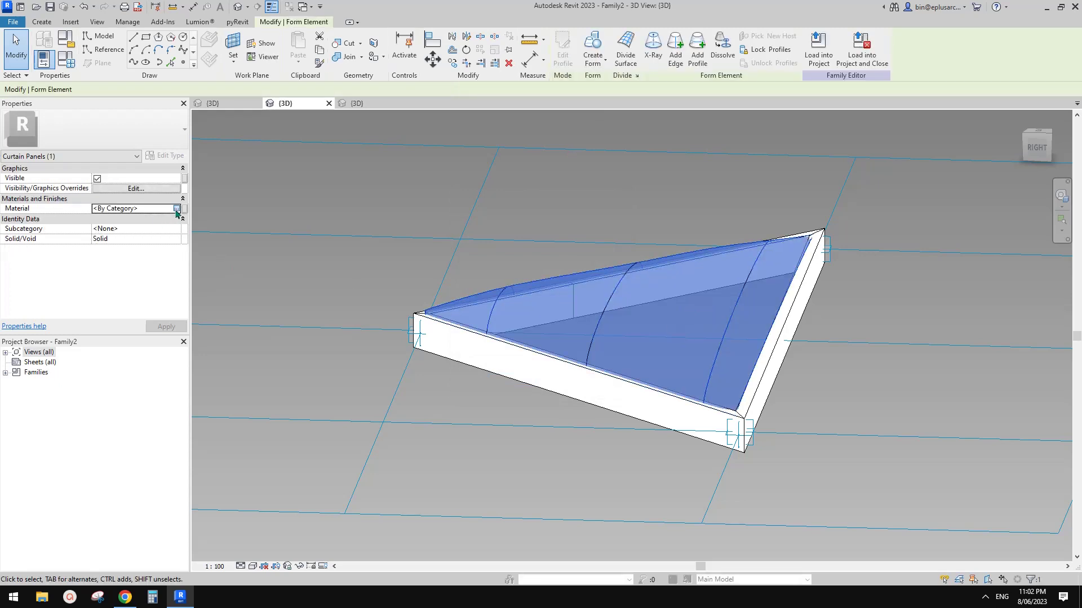
left_click(183, 210)
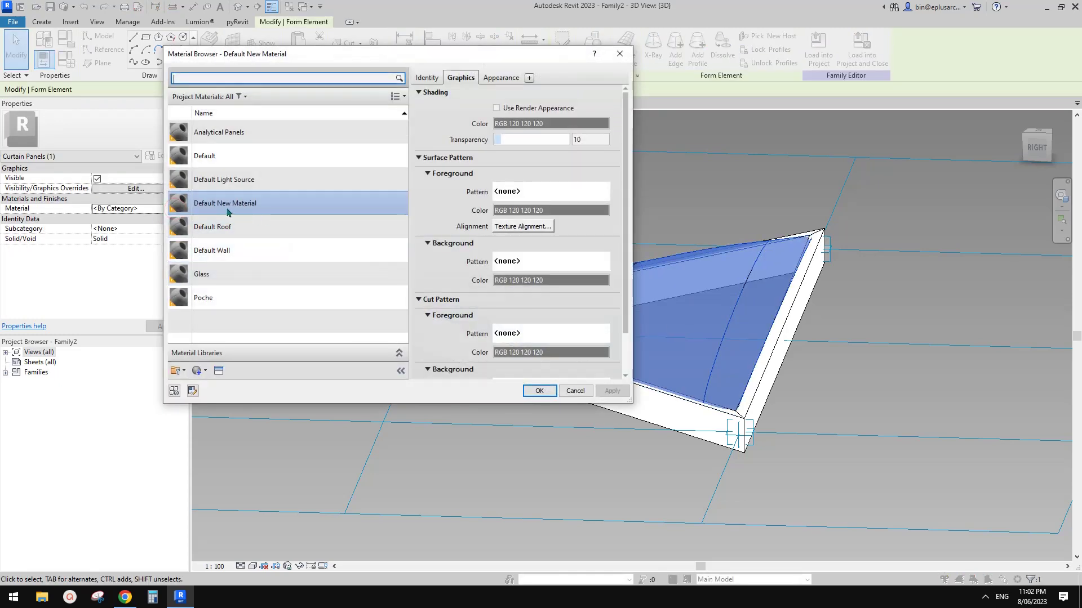
left_click(539, 390)
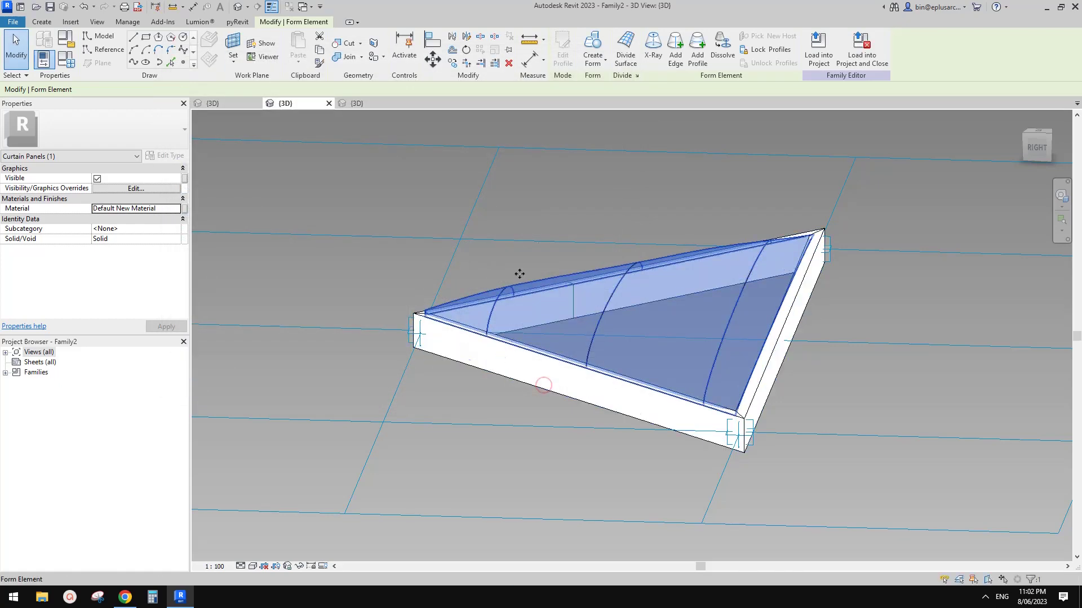
key("Escape")
middle_click_drag(700, 299, 666, 237, "shift")
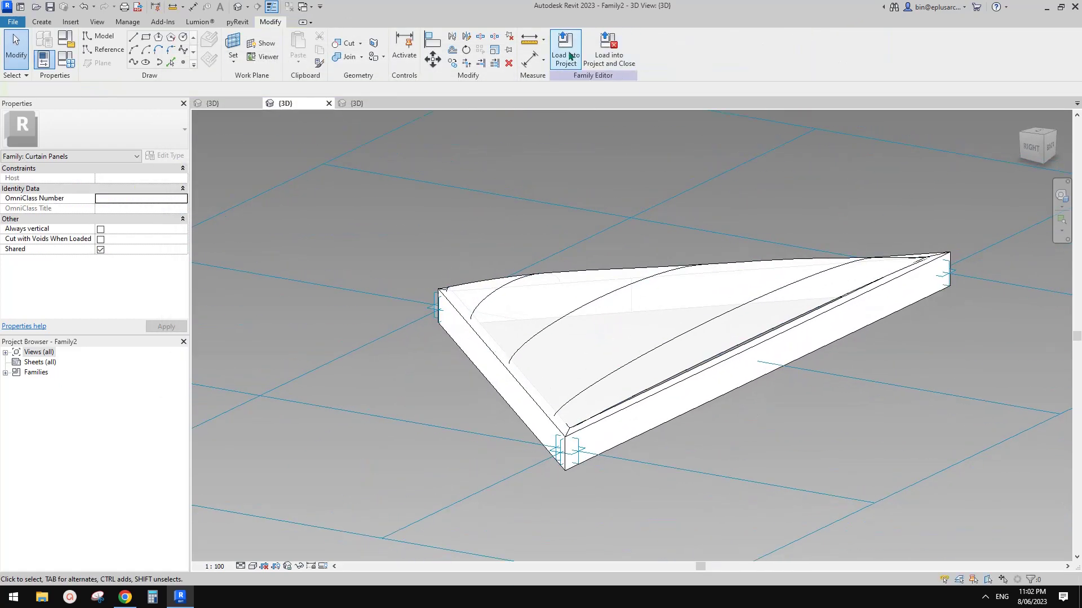
Select all five Family3 arches along the cushion in the Family2 panel and turn off their Visible property.
middle_click_drag(642, 377, 481, 353, "shift")
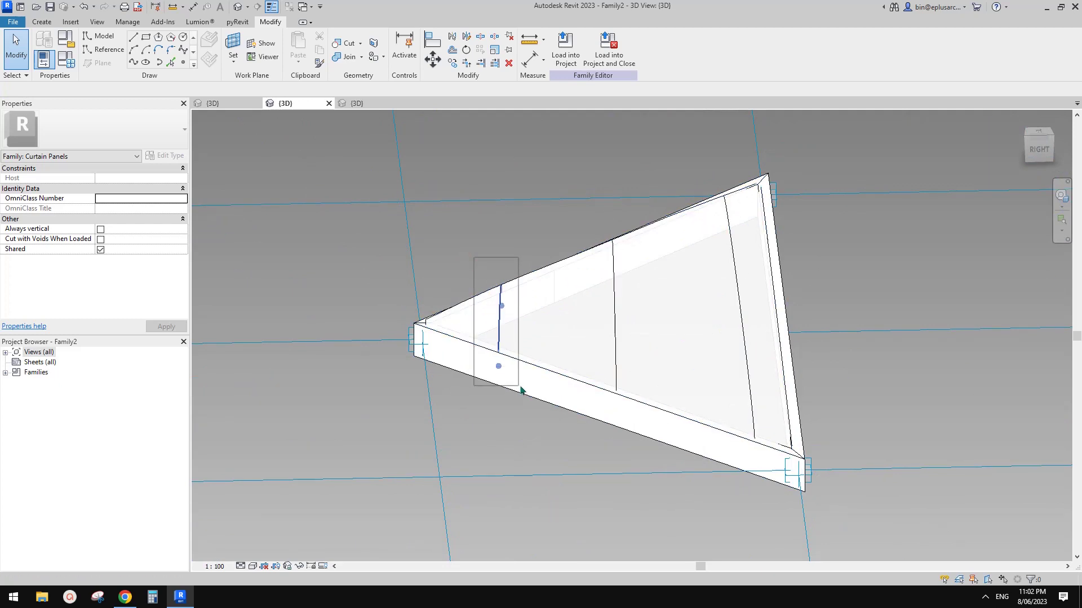
left_click_drag(521, 389, 519, 386)
left_click_drag(584, 228, 637, 441, "ctrl")
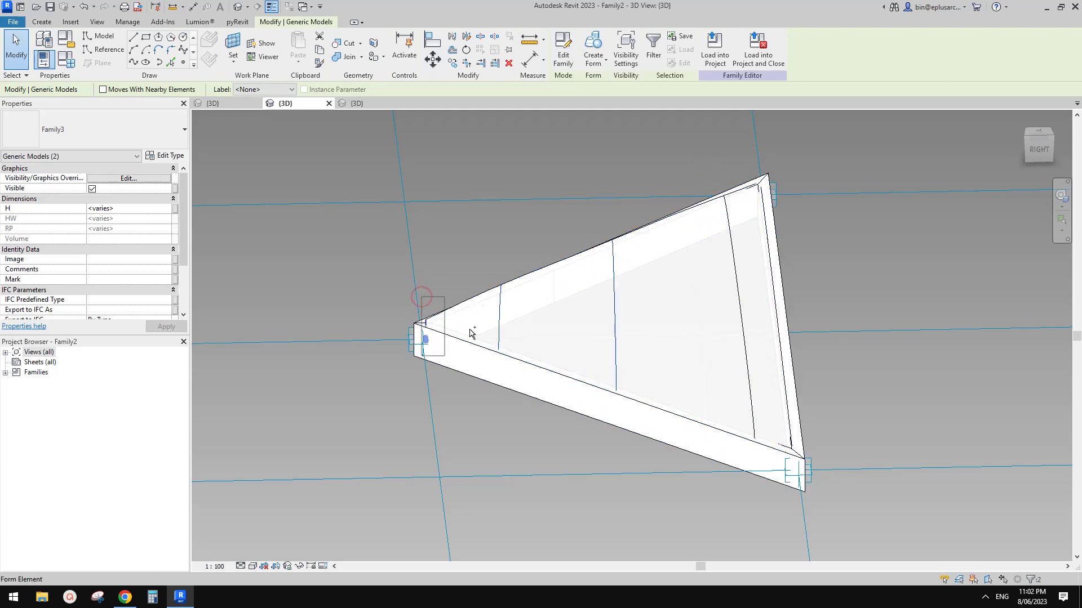
left_click_drag(470, 330, 471, 329, "ctrl")
left_click(484, 251, "ctrl")
middle_click_drag(774, 271, 763, 258, "shift")
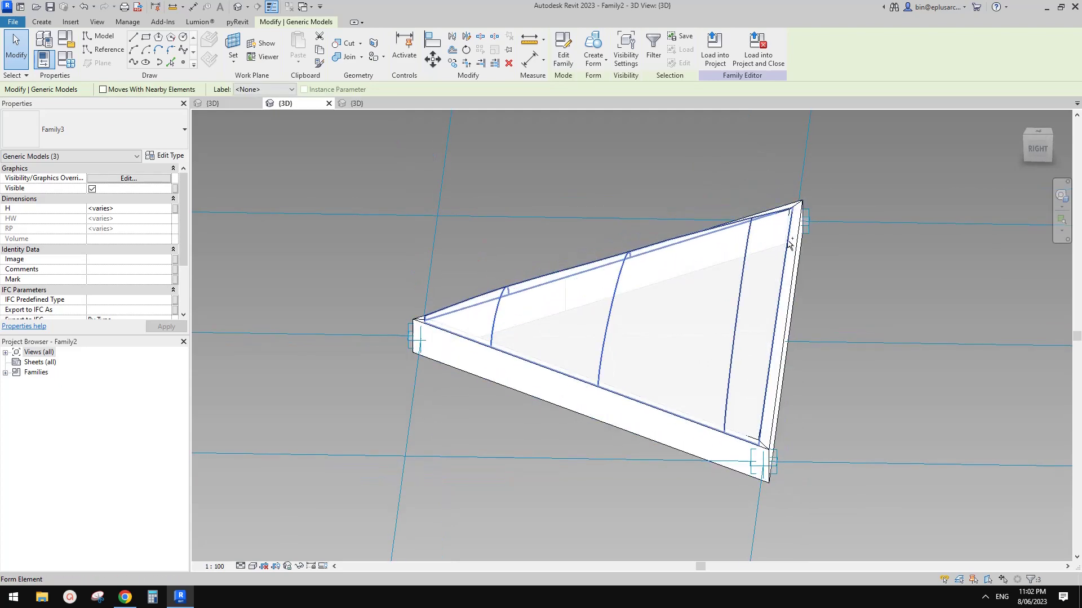
middle_click_drag(791, 327, 757, 179, "shift")
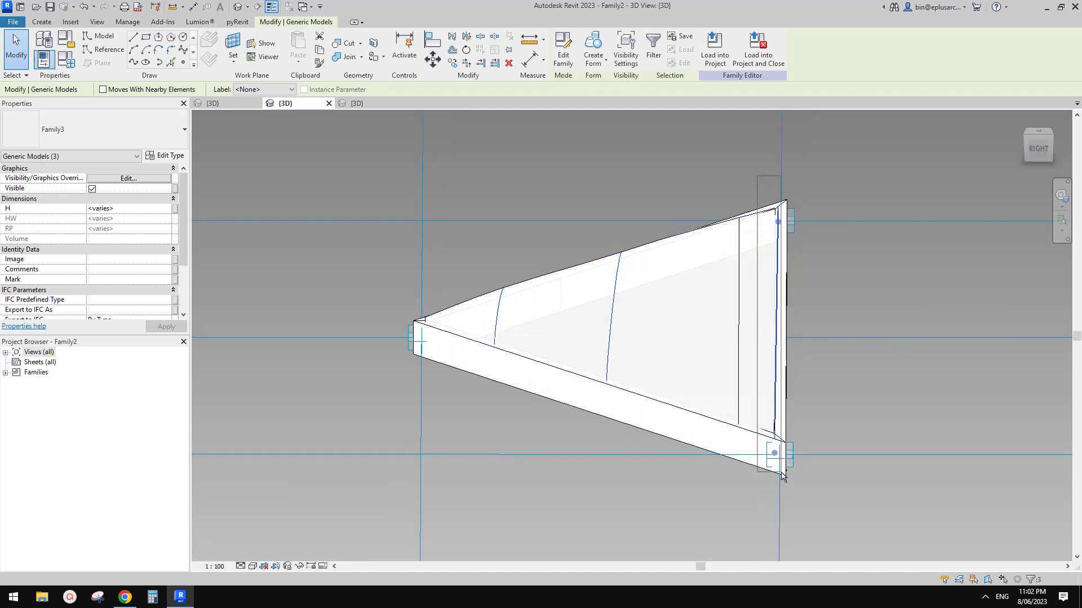
left_click_drag(781, 472, 781, 472, "ctrl")
left_click_drag(708, 169, 755, 478, "ctrl")
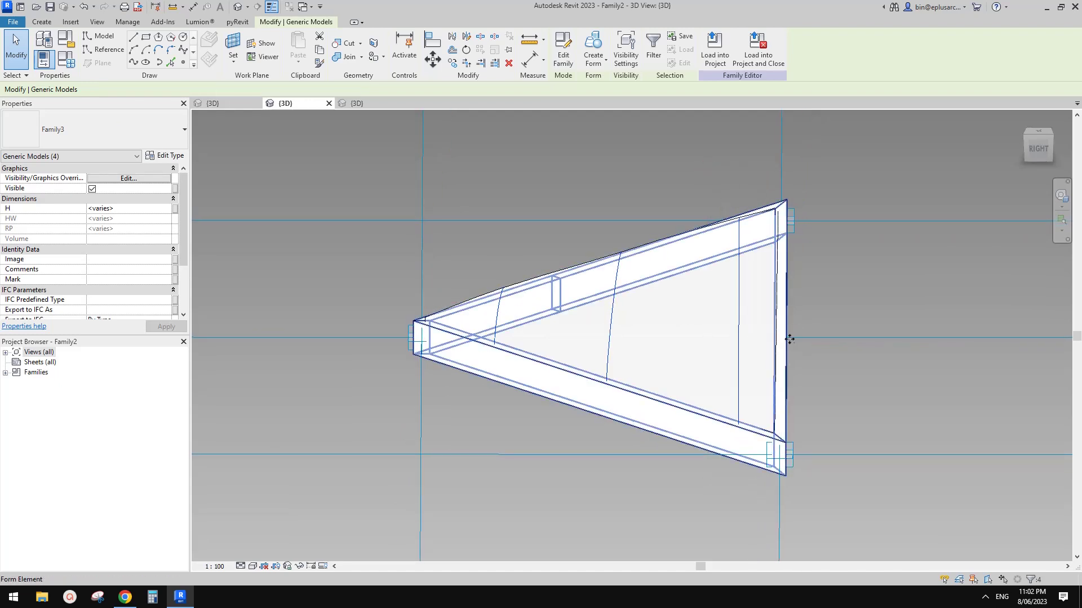
left_click(642, 345, "ctrl")
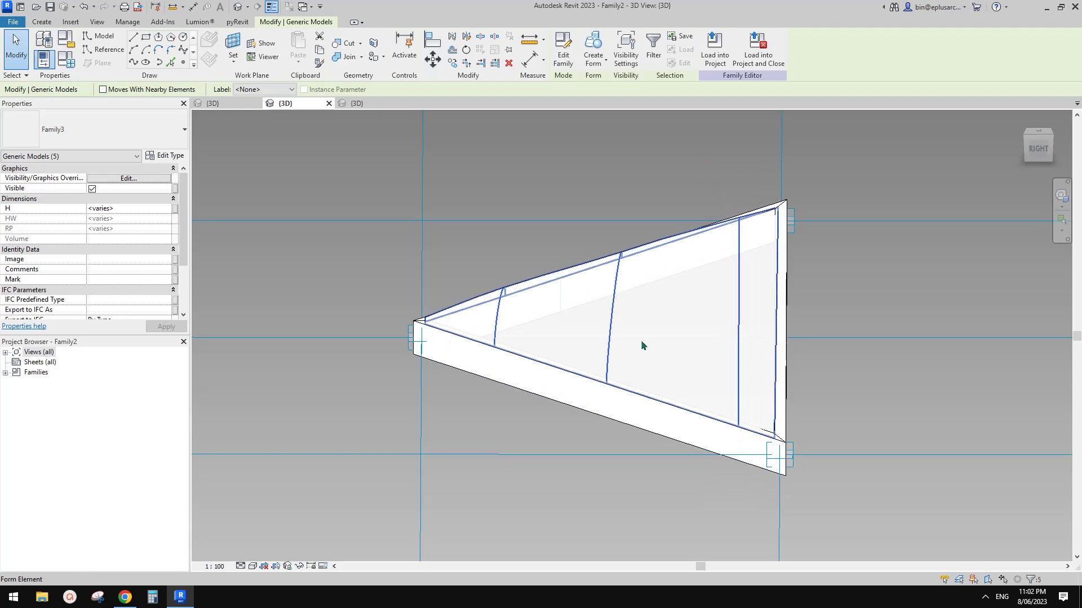
left_click(655, 48)
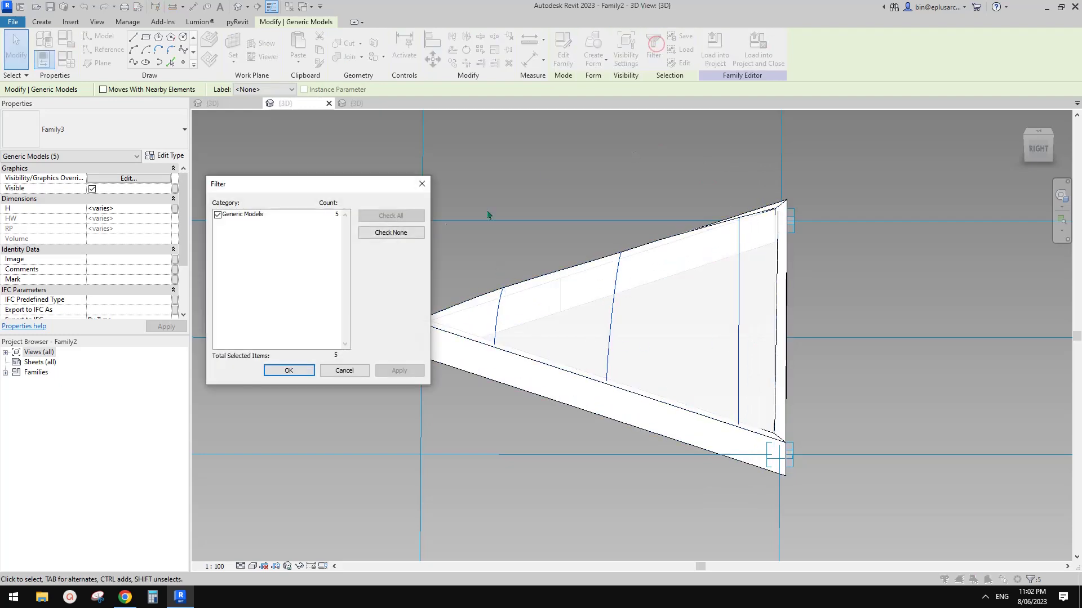
left_click(419, 185)
middle_click_drag(452, 224, 430, 229)
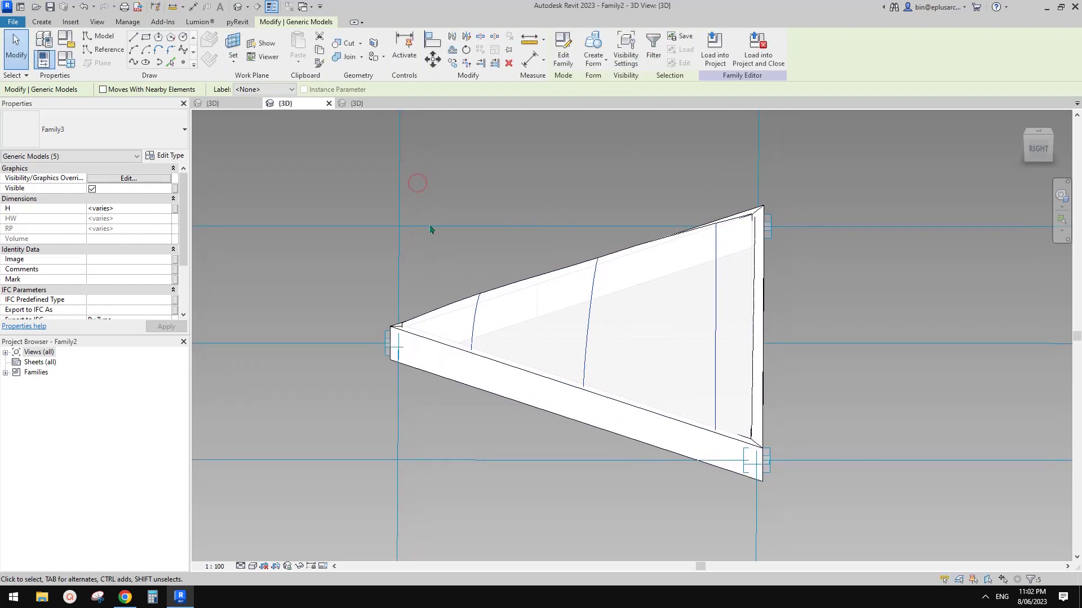
left_click(91, 189)
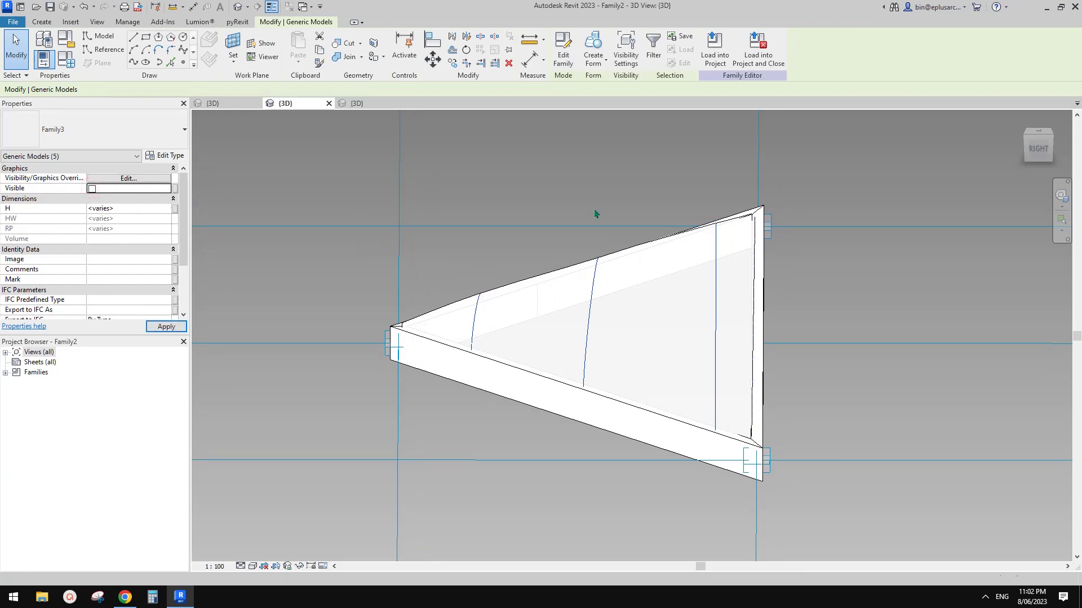
Load the modified Family2 panel into Family1, replacing its existing version.
left_click(719, 59)
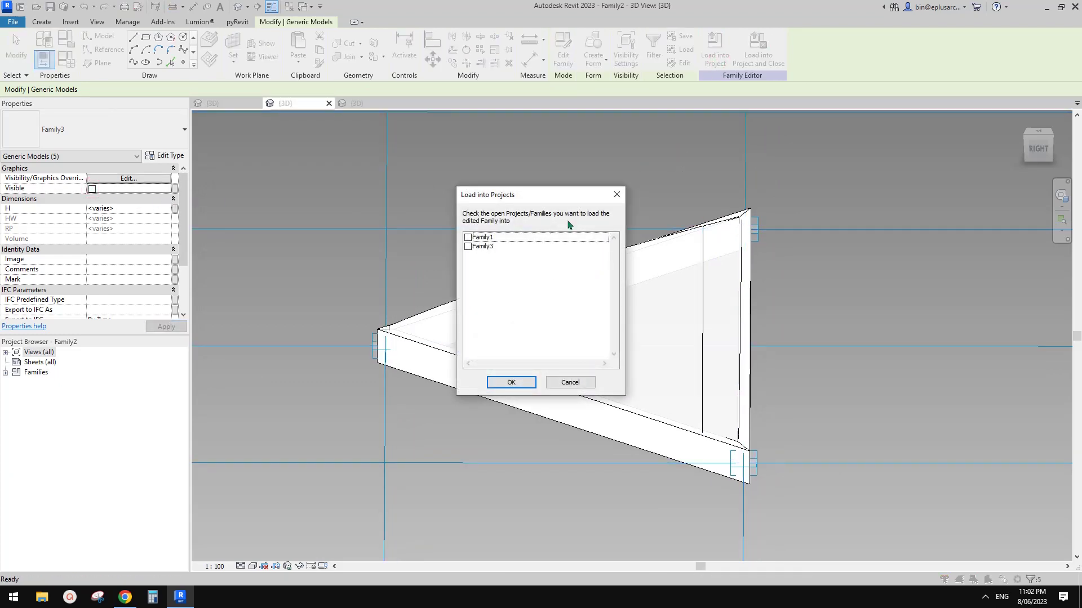
left_click(468, 238)
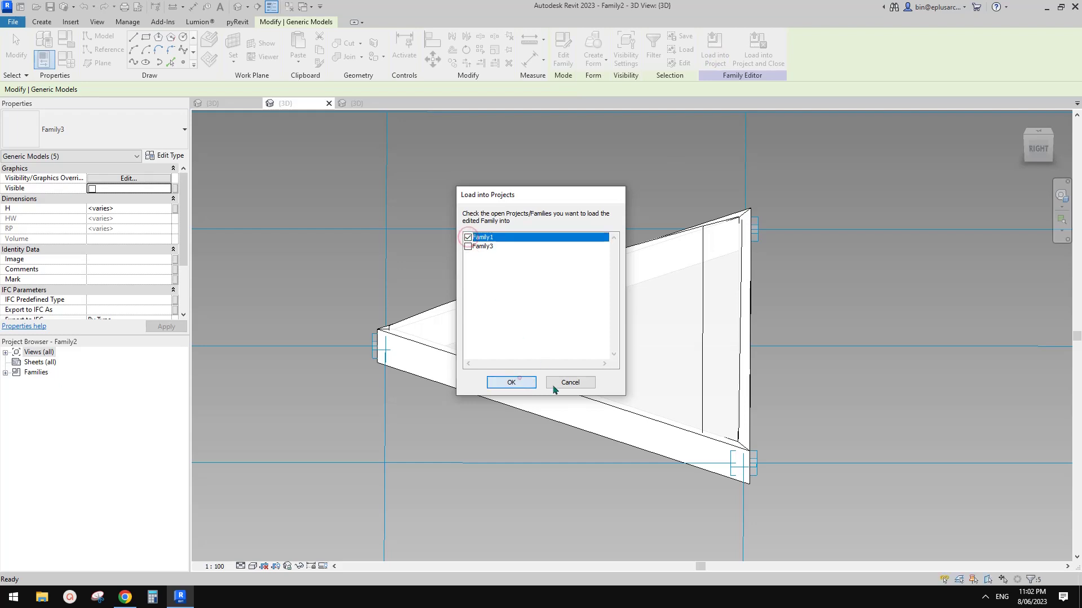
left_click(519, 380)
left_click(532, 266)
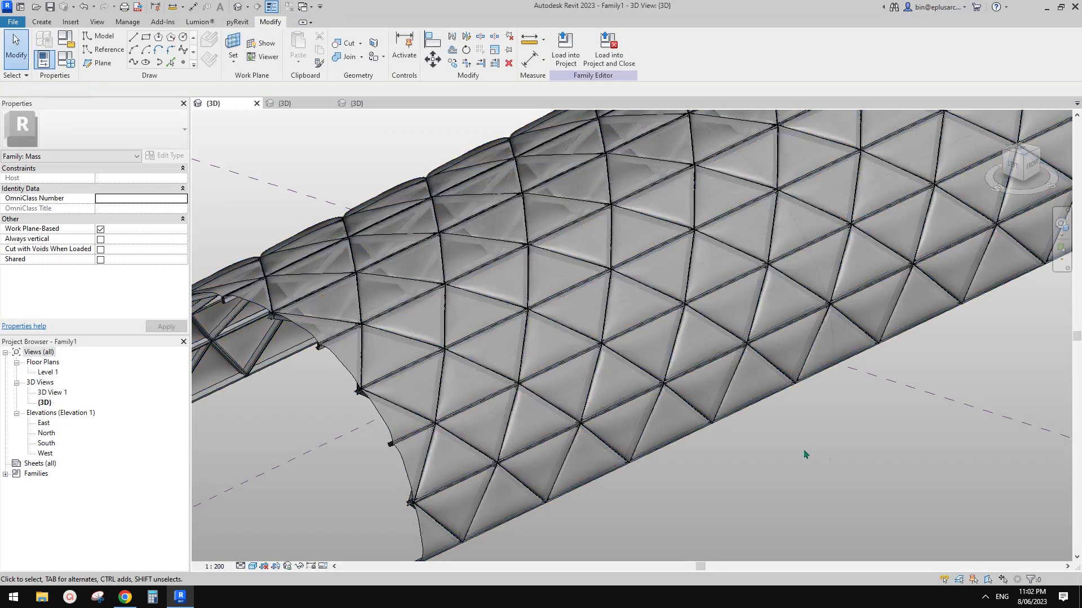
Examine the reloaded cushions on the Family1 vault and compare them with the single panel in Family2.
scroll(847, 466, "down", 1)
middle_click_drag(847, 466, 751, 439, "shift")
left_click(301, 104)
left_click(301, 105)
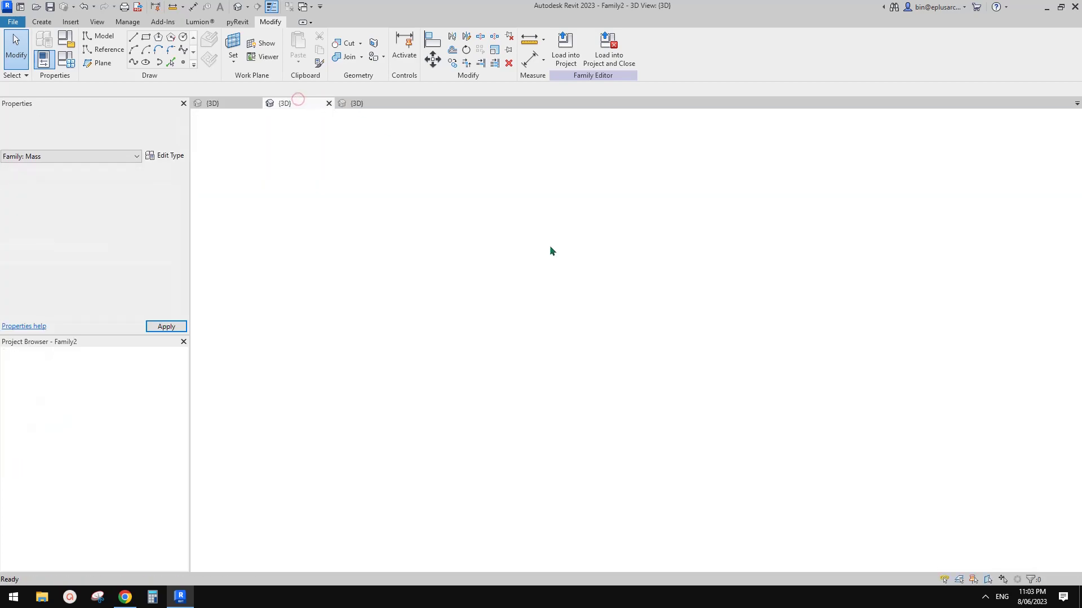
middle_click_drag(725, 265, 710, 316, "shift")
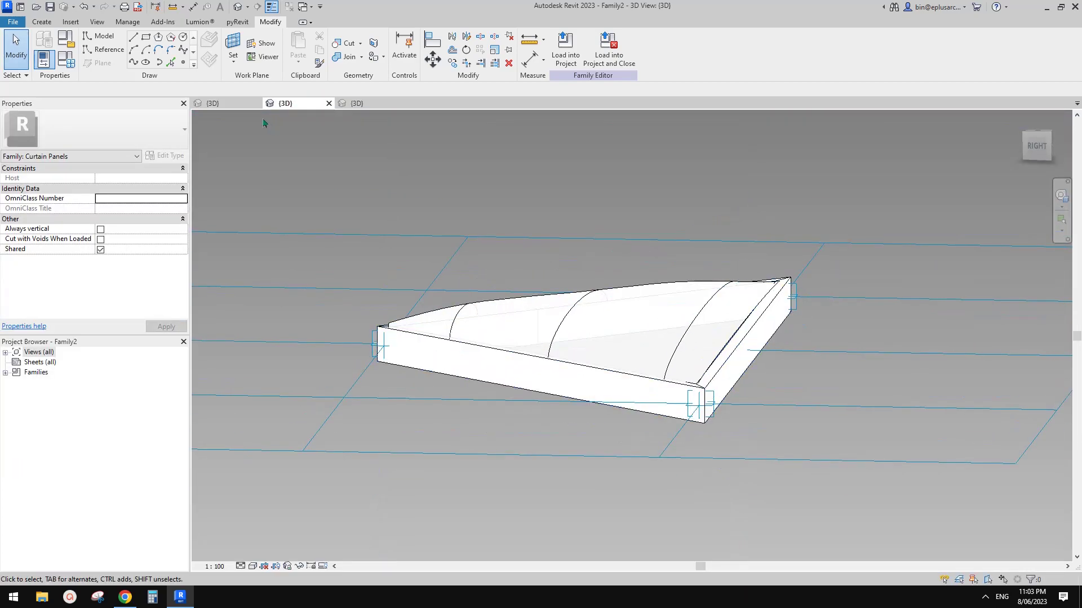
left_click(238, 105)
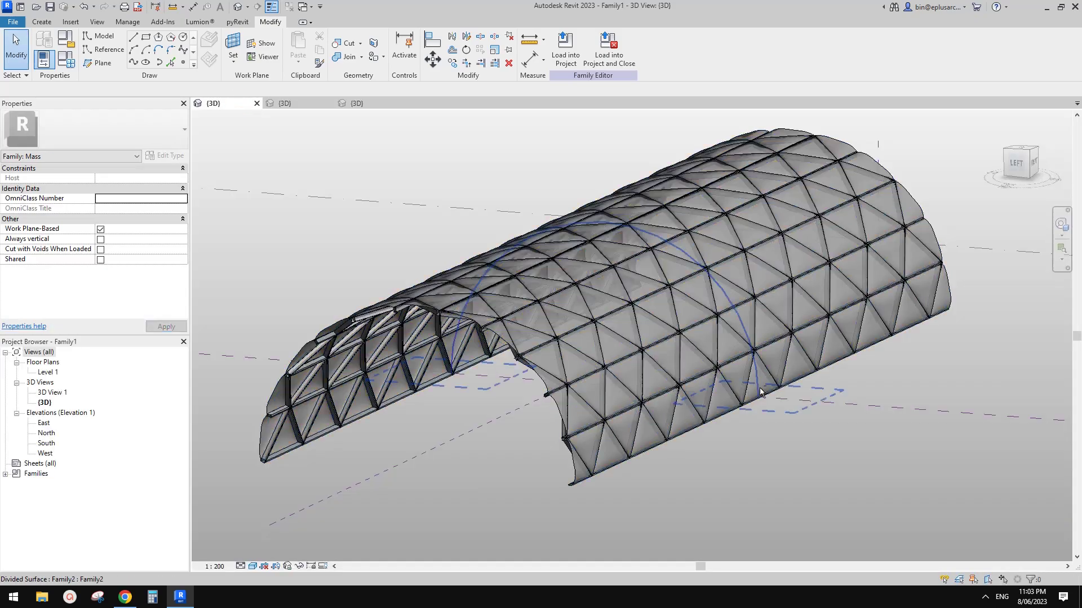
middle_click_drag(760, 393, 813, 501, "shift")
middle_click_drag(813, 461, 725, 485, "shift")
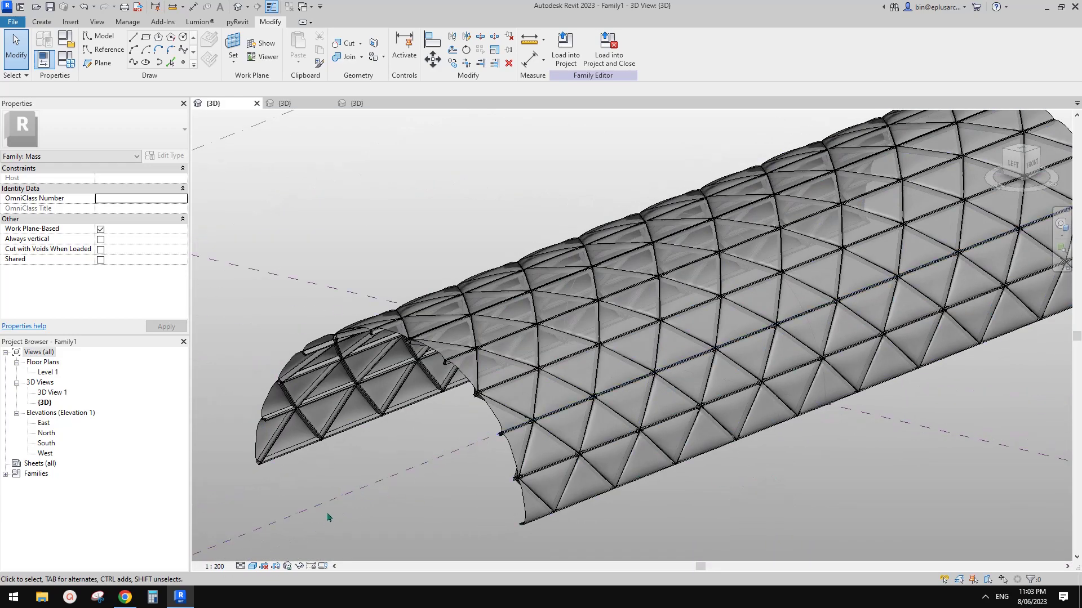
Set the Family1 3D view's lighting to sun 70 and ambient light 40 in the graphic display options.
left_click(253, 567)
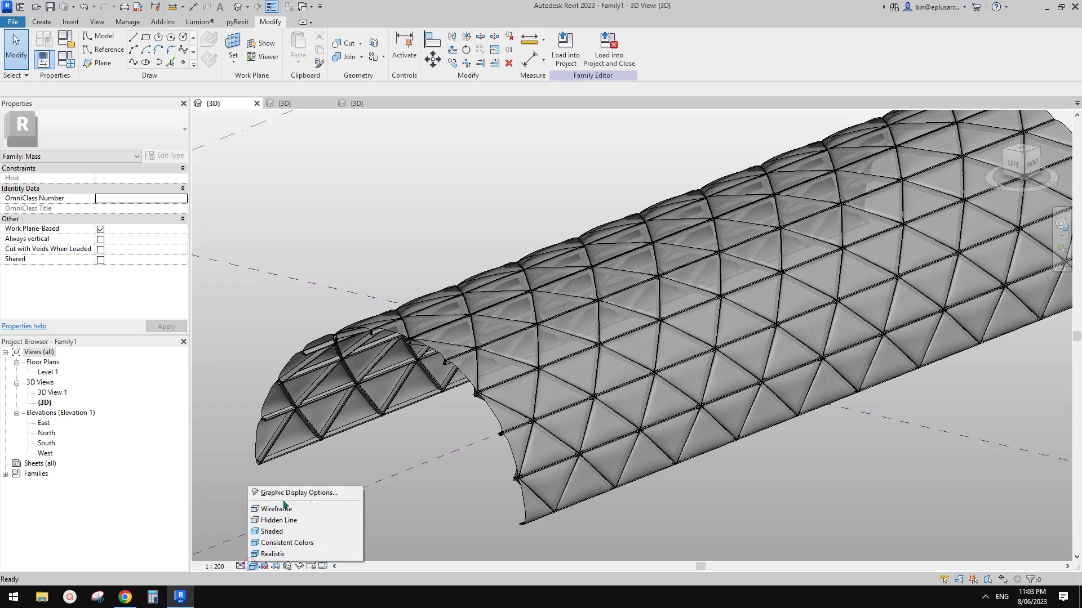
left_click(281, 493)
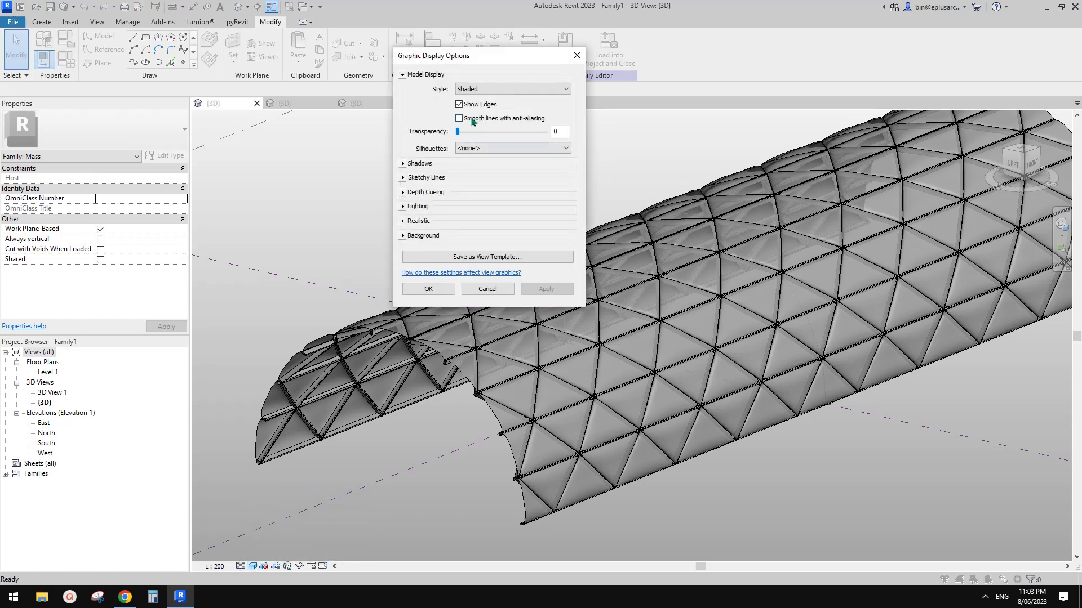
left_click(402, 164)
left_click(404, 208)
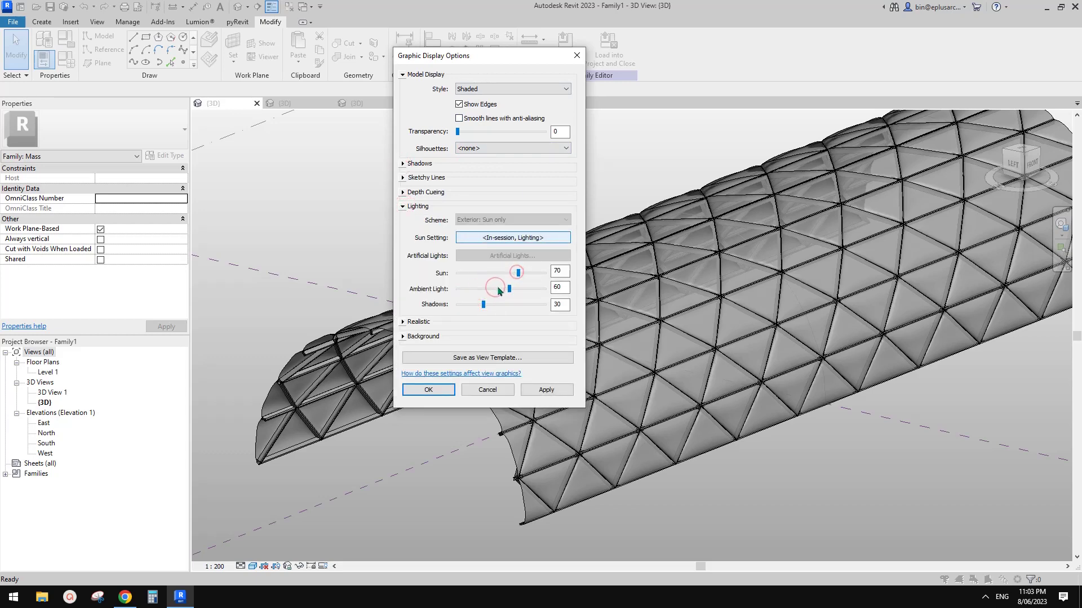
left_click(554, 390)
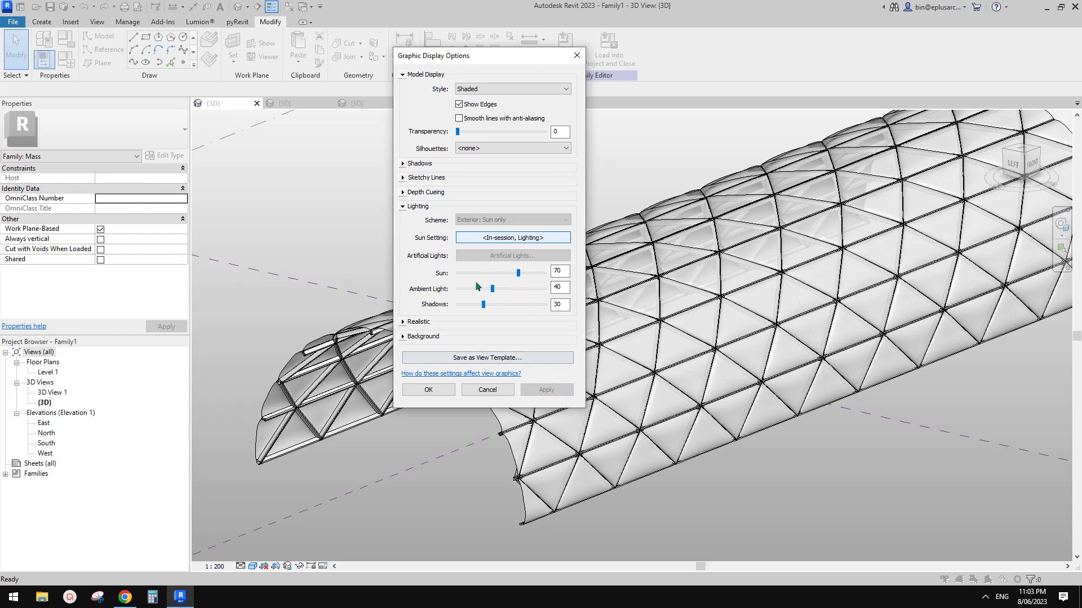
Enable cast shadows and ambient shadows for the Family1 3D view.
left_click(402, 164)
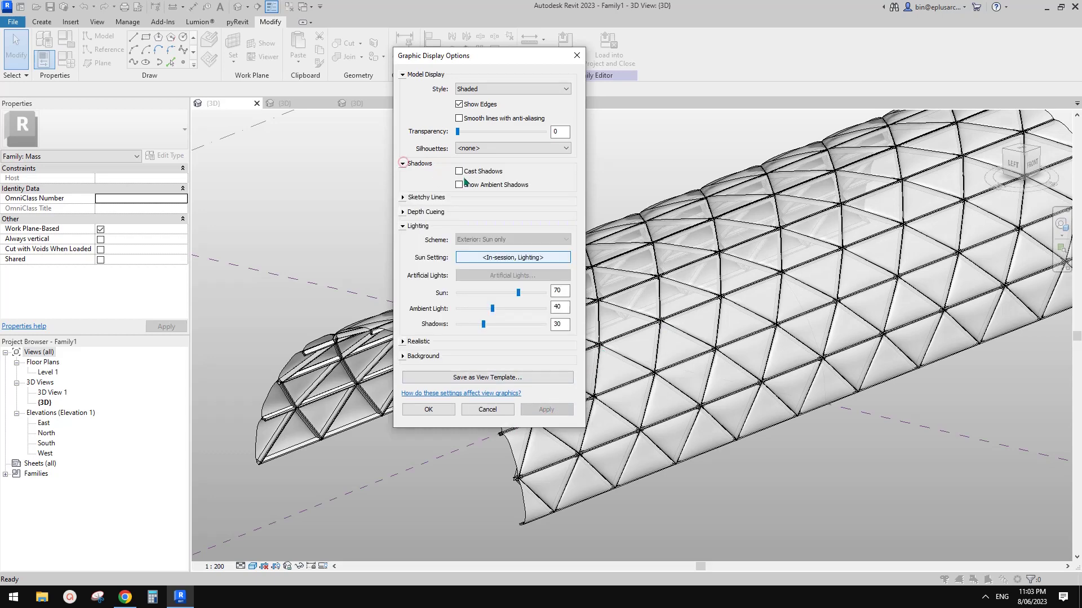
left_click(559, 411)
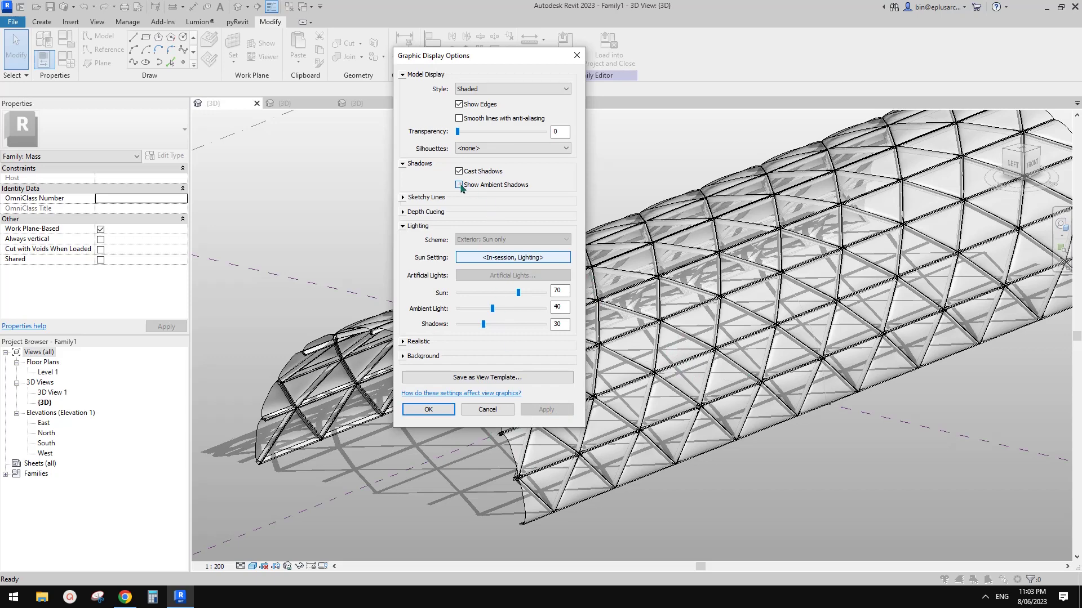
left_click(555, 411)
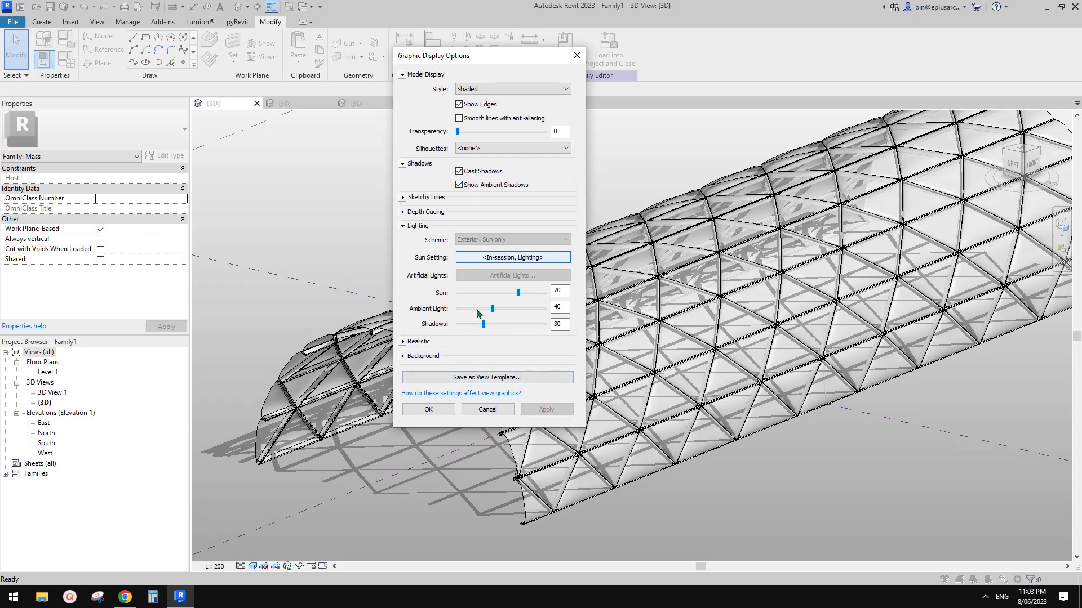
Reduce the view's sun intensity to 50 and ambient light to 20, and accept the display options.
left_click(553, 410)
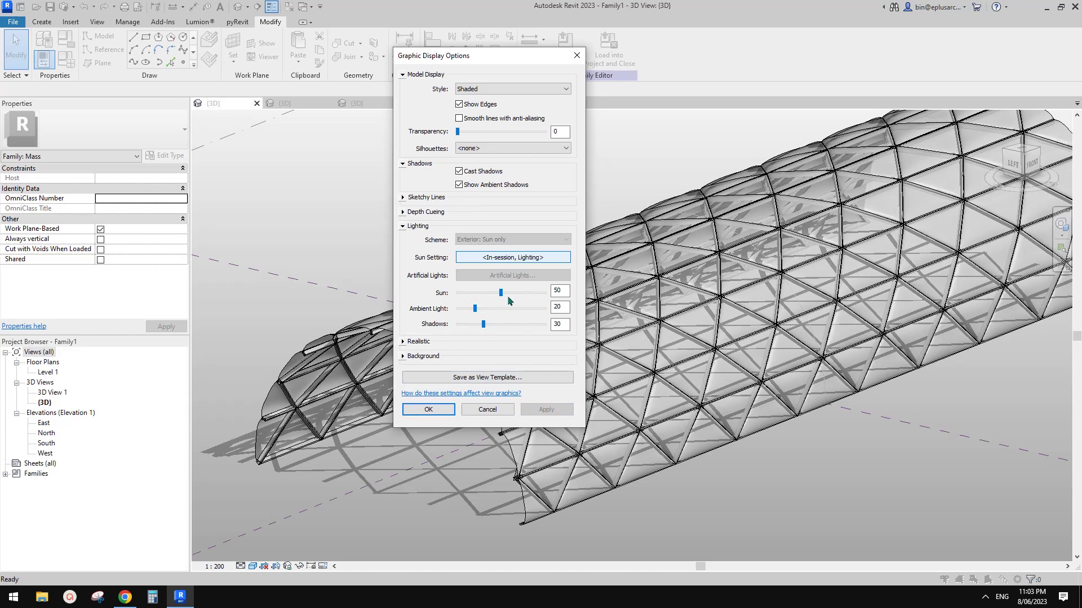
left_click(554, 411)
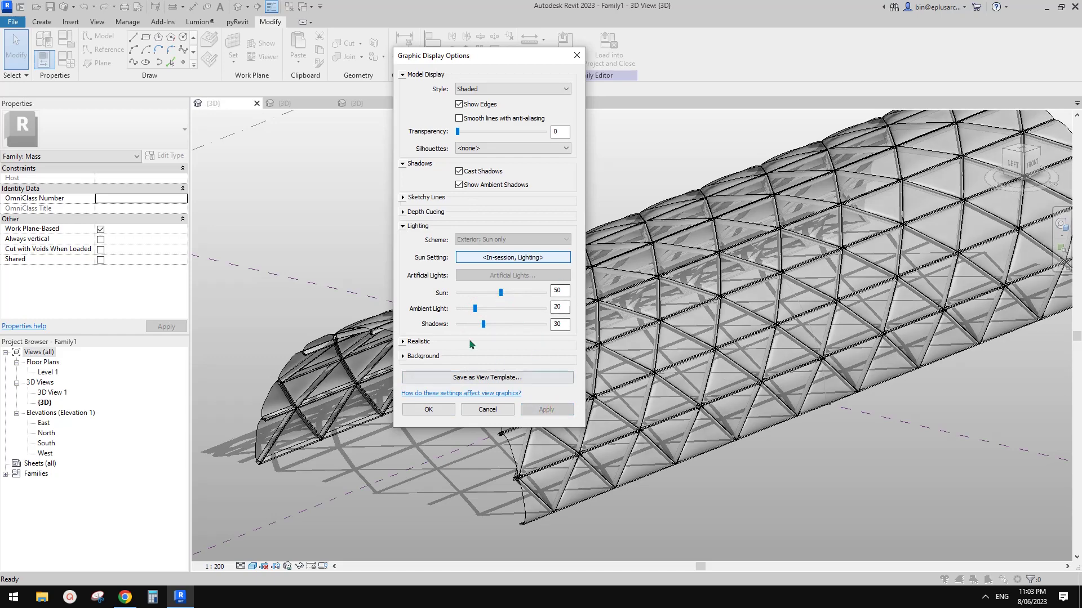
left_click(439, 410)
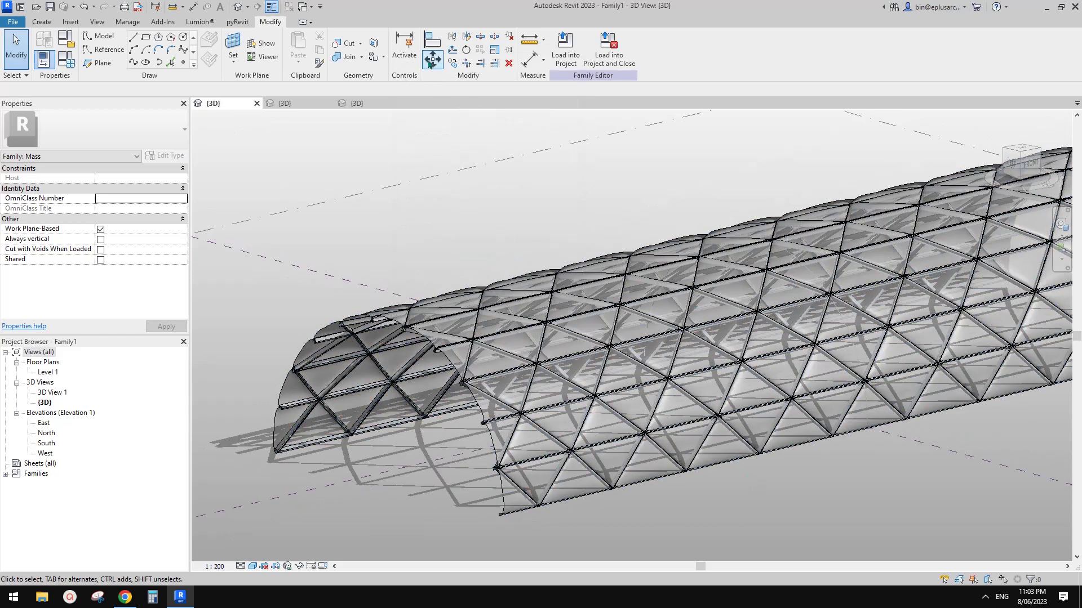
Adjust the shading transparency of Default New Material in Family1 and check the cushions from another angle.
left_click(133, 23)
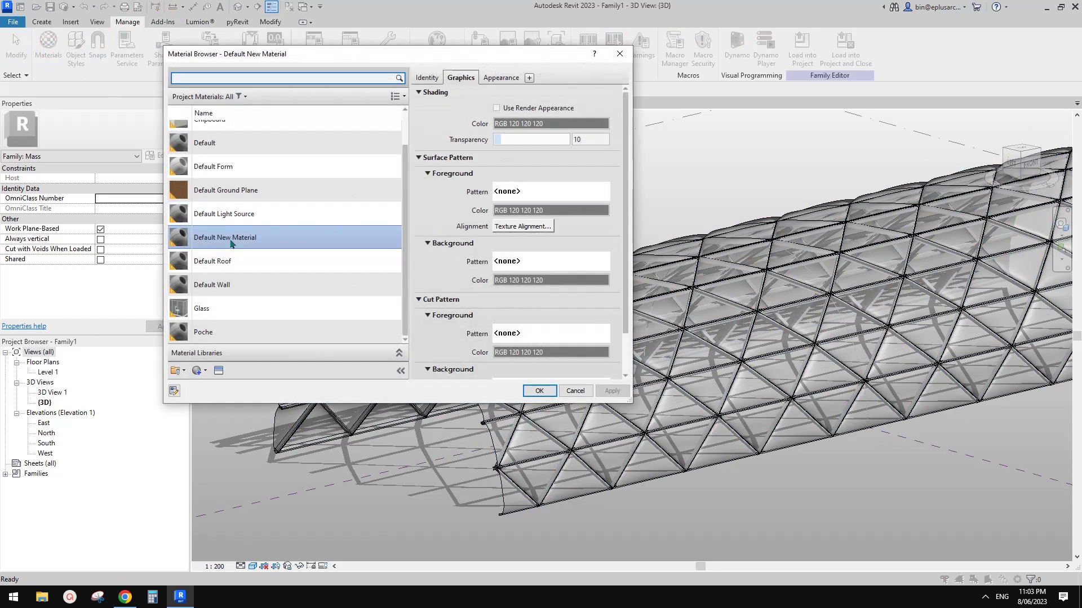
left_click(230, 241)
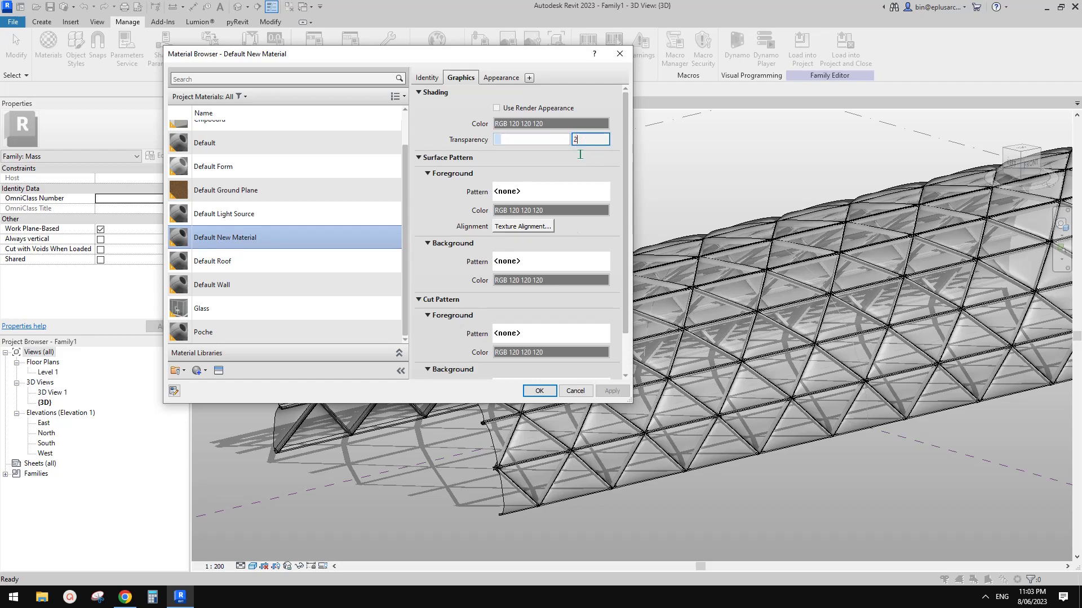
left_click(539, 391)
left_click(805, 496)
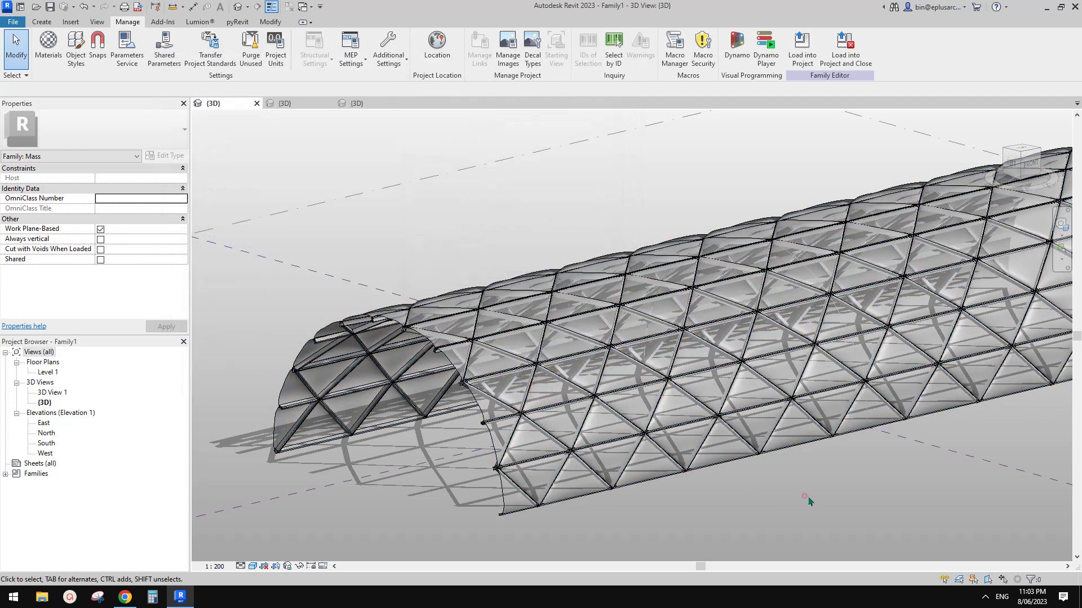
middle_click_drag(725, 441, 755, 476, "shift")
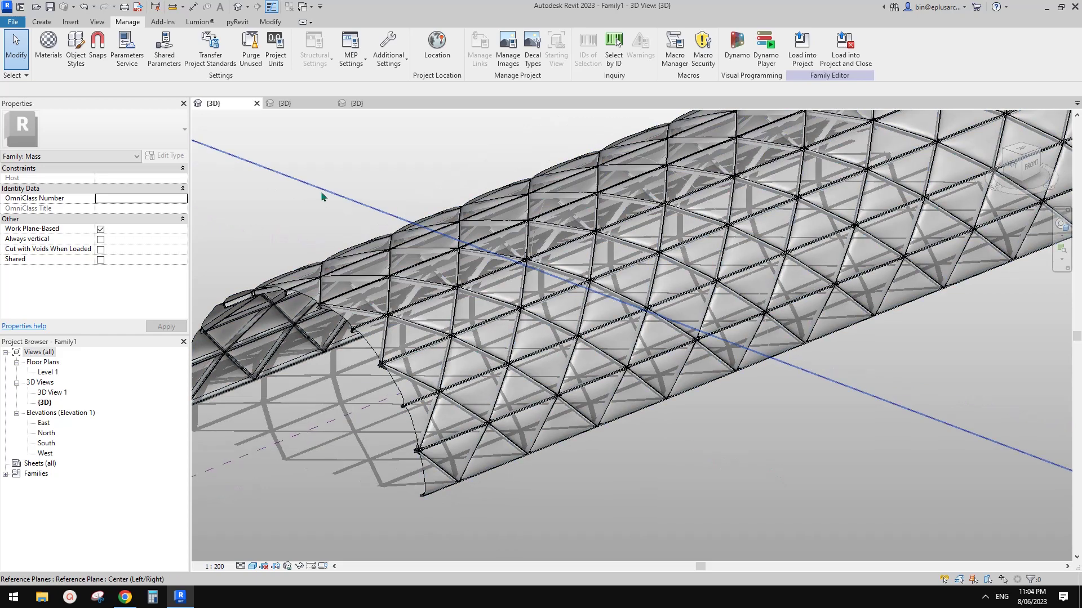
Set the shading transparency of Default New Material to 0.
left_click(49, 45)
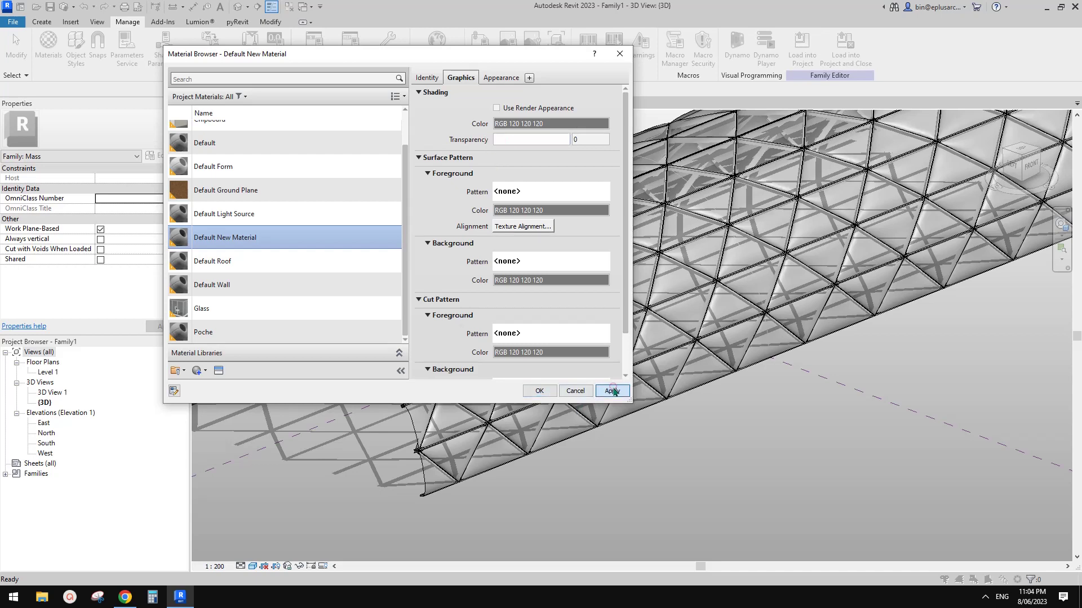
left_click(612, 390)
left_click(539, 393)
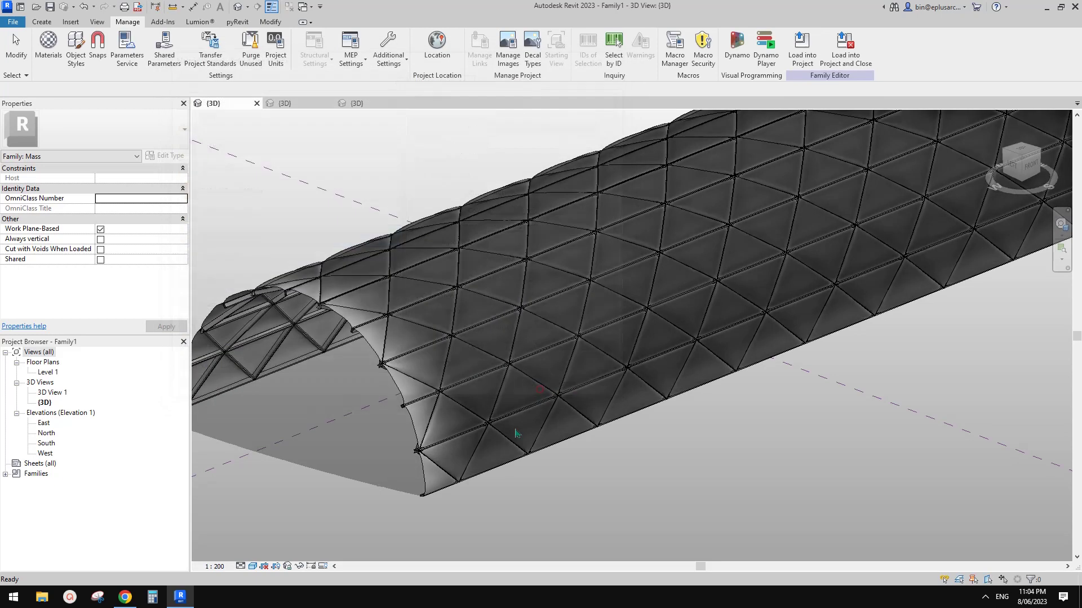
Turn off ambient shadows in the 3D view's graphic display options, keep cast shadows on, and accept.
left_click(253, 566)
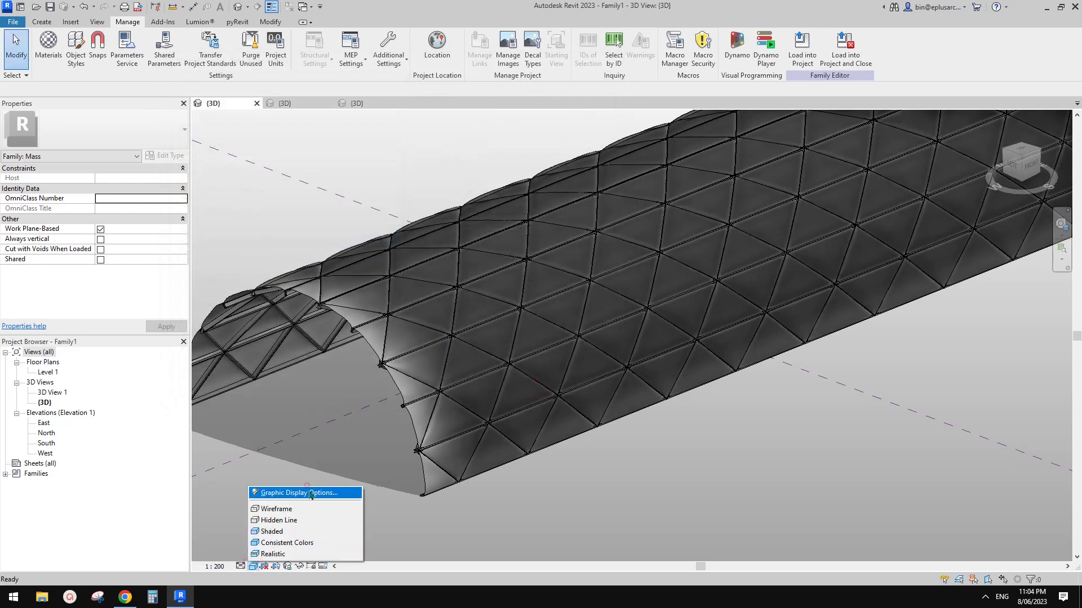
left_click(308, 492)
left_click(404, 207)
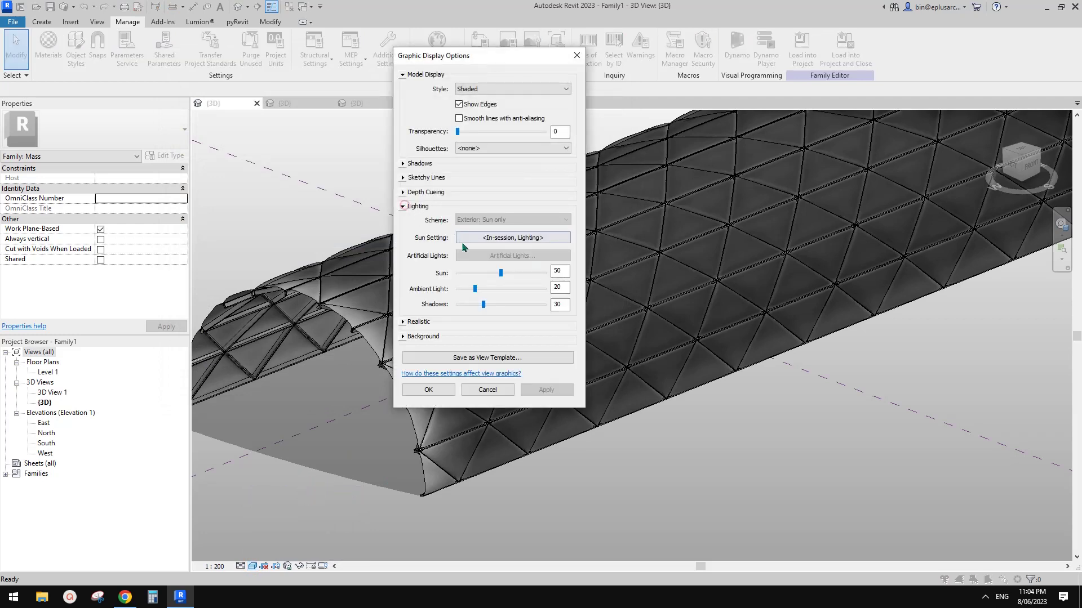
left_click(403, 207)
left_click(402, 163)
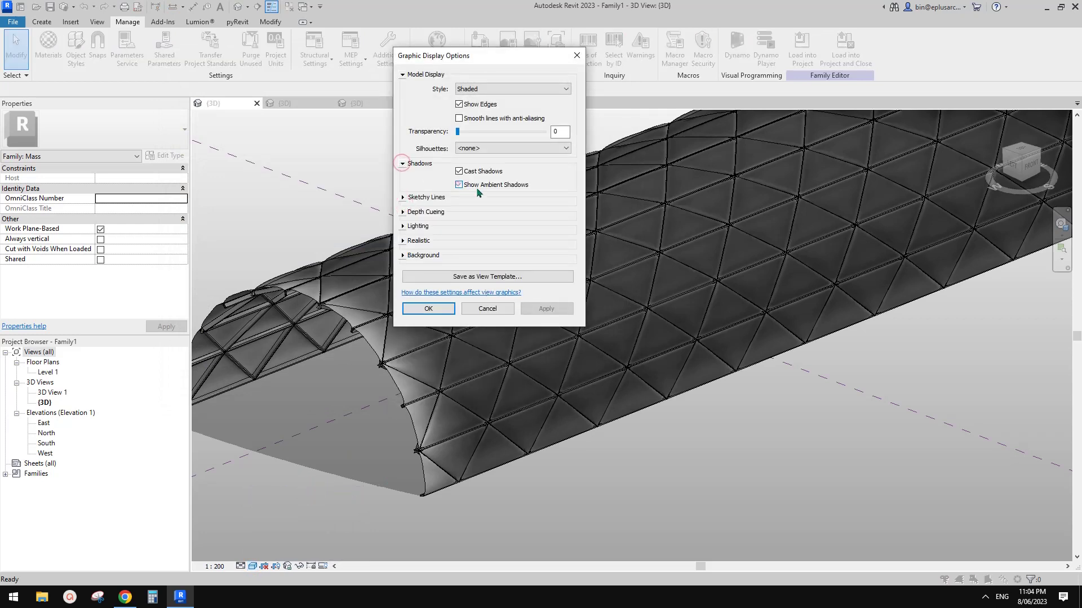
left_click(552, 311)
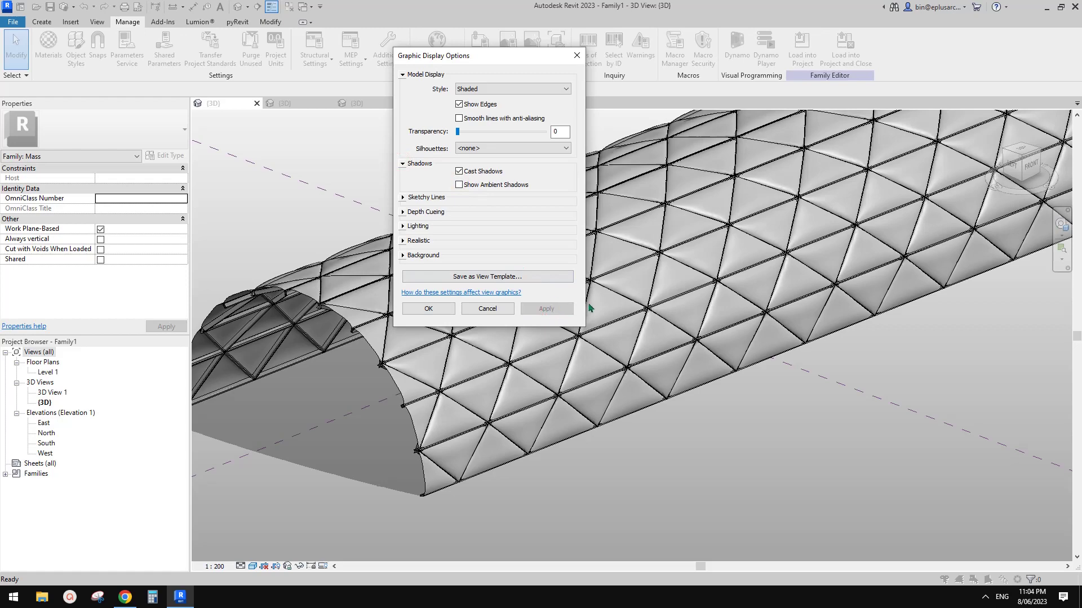
left_click(428, 308)
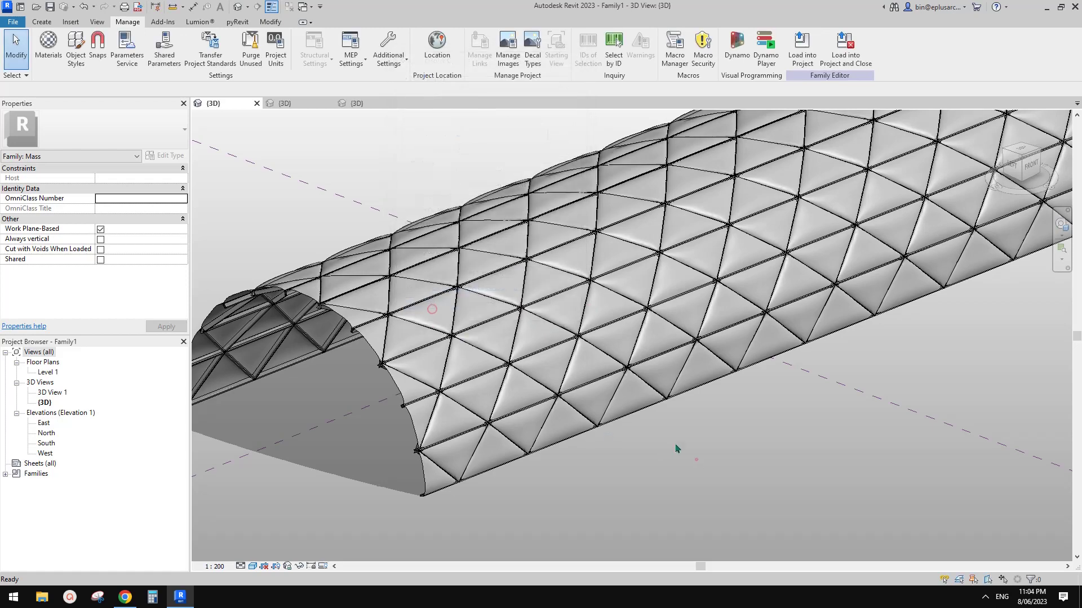
Compare the vault's cushions with the Crossrail station photo in the Google Docs page in Chrome, and return to Revit.
scroll(652, 447, "up", 6)
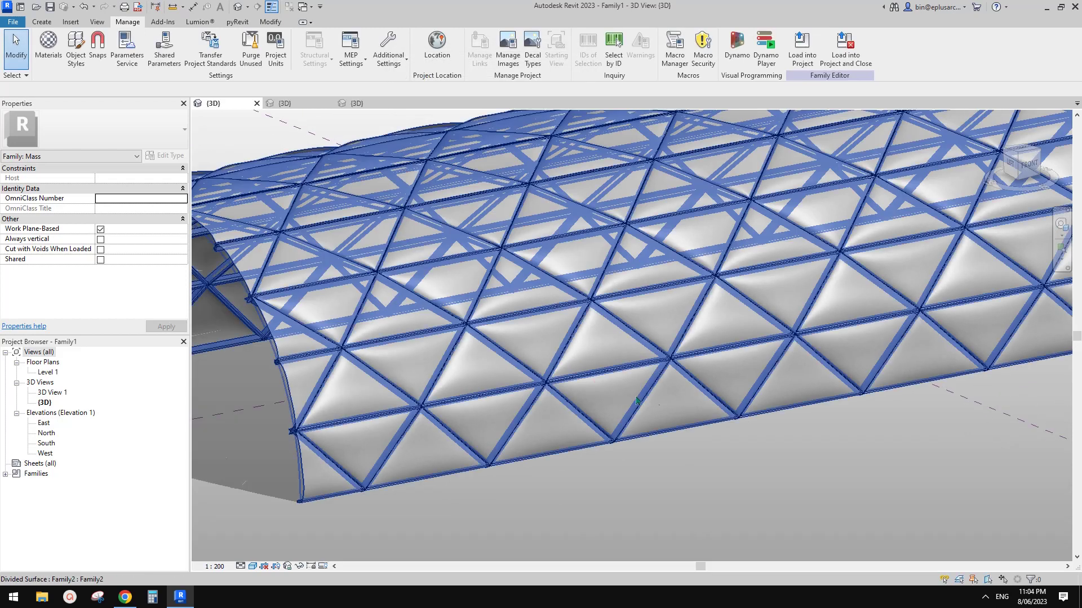
scroll(570, 364, "down", 2)
middle_click_drag(570, 365, 156, 554, "shift")
left_click(124, 602)
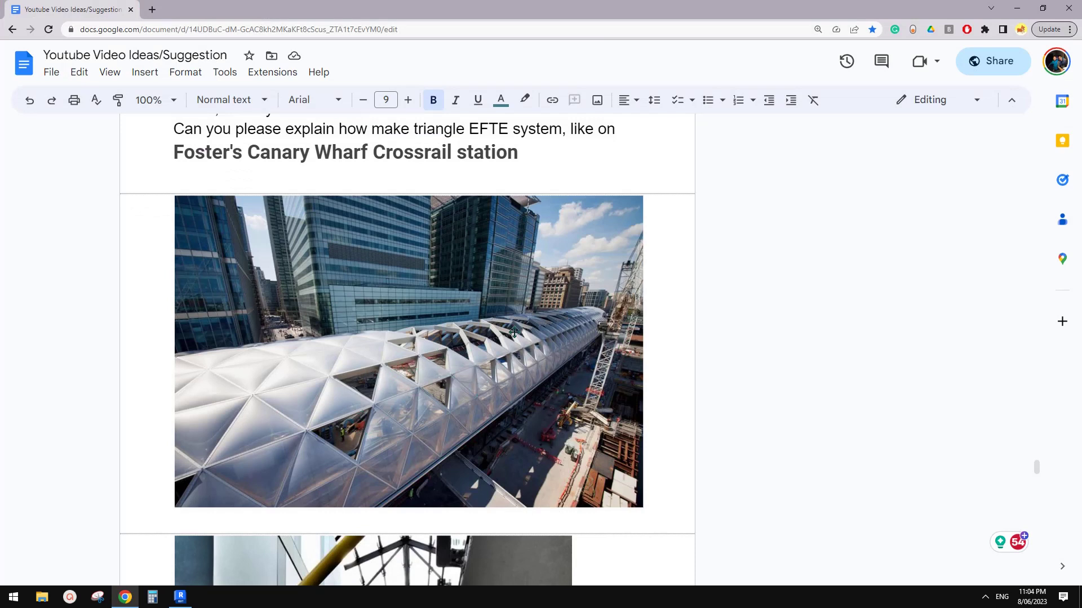
left_click(180, 597)
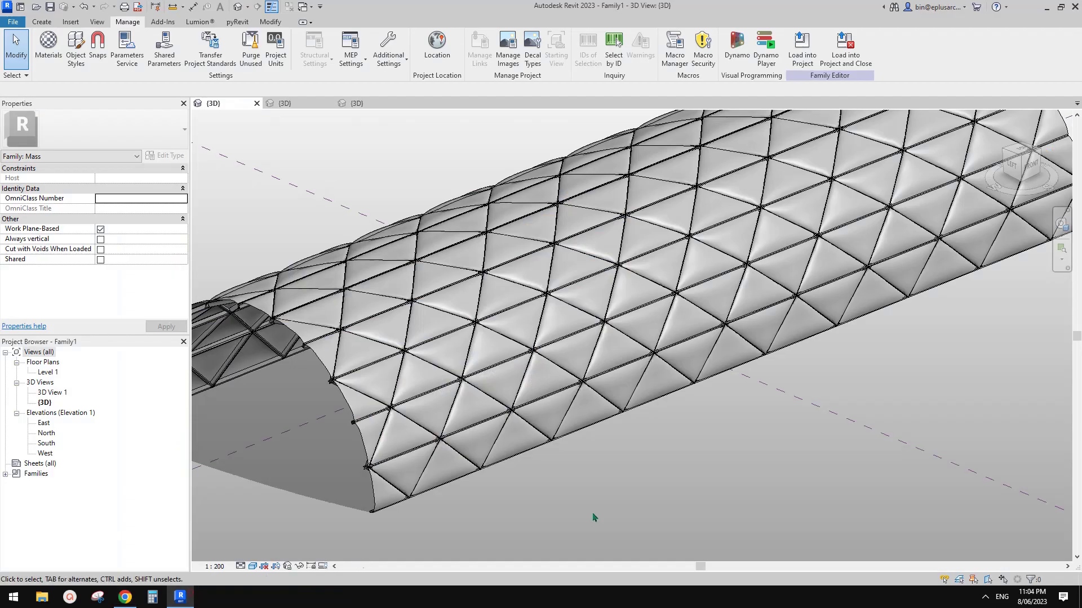
Delete three neighbouring upward-pointing triangular curtain panels in one row on the side of the vault.
middle_click_drag(592, 514, 707, 471, "shift")
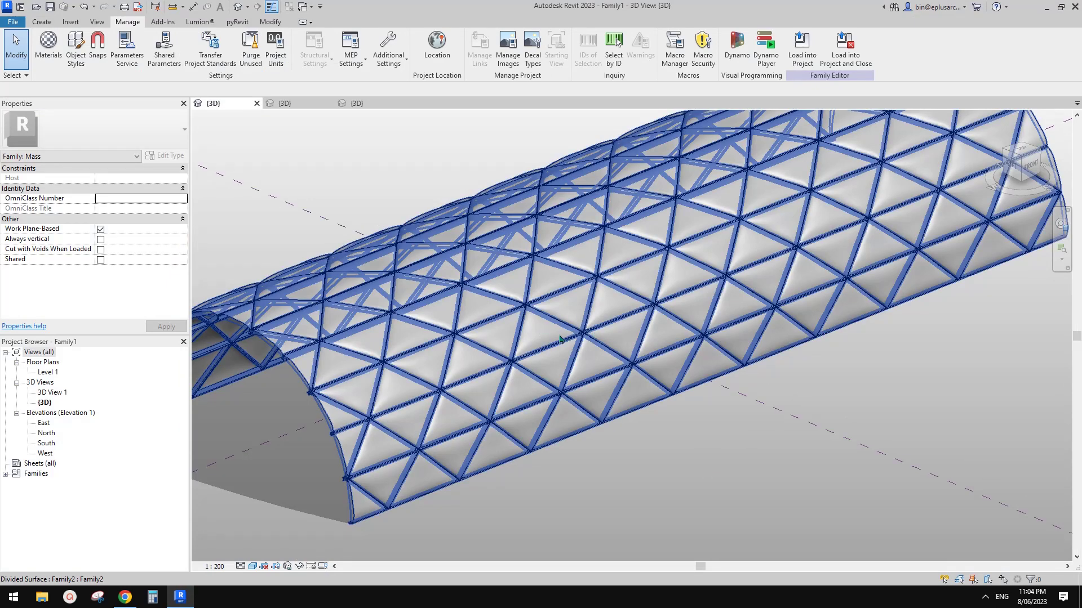
key("Tab")
left_click(549, 337)
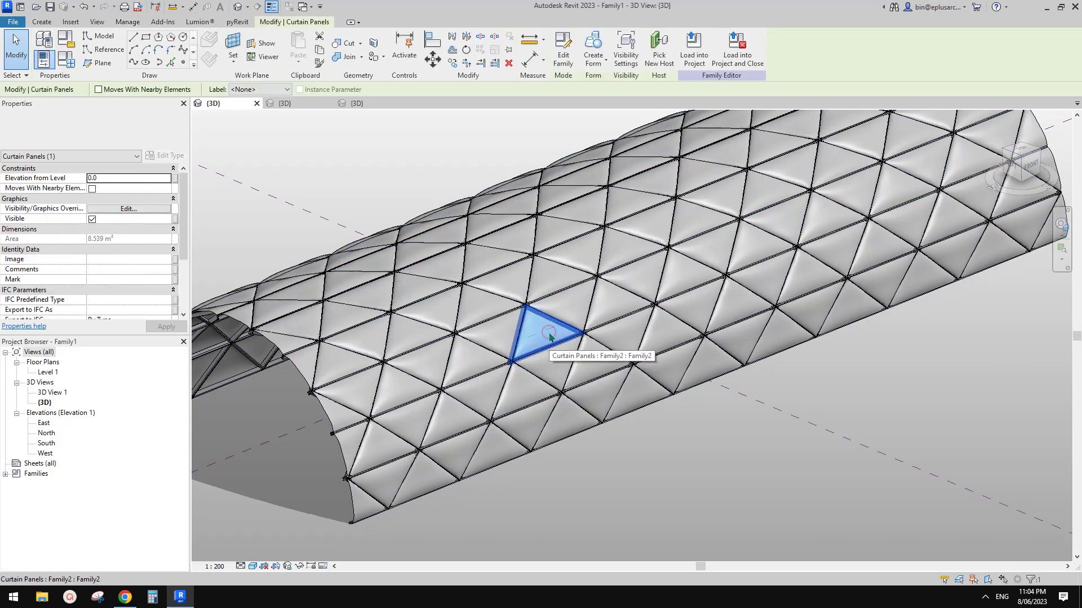
key("Delete")
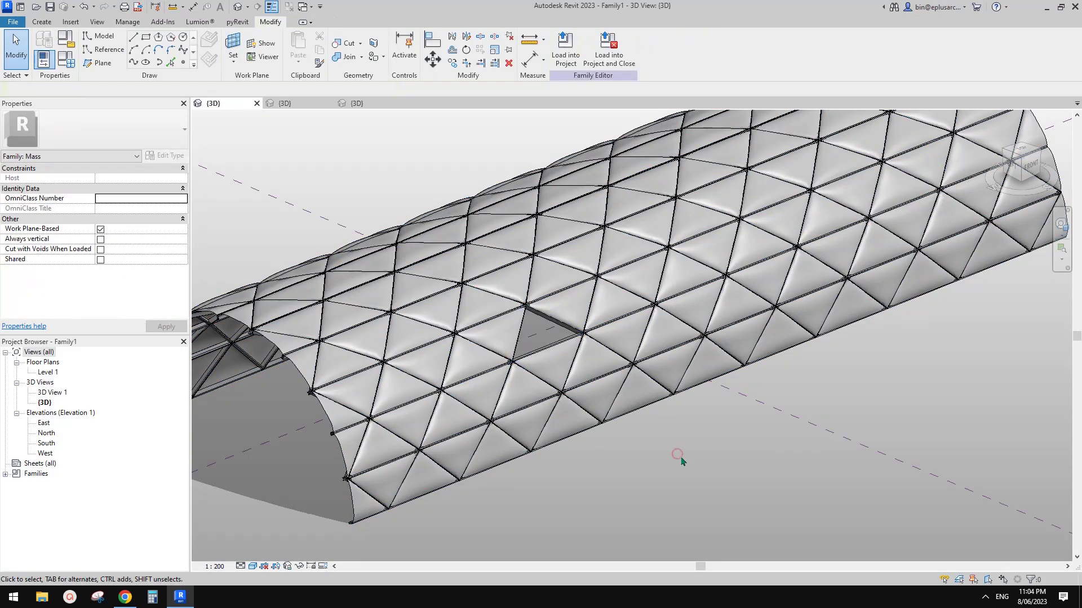
scroll(680, 455, "up", 3)
key("Tab")
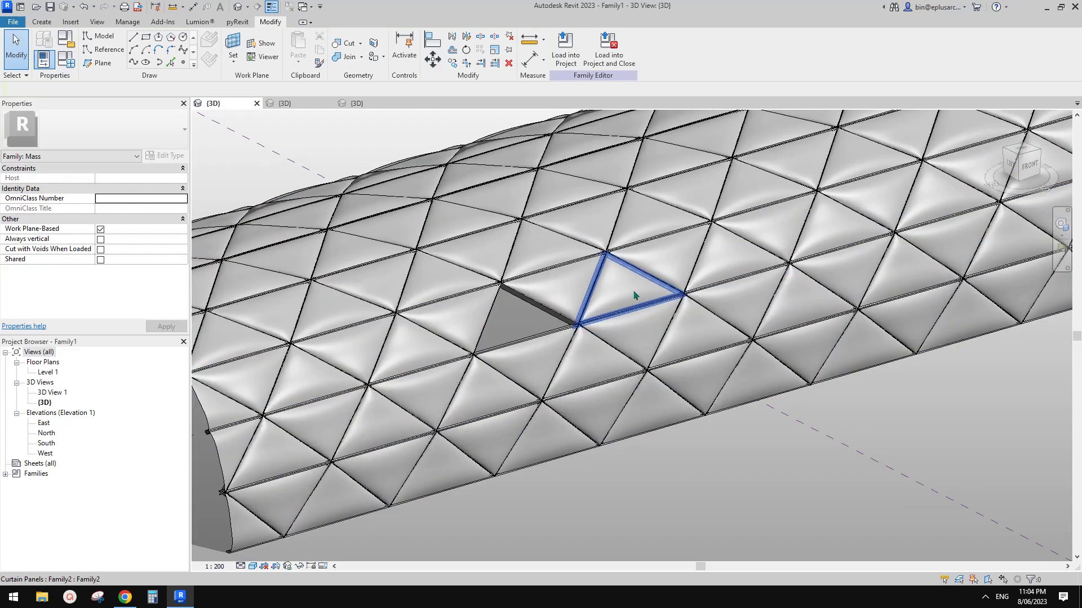
left_click(634, 292)
middle_click_drag(646, 339, 648, 390)
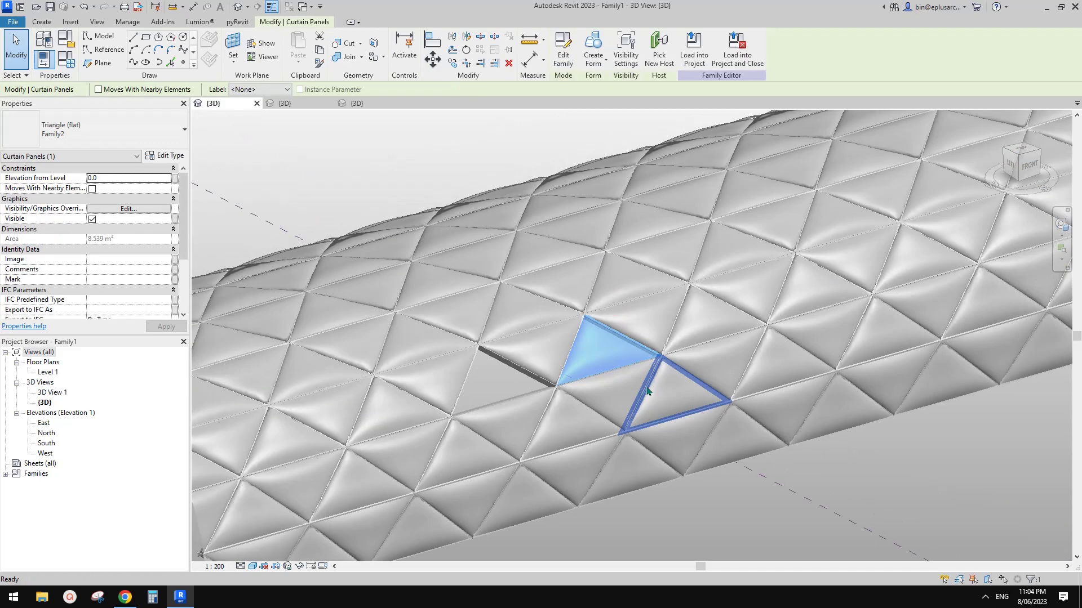
key("Delete")
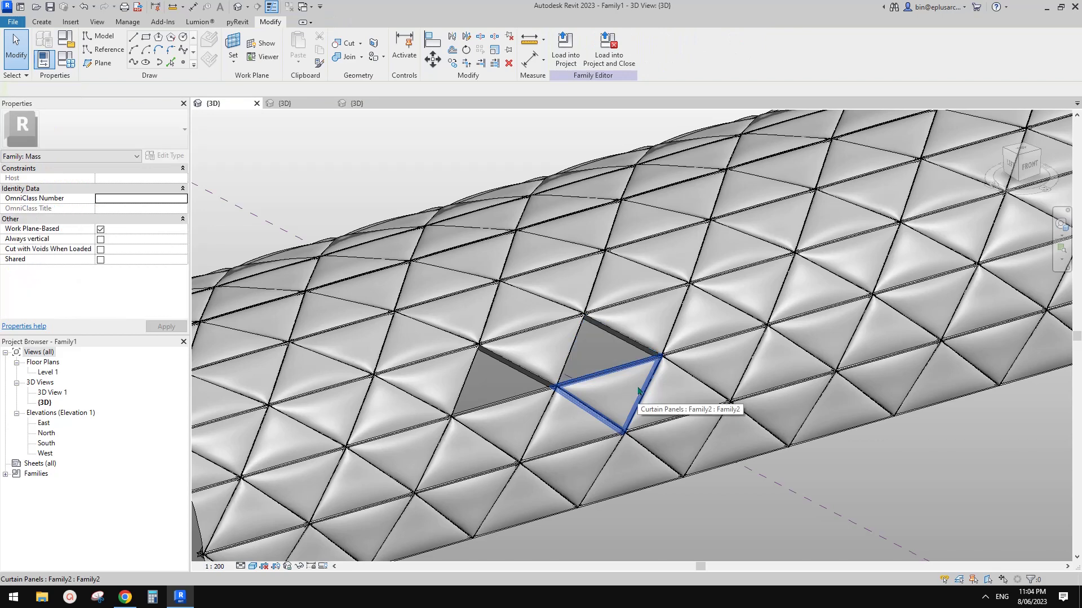
left_click(714, 318)
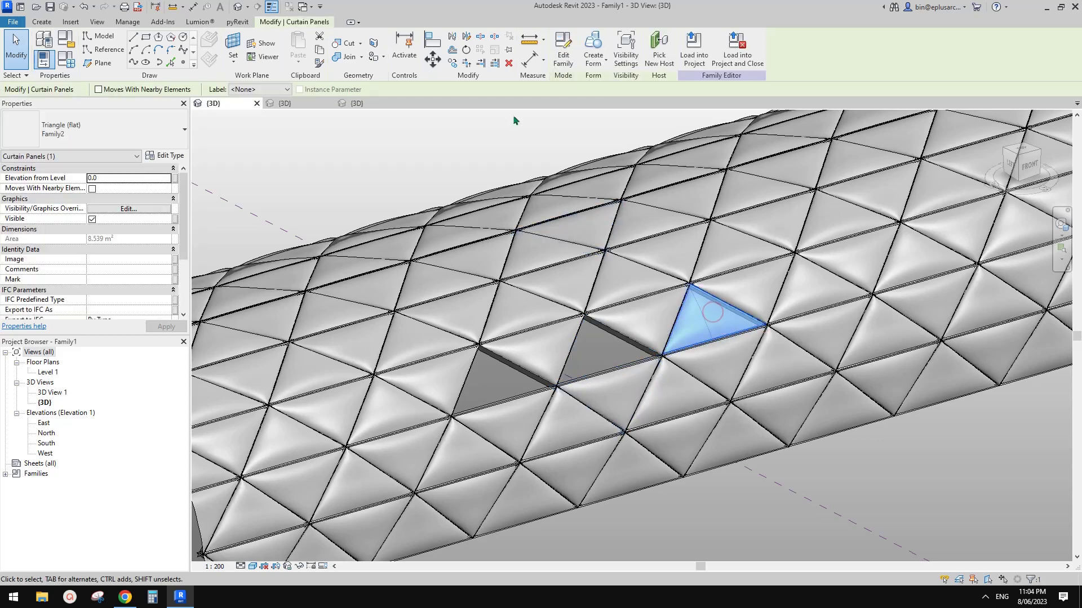
left_click(509, 64)
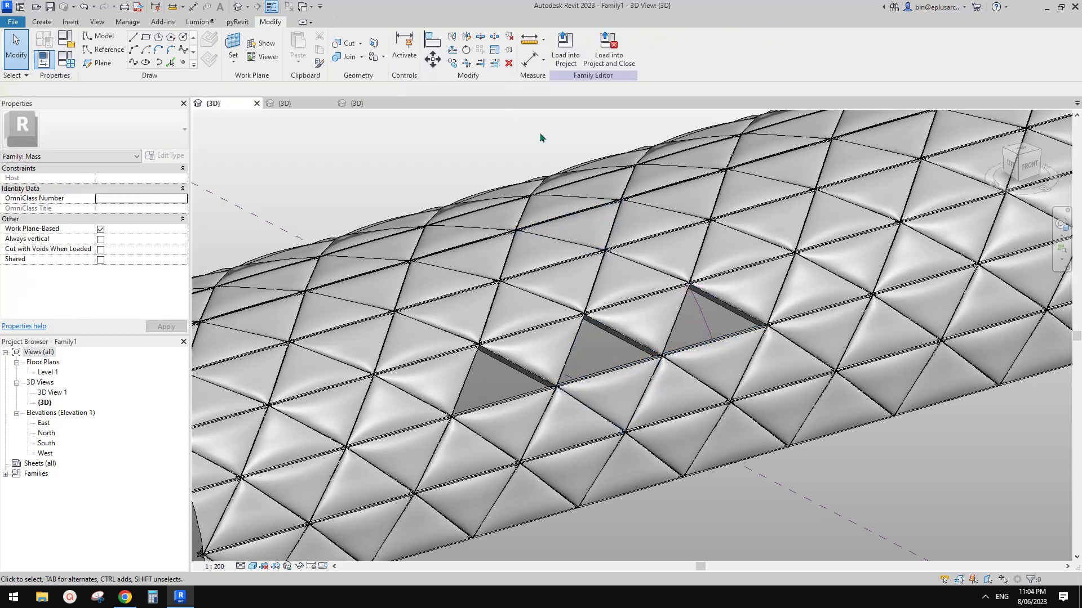
scroll(545, 184, "down", 2)
middle_click_drag(712, 264, 606, 219)
middle_click_drag(606, 219, 720, 374, "shift")
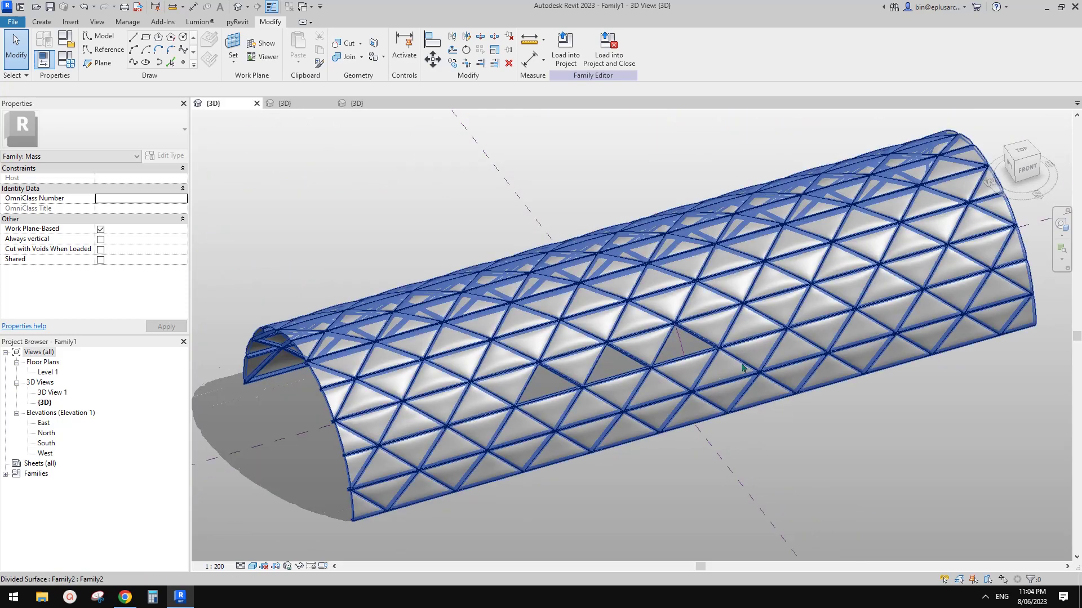
middle_click_drag(808, 421, 716, 408)
key("Tab")
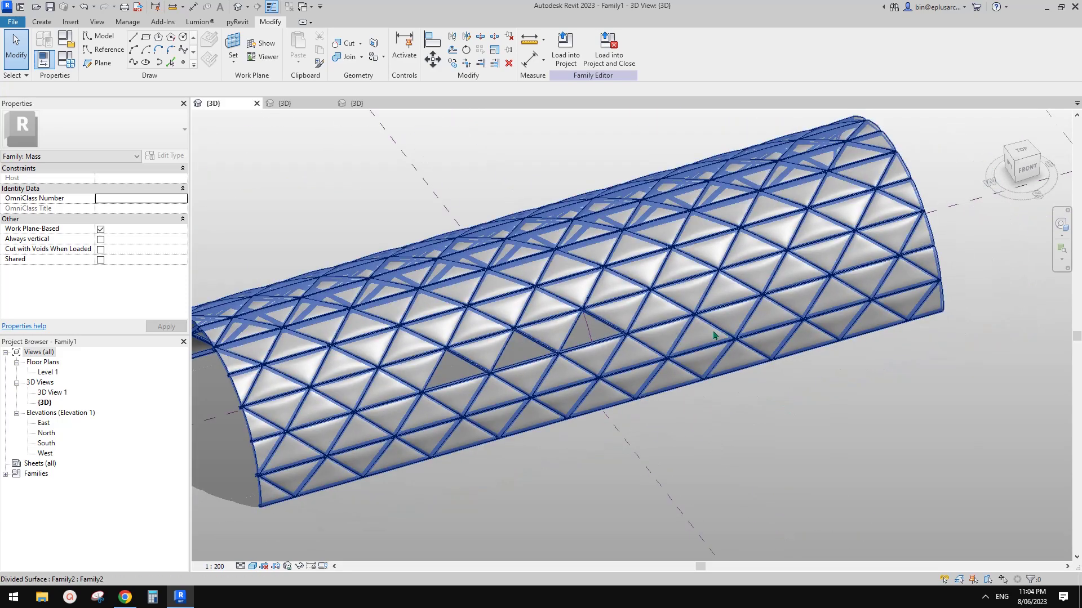
key("Tab")
left_click(713, 337)
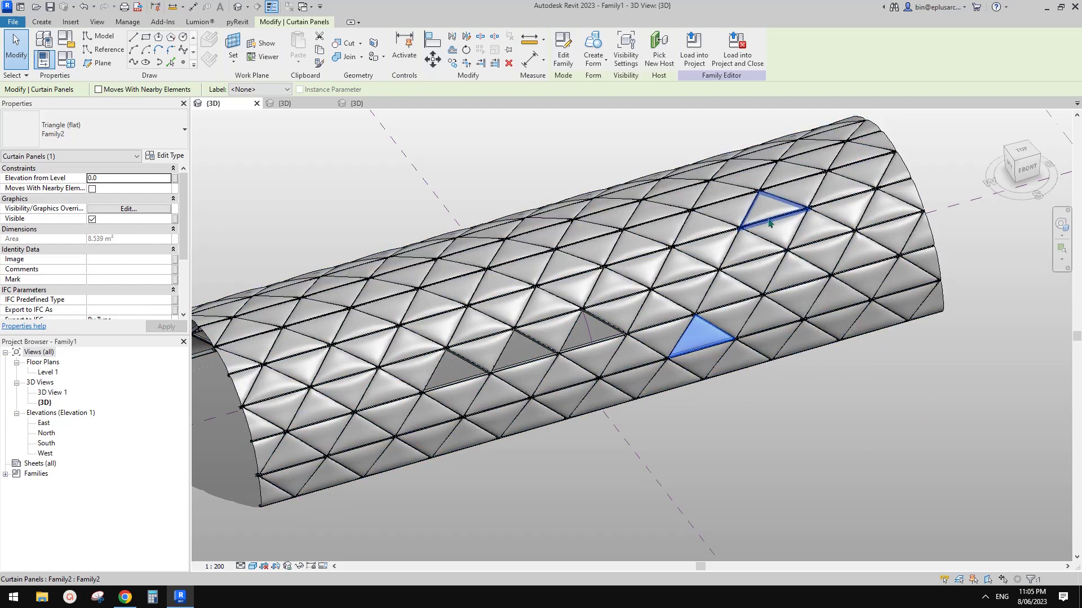
left_click(837, 405)
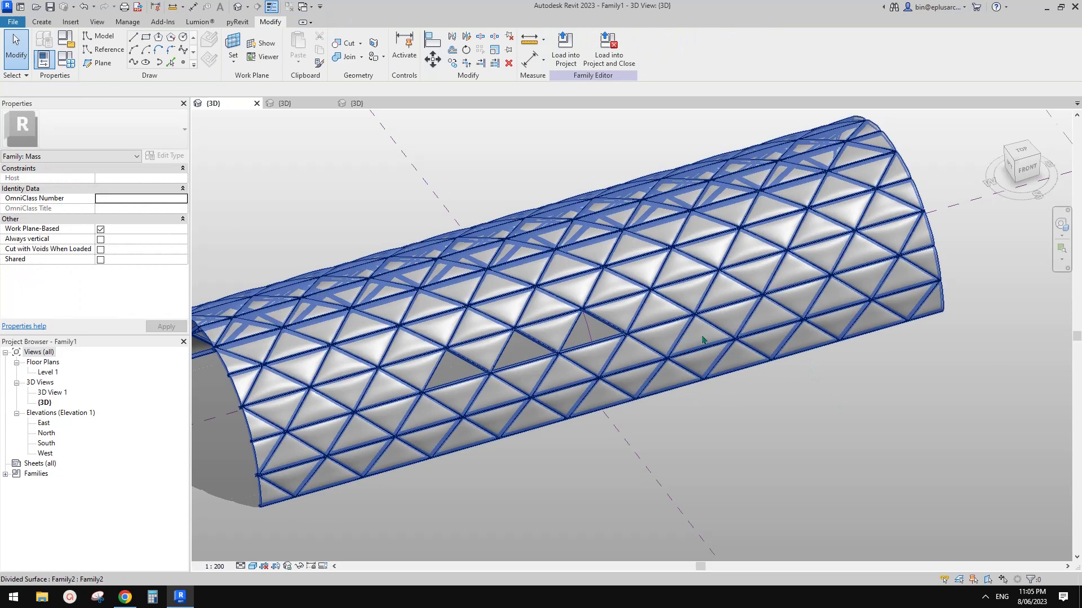
Temporarily isolate the Curtain Panels category in the 3D view, using one triangular panel of the vault as the reference.
key("Tab")
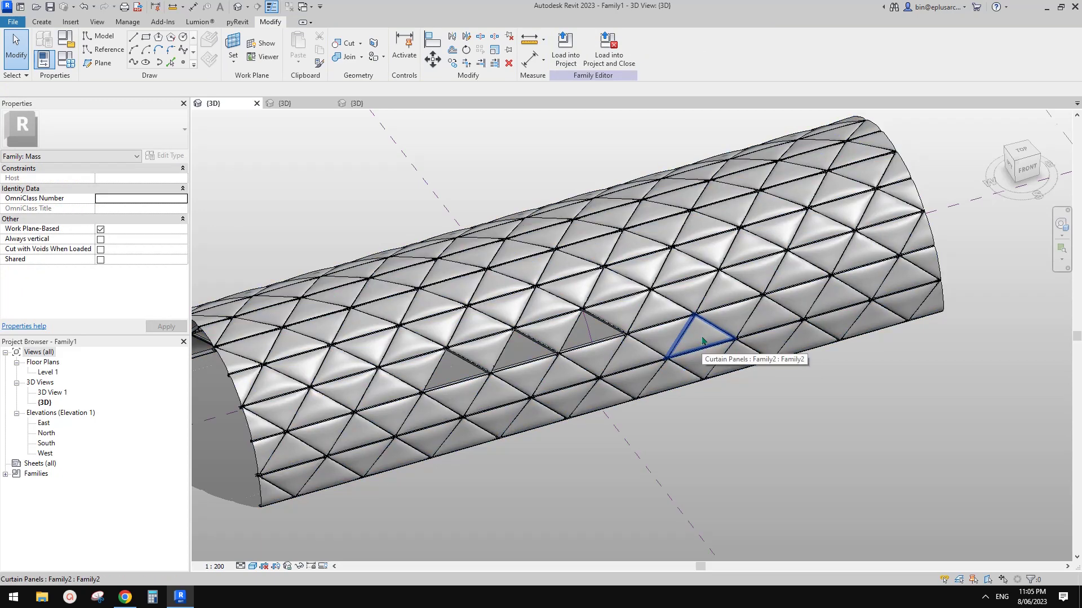
left_click(702, 341)
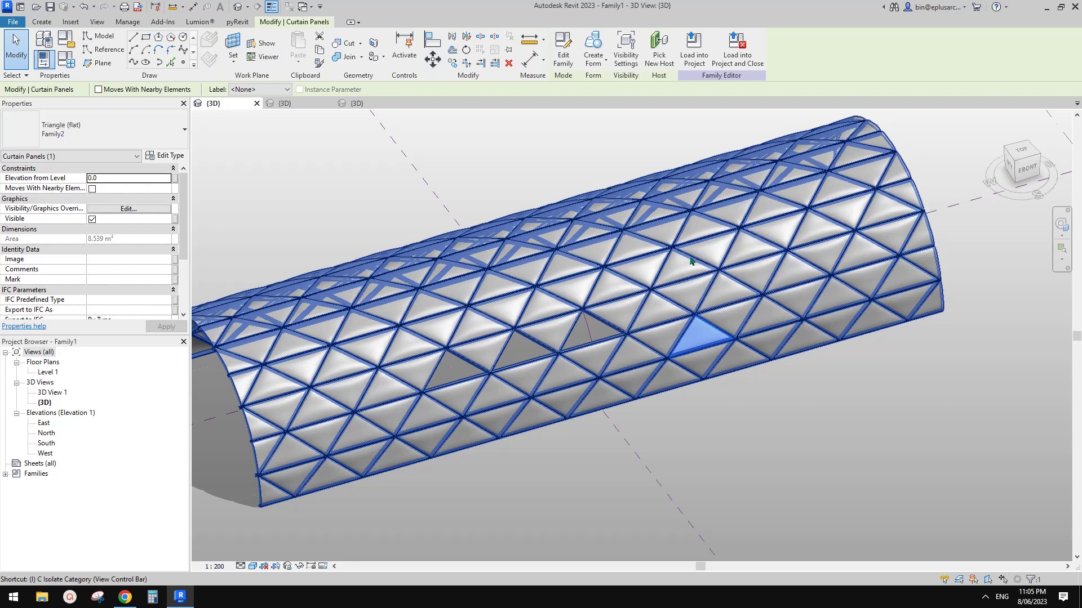
key("c")
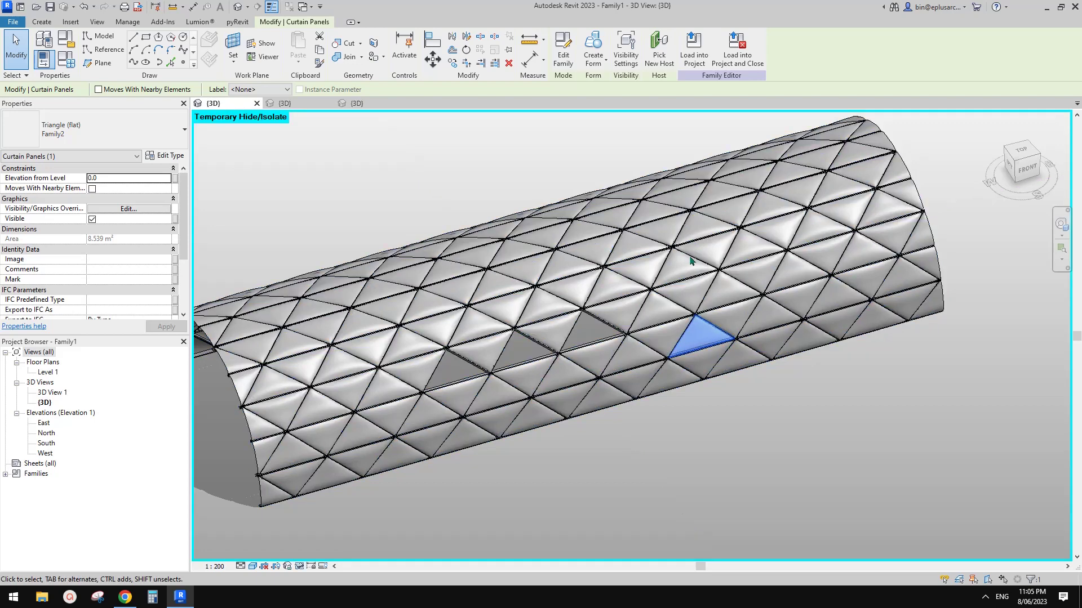
left_click(748, 407)
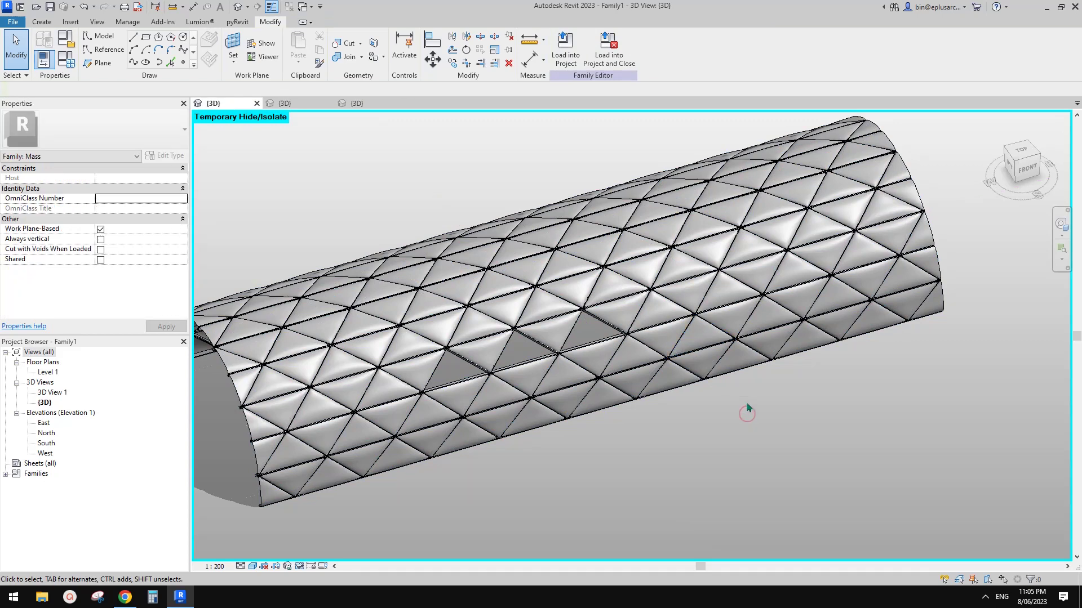
Delete 21 more triangular panels scattered irregularly along the front side of the vault to leave random openings.
scroll(748, 407, "down", 3)
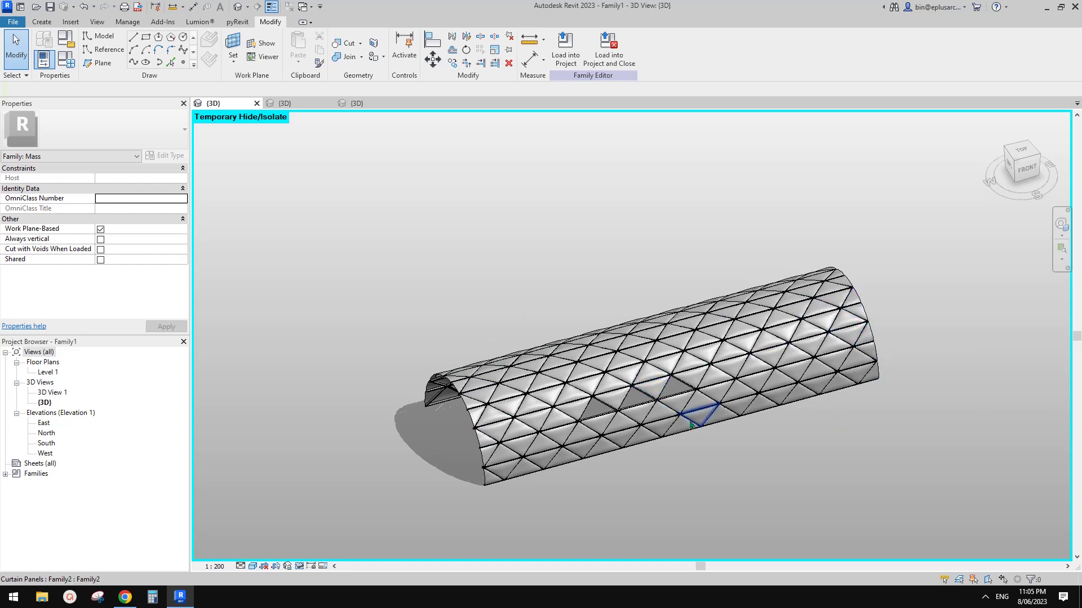
left_click(876, 438)
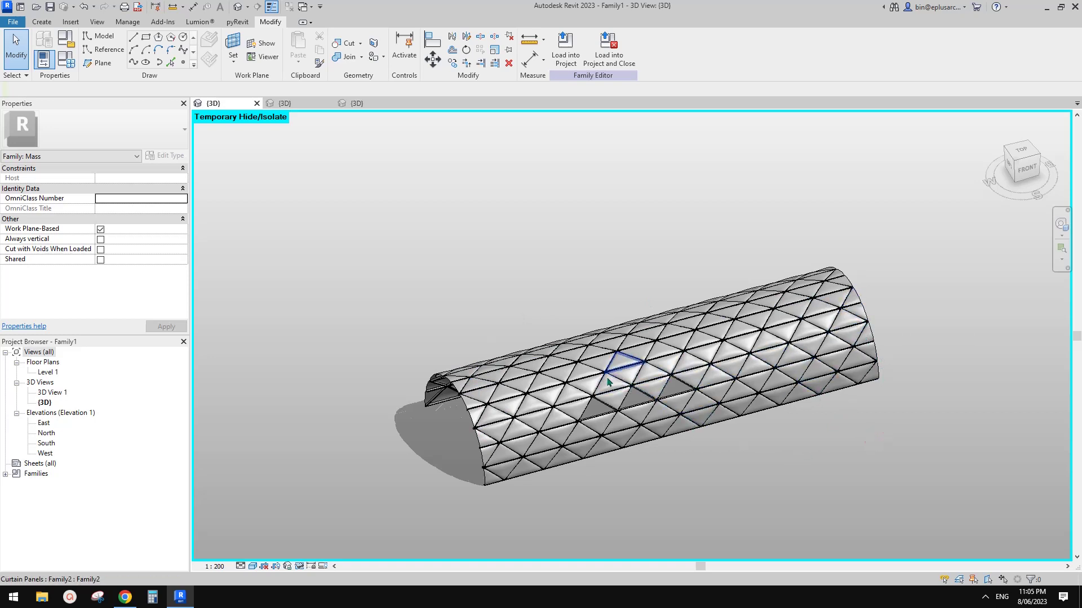
left_click(828, 437)
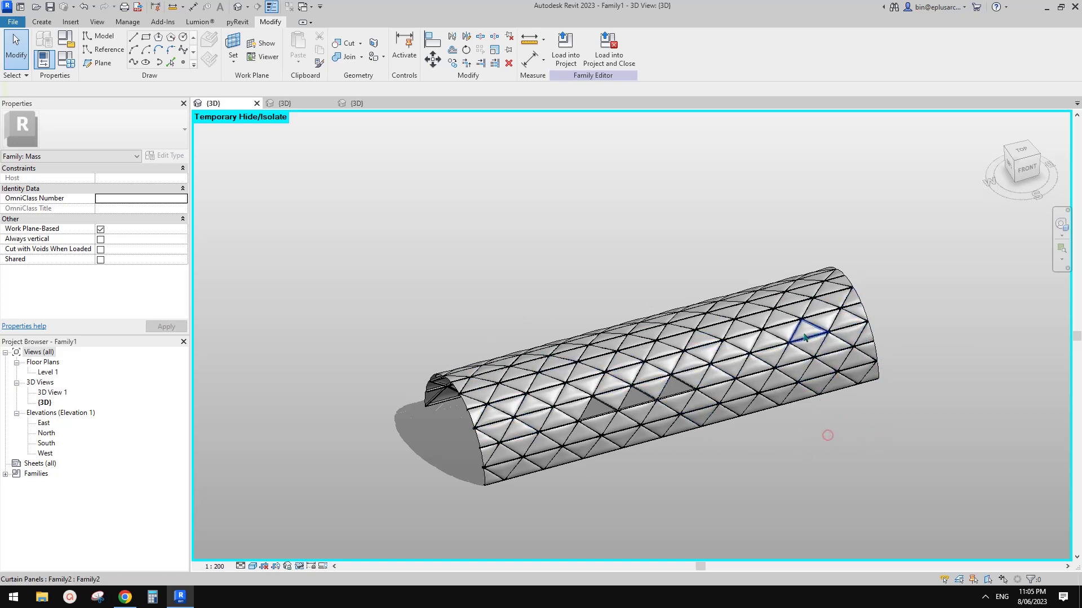
middle_click_drag(784, 333, 769, 349, "shift")
left_click(848, 363)
left_click(807, 311, "ctrl")
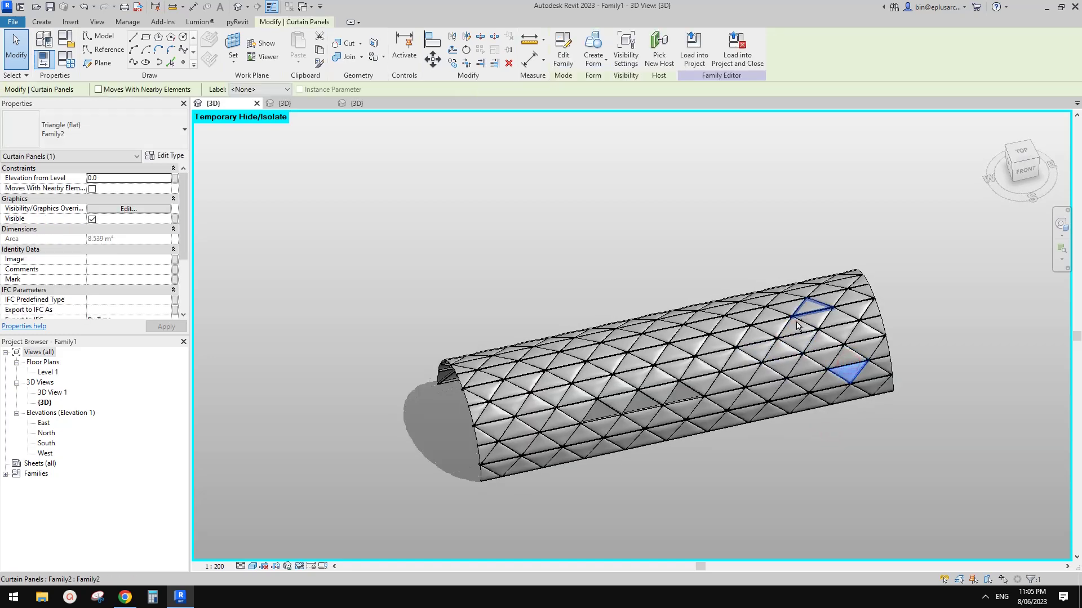
left_click(778, 356, "ctrl")
left_click(707, 322, "ctrl")
left_click(764, 332, "ctrl")
left_click(763, 401, "ctrl")
left_click(739, 376, "ctrl")
left_click(698, 351, "ctrl")
left_click(587, 343, "ctrl")
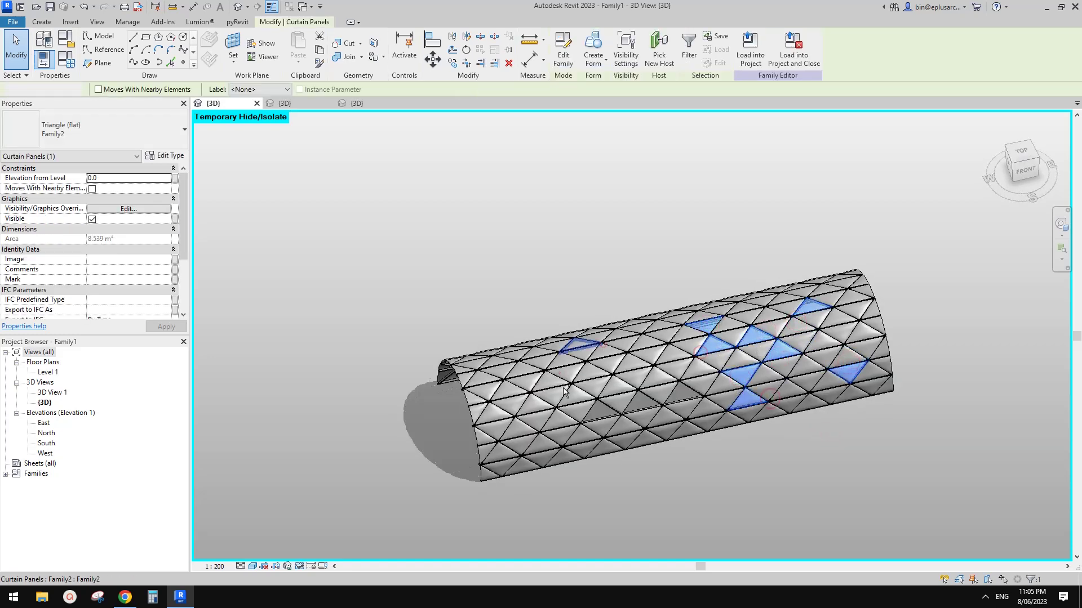
left_click(590, 404, "ctrl")
left_click(636, 362, "ctrl")
left_click(541, 374, "ctrl")
left_click(511, 372, "ctrl")
left_click(503, 433, "ctrl")
left_click(518, 431, "ctrl")
left_click(580, 448, "ctrl")
left_click(665, 430, "ctrl")
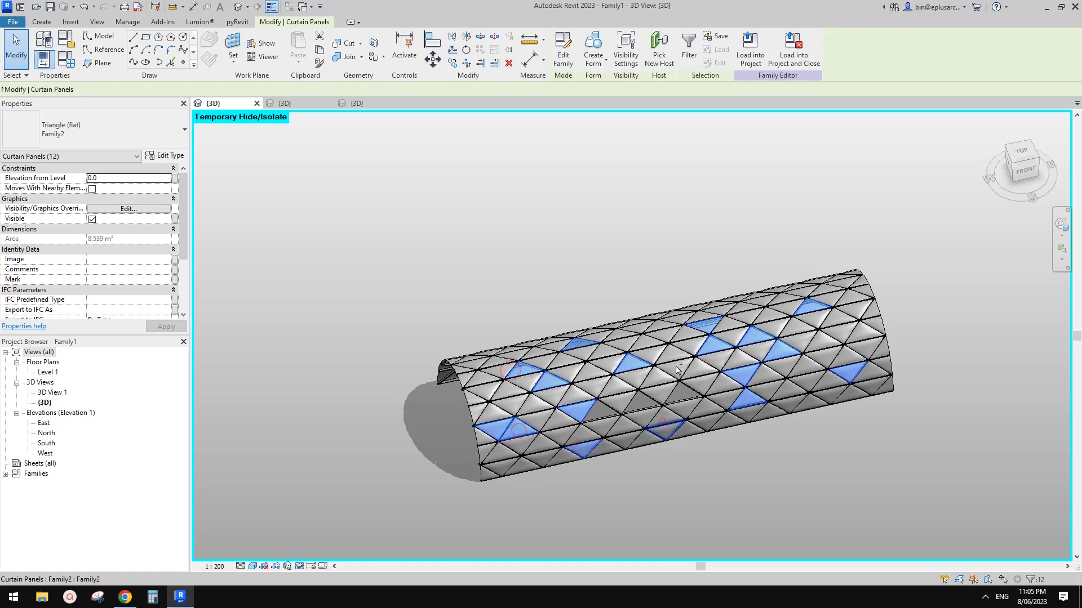
left_click(673, 369, "ctrl")
left_click(684, 408, "ctrl")
left_click(817, 356, "ctrl")
left_click(847, 334, "ctrl")
left_click(884, 361, "ctrl")
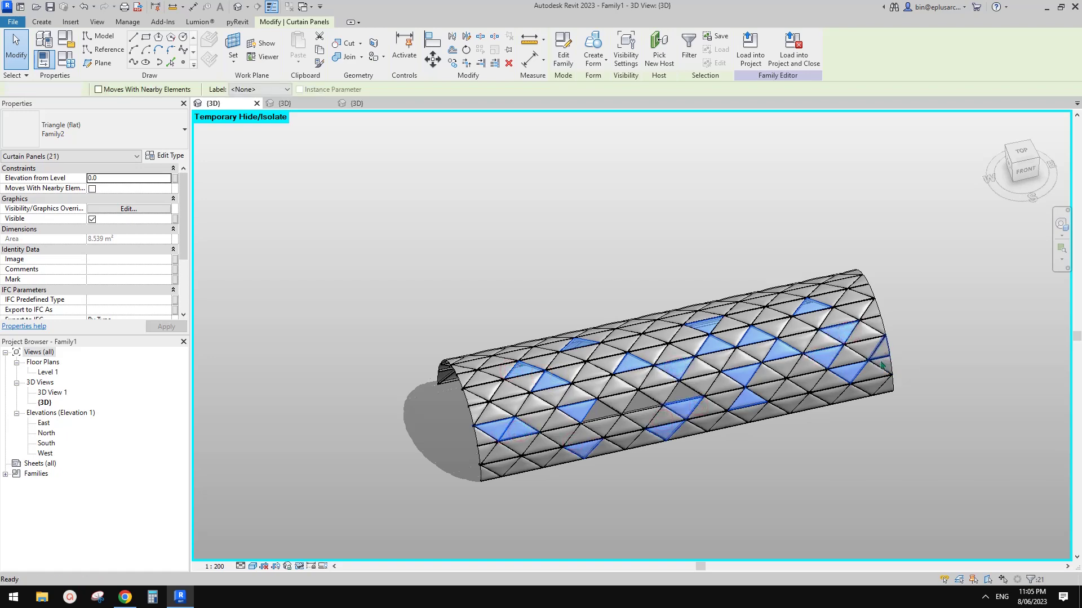
key("Delete")
Turn on anti-aliased smooth lines and set silhouettes to <Medium Lines> in the 3D view's graphic display options.
middle_click_drag(861, 451, 947, 508, "shift")
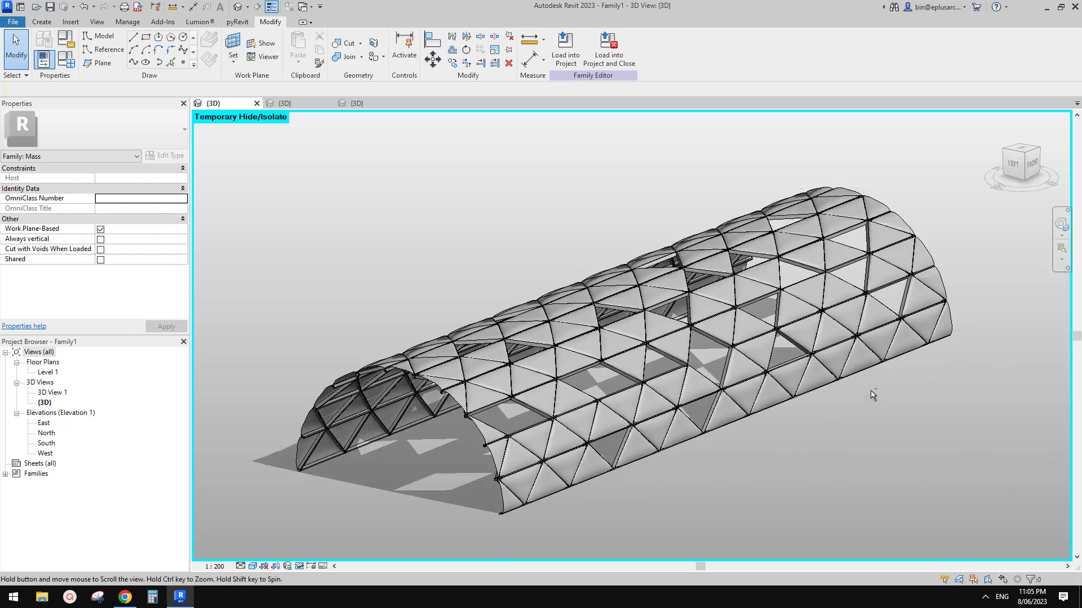
scroll(787, 397, "down", 1)
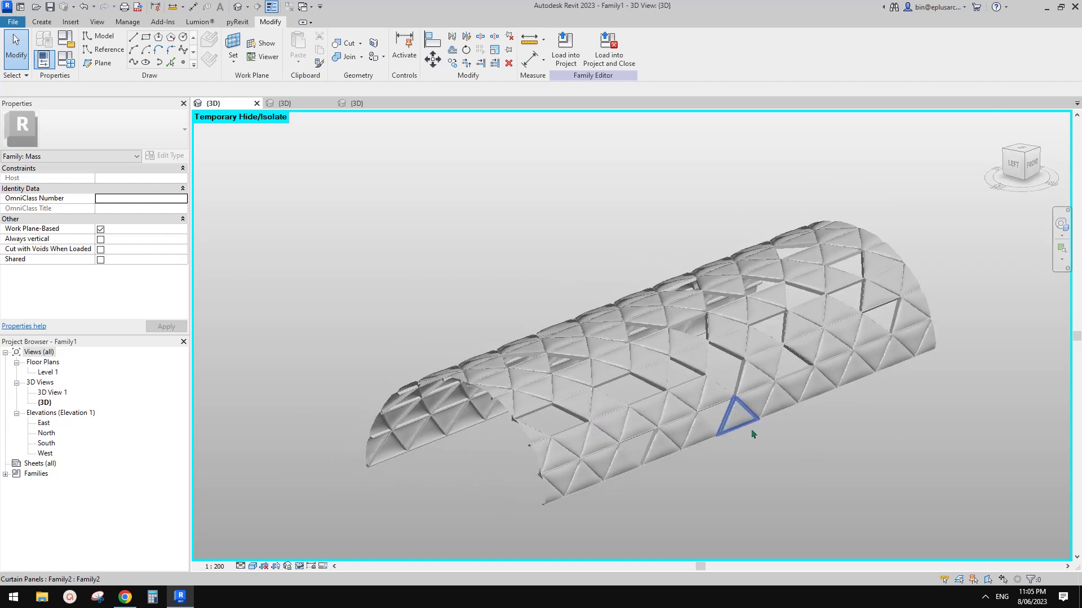
left_click(252, 566)
left_click(298, 495)
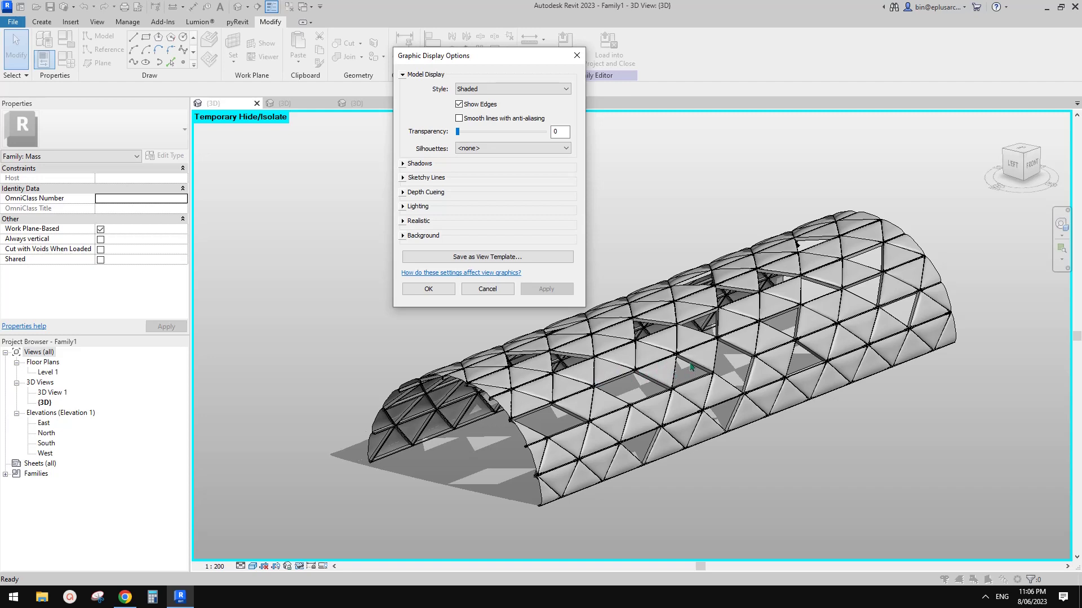
left_click(462, 120)
left_click(473, 148)
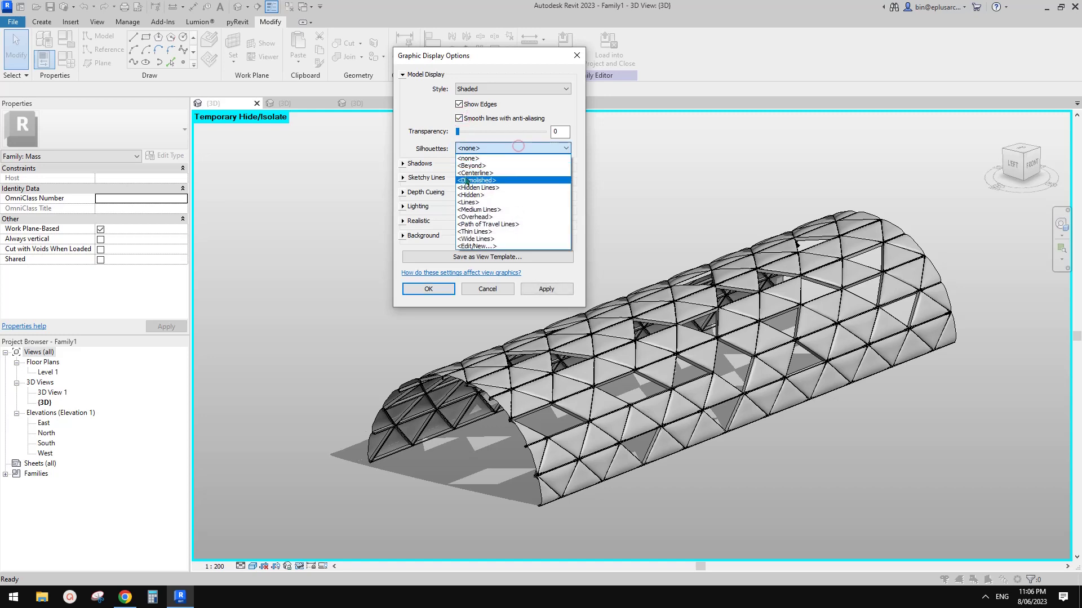
left_click(480, 210)
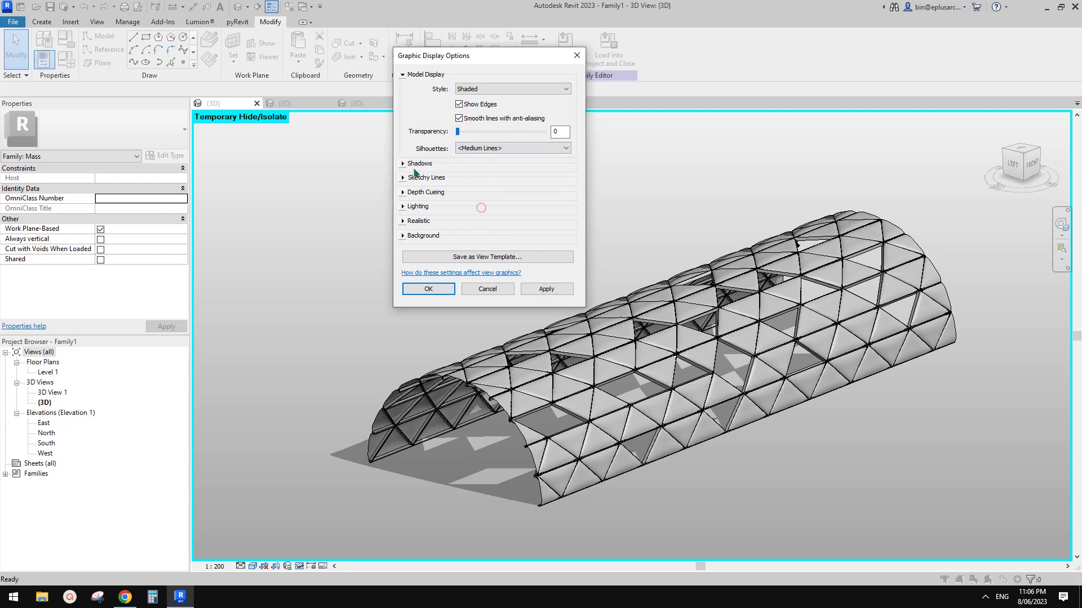
Set the ground color of the 3D view's gradient background to teal, RGB 064-128-128.
left_click(403, 236)
left_click(489, 304)
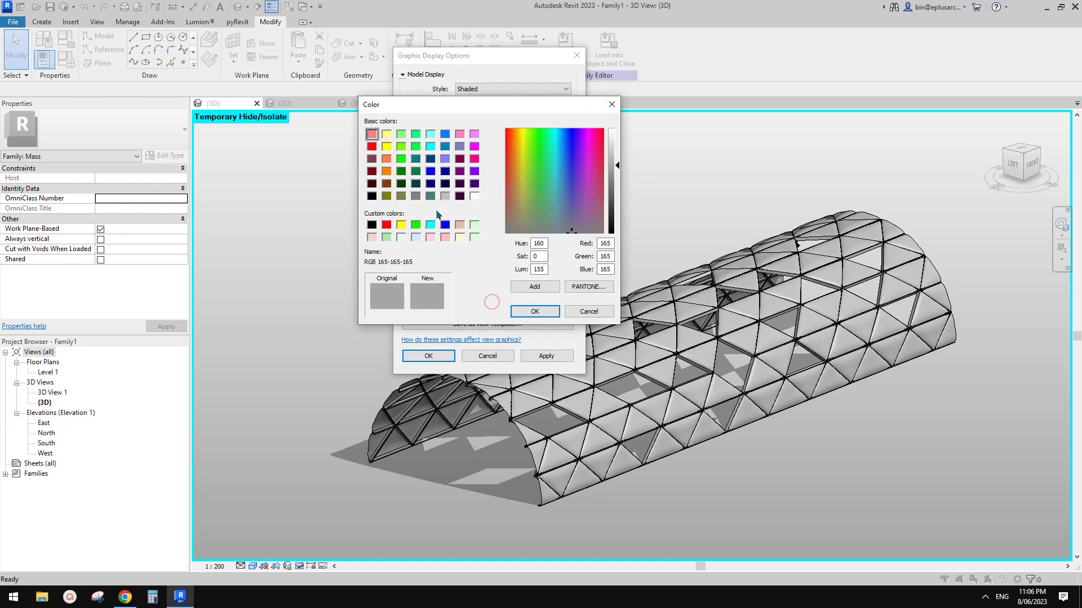
left_click(430, 196)
left_click(546, 310)
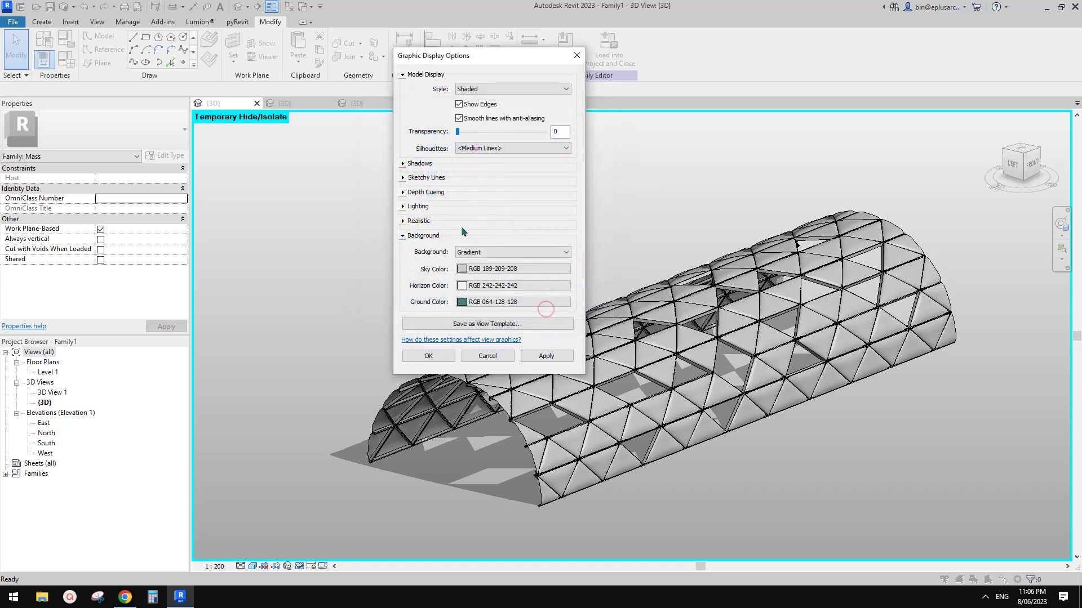
Set the view's lighting to sun 70 and ambient light 40, and accept the graphic display options.
left_click(403, 221)
left_click(403, 220)
left_click(403, 206)
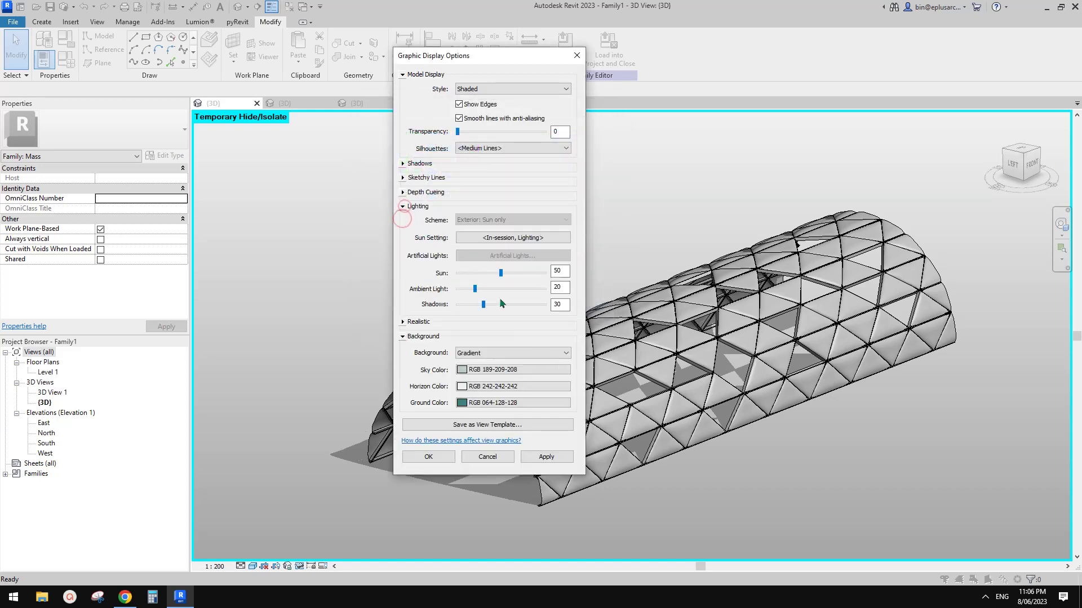
left_click(493, 288)
left_click(518, 273)
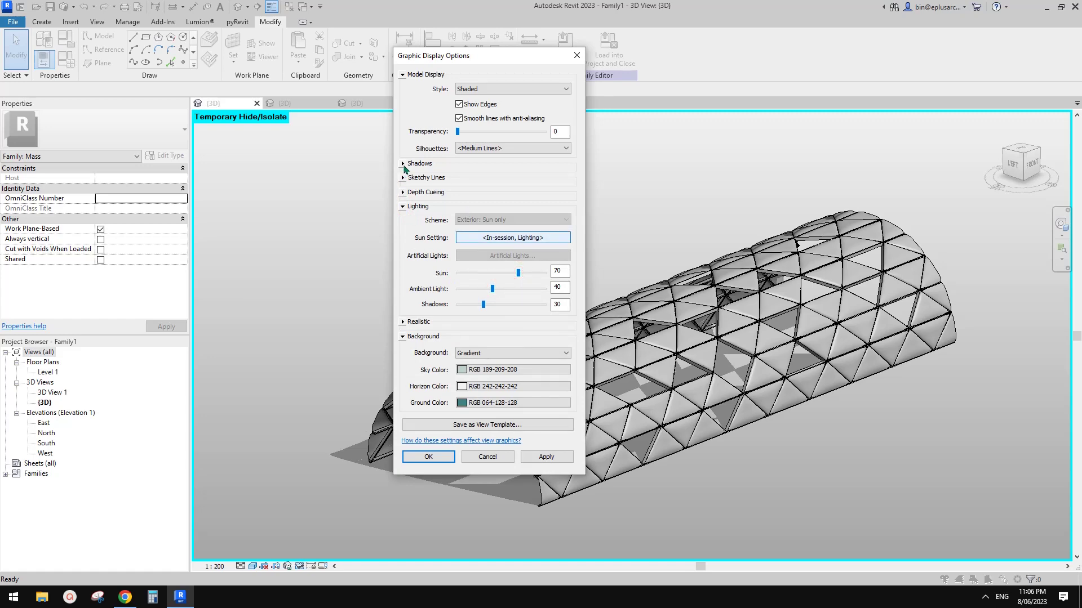
left_click(403, 164)
left_click(402, 163)
left_click(442, 457)
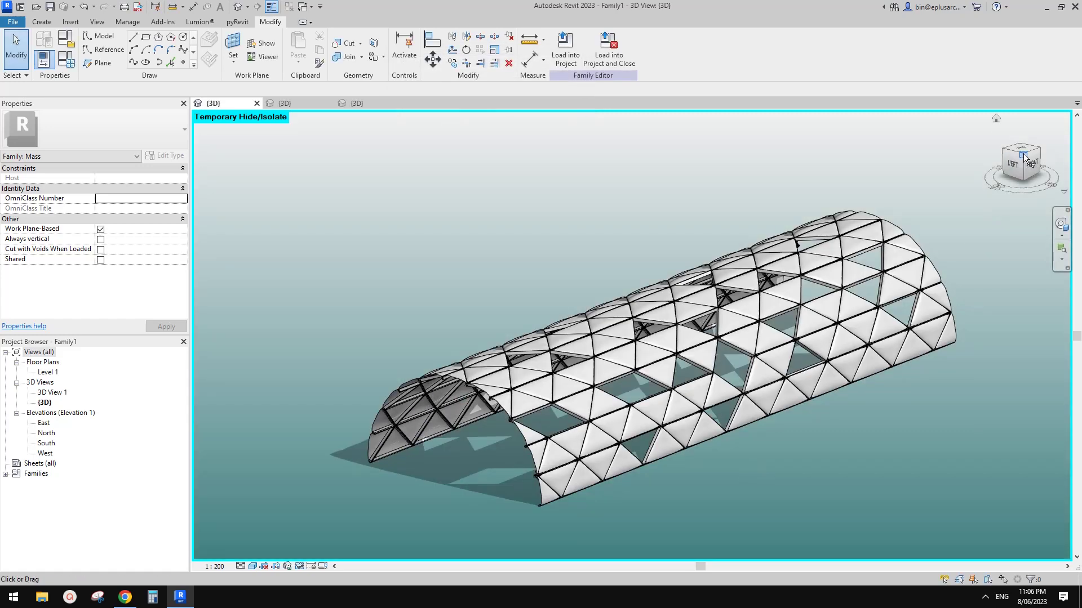
Orient the 3D view to the top-front-left corner and examine the cushions and openings of the vault up close.
left_click(1025, 161)
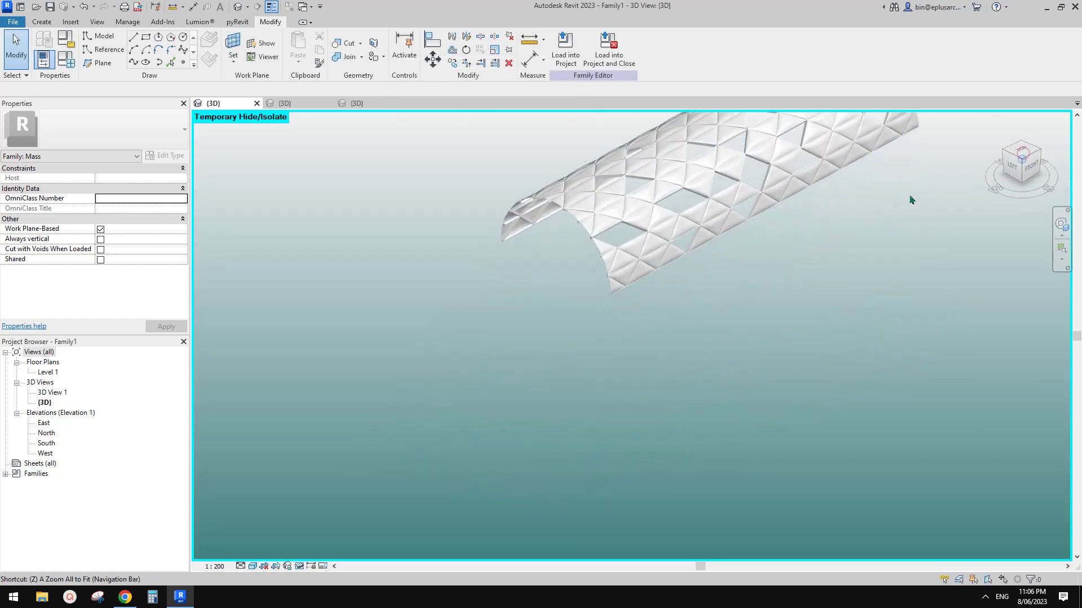
scroll(692, 401, "up", 4)
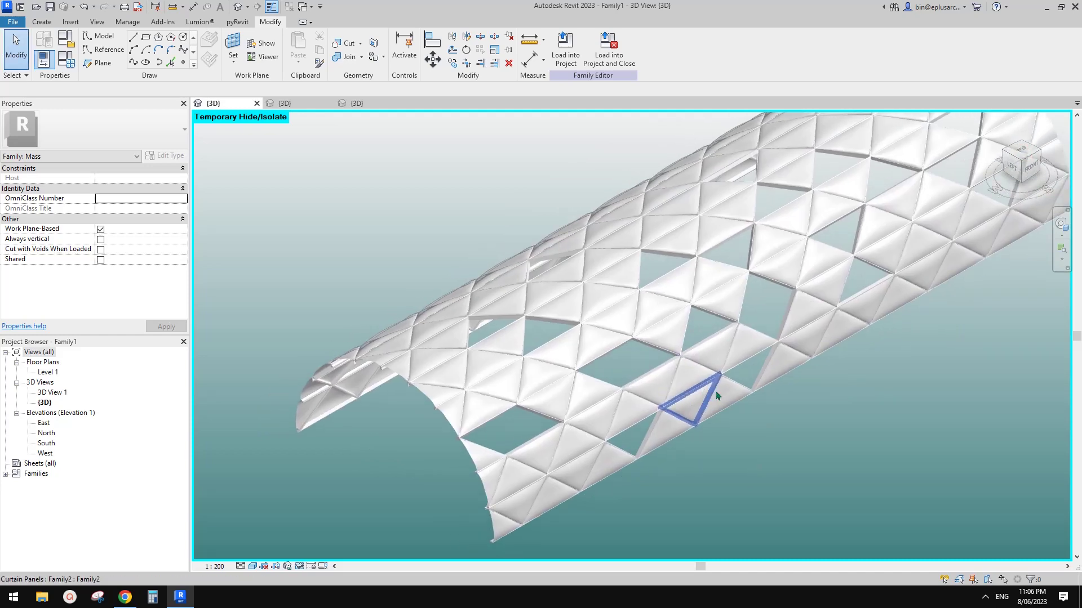
middle_click_drag(780, 411, 850, 408, "shift")
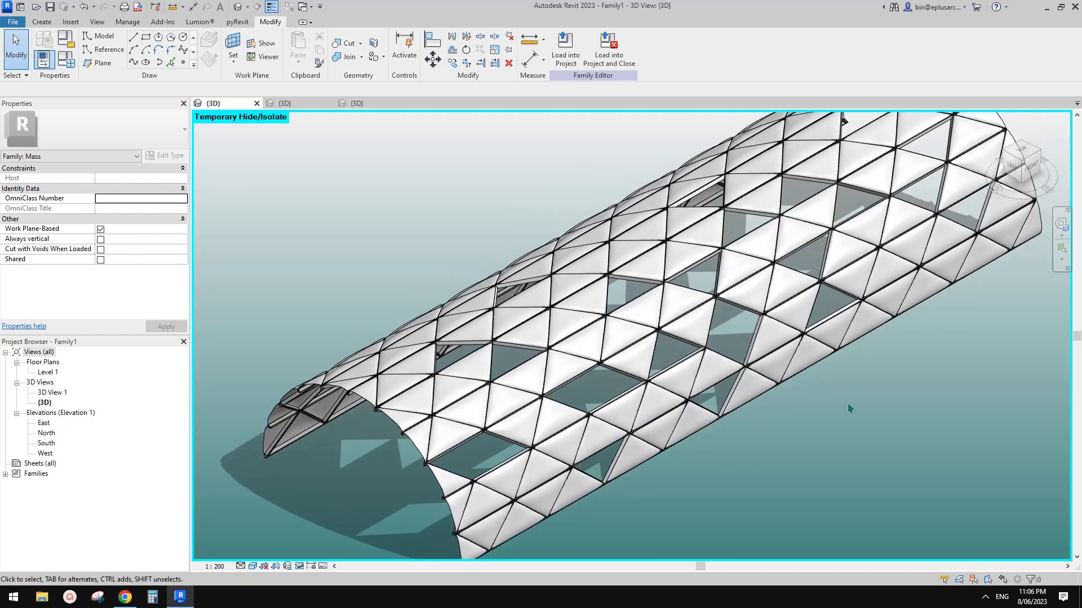